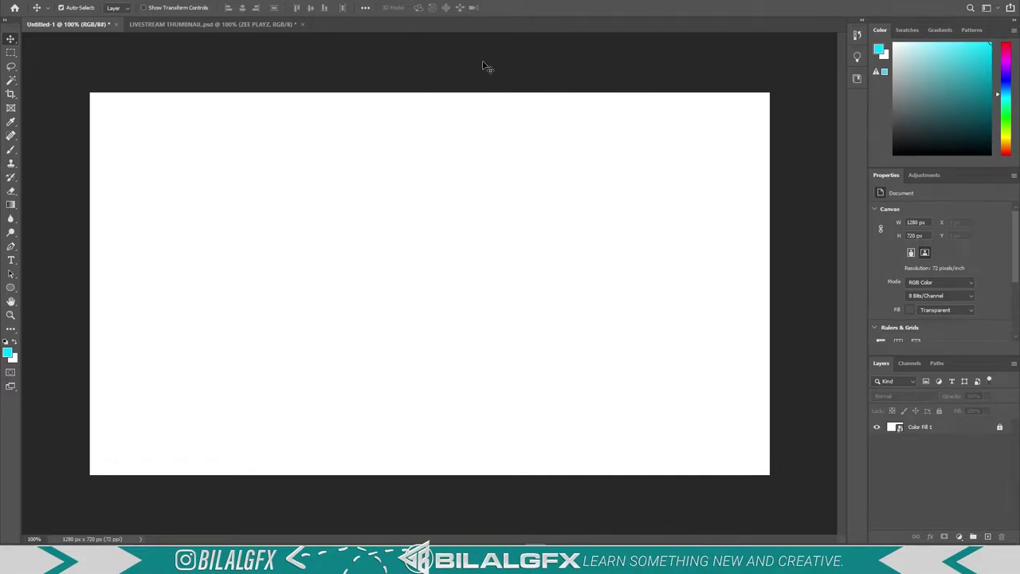
# Drag back ground.png from the PACK folder onto the zoomed 1280×720 canvas
pyautogui.scroll(-1, 358, 171)
pyautogui.scroll(1, 383, 208)
pyautogui.scroll(-2, 402, 239)
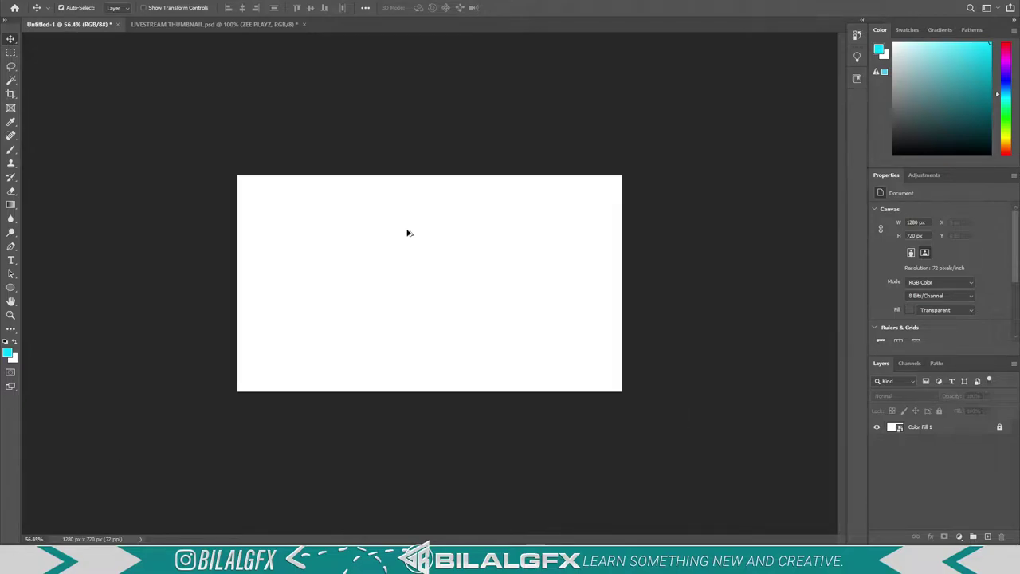
pyautogui.scroll(1, 413, 227)
pyautogui.scroll(1, 416, 223)
pyautogui.scroll(-2, 439, 205)
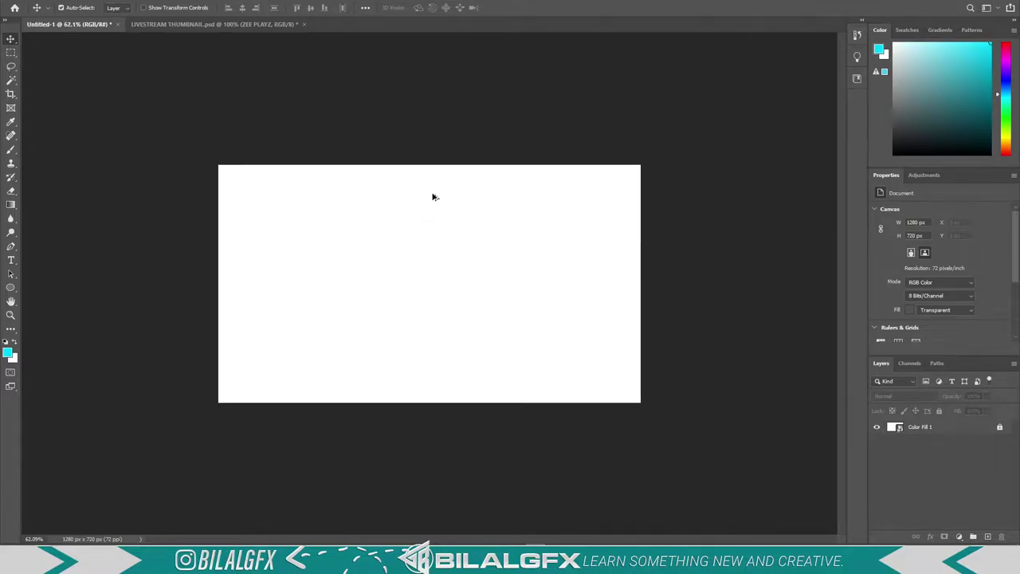
pyautogui.scroll(1, 433, 196)
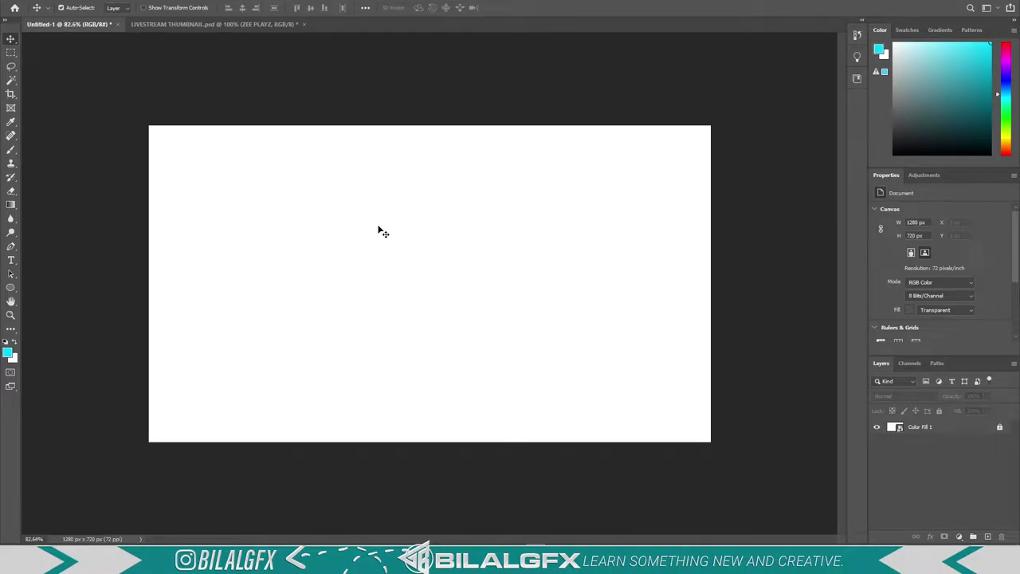
pyautogui.scroll(-1, 419, 184)
pyautogui.scroll(1, 414, 223)
pyautogui.hotkey('alt', 'Tab')
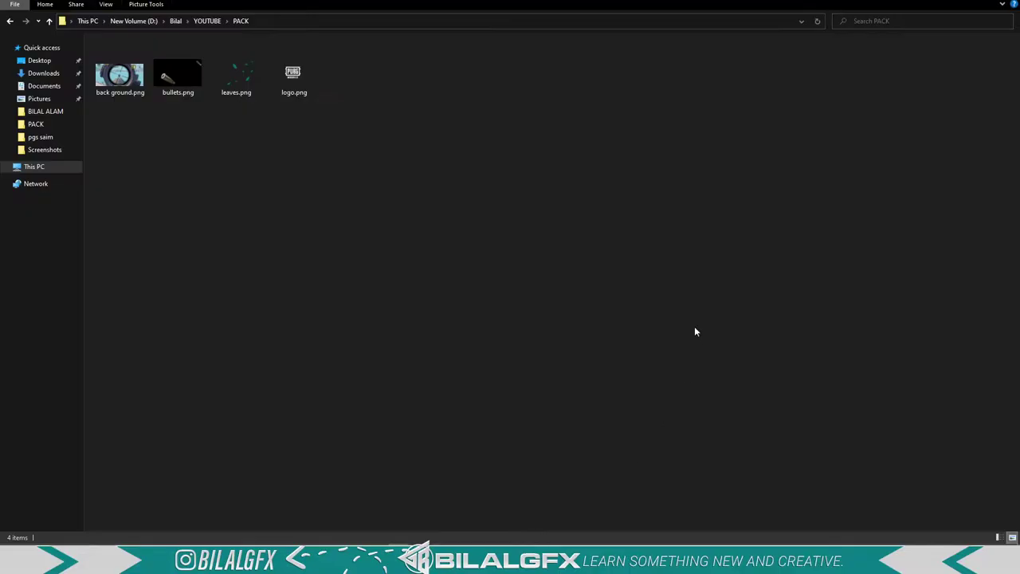
pyautogui.moveTo(119, 76)
pyautogui.mouseDown()
pyautogui.moveTo(570, 381)
pyautogui.moveTo(428, 307)
pyautogui.mouseUp()
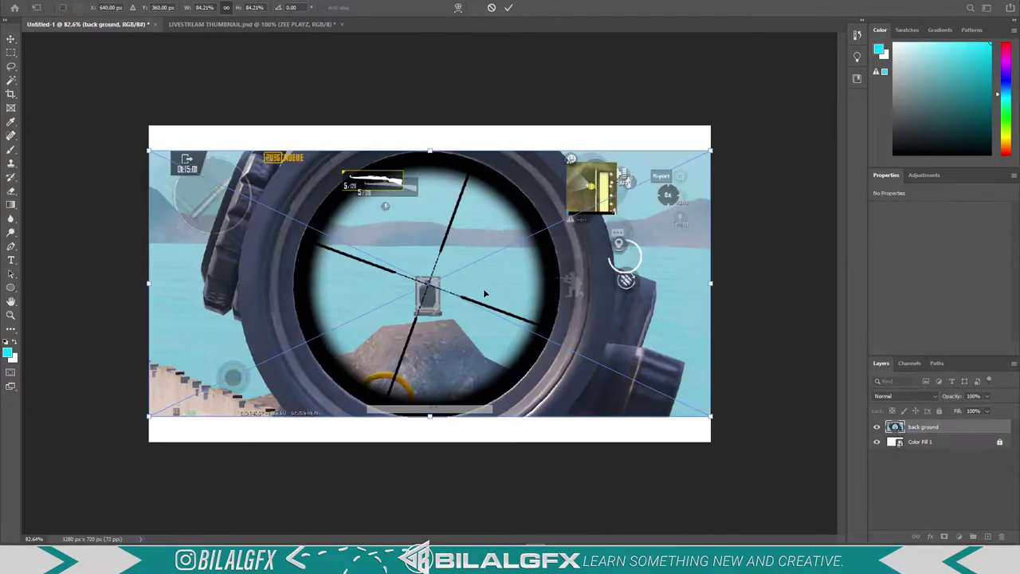
# Place back ground.png and scale it up to cover the canvas
pyautogui.click(923, 429)
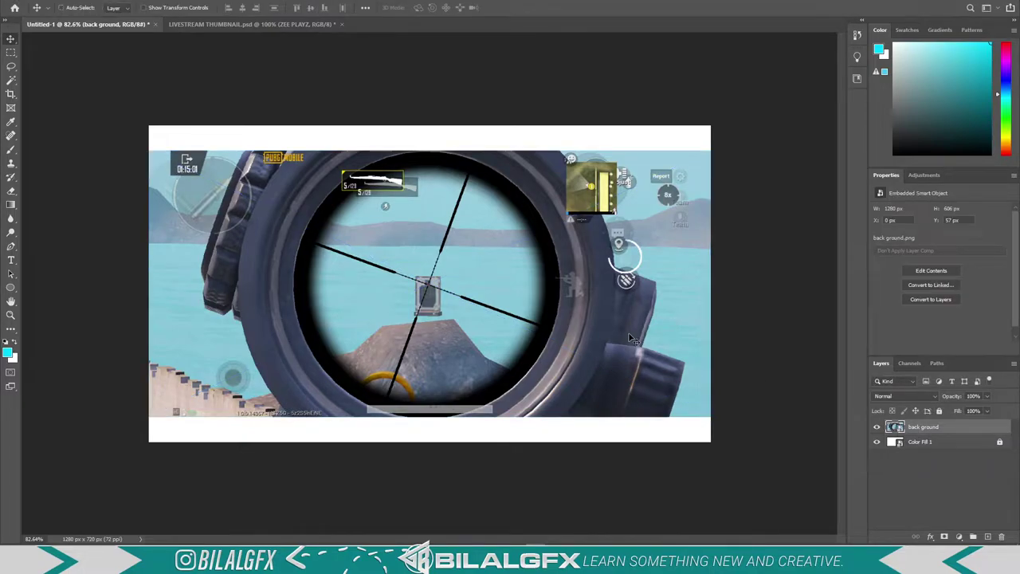
pyautogui.hotkey('ctrl', 't')
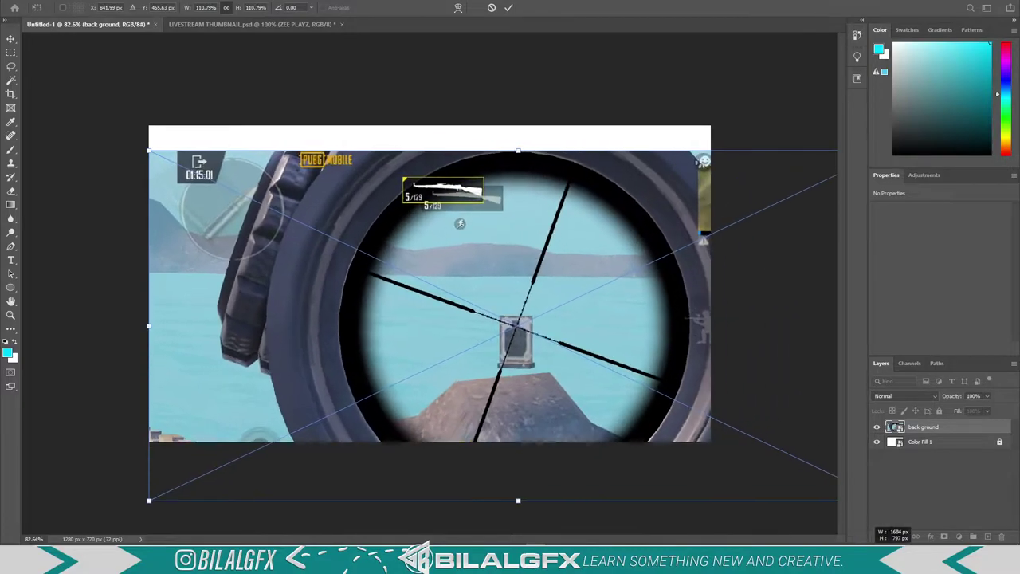
pyautogui.moveTo(712, 417); pyautogui.dragTo(593, 337)
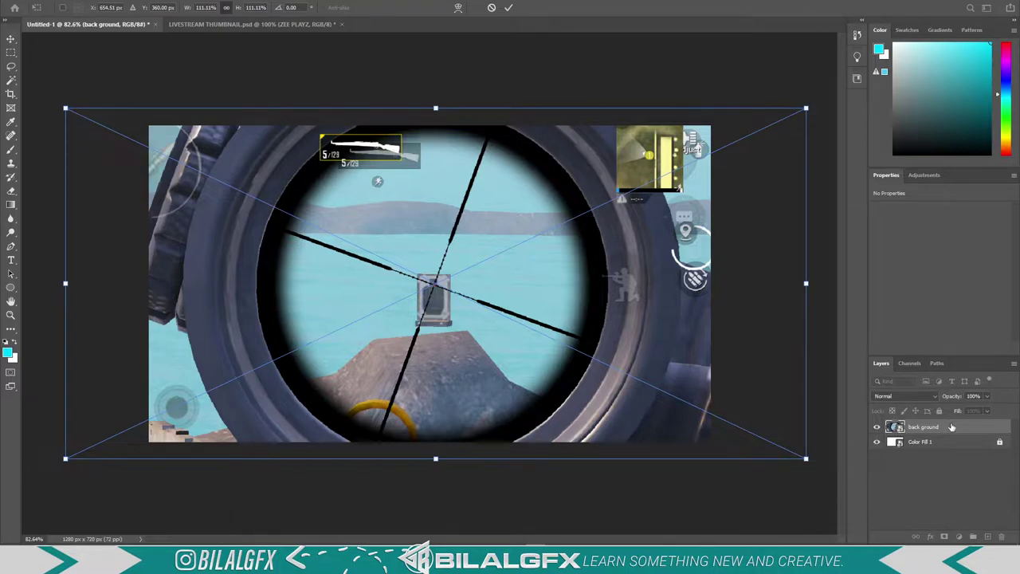
pyautogui.press('Return')
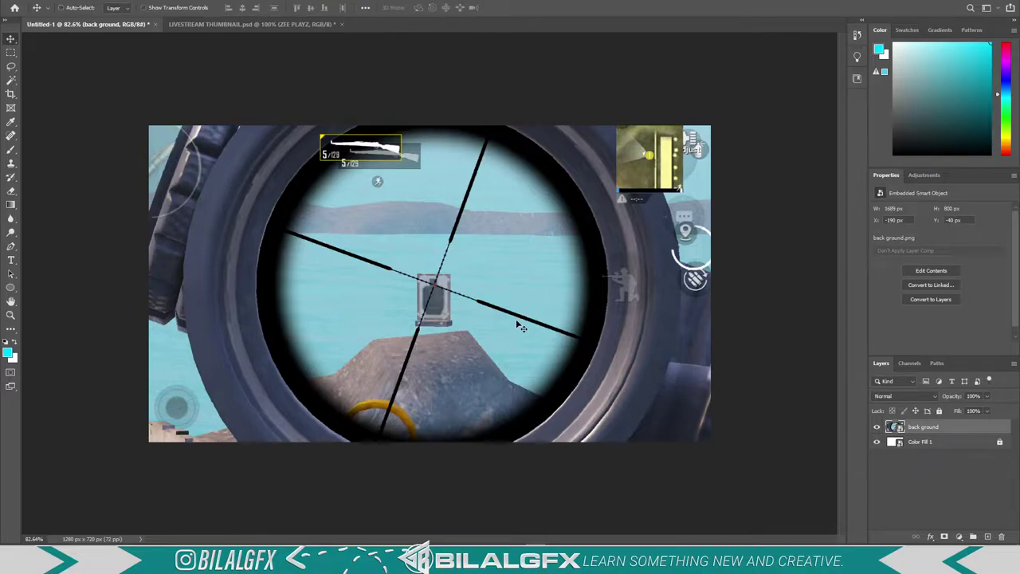
# Tilt the scope image slightly clockwise and resize it to about 1880×997 px to fill the frame
pyautogui.hotkey('ctrl', 't')
pyautogui.moveTo(820, 467)
pyautogui.mouseDown()
pyautogui.moveTo(813, 492)
pyautogui.moveTo(831, 508)
pyautogui.mouseUp()
pyautogui.moveTo(720, 422); pyautogui.dragTo(725, 407)
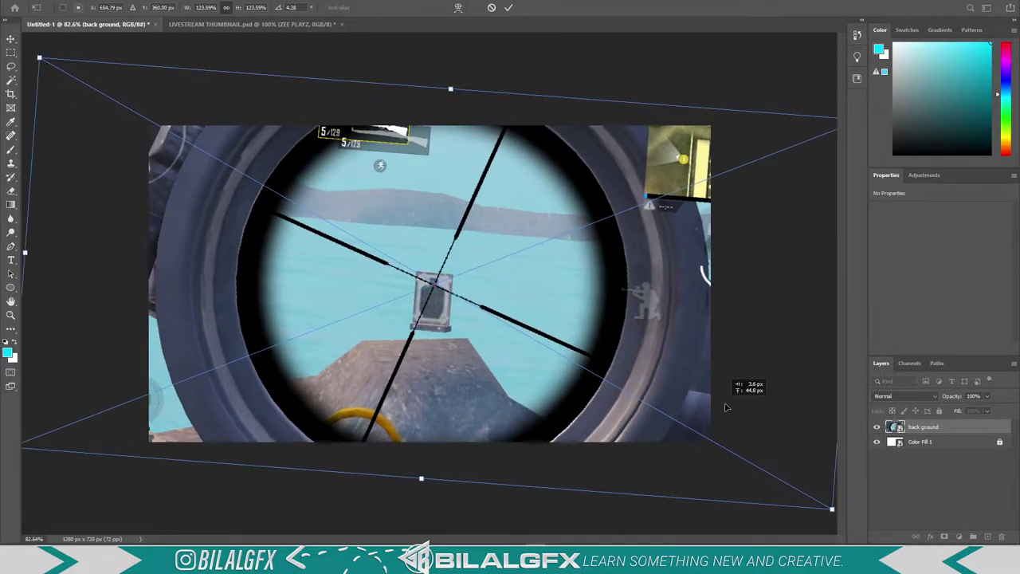
pyautogui.moveTo(40, 59); pyautogui.dragTo(68, 73)
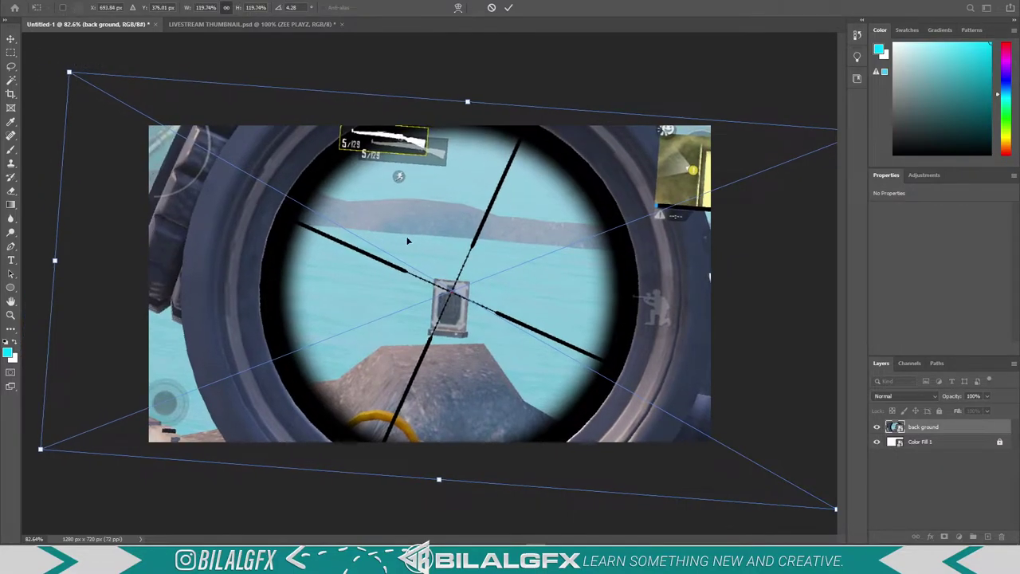
pyautogui.moveTo(407, 240); pyautogui.dragTo(400, 235)
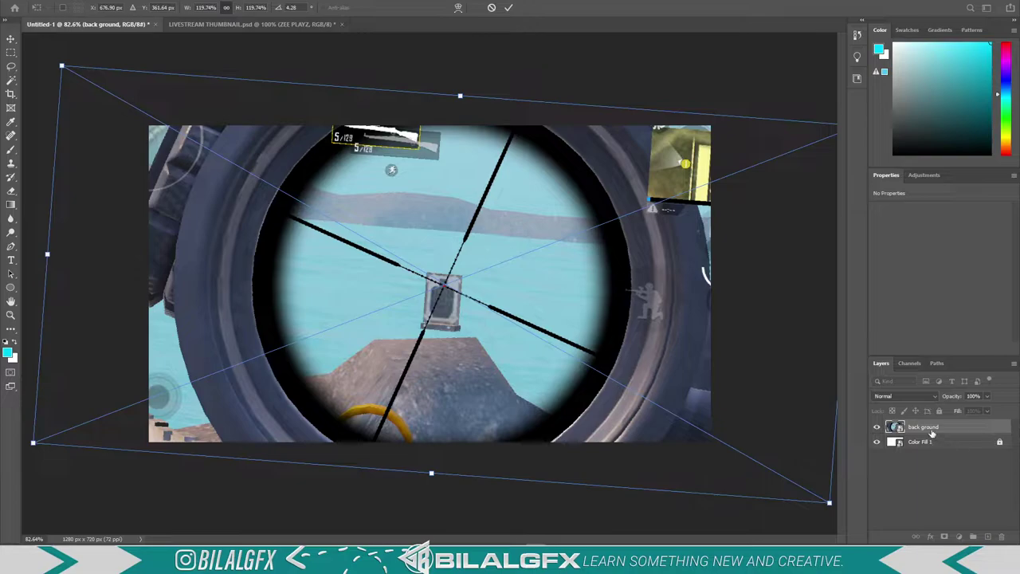
pyautogui.press('Return')
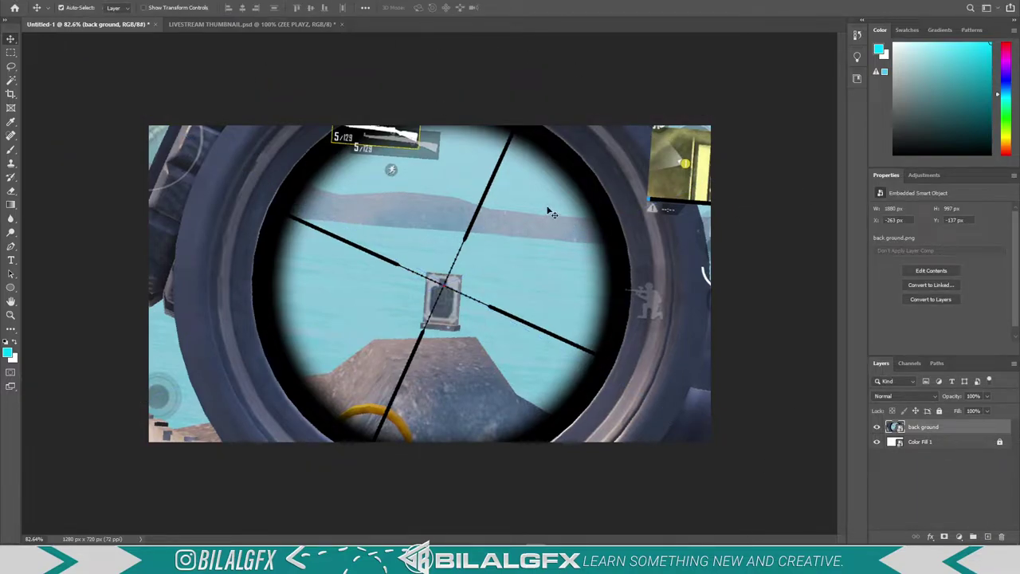
# Add a Hue/Saturation adjustment with Saturation -100 and Lightness -25
pyautogui.click(959, 537)
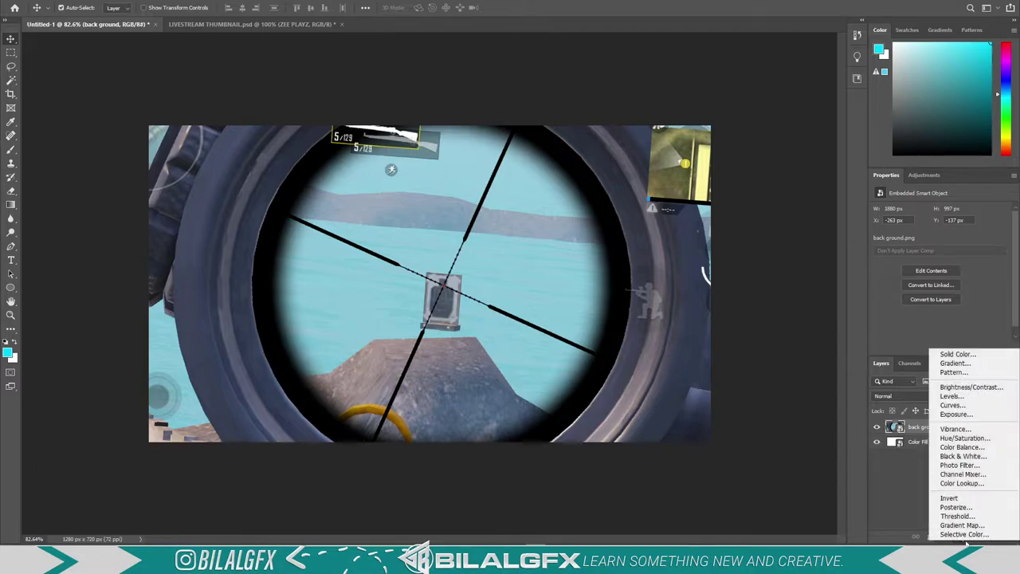
pyautogui.click(964, 437)
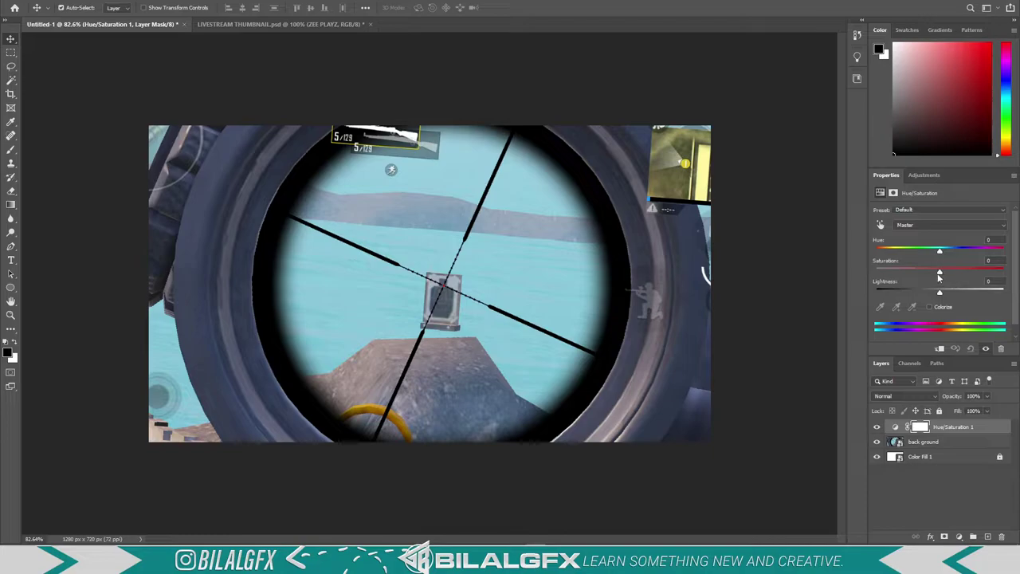
pyautogui.moveTo(940, 272); pyautogui.dragTo(875, 275)
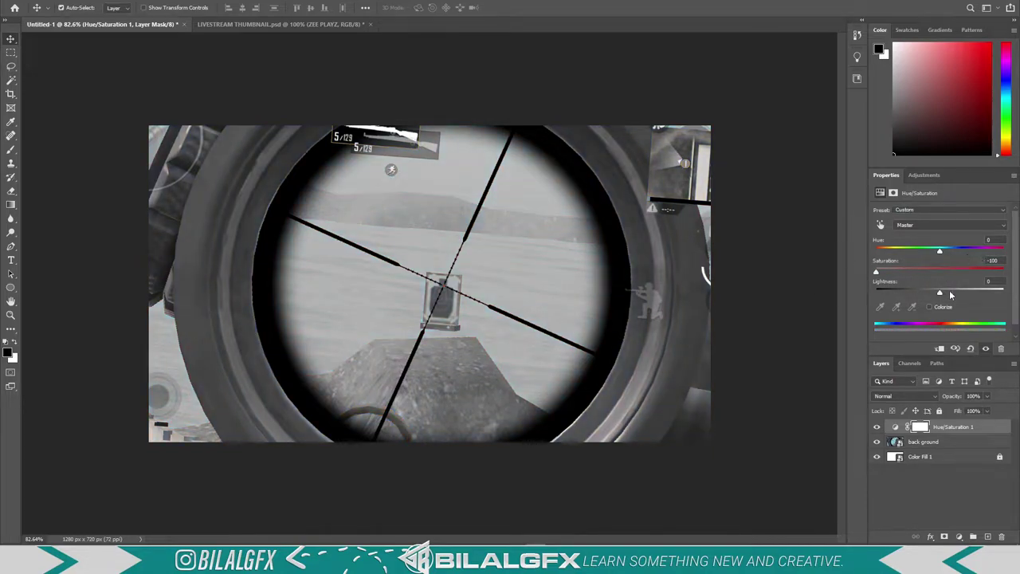
pyautogui.moveTo(941, 293); pyautogui.dragTo(924, 292)
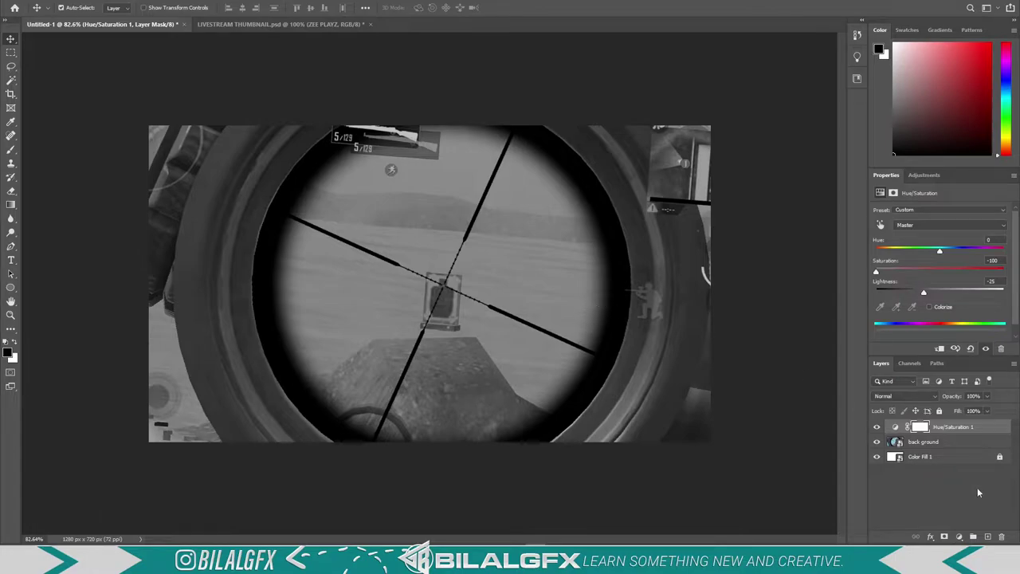
pyautogui.click(960, 537)
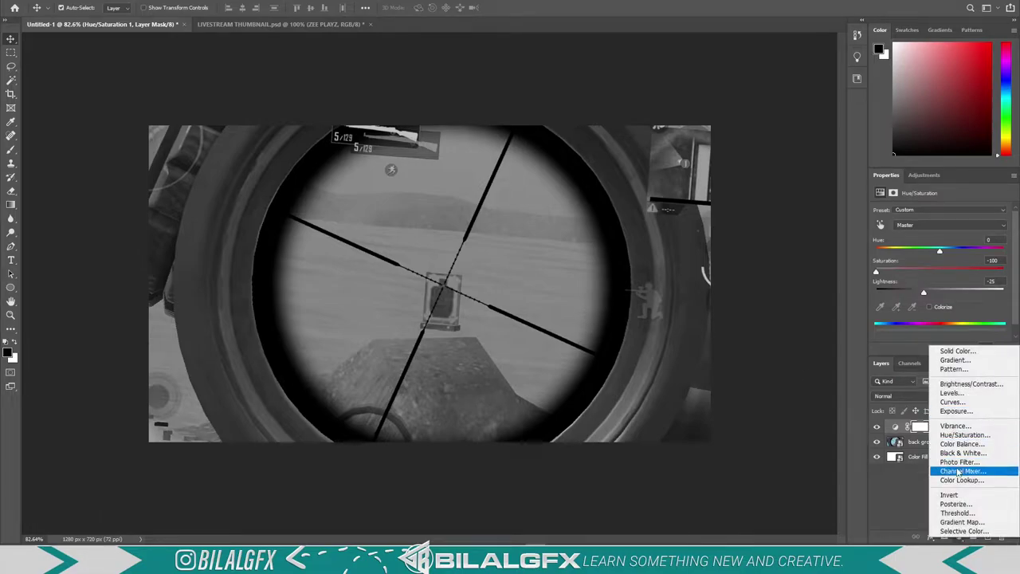
# Add a Gradient Map adjustment layer and open its gradient for editing
pyautogui.click(965, 522)
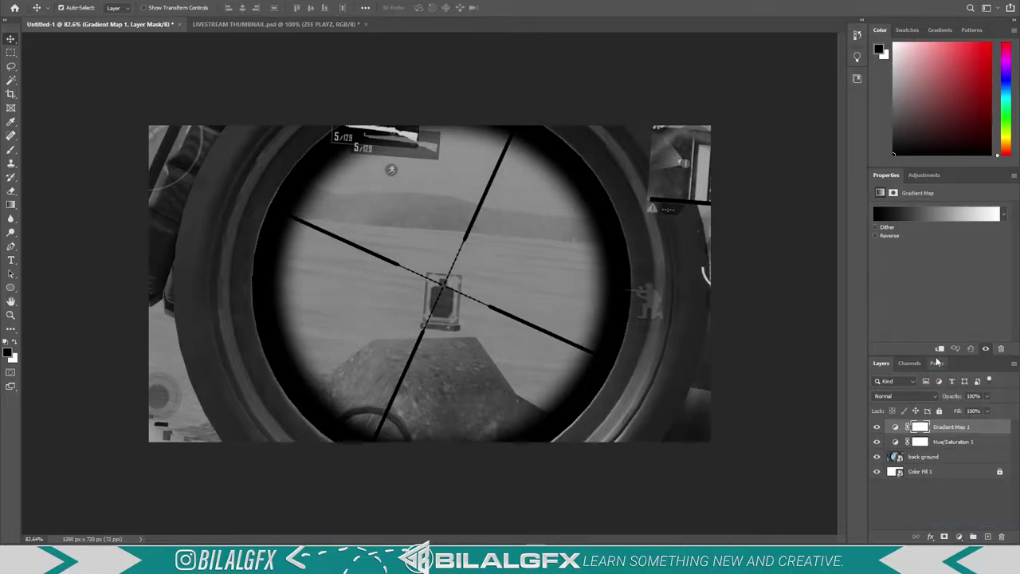
pyautogui.click(875, 236)
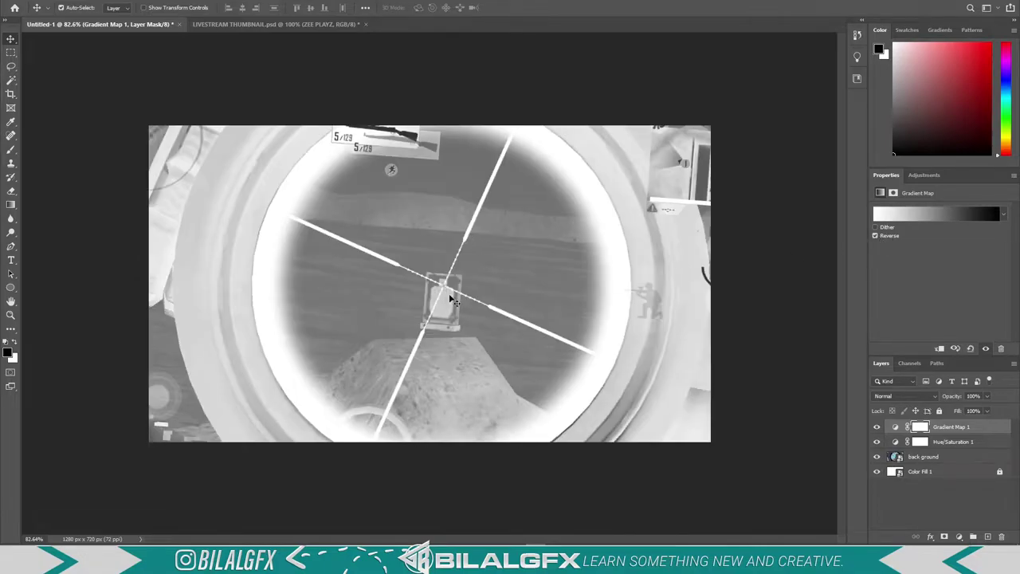
pyautogui.click(876, 236)
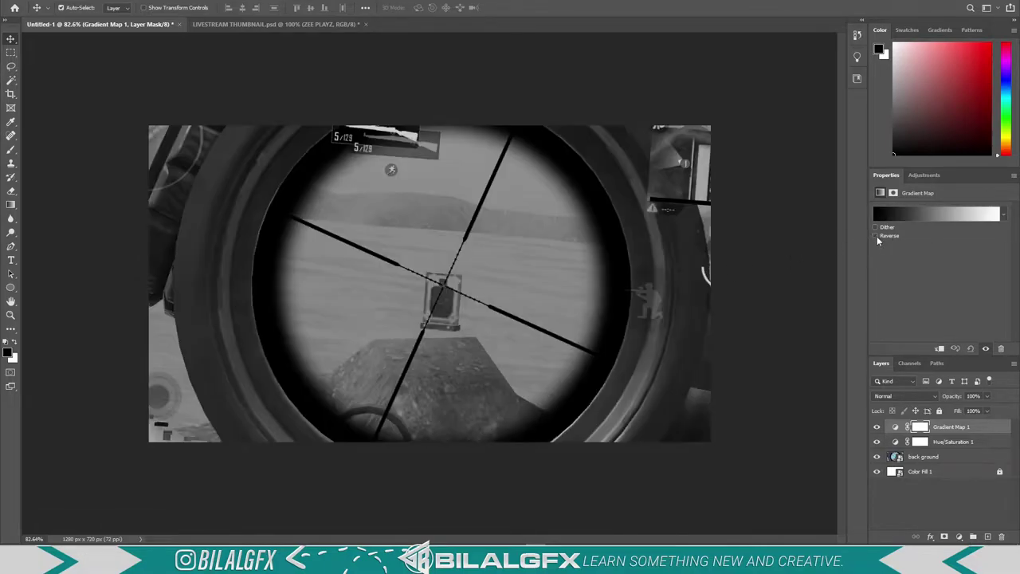
pyautogui.click(986, 217)
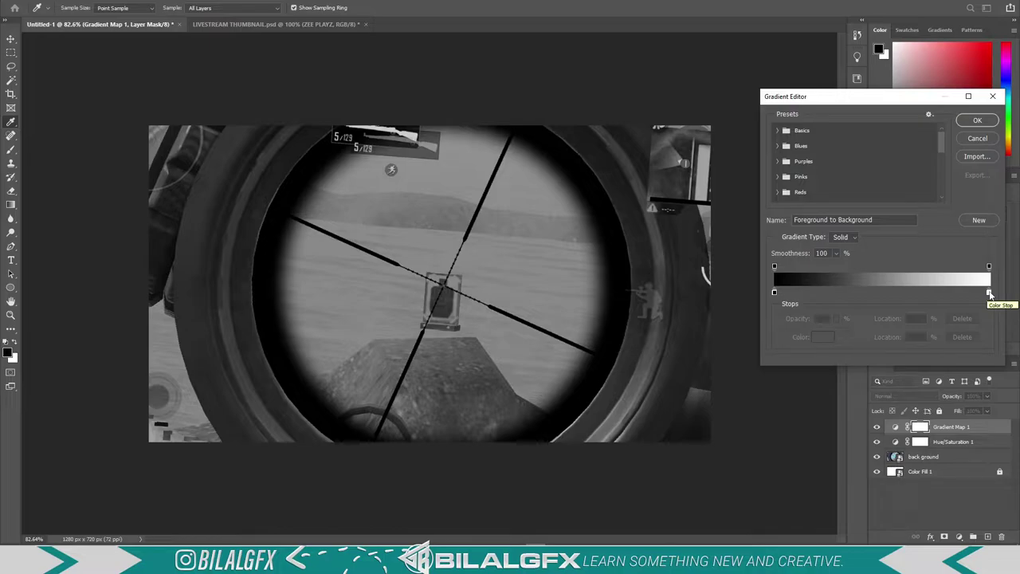
# Select the gradient's light stop and start picking a green colour for it
pyautogui.click(990, 294)
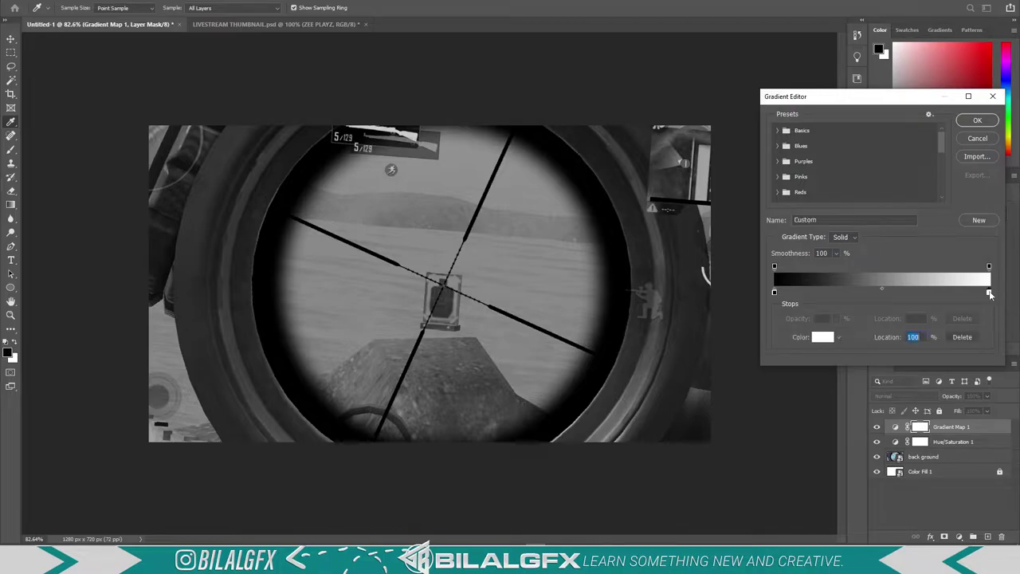
pyautogui.click(825, 338)
pyautogui.write('b33232')
pyautogui.click(861, 301)
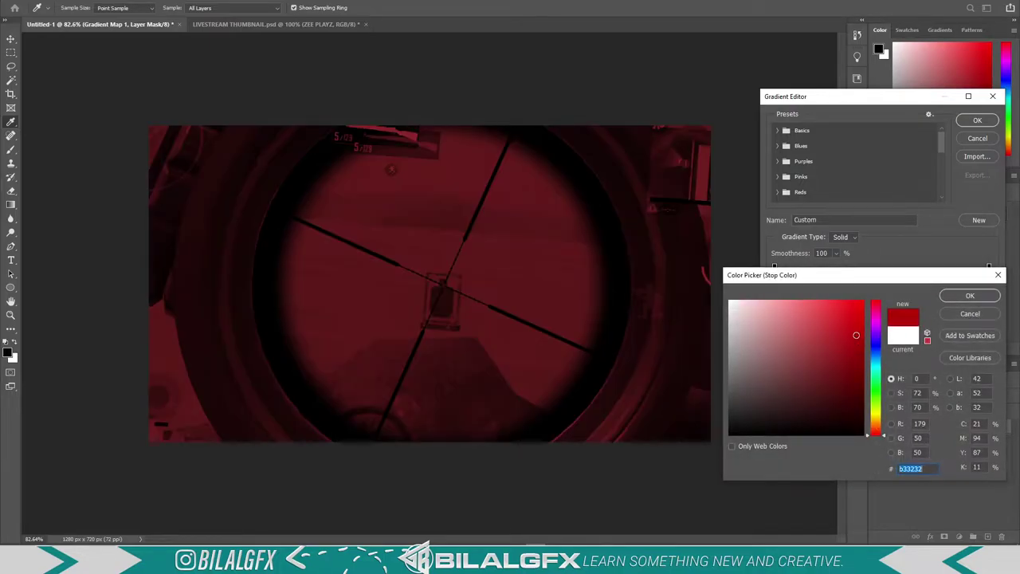
pyautogui.doubleClick(910, 467)
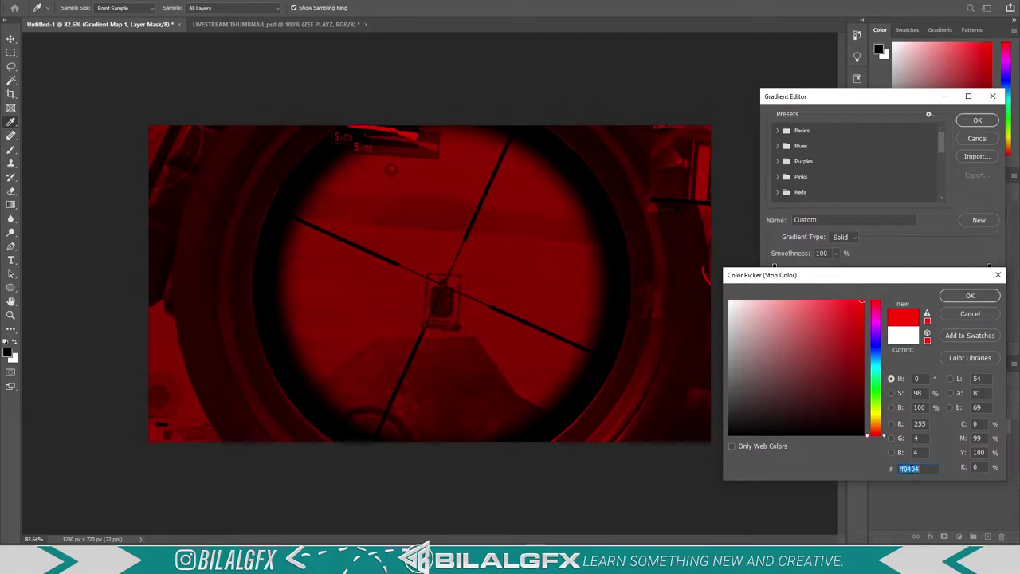
pyautogui.press('BackSpace')
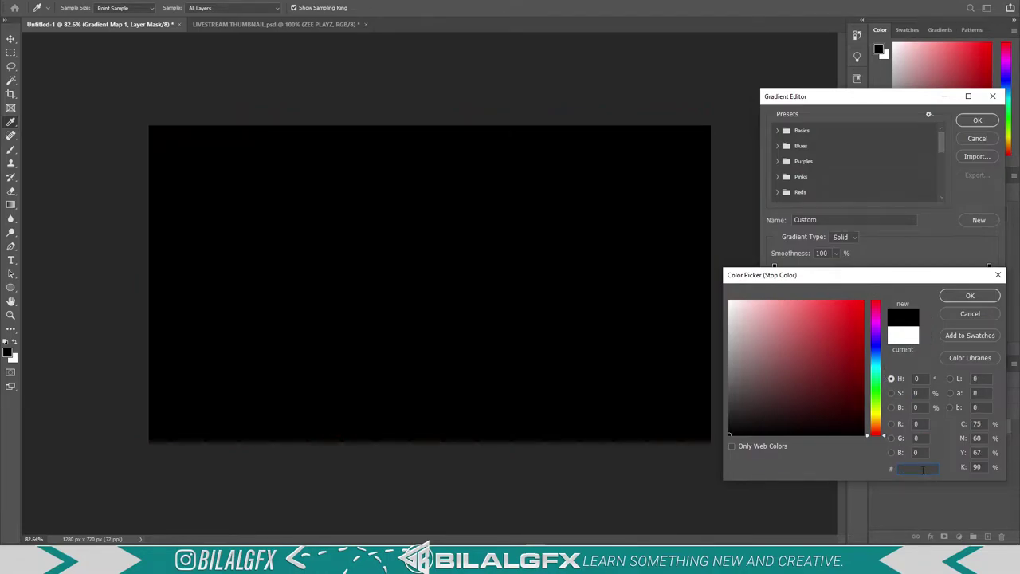
pyautogui.click(875, 395)
pyautogui.click(856, 301)
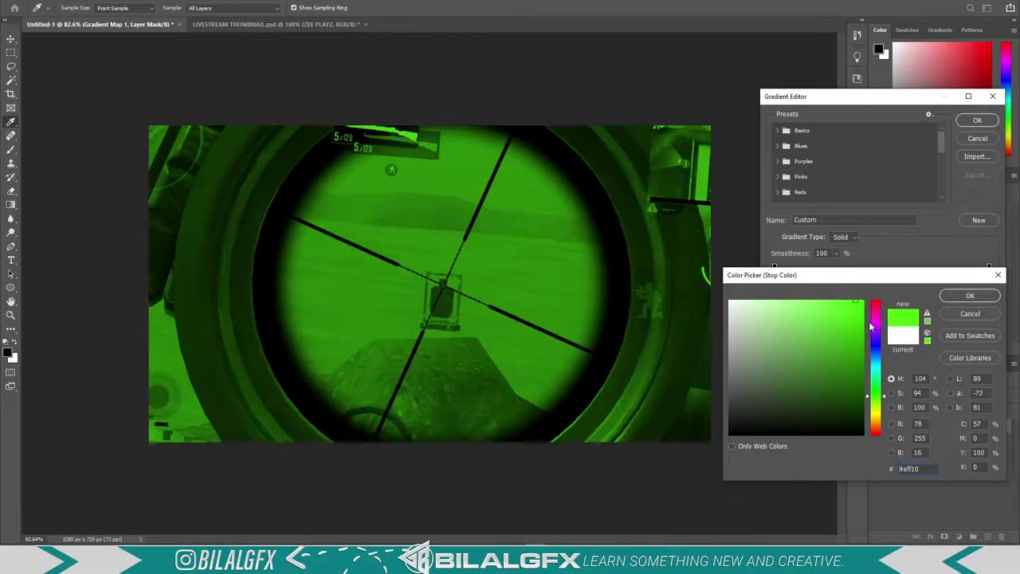
pyautogui.click(880, 402)
# Fine-tune the light stop to lime green #6fbe07 and accept the black-to-green gradient
pyautogui.click(853, 341)
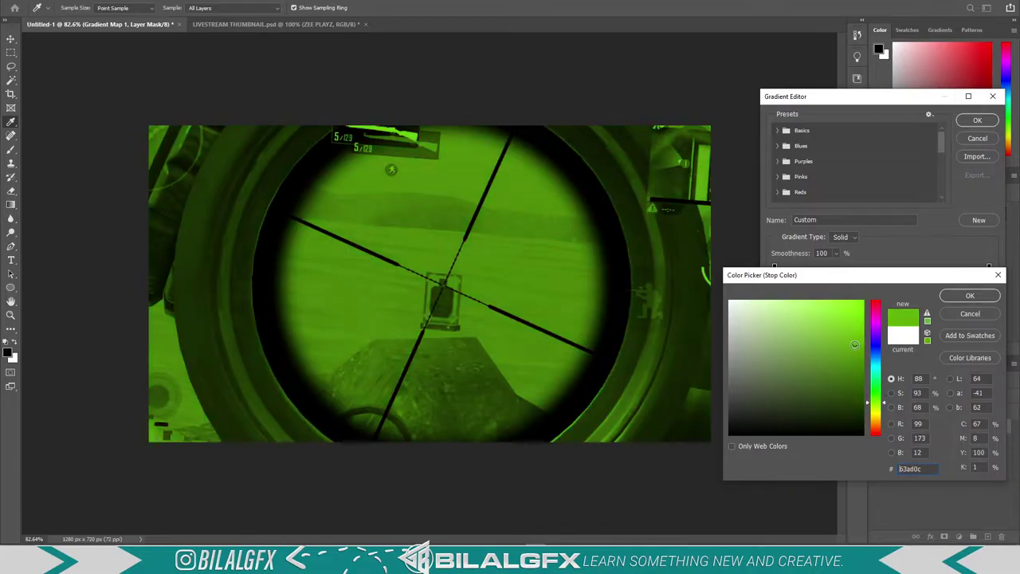
pyautogui.click(854, 317)
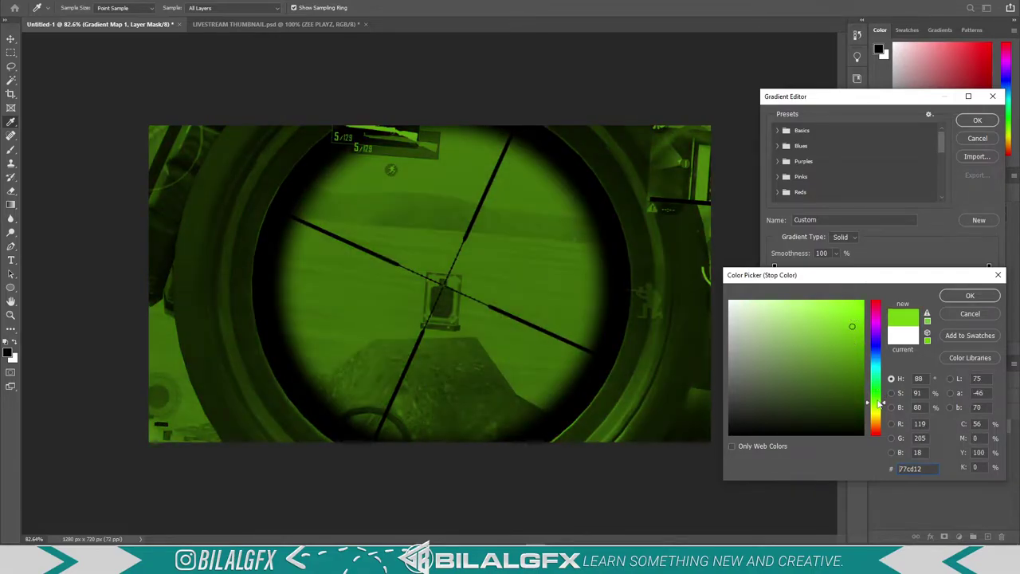
pyautogui.click(878, 400)
pyautogui.click(858, 334)
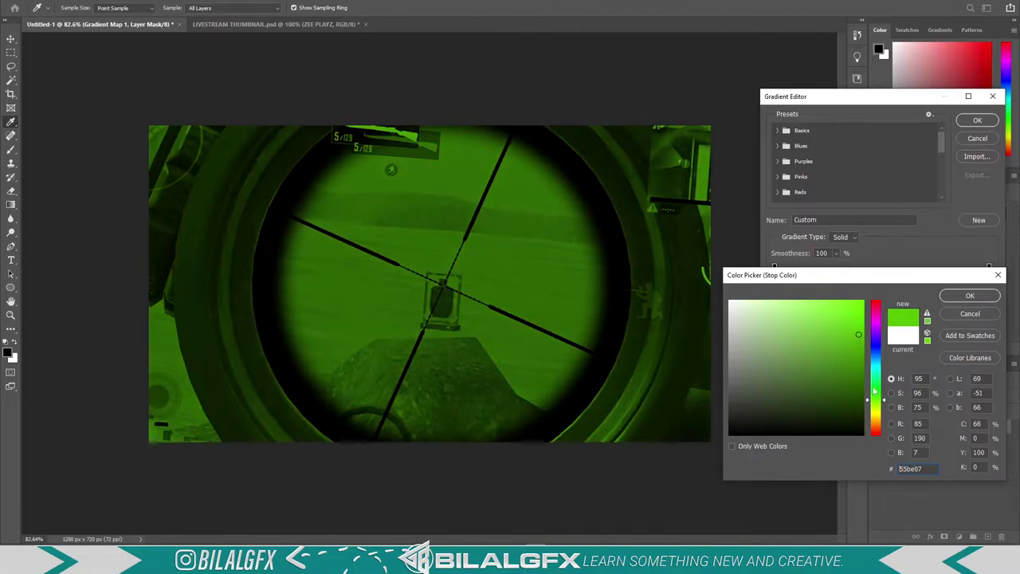
pyautogui.moveTo(875, 403); pyautogui.dragTo(876, 405)
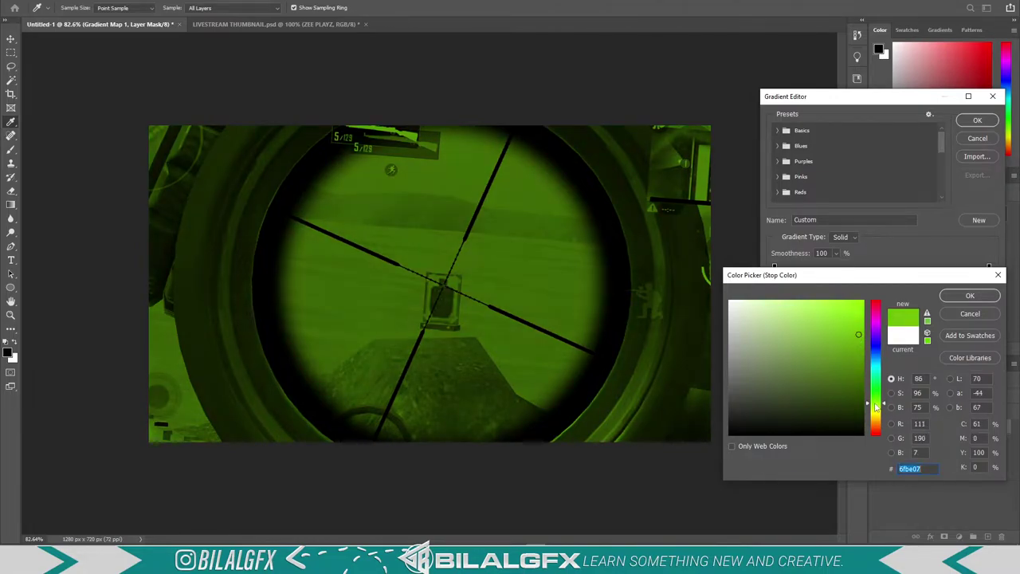
pyautogui.click(969, 297)
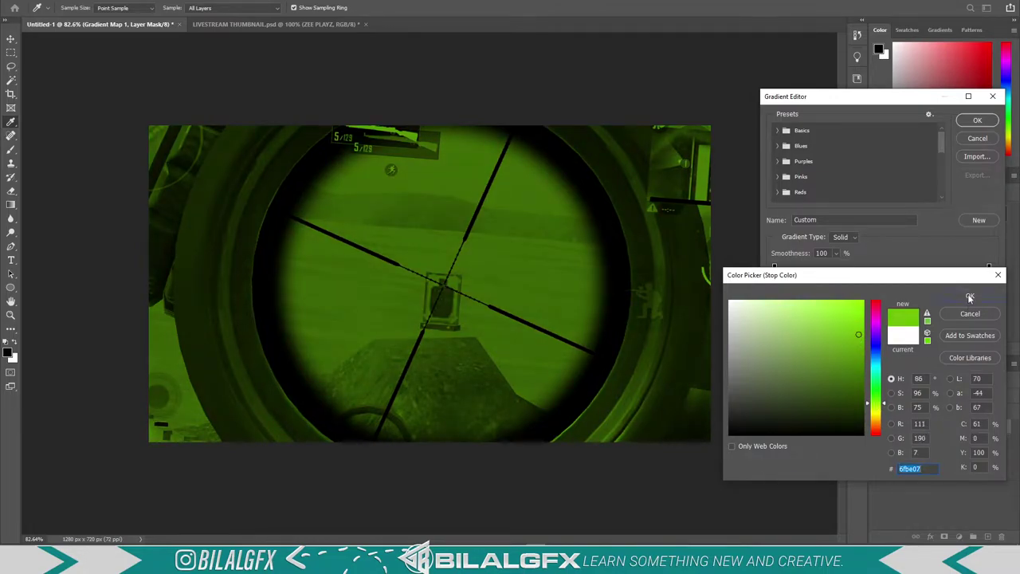
pyautogui.click(980, 126)
pyautogui.click(960, 536)
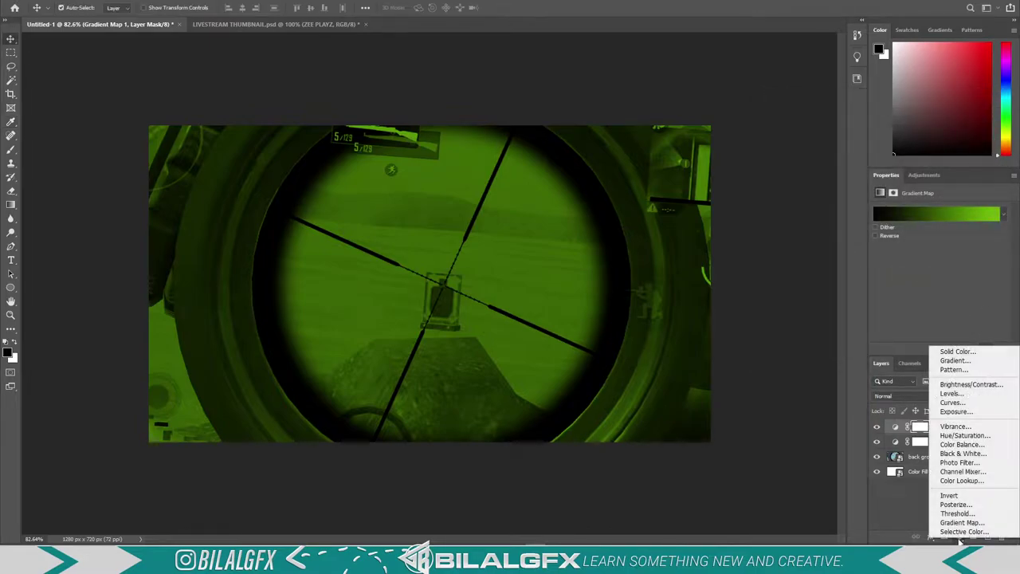
# Add a Levels adjustment with midtones at 0.80, then an empty Layer 1 on top
pyautogui.click(884, 502)
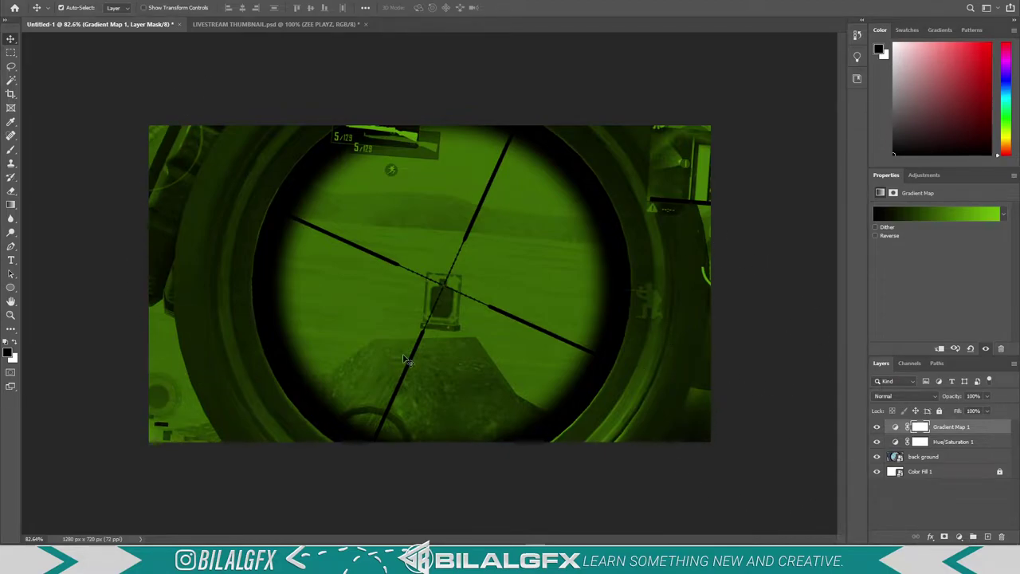
pyautogui.click(959, 536)
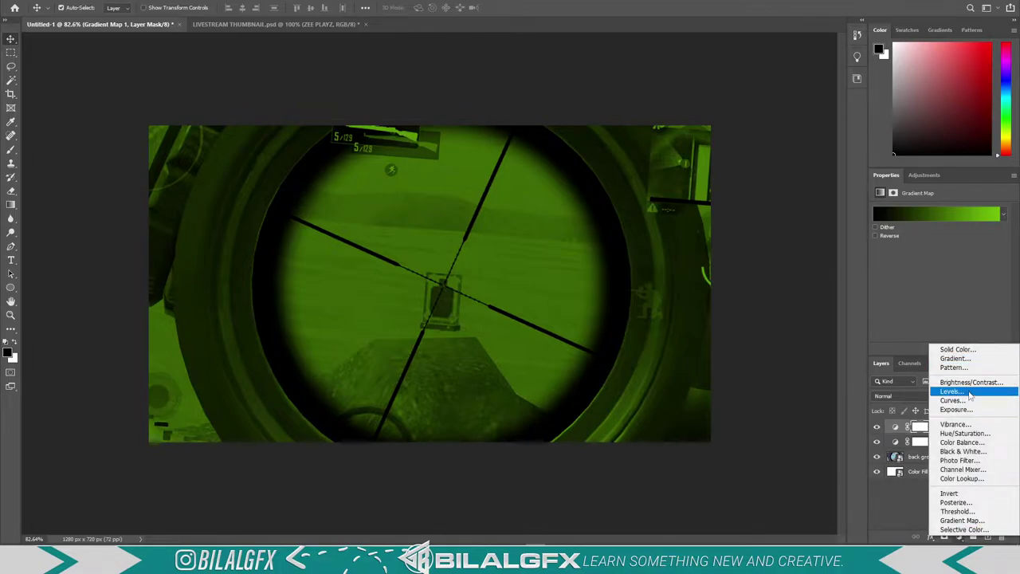
pyautogui.click(970, 392)
pyautogui.moveTo(947, 290); pyautogui.dragTo(951, 293)
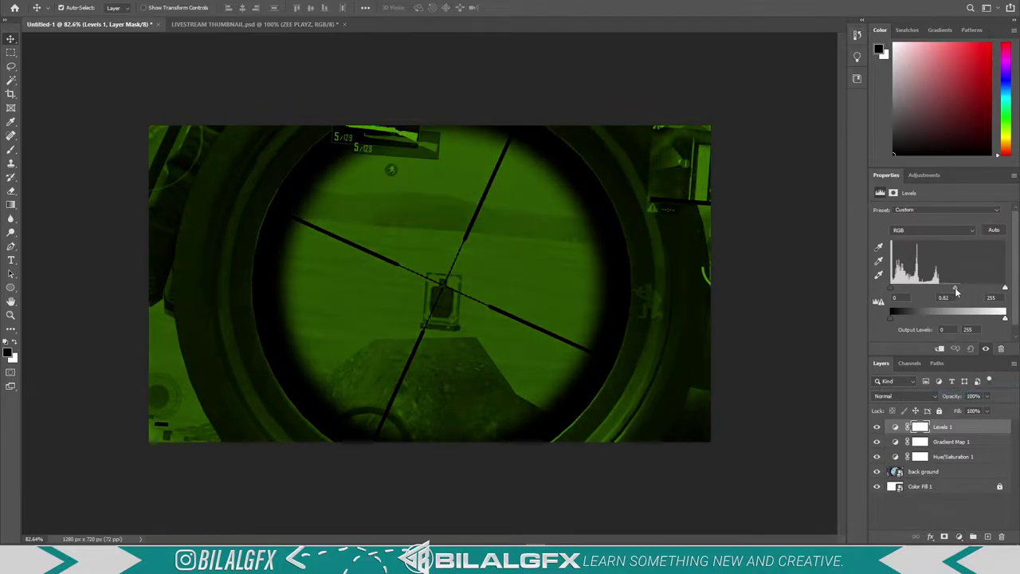
pyautogui.moveTo(958, 293); pyautogui.dragTo(1002, 290)
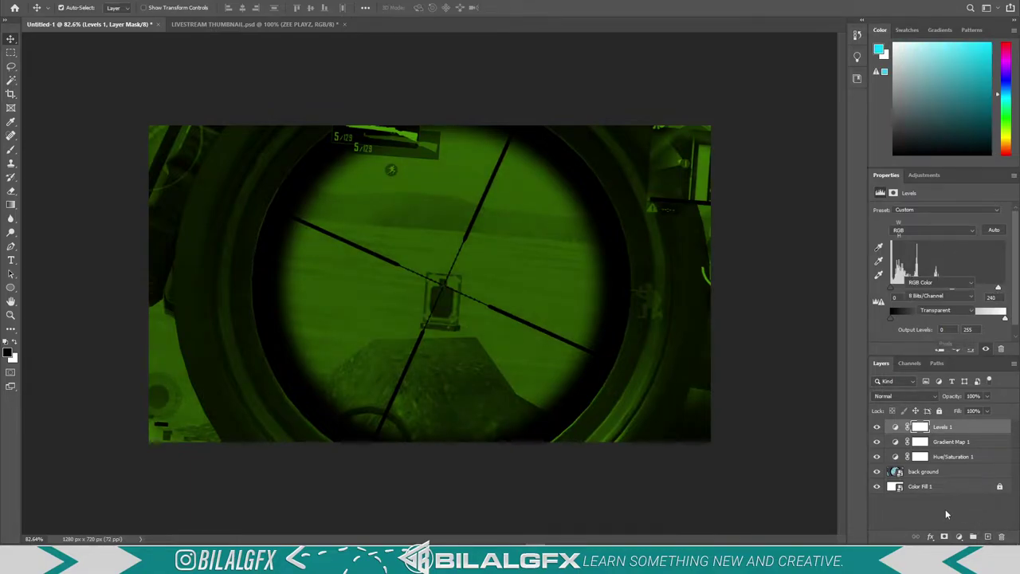
pyautogui.click(987, 537)
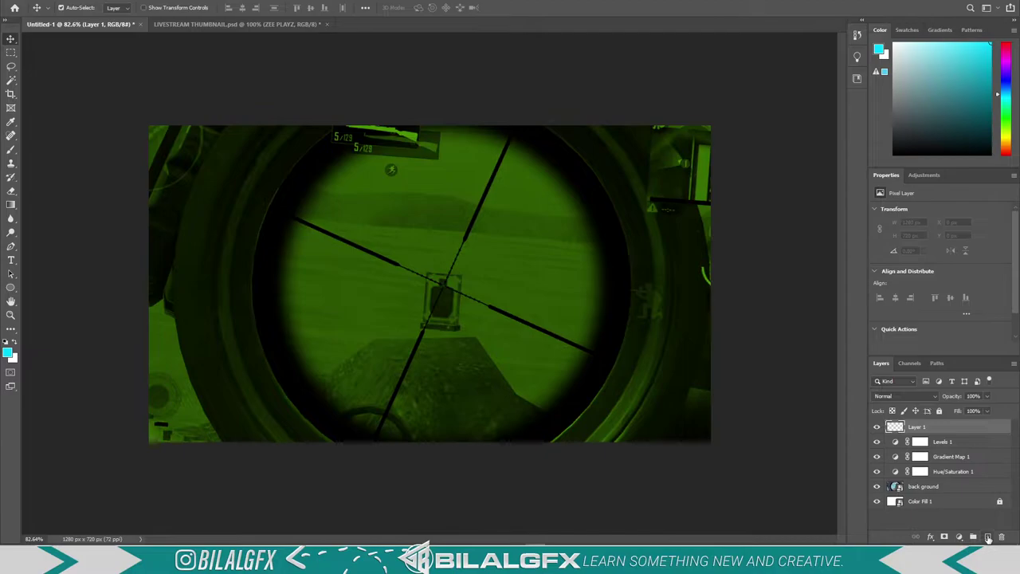
# Remove the extra empty layers and enlarge the brush to about 721 px
pyautogui.click(987, 537)
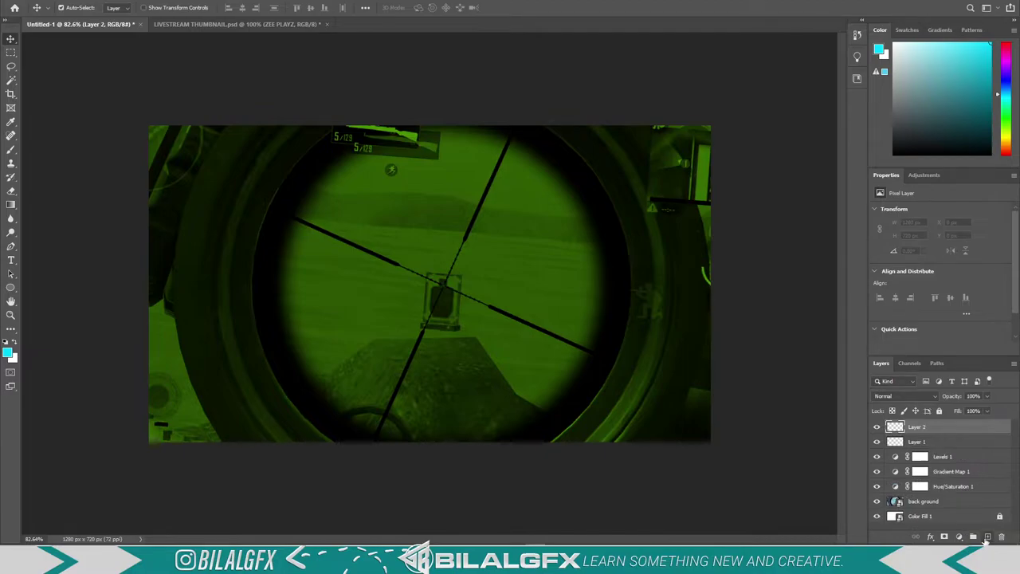
pyautogui.click(988, 537)
pyautogui.click(988, 538)
pyautogui.hotkey('ctrl', 'z')
pyautogui.hotkey('ctrl', 'z')
pyautogui.hotkey('ctrl', 'z')
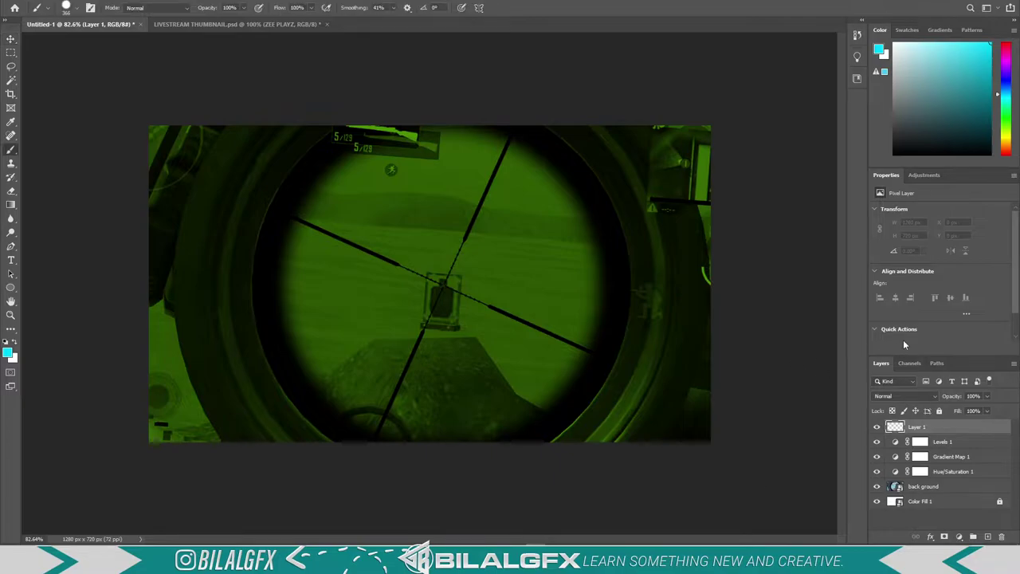
pyautogui.press('b')
pyautogui.moveTo(399, 239)
pyautogui.mouseDown()
pyautogui.moveTo(451, 284)
pyautogui.moveTo(365, 296)
pyautogui.mouseUp()
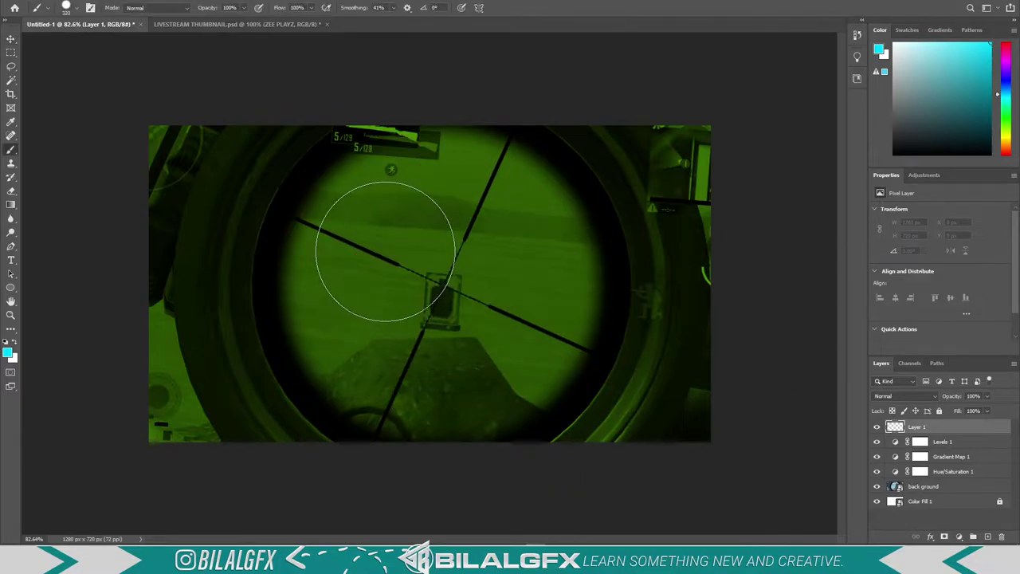
pyautogui.moveTo(386, 251)
pyautogui.mouseDown()
pyautogui.moveTo(486, 269)
pyautogui.moveTo(363, 267)
pyautogui.mouseUp()
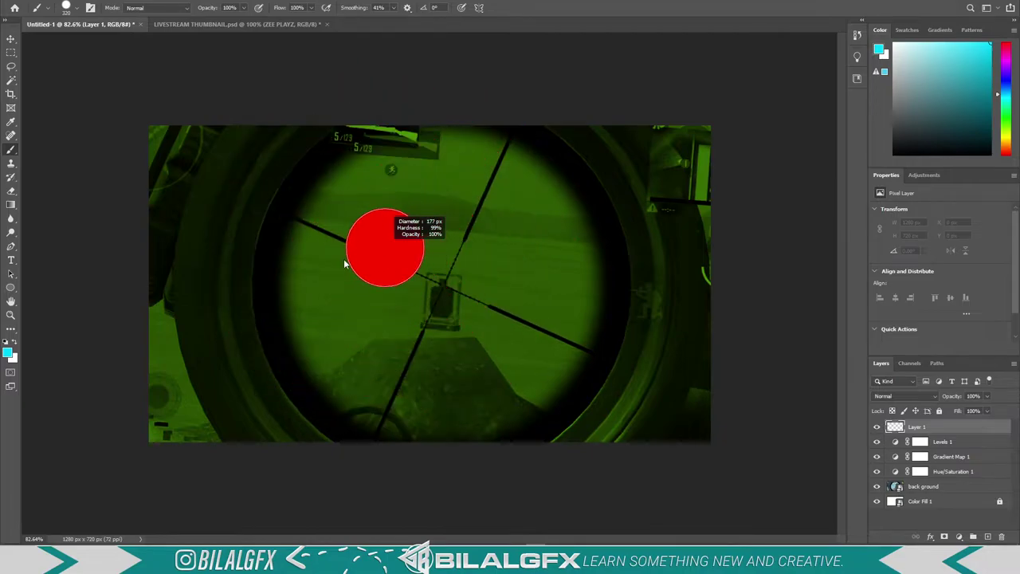
pyautogui.moveTo(362, 267); pyautogui.dragTo(357, 265)
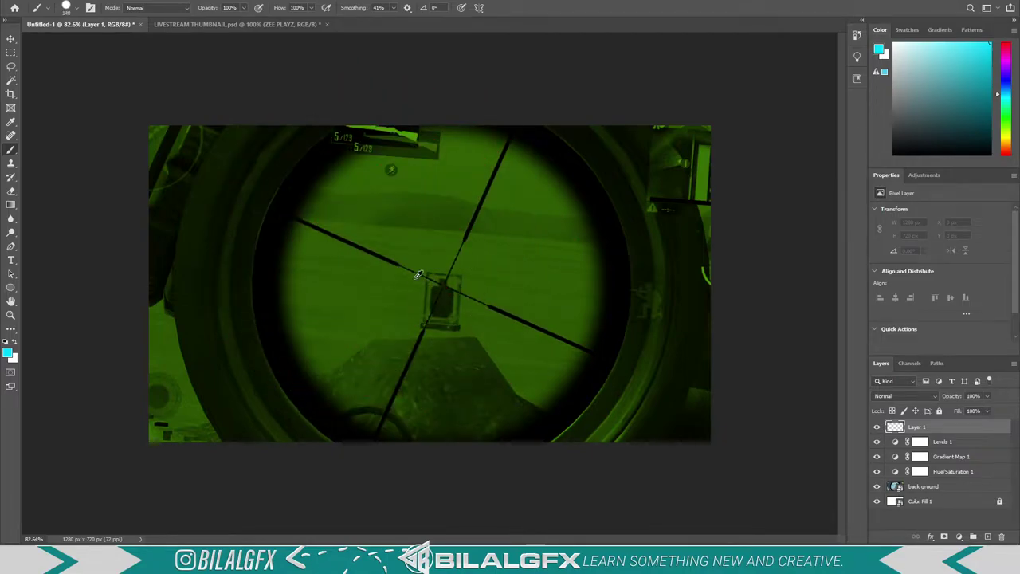
# Set the brush to about 772 px with 0% hardness
pyautogui.keyDown('alt'); pyautogui.rightClick(427, 291); pyautogui.keyUp('alt')
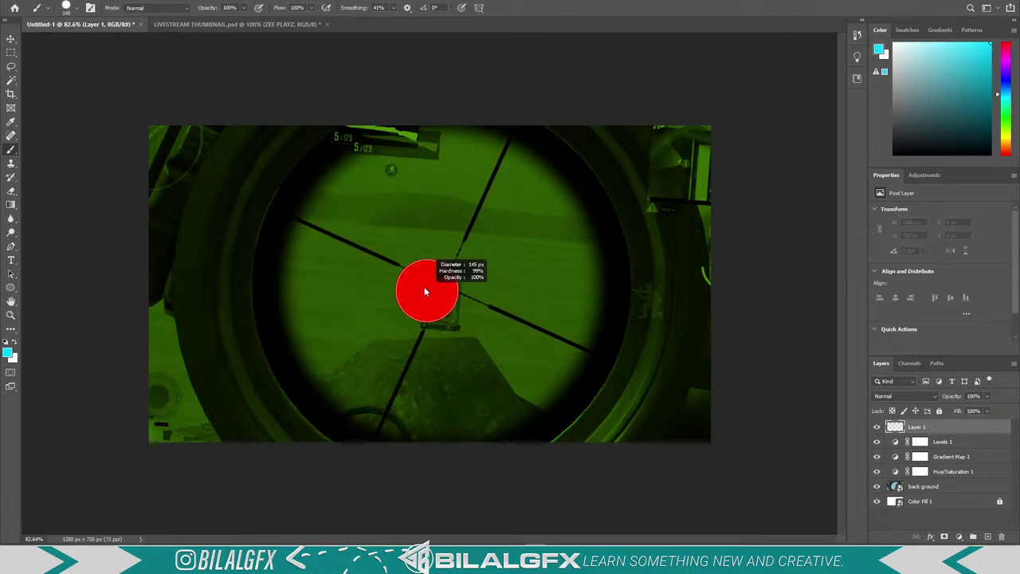
pyautogui.keyDown('alt'); pyautogui.rightClick(370, 303); pyautogui.keyUp('alt')
pyautogui.keyDown('alt'); pyautogui.rightClick(443, 350); pyautogui.keyUp('alt')
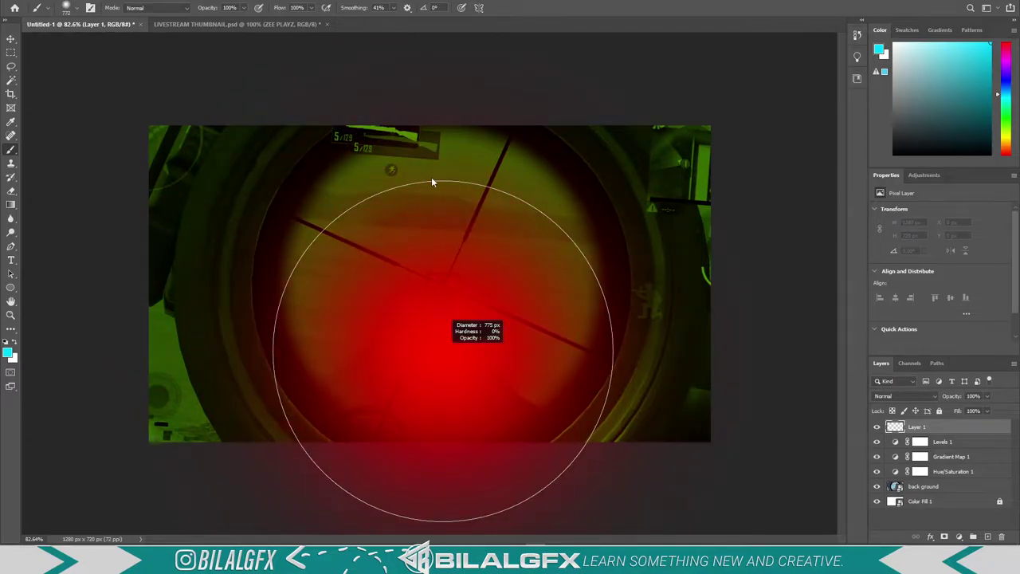
pyautogui.keyDown('alt'); pyautogui.rightClick(451, 311); pyautogui.keyUp('alt')
pyautogui.keyDown('alt'); pyautogui.rightClick(458, 187); pyautogui.keyUp('alt')
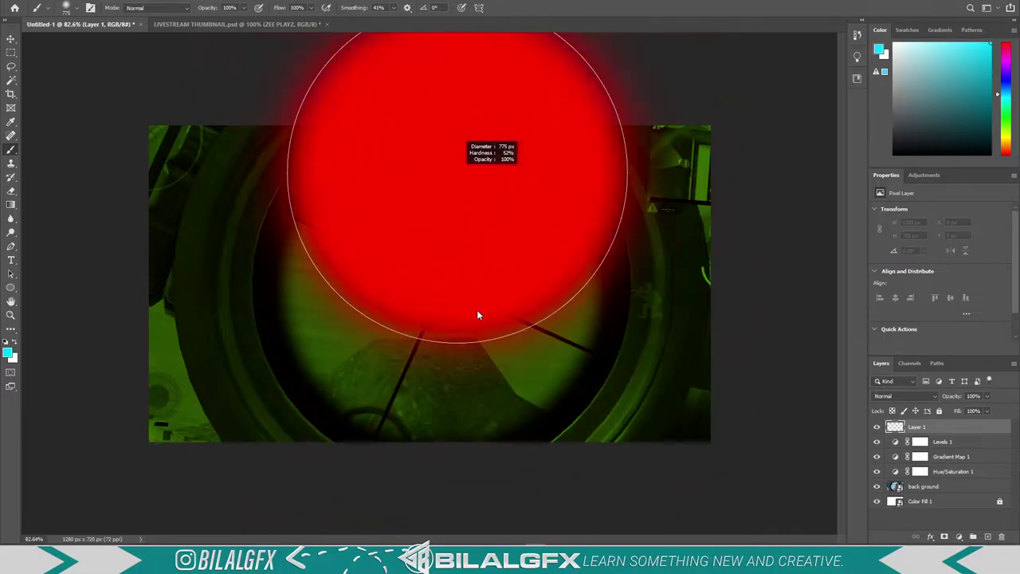
pyautogui.moveTo(476, 315)
pyautogui.mouseDown()
pyautogui.moveTo(473, 124)
pyautogui.moveTo(484, 262)
pyautogui.moveTo(465, 265)
pyautogui.moveTo(474, 266)
pyautogui.mouseUp()
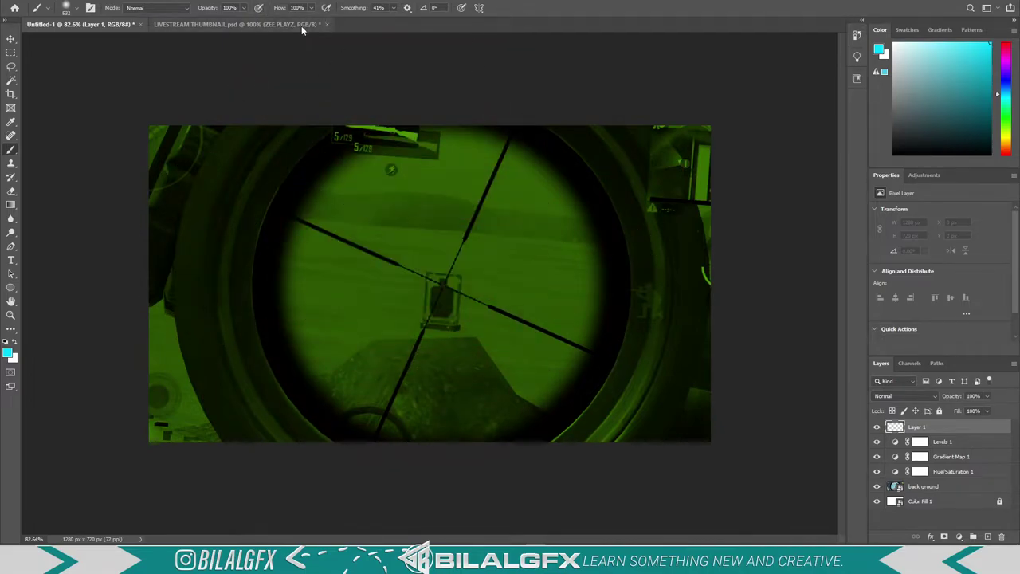
# Undo the stray cyan dab, switch the paint colour to black and lower the flow
pyautogui.rightClick(419, 247)
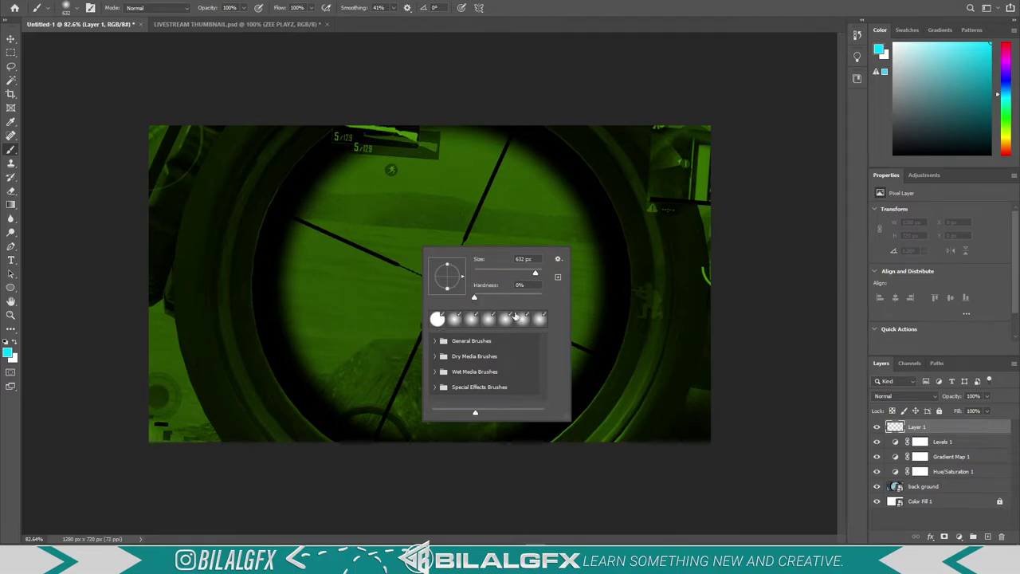
pyautogui.click(311, 263)
pyautogui.hotkey('ctrl', 'z')
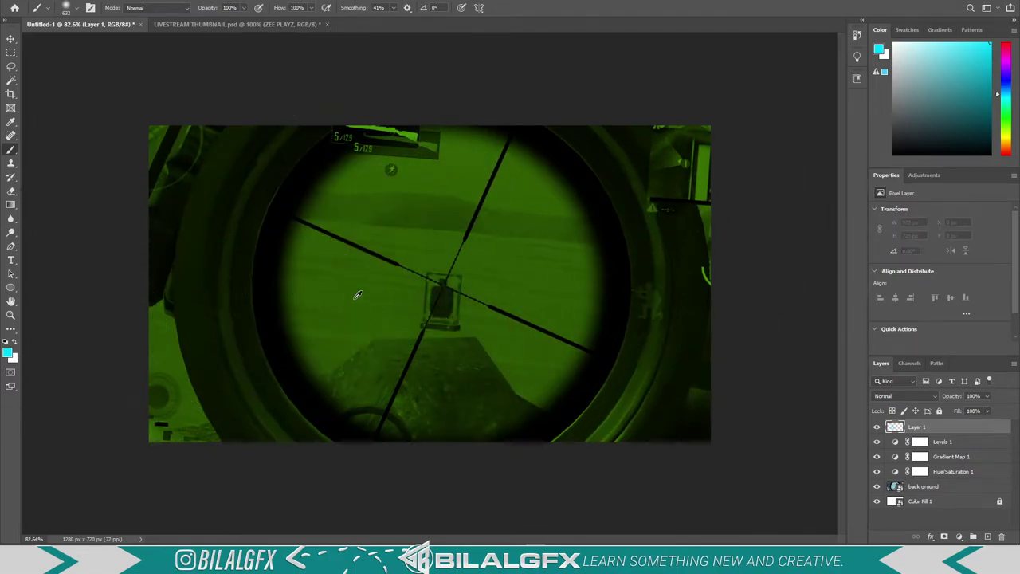
pyautogui.press('d')
pyautogui.scroll(-2, 535, 365)
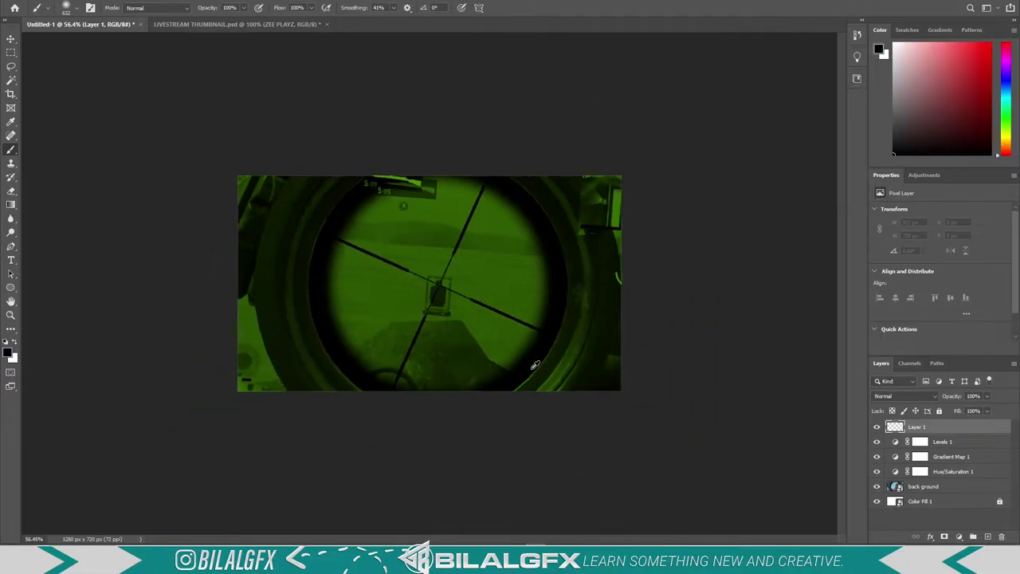
pyautogui.scroll(2, 535, 365)
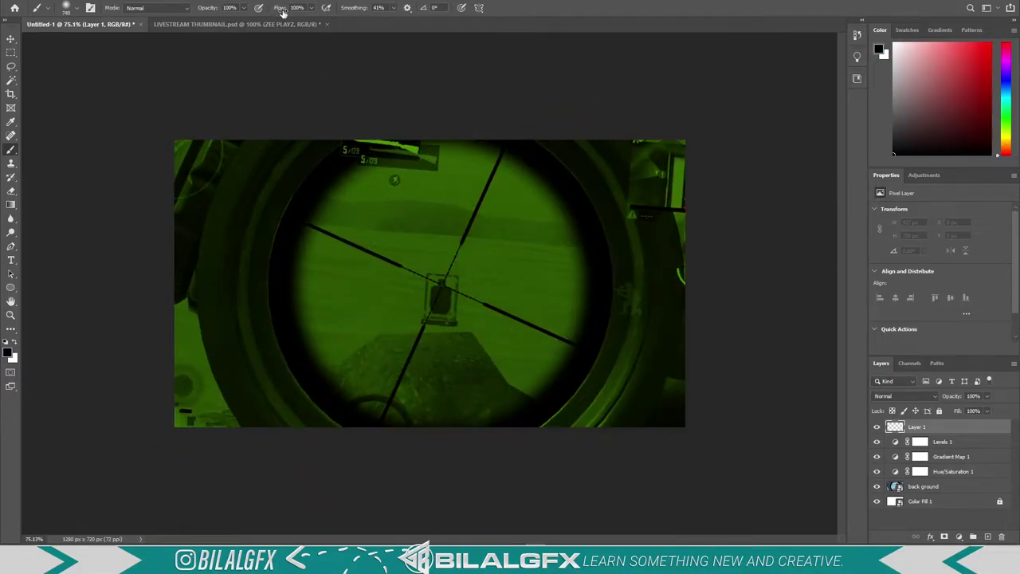
pyautogui.moveTo(282, 11)
pyautogui.mouseDown()
pyautogui.moveTo(267, 26)
pyautogui.moveTo(278, 11)
pyautogui.mouseUp()
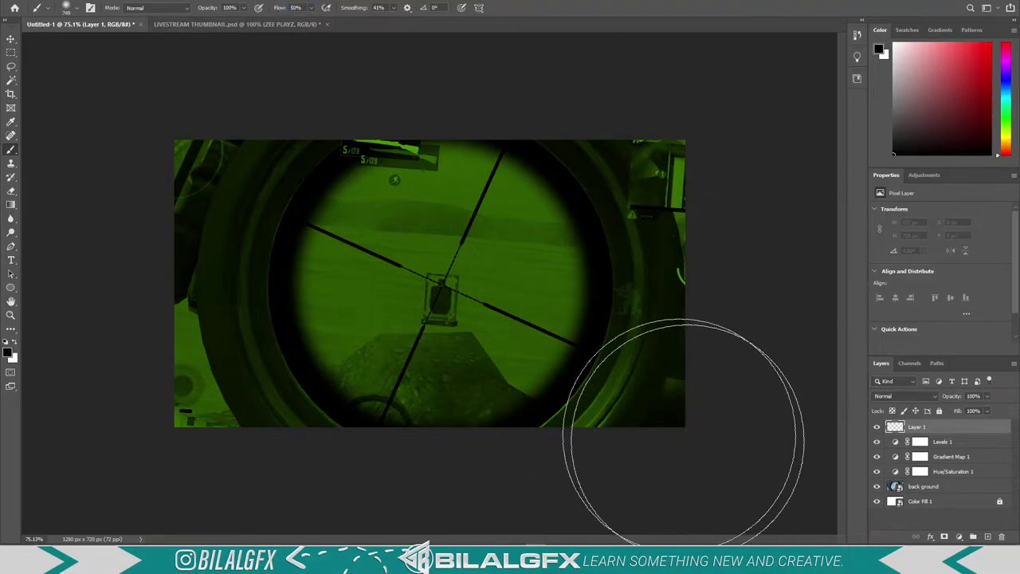
# Darken the right, left and lower-centre edges with a 1026 px brush at 30% flow
pyautogui.click(678, 181)
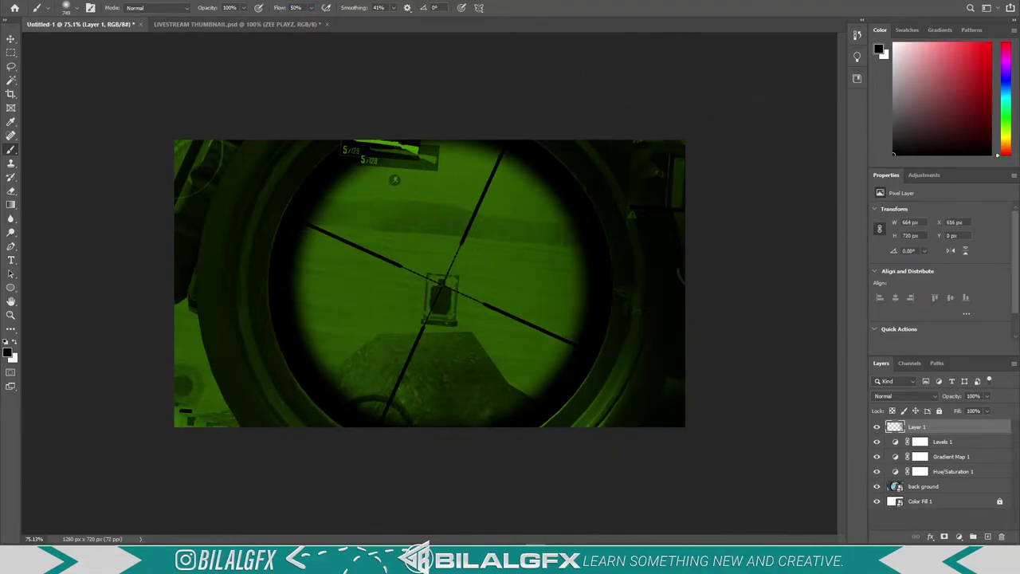
pyautogui.moveTo(180, 173); pyautogui.dragTo(205, 353)
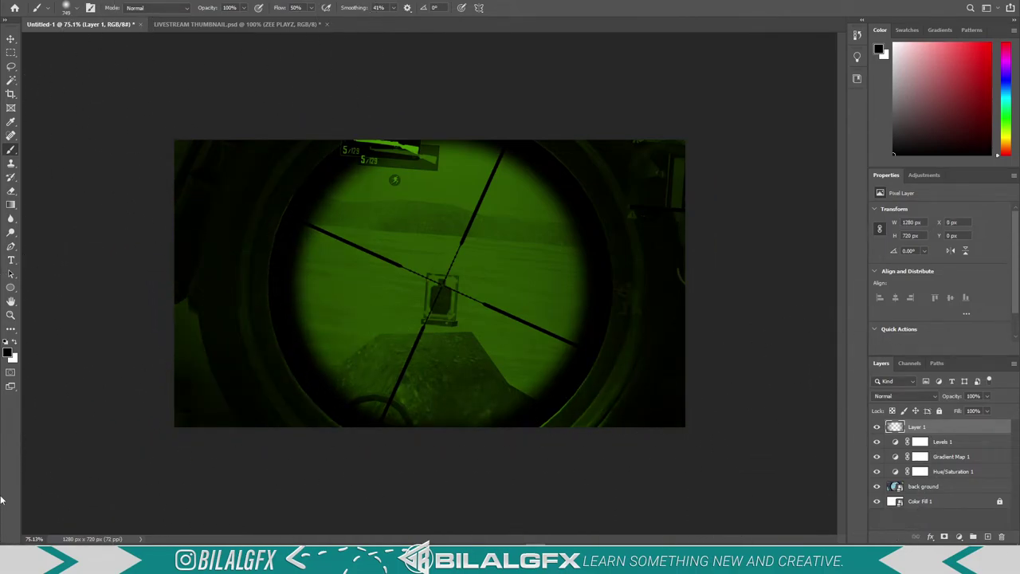
pyautogui.moveTo(199, 239); pyautogui.dragTo(209, 245)
pyautogui.moveTo(278, 8); pyautogui.dragTo(269, 9)
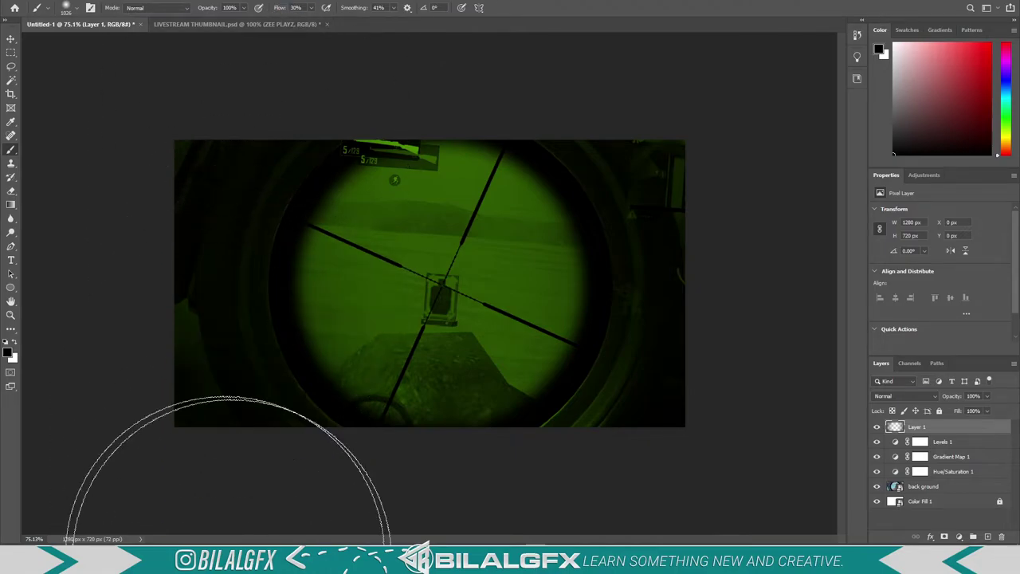
pyautogui.click(455, 446)
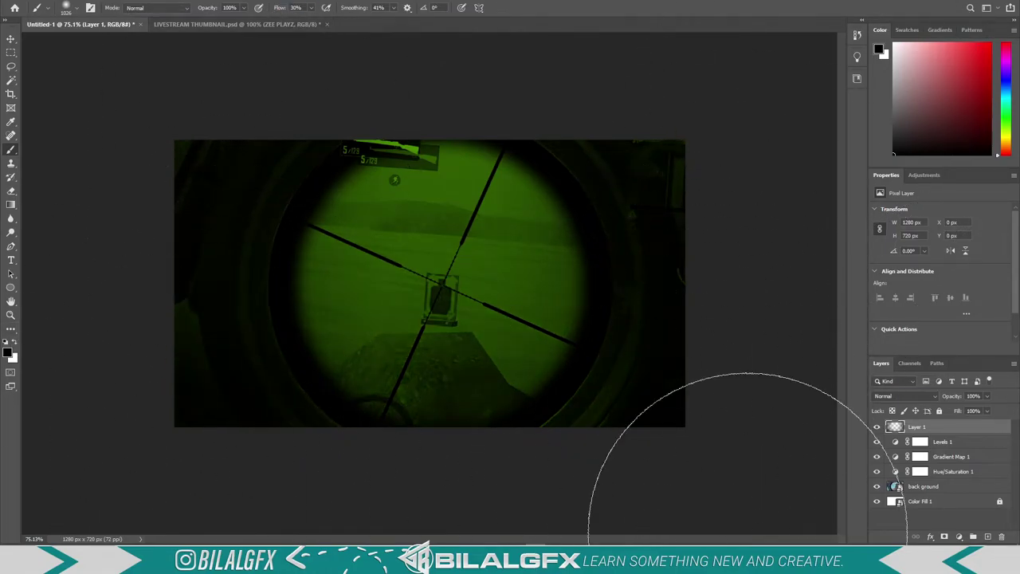
pyautogui.click(11, 38)
pyautogui.scroll(-3, 478, 330)
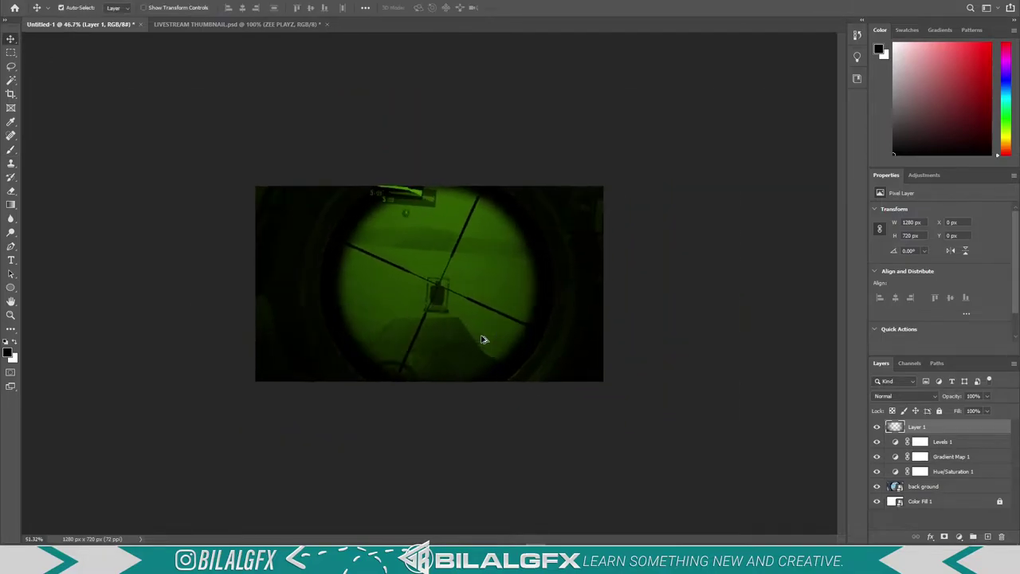
pyautogui.scroll(4, 482, 339)
pyautogui.scroll(-2, 482, 339)
pyautogui.scroll(1, 482, 338)
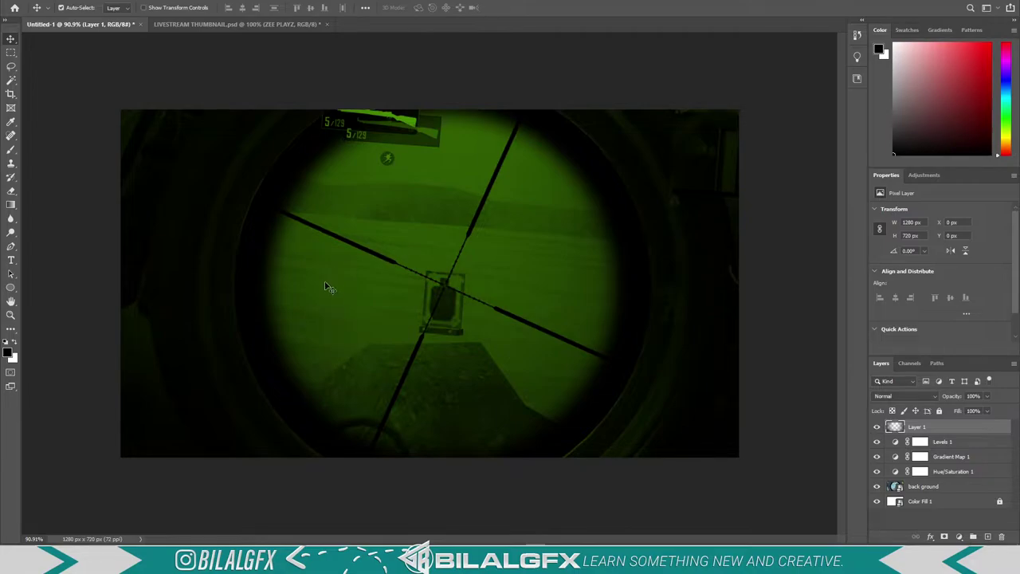
# Add a text box across the image reading 'Bilal Gfx'
pyautogui.press('t')
pyautogui.moveTo(61, 143)
pyautogui.mouseDown()
pyautogui.moveTo(665, 388)
pyautogui.moveTo(812, 465)
pyautogui.mouseUp()
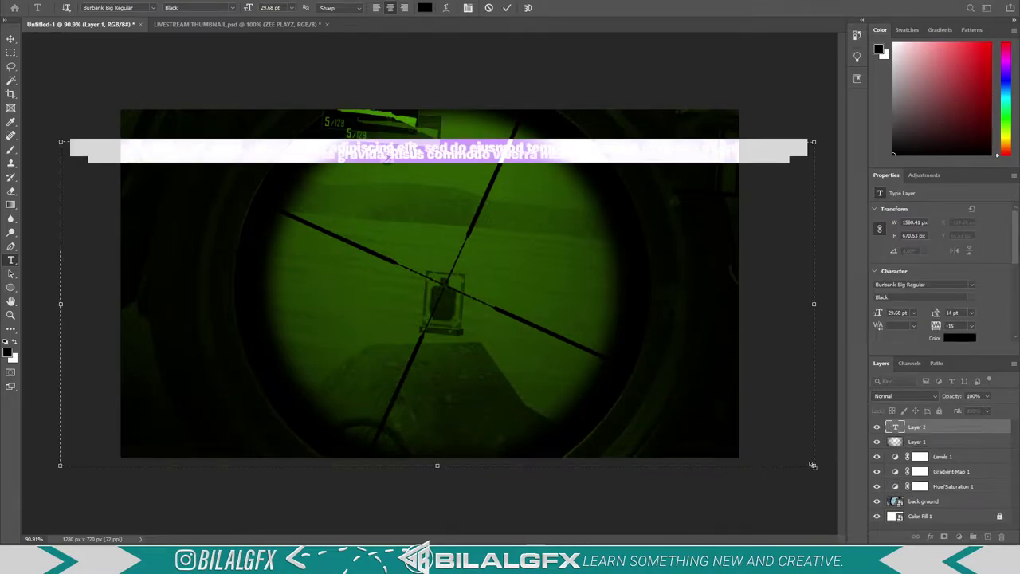
pyautogui.press('BackSpace')
pyautogui.write('BIL')
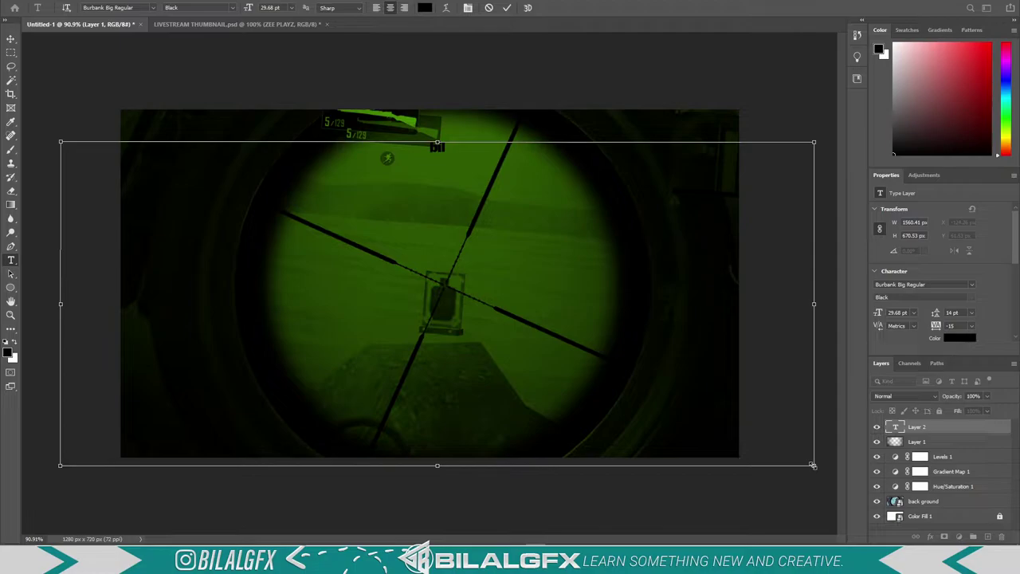
pyautogui.hotkey('ctrl', 'a')
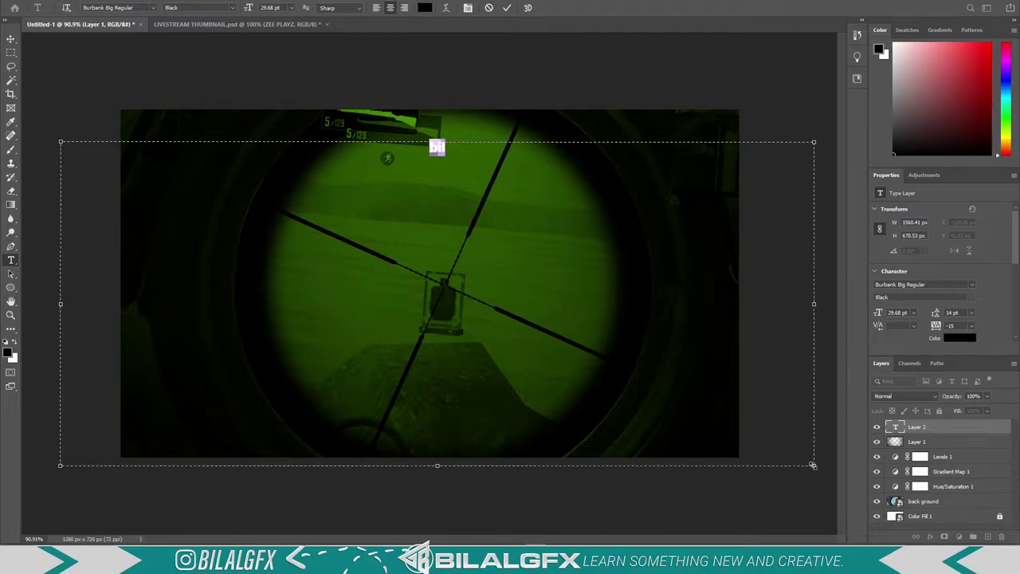
pyautogui.write('BILAL')
pyautogui.press('BackSpace')
pyautogui.press('BackSpace')
pyautogui.press('BackSpace')
pyautogui.press('BackSpace')
pyautogui.press('BackSpace')
pyautogui.write('ilal')
pyautogui.write(' Gfx')
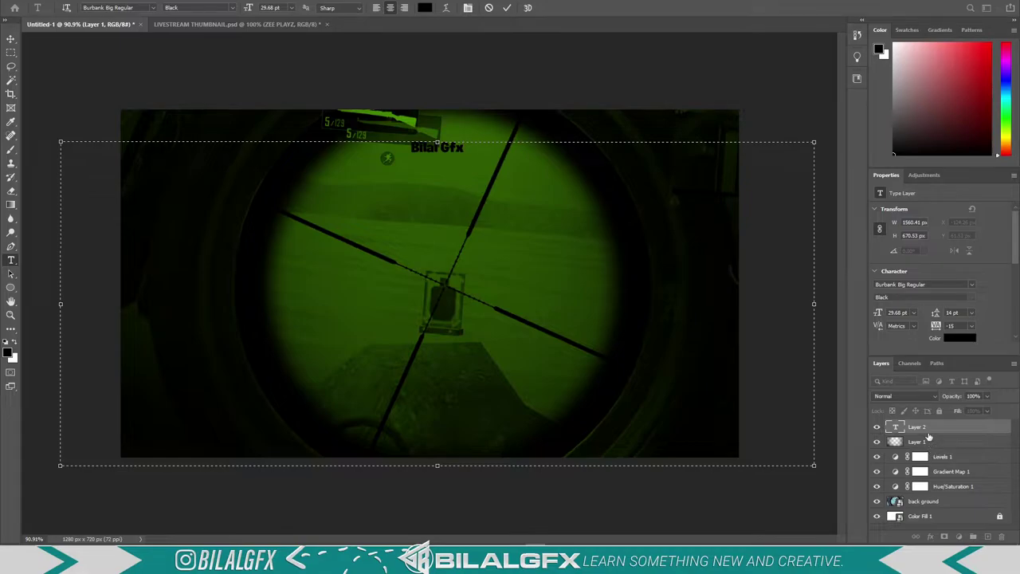
pyautogui.hotkey('ctrl', 'Return')
# Change the text's font to SVN-Have Heart
pyautogui.click(972, 286)
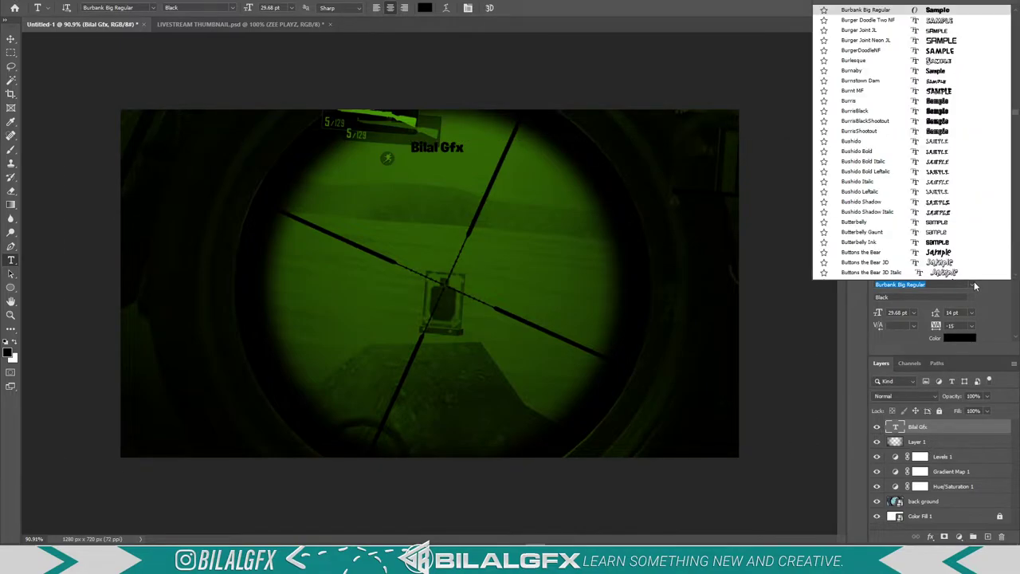
pyautogui.click(916, 272)
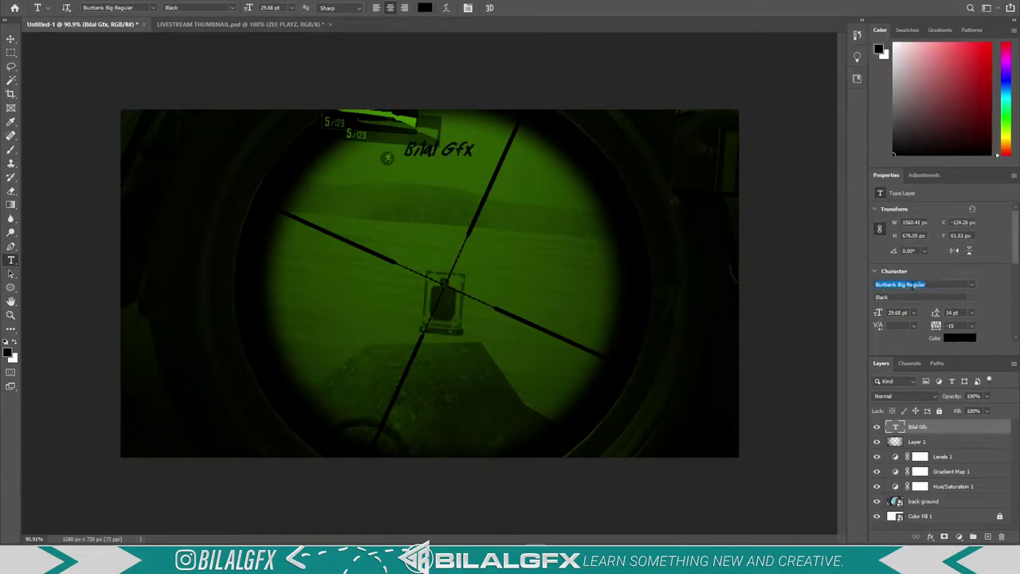
pyautogui.press('Up')
pyautogui.click(926, 285)
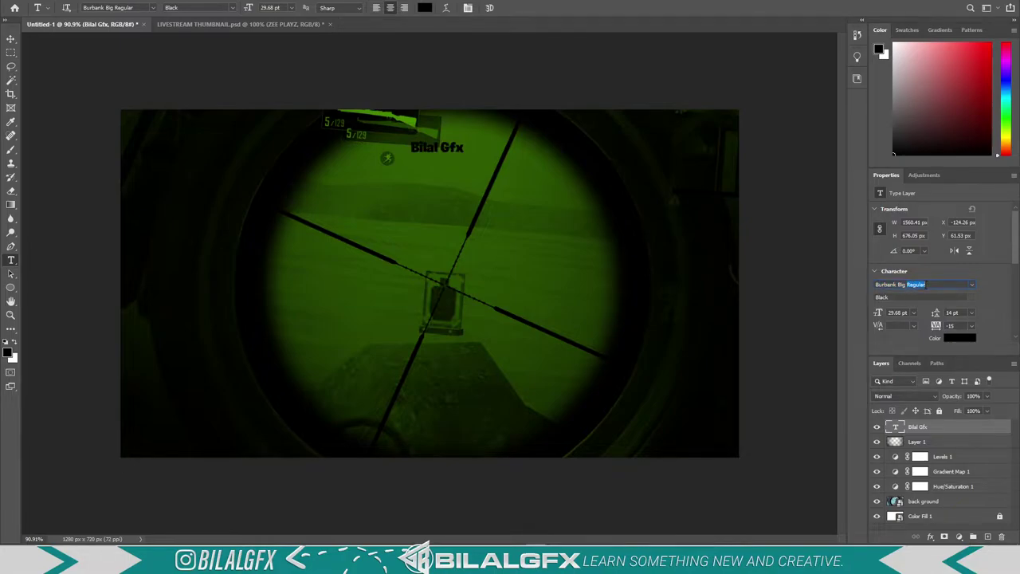
pyautogui.write('svn')
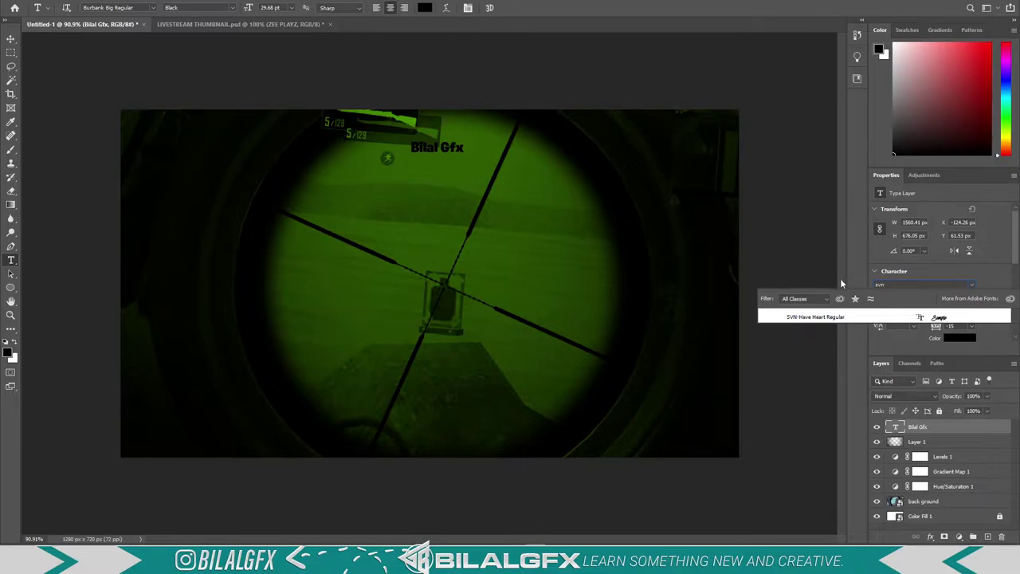
pyautogui.click(848, 317)
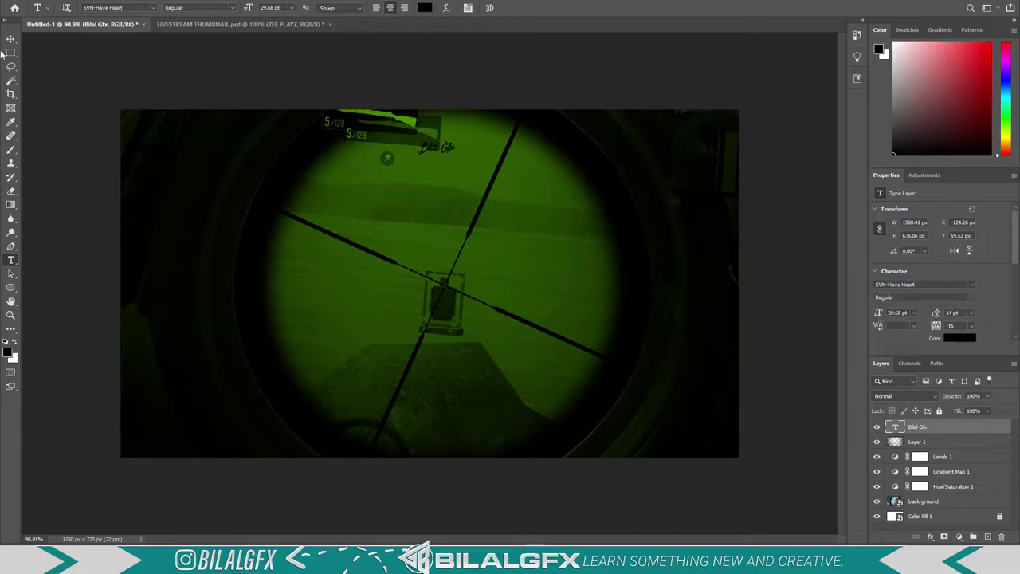
# Enter a larger font size of 296 for the title text
pyautogui.click(897, 312)
pyautogui.write('296')
pyautogui.press('Return')
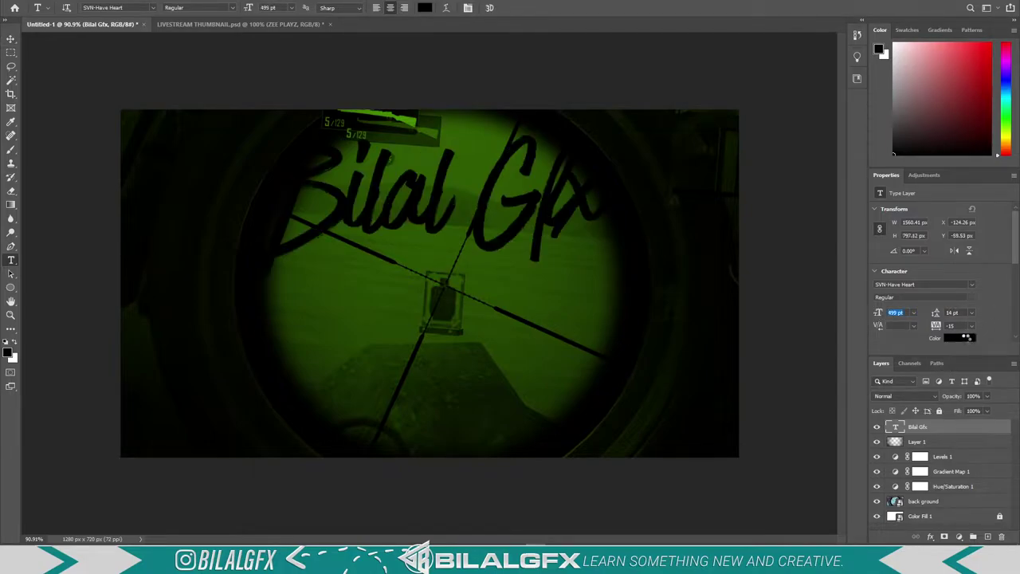
pyautogui.click(962, 338)
# Make the text white (ffffff) and scrub its size to about 684 pt
pyautogui.write('ffffff')
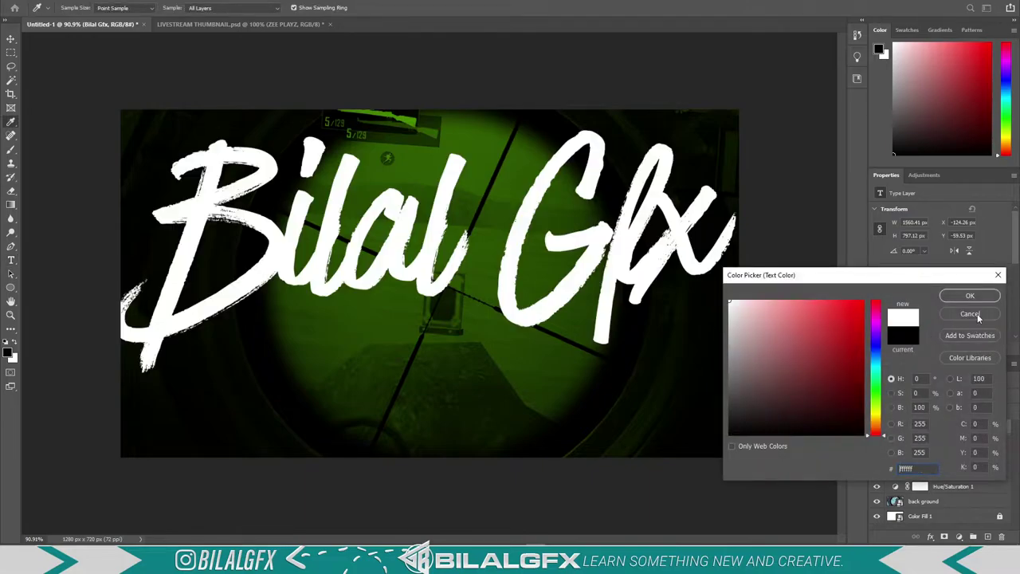
pyautogui.click(970, 295)
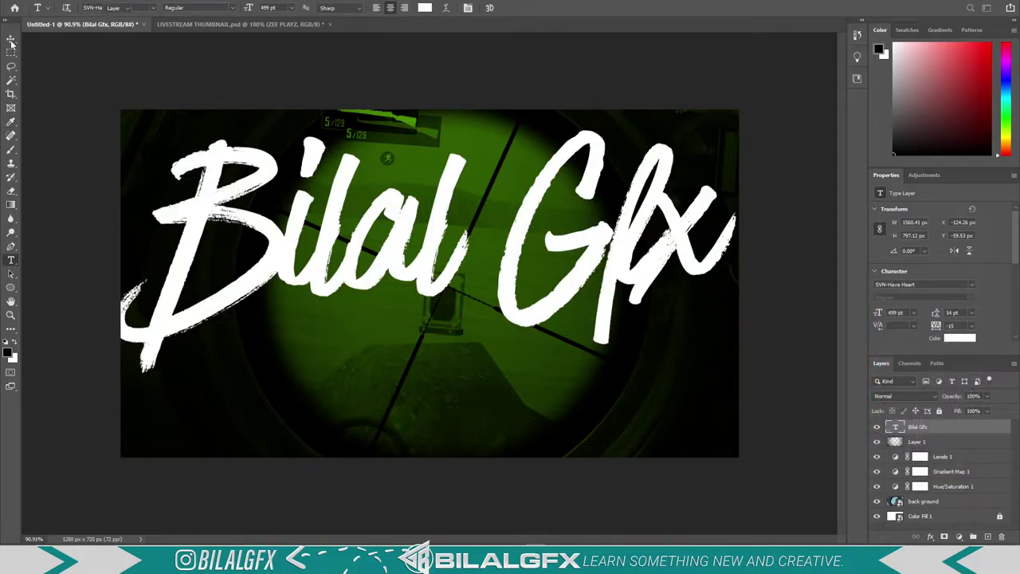
pyautogui.moveTo(878, 313); pyautogui.dragTo(932, 313)
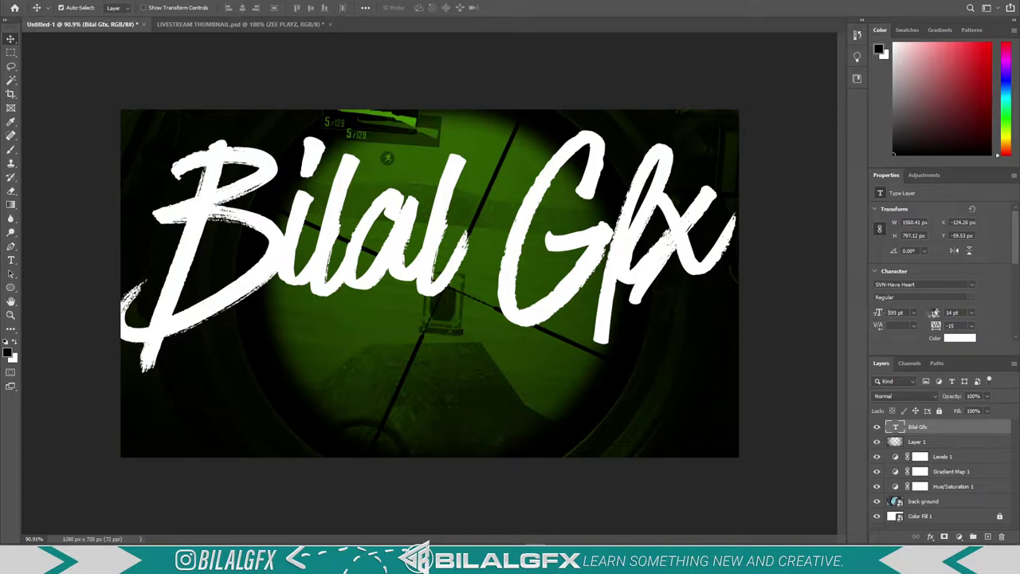
pyautogui.moveTo(1017, 306); pyautogui.dragTo(982, 320)
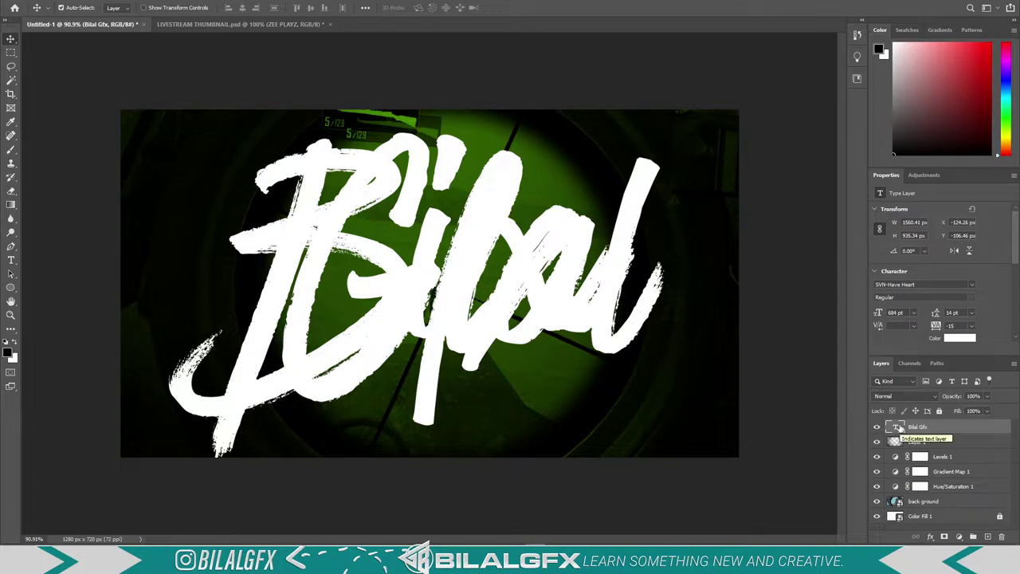
# Enlarge the text to 819 pt and shift it left so Bilal fills the frame
pyautogui.doubleClick(899, 429)
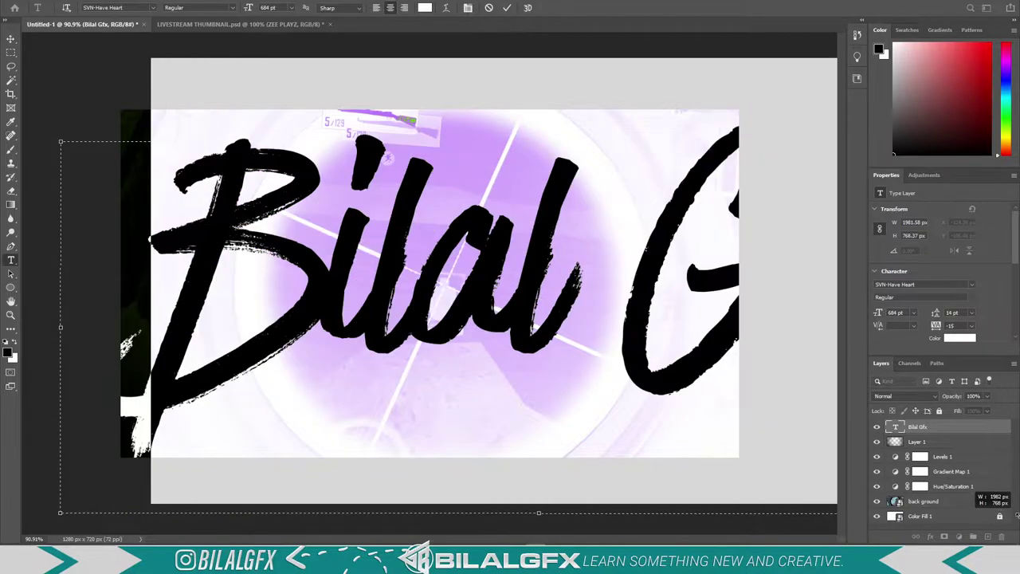
pyautogui.click(933, 427)
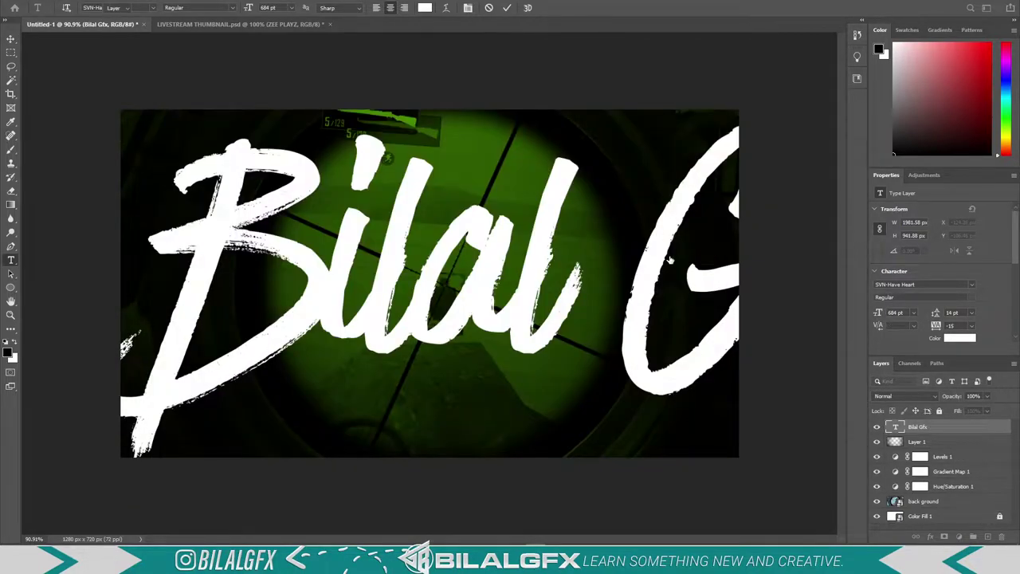
pyautogui.press('v')
pyautogui.moveTo(653, 258)
pyautogui.mouseDown()
pyautogui.moveTo(622, 291)
pyautogui.moveTo(580, 275)
pyautogui.mouseUp()
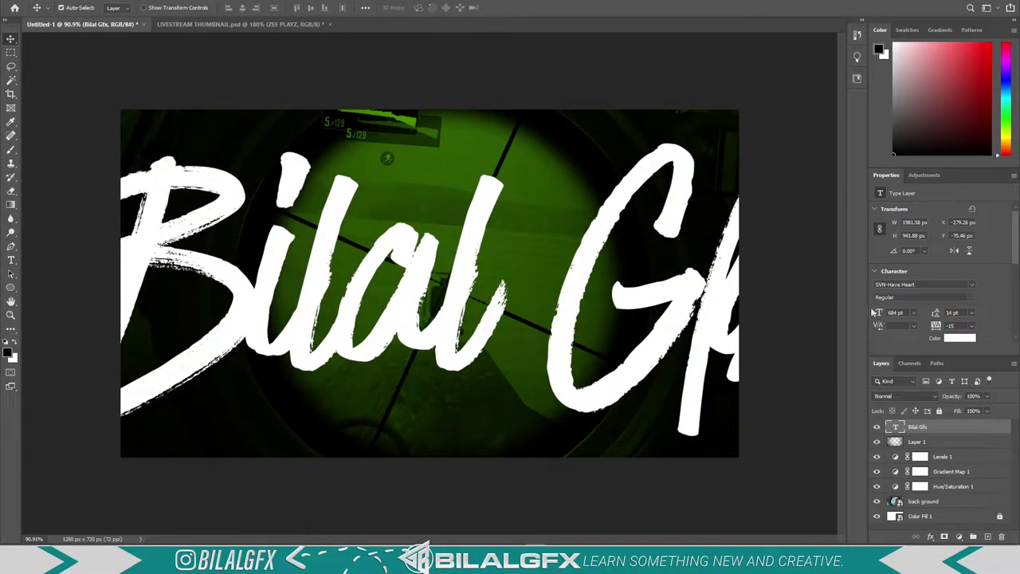
pyautogui.moveTo(877, 313); pyautogui.dragTo(946, 311)
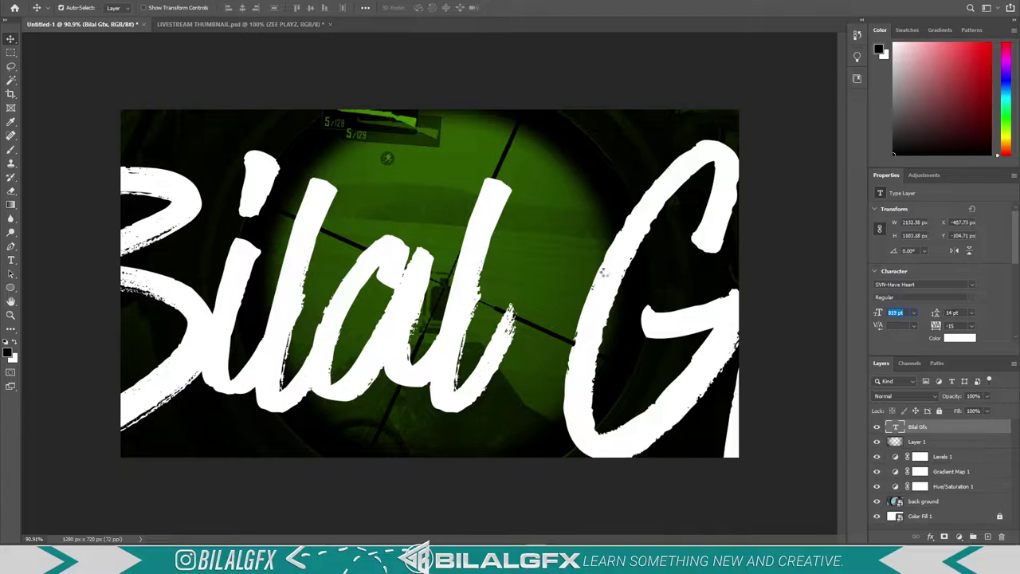
pyautogui.moveTo(614, 257)
pyautogui.mouseDown()
pyautogui.moveTo(429, 253)
pyautogui.moveTo(667, 261)
pyautogui.mouseUp()
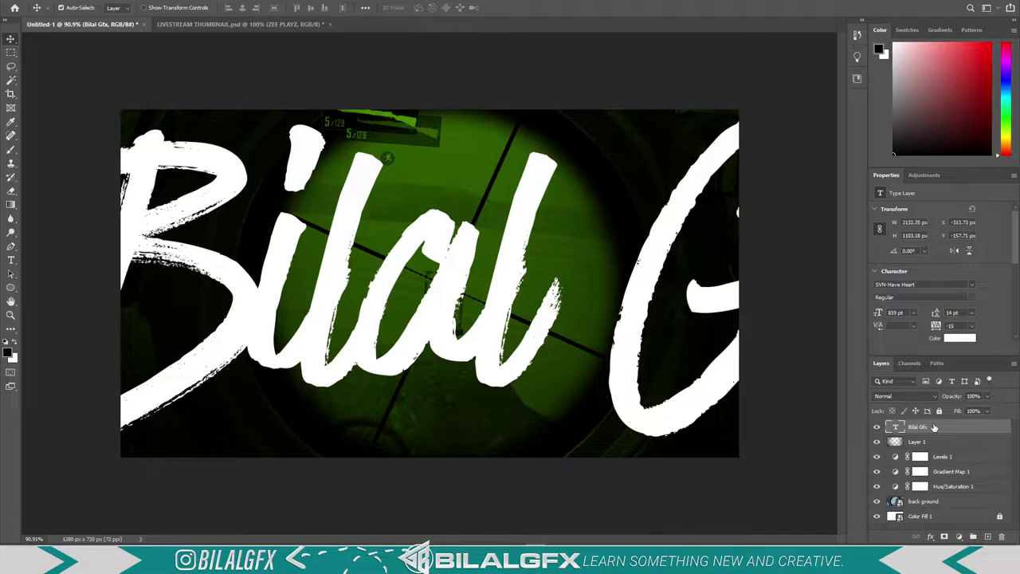
# Drop the text layer's fill to 0% and open its Blending Options
pyautogui.rightClick(934, 427)
pyautogui.click(1004, 380)
pyautogui.moveTo(956, 413); pyautogui.dragTo(587, 467)
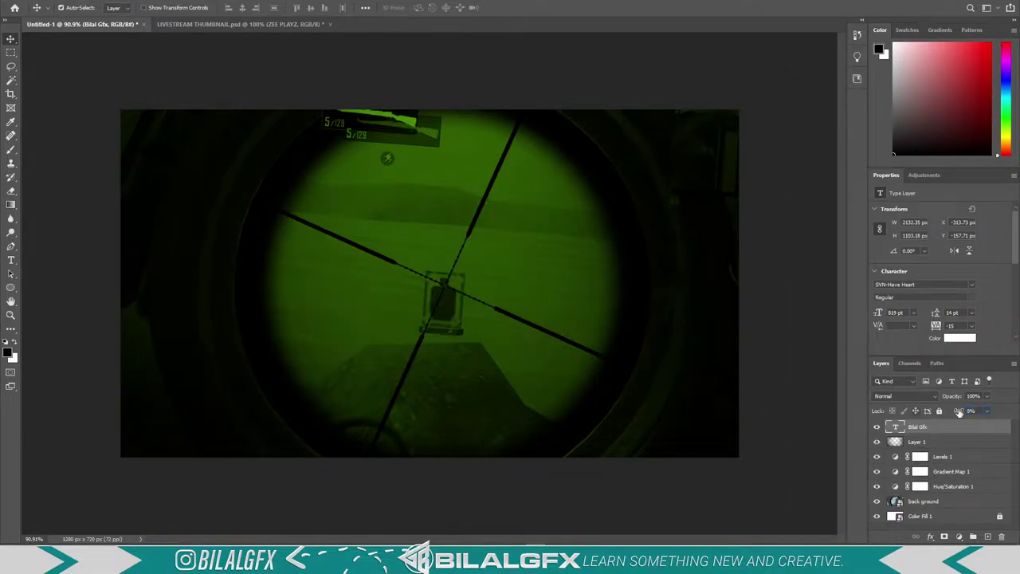
pyautogui.rightClick(938, 428)
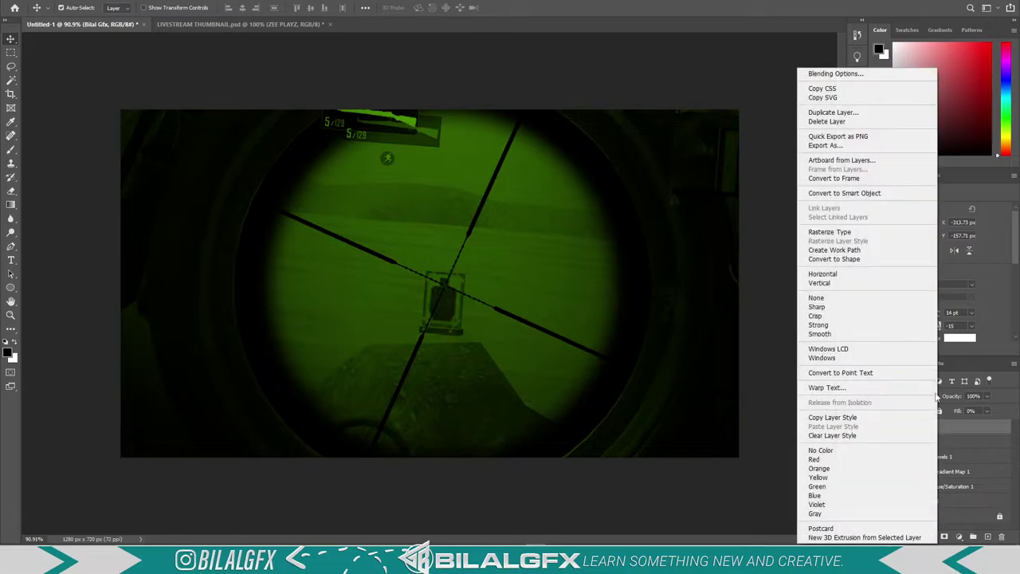
pyautogui.click(837, 74)
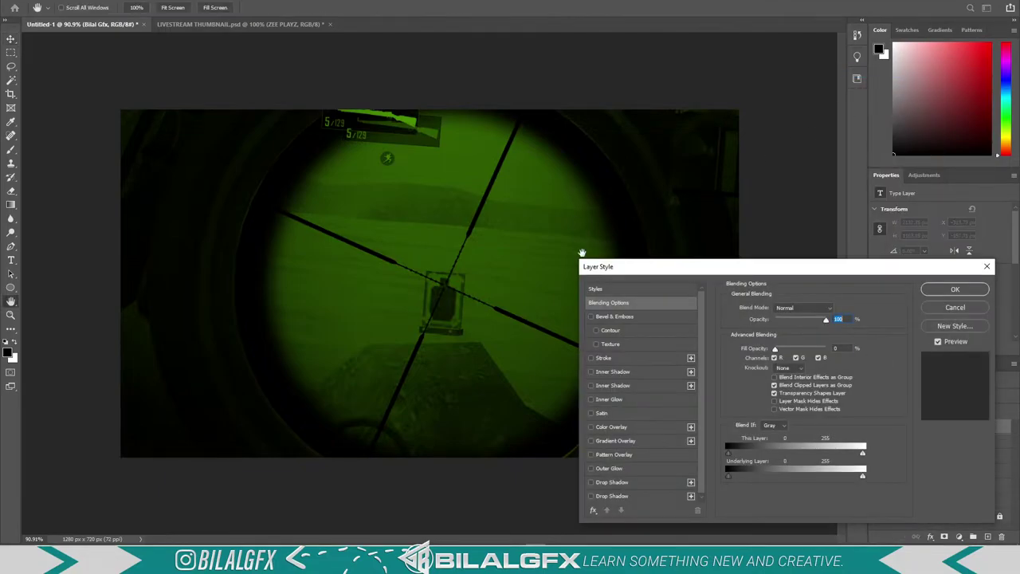
# Add a 3 px Stroke positioned Inside the letters
pyautogui.click(622, 358)
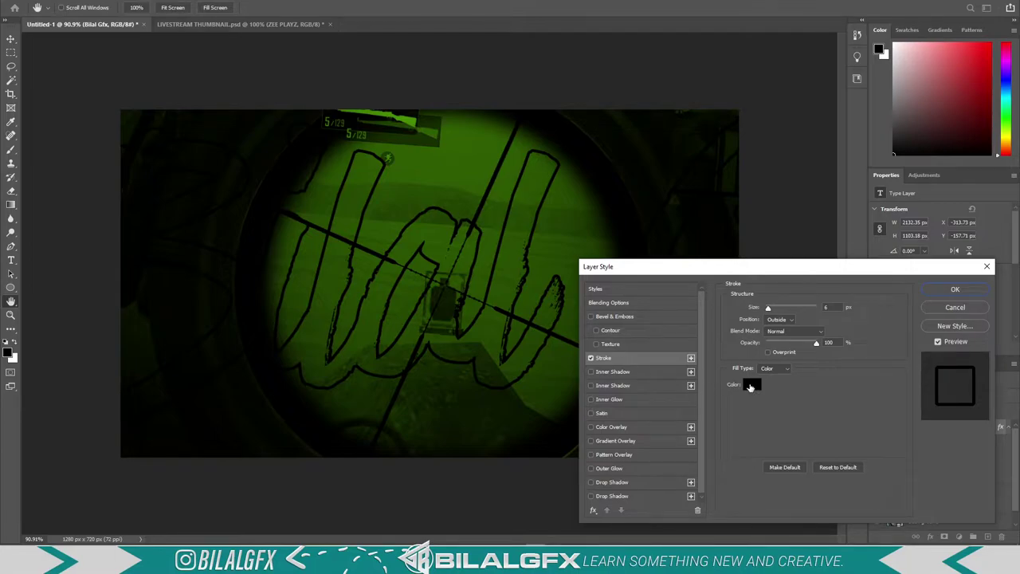
pyautogui.click(777, 320)
pyautogui.click(781, 333)
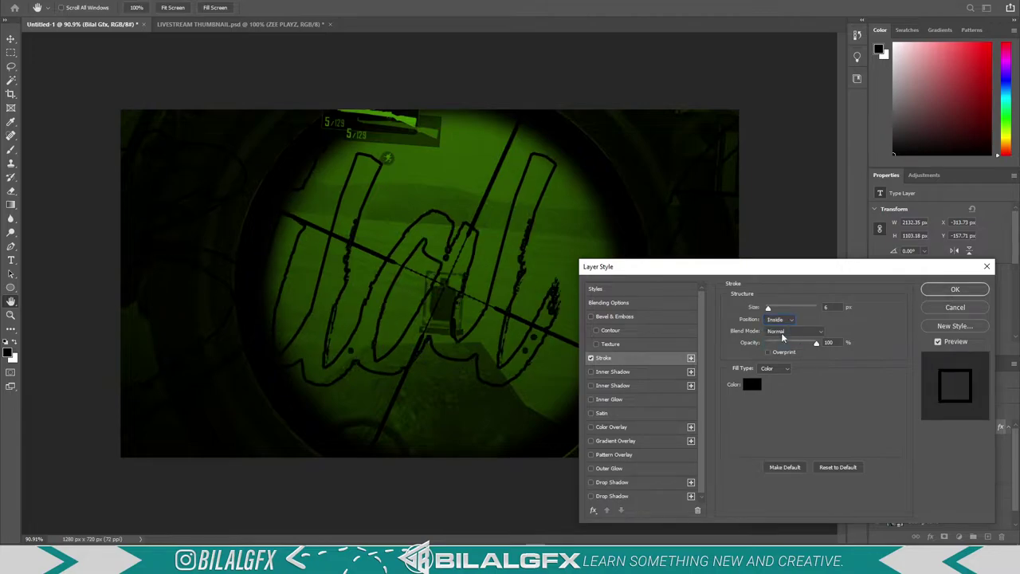
pyautogui.click(777, 319)
pyautogui.click(810, 321)
pyautogui.press('Down')
pyautogui.press('Down')
pyautogui.press('Down')
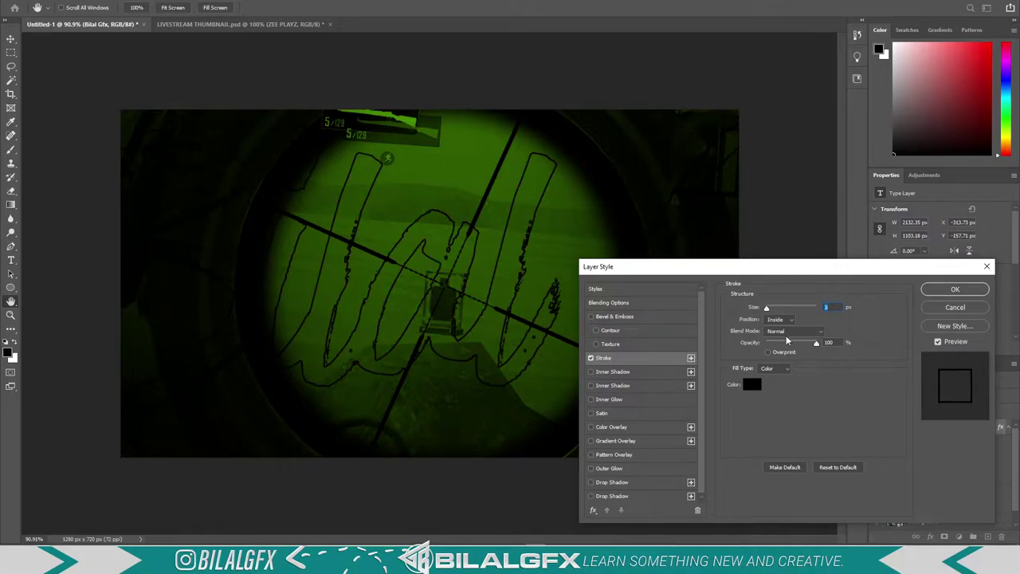
pyautogui.press('Down')
pyautogui.press('Up')
# Make the stroke yellow-green and try Linear Dodge (Add), Soft Light and Overlay blends
pyautogui.click(753, 385)
pyautogui.click(875, 390)
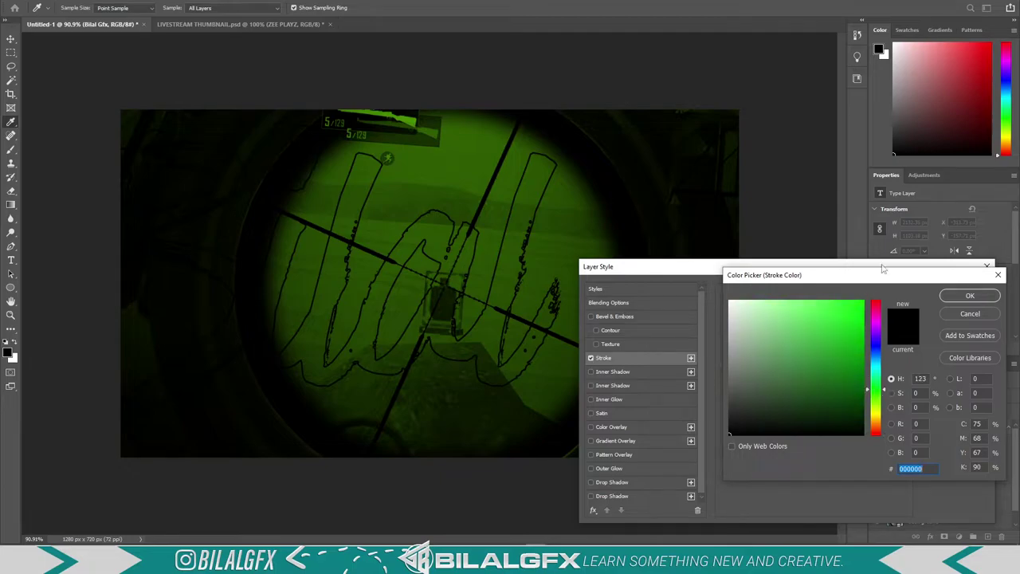
pyautogui.click(862, 302)
pyautogui.moveTo(879, 392); pyautogui.dragTo(878, 403)
pyautogui.click(859, 301)
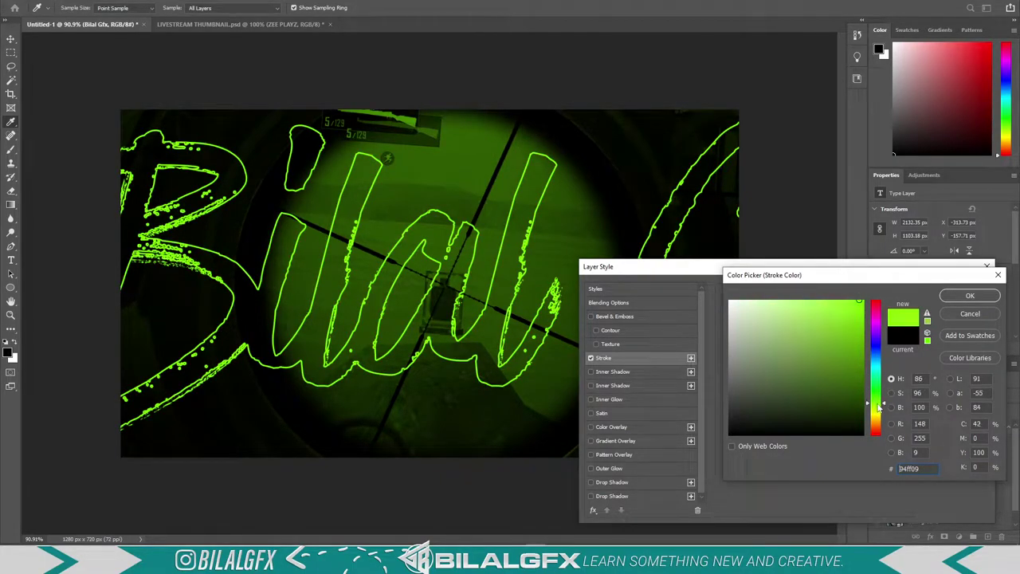
pyautogui.click(969, 296)
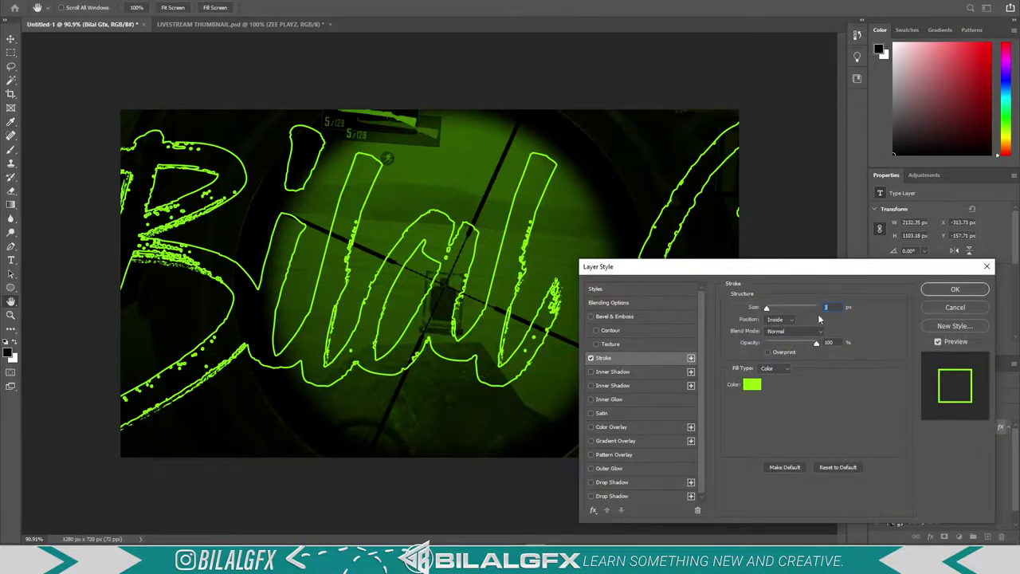
pyautogui.click(787, 331)
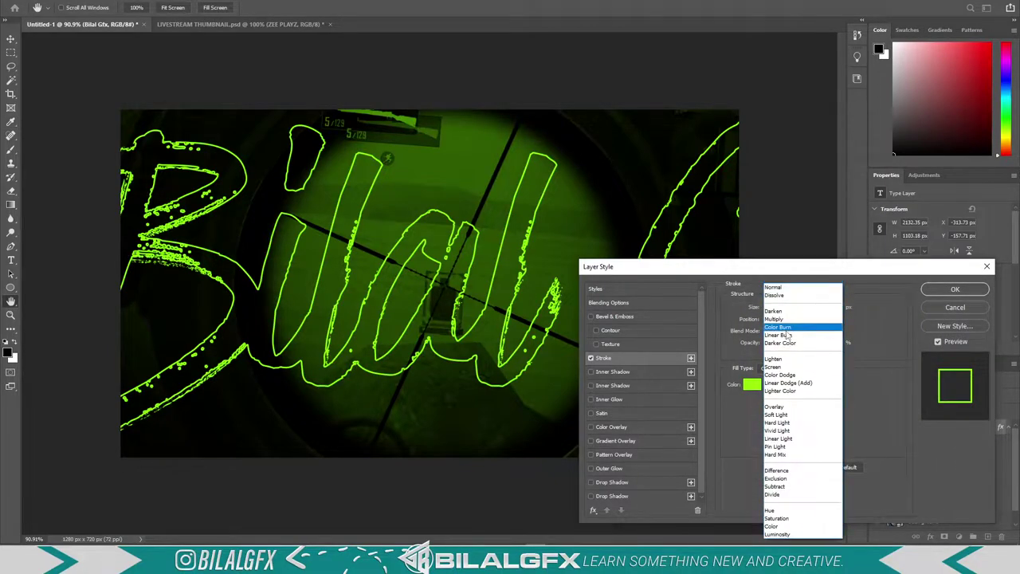
pyautogui.click(798, 383)
pyautogui.press('Down')
pyautogui.press('Down')
pyautogui.press('Down')
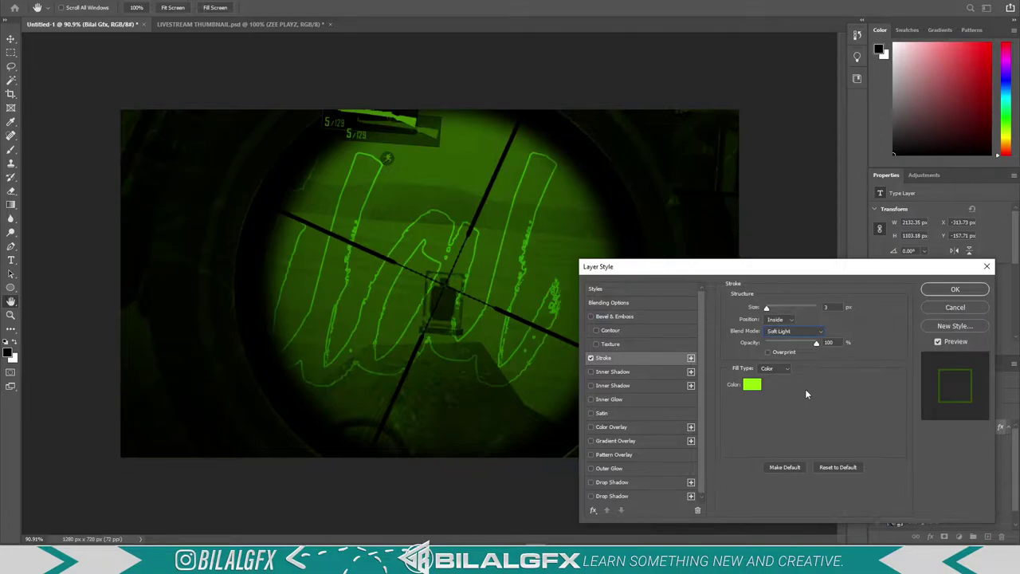
pyautogui.press('Up')
pyautogui.press('Down')
# Add a white Inner Shadow at distance 7 with Linear Dodge (Add) blending
pyautogui.click(612, 372)
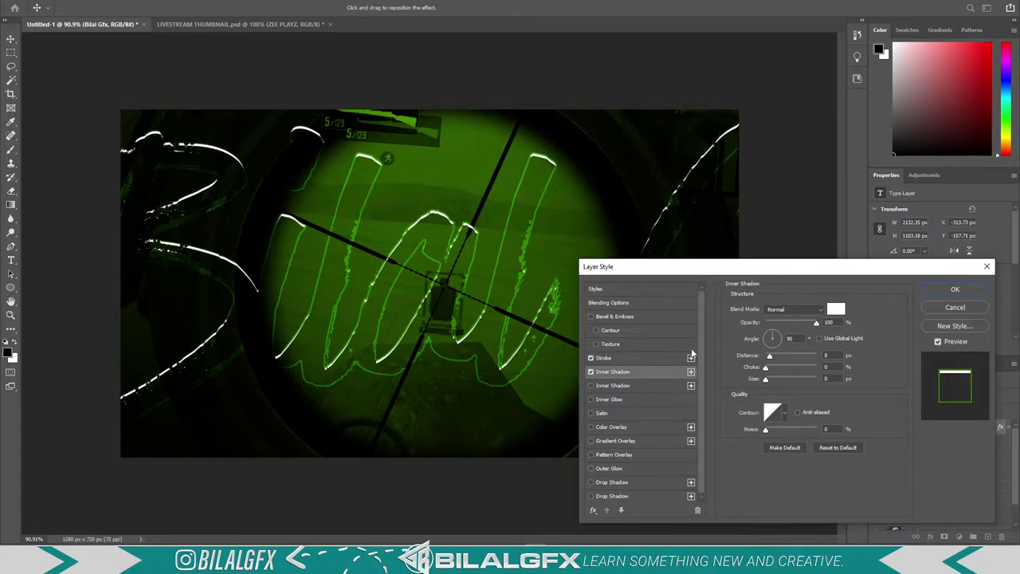
pyautogui.click(836, 355)
pyautogui.press('Down')
pyautogui.press('Down')
pyautogui.press('Down')
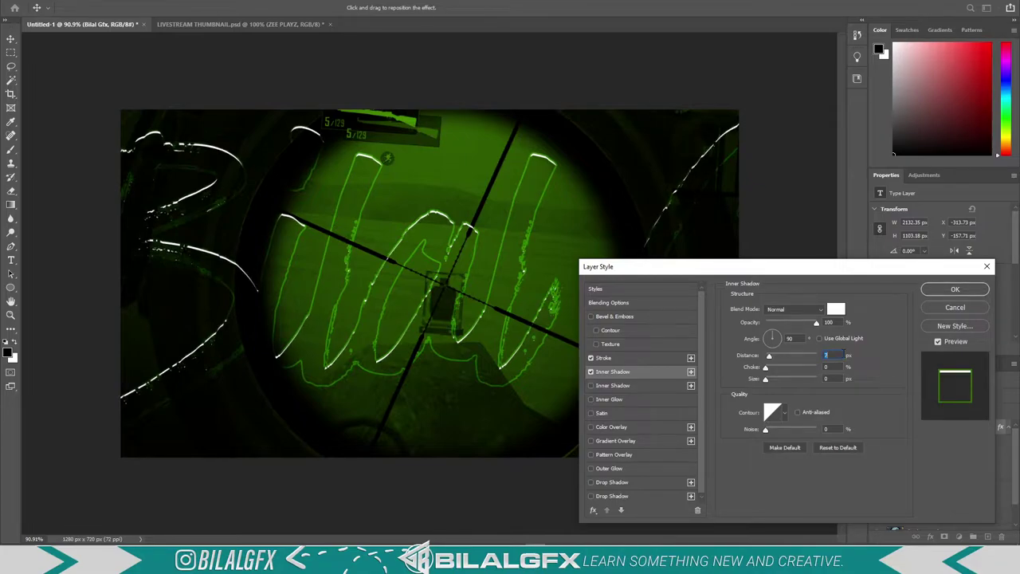
pyautogui.click(793, 309)
pyautogui.click(800, 379)
# Apply the stroke and inner shadow to the Bilal text and nudge it slightly down
pyautogui.click(954, 289)
pyautogui.scroll(-5, 479, 255)
pyautogui.scroll(4, 466, 277)
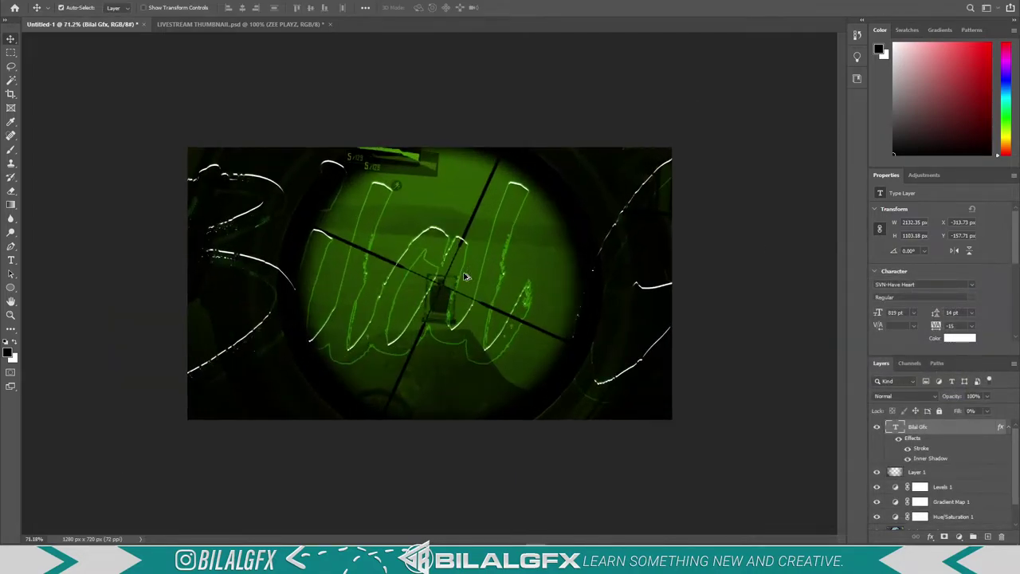
pyautogui.scroll(3, 466, 277)
pyautogui.moveTo(460, 223); pyautogui.dragTo(467, 255)
# Bring Mummy_Pakistani.png from the PACK folder onto the thumbnail canvas
pyautogui.scroll(-4, 518, 257)
pyautogui.scroll(-1, 520, 258)
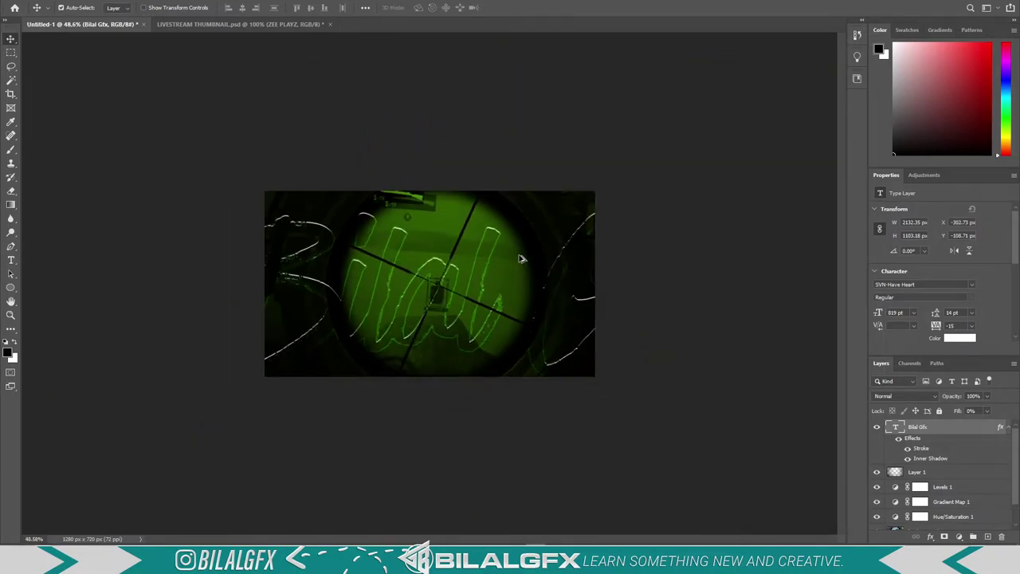
pyautogui.scroll(2, 462, 279)
pyautogui.scroll(-1, 383, 306)
pyautogui.scroll(1, 338, 336)
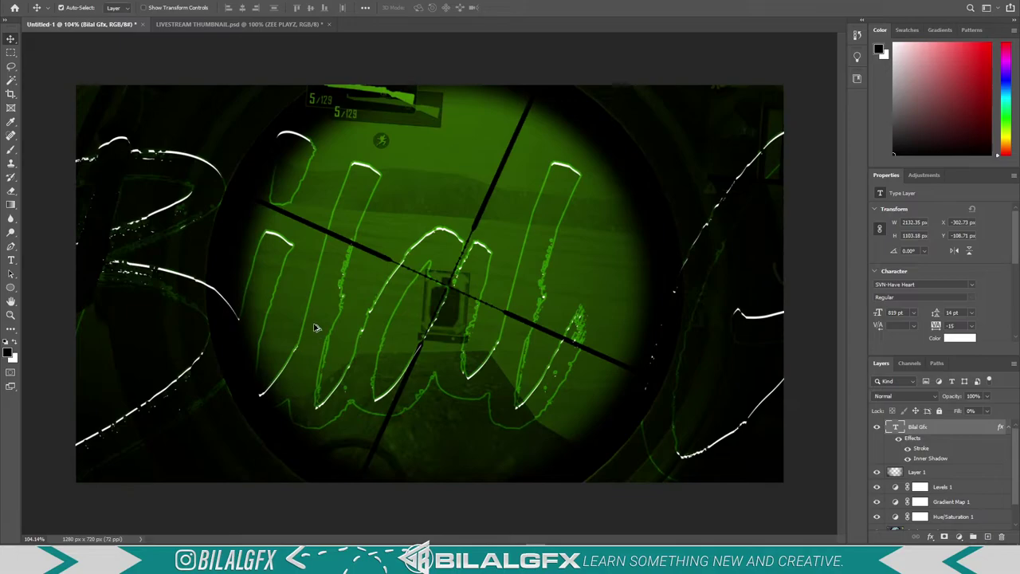
pyautogui.scroll(1, 319, 329)
pyautogui.scroll(-2, 311, 327)
pyautogui.scroll(1, 300, 369)
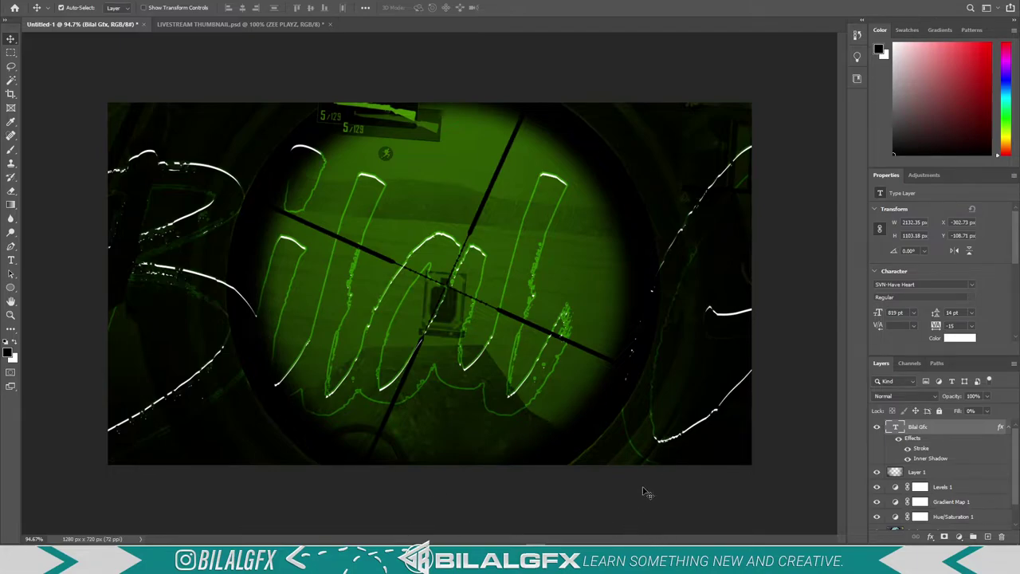
pyautogui.click(590, 557)
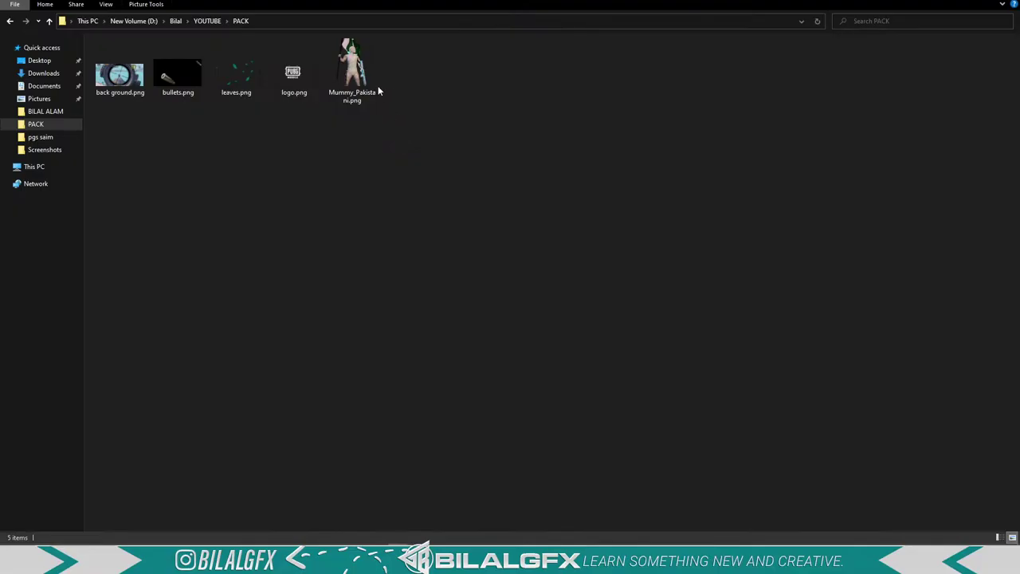
pyautogui.moveTo(364, 75); pyautogui.dragTo(540, 542)
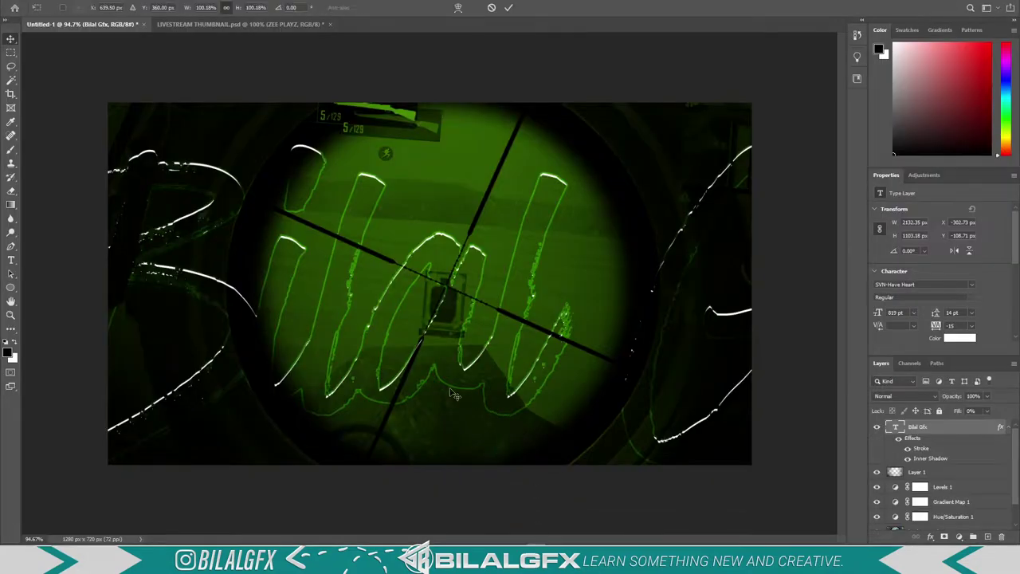
pyautogui.moveTo(540, 542); pyautogui.dragTo(385, 362)
# Commit the placed mummy, then enlarge it to about 227% and shift it toward the lower left
pyautogui.press('Return')
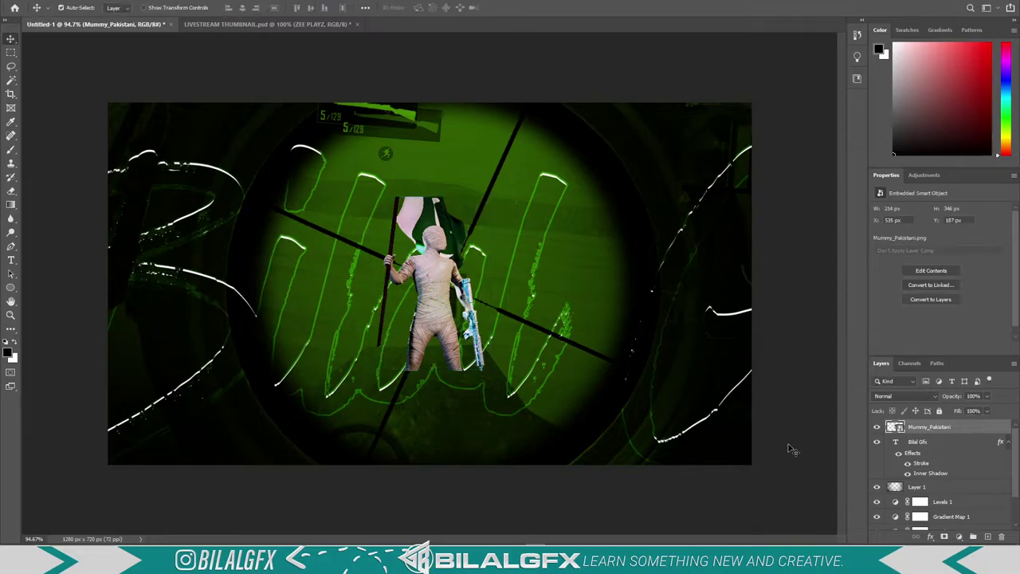
pyautogui.moveTo(436, 315); pyautogui.dragTo(275, 342)
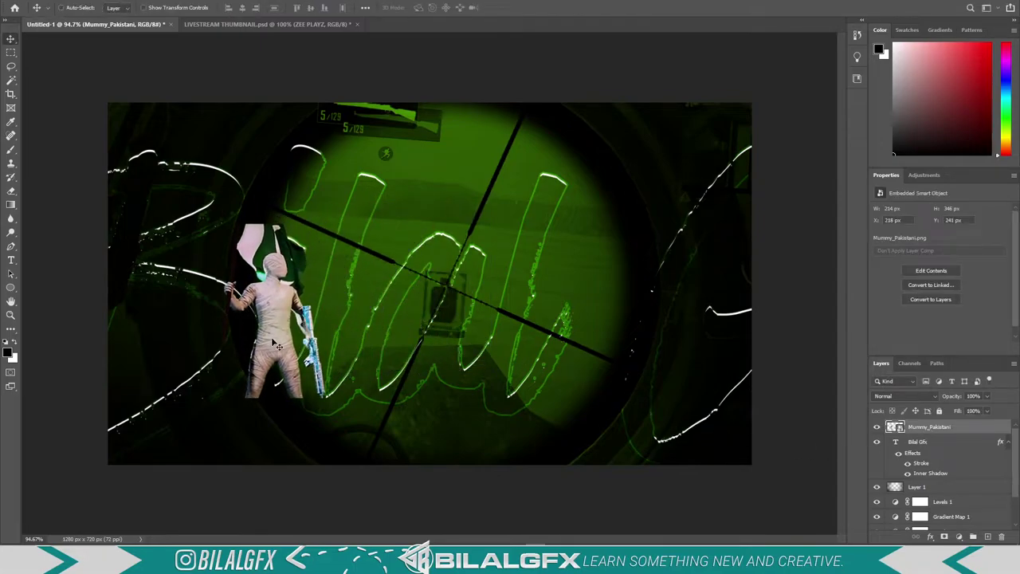
pyautogui.hotkey('ctrl', 't')
pyautogui.moveTo(277, 339); pyautogui.dragTo(229, 242)
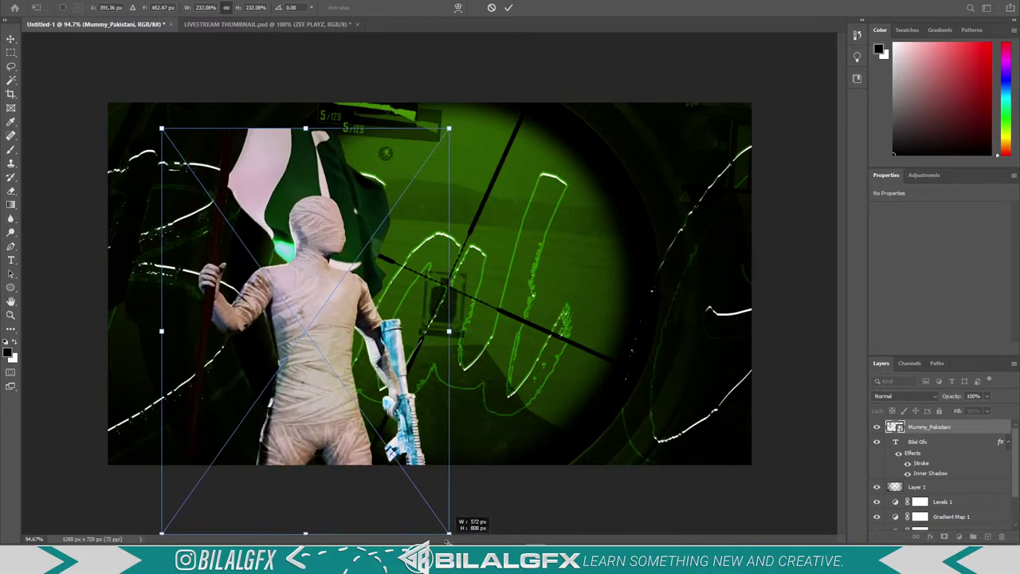
pyautogui.moveTo(283, 303); pyautogui.dragTo(455, 550)
pyautogui.moveTo(323, 359)
pyautogui.mouseDown()
pyautogui.moveTo(218, 334)
pyautogui.moveTo(228, 330)
pyautogui.mouseUp()
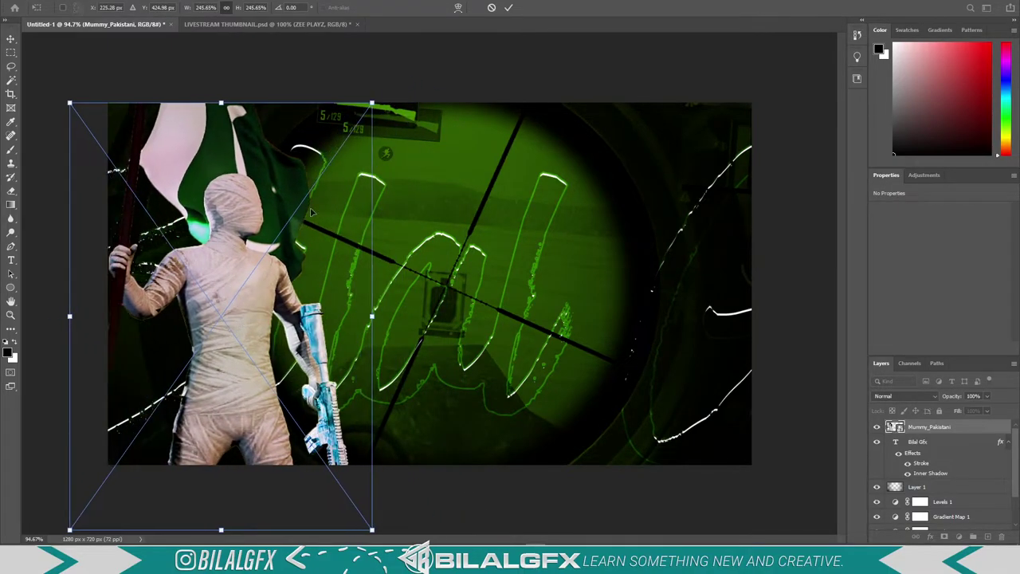
# Fine-tune the mummy's size and position so it stands at the left edge (X 15, Y 0)
pyautogui.moveTo(372, 102); pyautogui.dragTo(364, 114)
pyautogui.moveTo(294, 167); pyautogui.dragTo(339, 205)
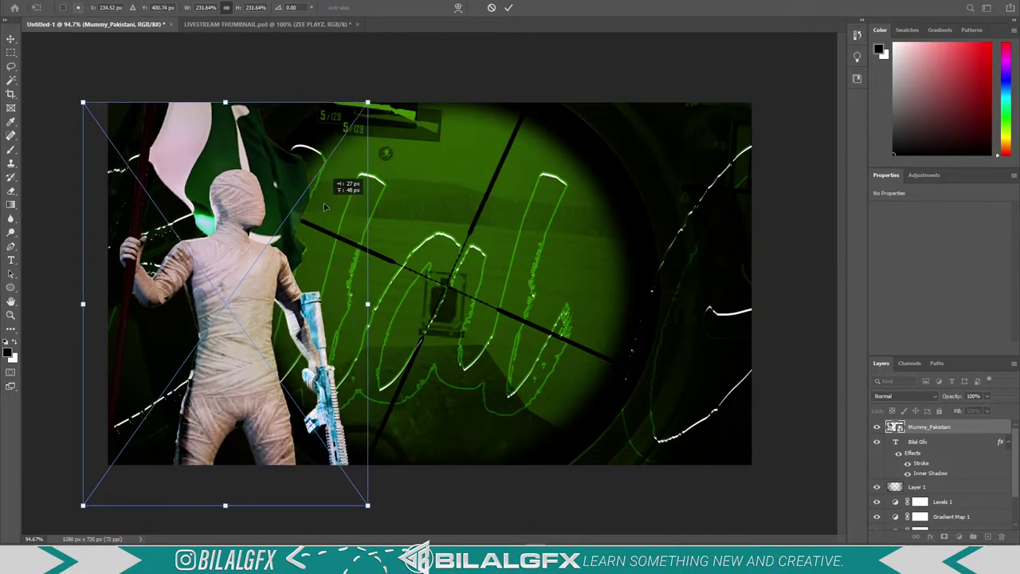
pyautogui.moveTo(384, 102); pyautogui.dragTo(378, 109)
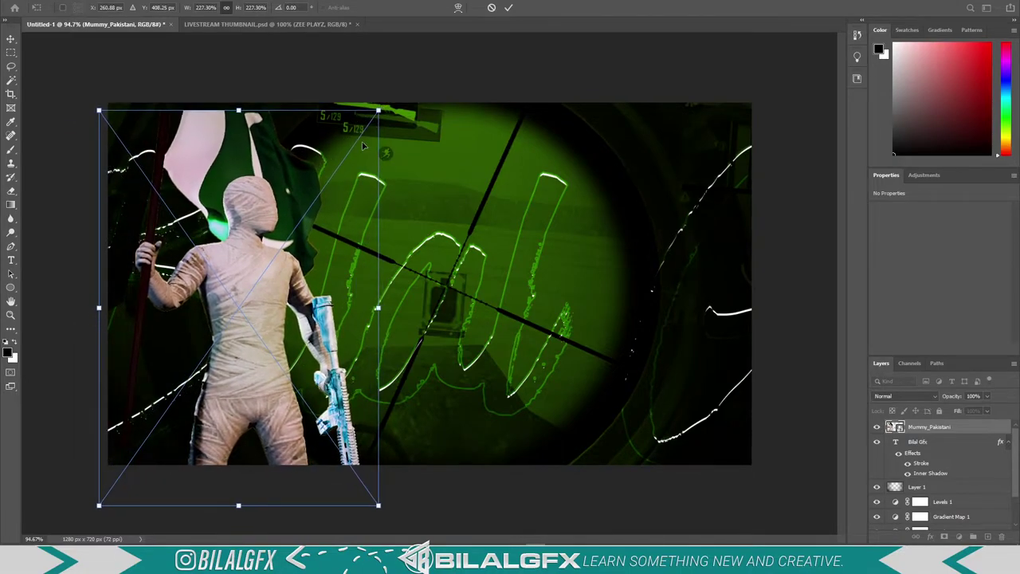
pyautogui.moveTo(279, 229); pyautogui.dragTo(277, 213)
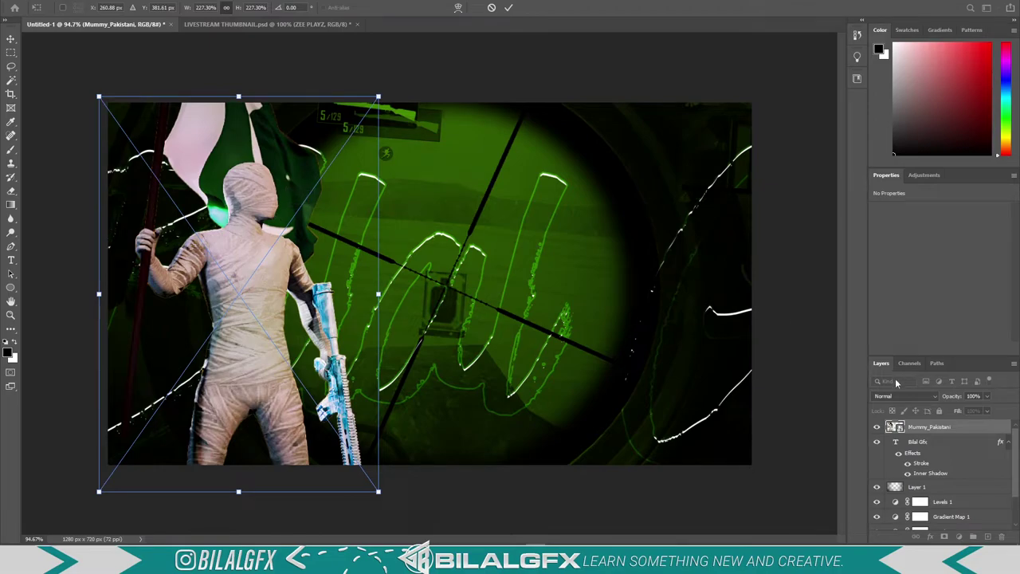
pyautogui.moveTo(347, 343); pyautogui.dragTo(352, 342)
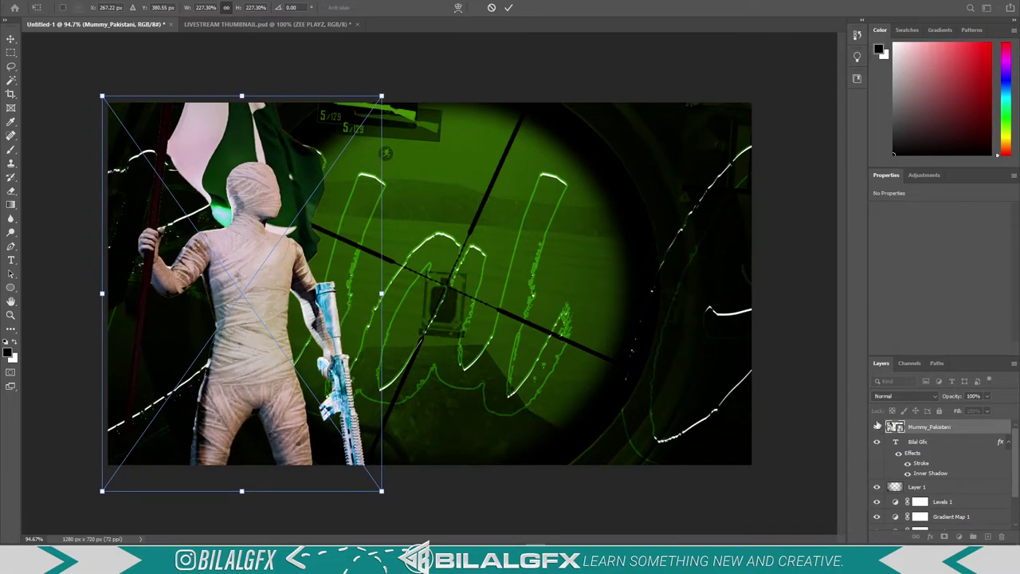
pyautogui.press('Return')
pyautogui.scroll(-2, 251, 367)
pyautogui.scroll(3, 252, 367)
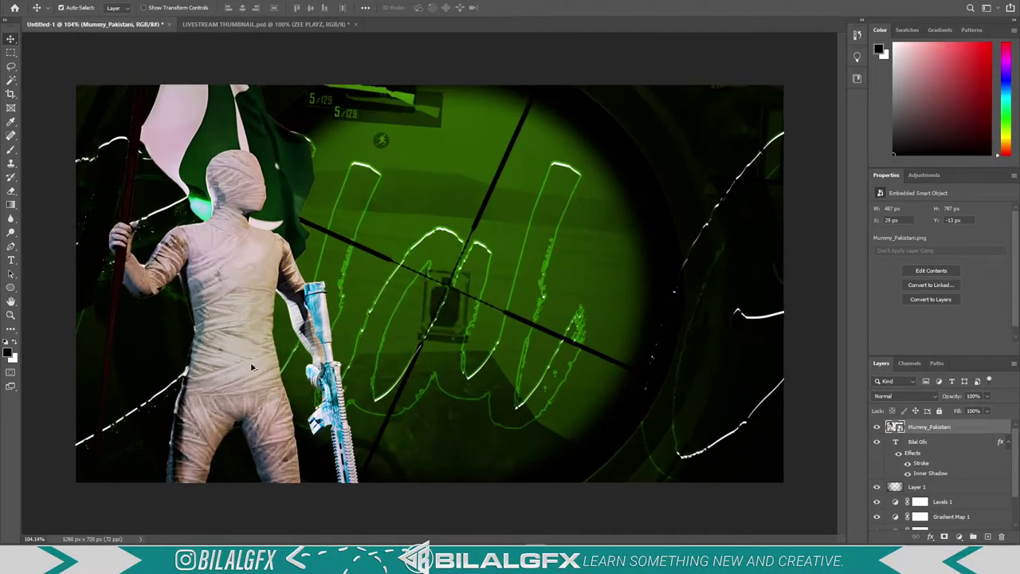
pyautogui.moveTo(261, 279)
pyautogui.mouseDown()
pyautogui.moveTo(664, 263)
pyautogui.moveTo(236, 309)
pyautogui.moveTo(255, 307)
pyautogui.moveTo(257, 278)
pyautogui.mouseUp()
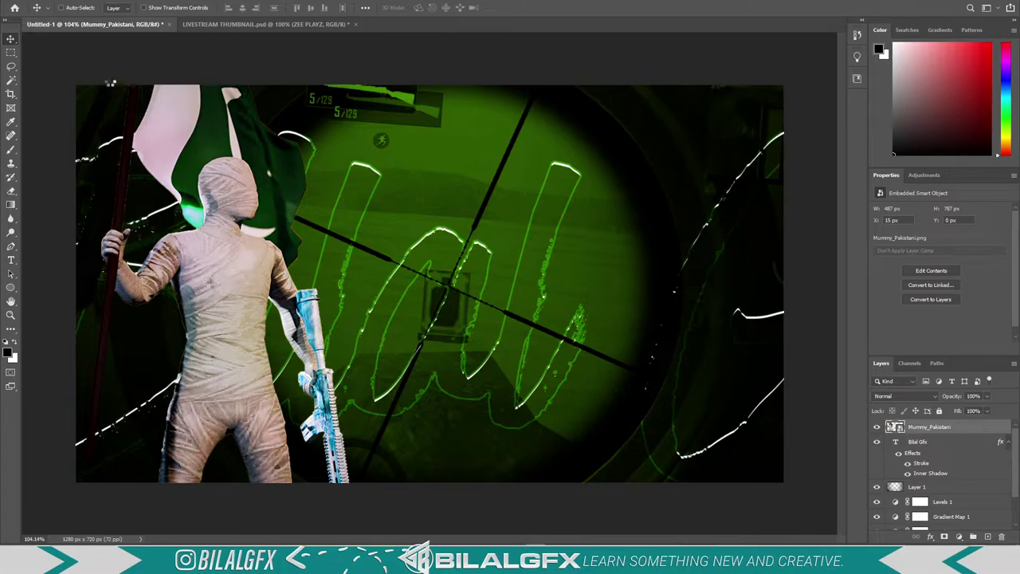
# Apply a Camera Raw filter to the mummy: vibrance +11, saturation +10, plus more clarity, dehaze, contrast and sharpening
pyautogui.hotkey('ctrl', 'shift', 'a')
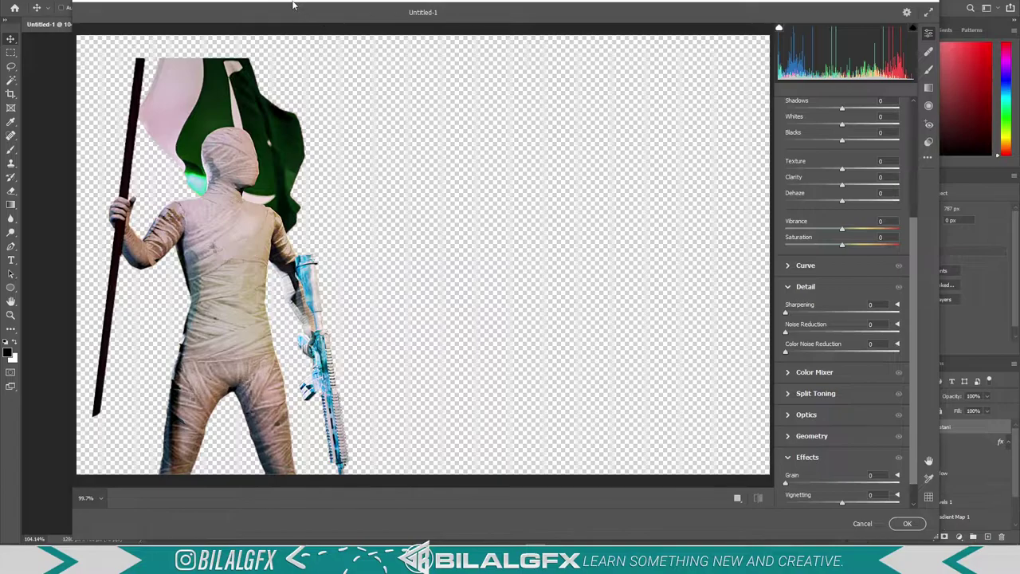
pyautogui.moveTo(319, 24); pyautogui.dragTo(292, 94)
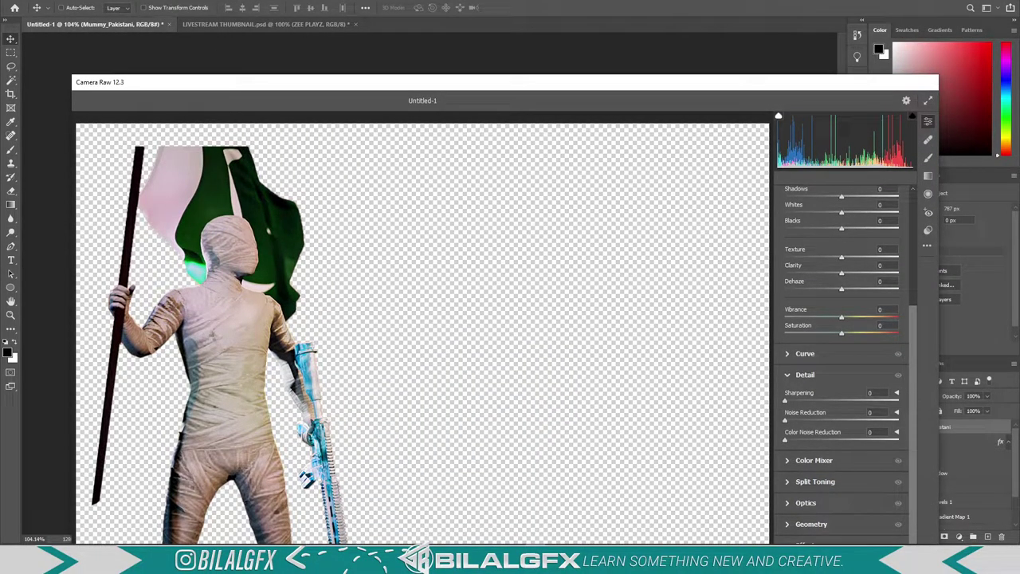
pyautogui.moveTo(635, 93); pyautogui.dragTo(625, 25)
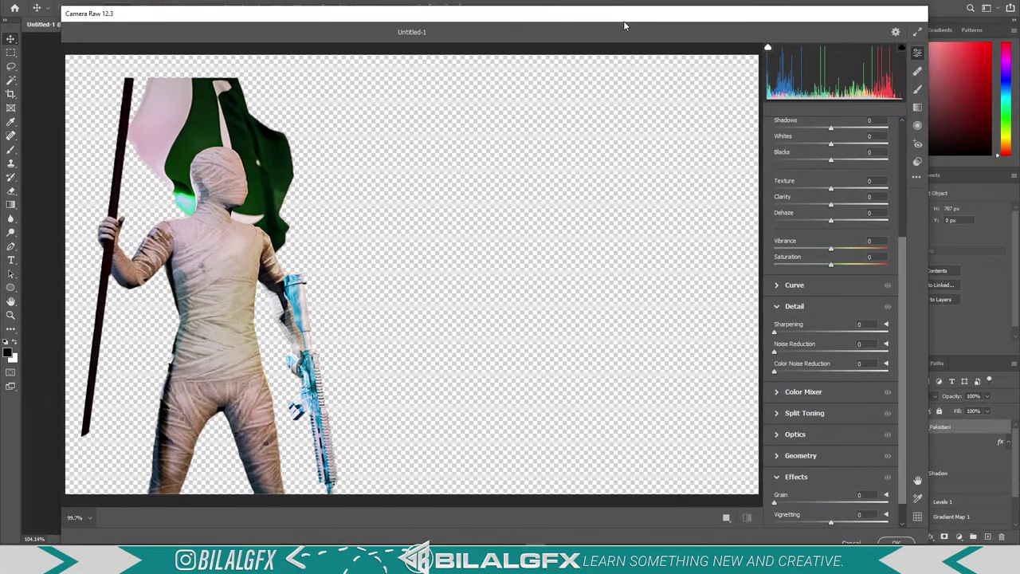
pyautogui.click(830, 252)
pyautogui.moveTo(831, 252); pyautogui.dragTo(837, 263)
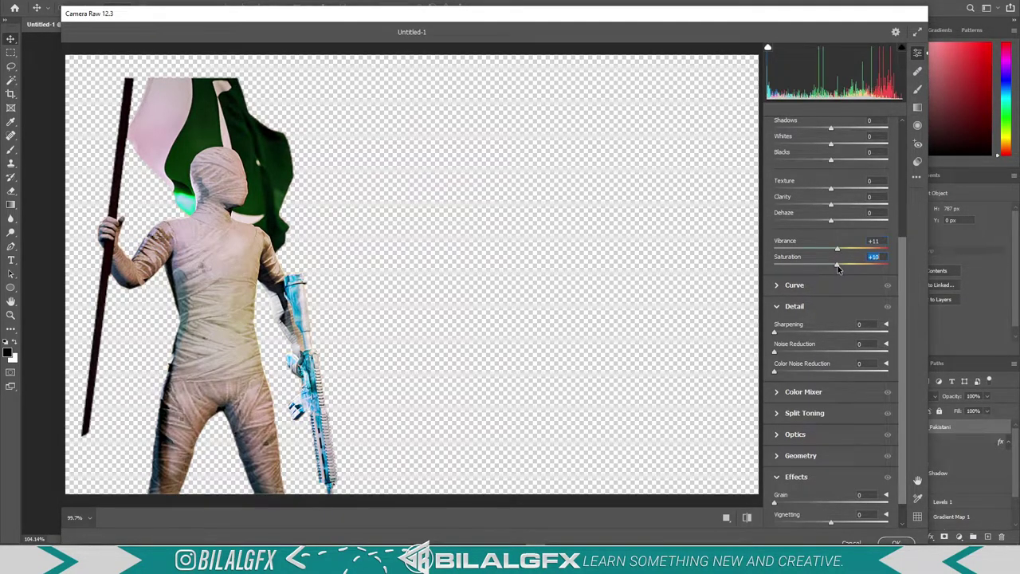
pyautogui.moveTo(831, 220); pyautogui.dragTo(838, 219)
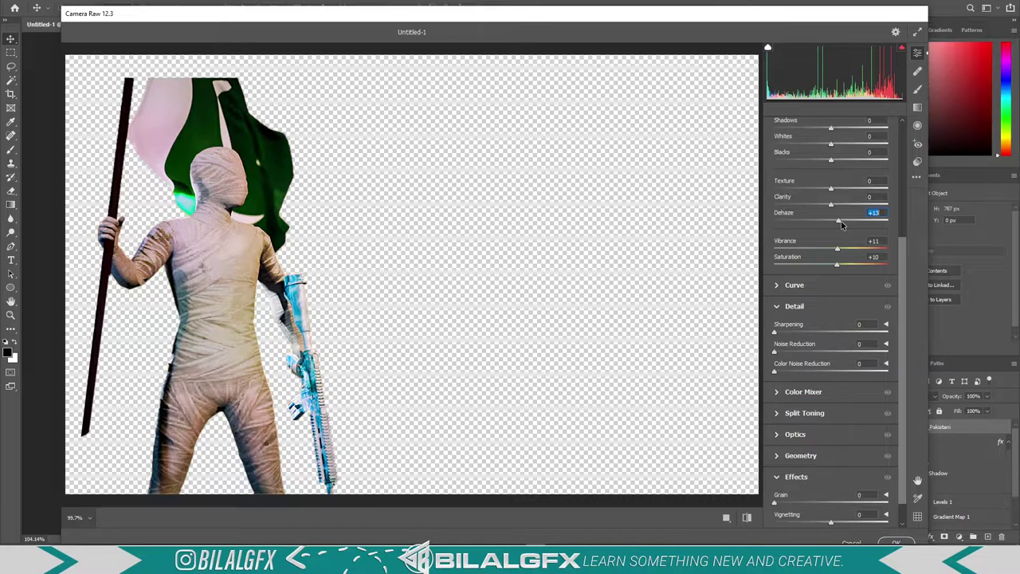
pyautogui.scroll(3, 792, 289)
pyautogui.scroll(1, 792, 290)
pyautogui.moveTo(830, 331)
pyautogui.mouseDown()
pyautogui.moveTo(841, 287)
pyautogui.moveTo(834, 224)
pyautogui.mouseUp()
pyautogui.scroll(-2, 832, 239)
pyautogui.moveTo(774, 383); pyautogui.dragTo(780, 383)
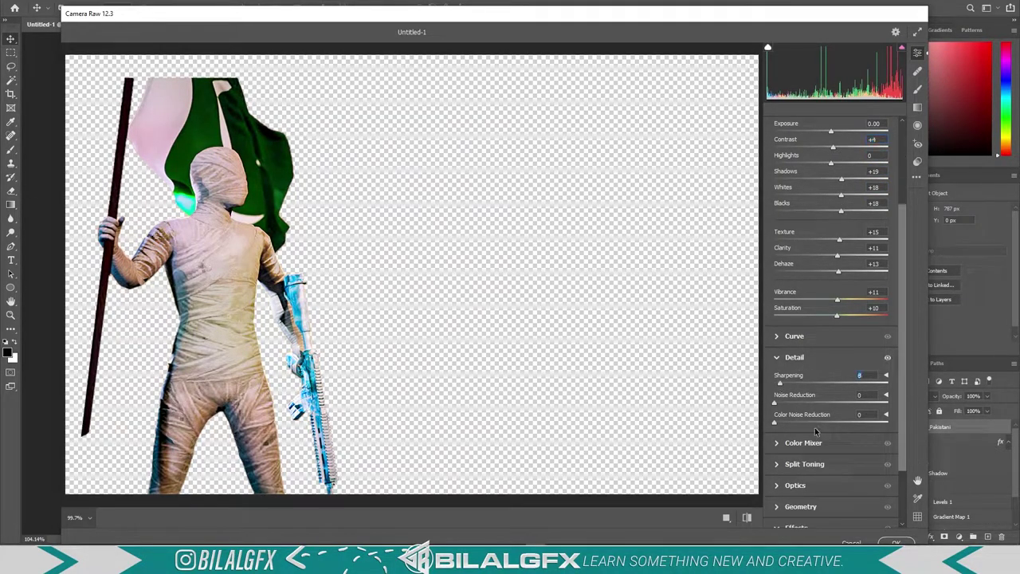
pyautogui.click(894, 540)
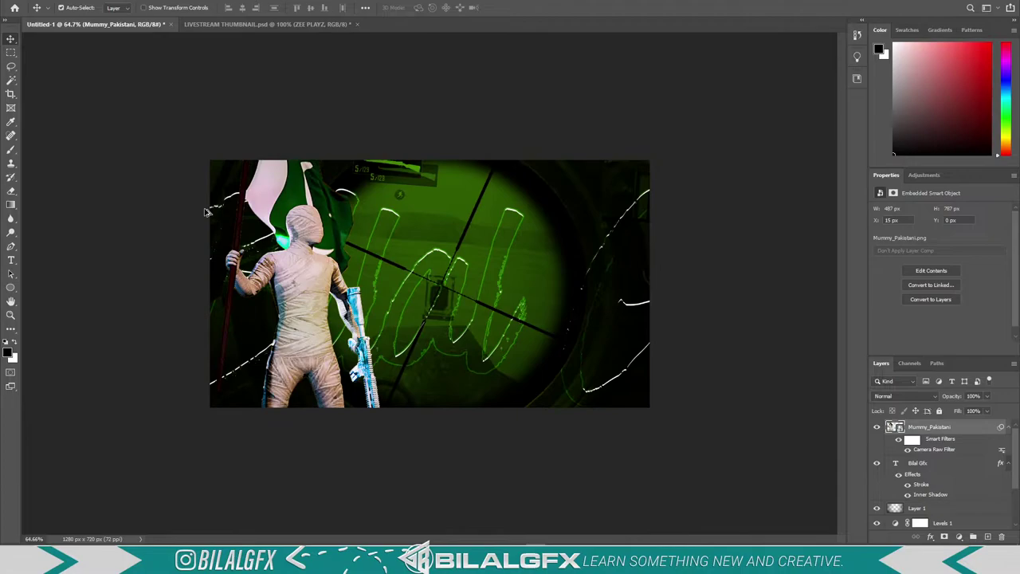
# Add an Inner Shadow to the mummy layer in Normal blend mode
pyautogui.hotkey('ctrl', '0')
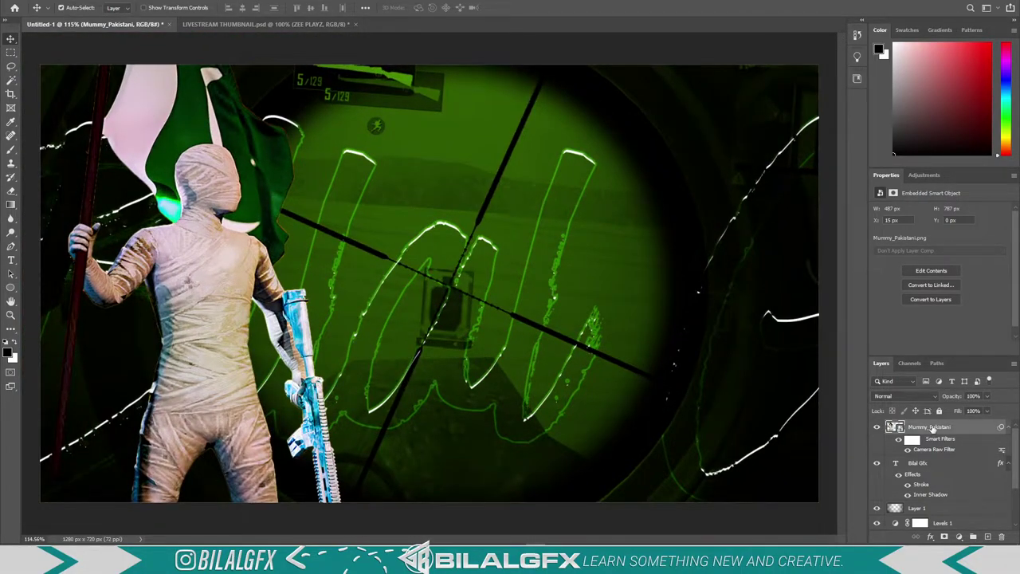
pyautogui.rightClick(931, 429)
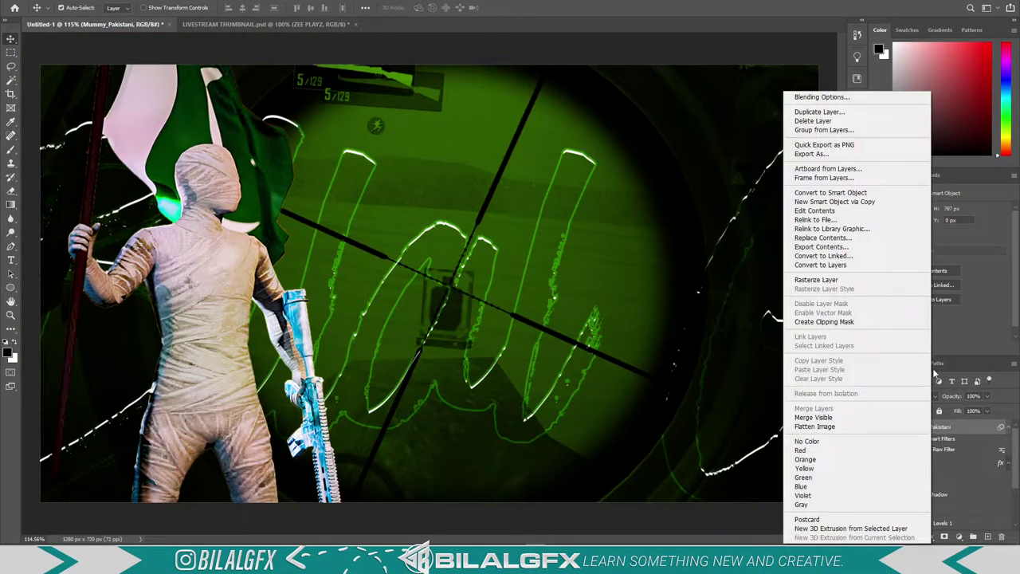
pyautogui.click(835, 98)
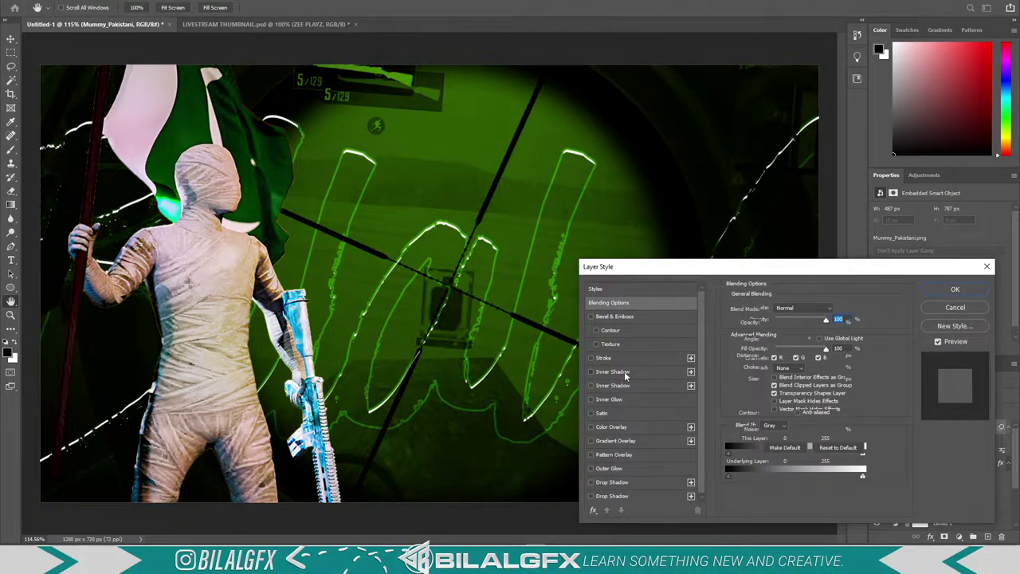
pyautogui.click(625, 373)
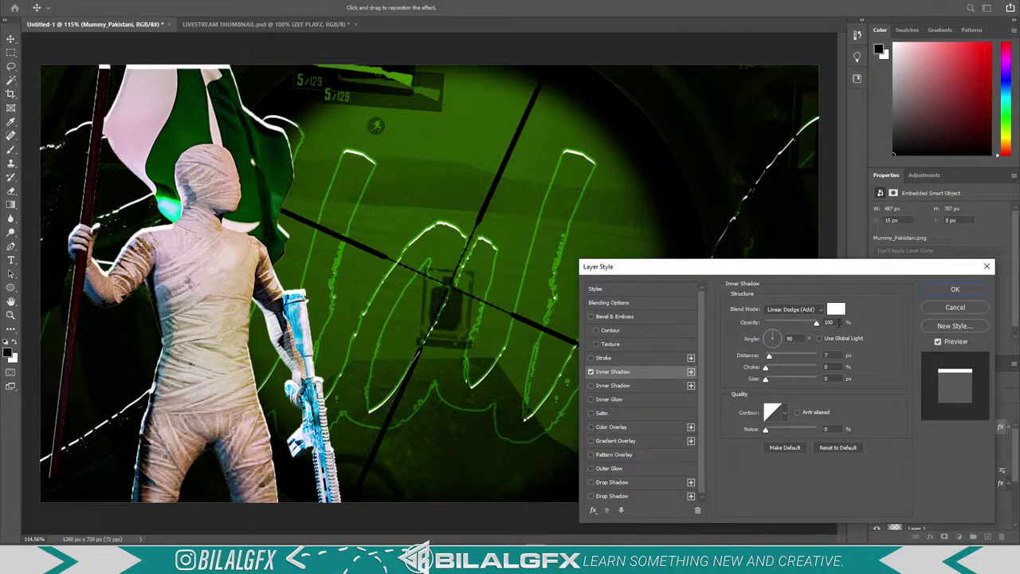
pyautogui.click(771, 337)
pyautogui.click(779, 336)
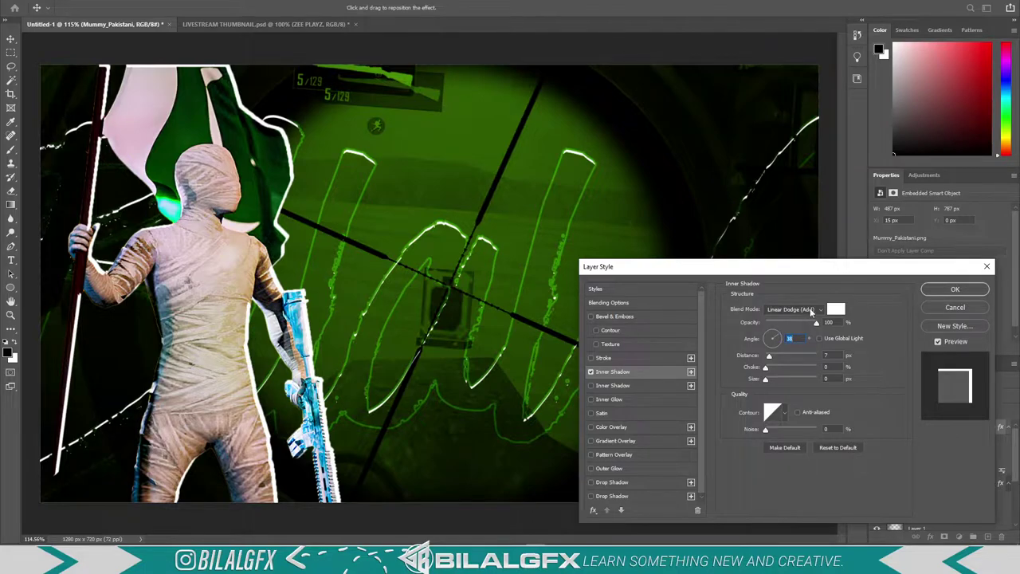
pyautogui.click(793, 309)
pyautogui.click(791, 285)
# Set the mummy's inner shadow to angle -157 and distance 4 px
pyautogui.click(836, 355)
pyautogui.press('Down')
pyautogui.press('Down')
pyautogui.press('Down')
pyautogui.press('Down')
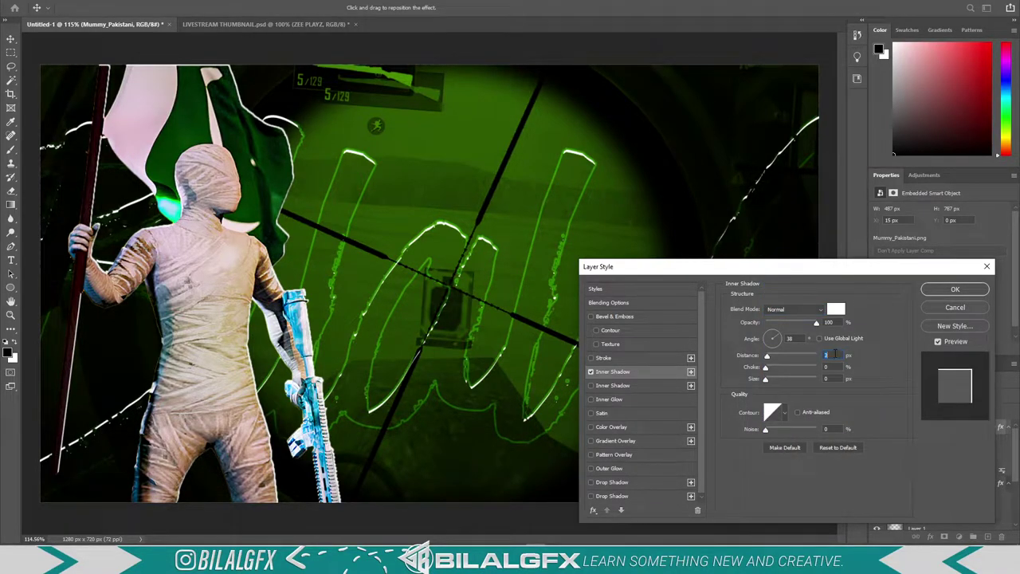
pyautogui.click(769, 338)
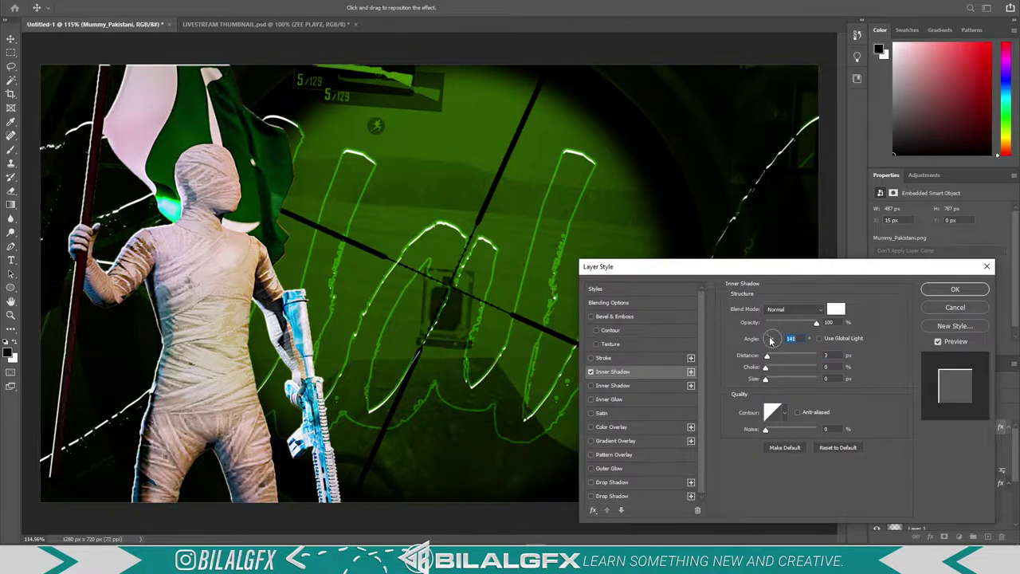
pyautogui.moveTo(765, 343); pyautogui.dragTo(766, 345)
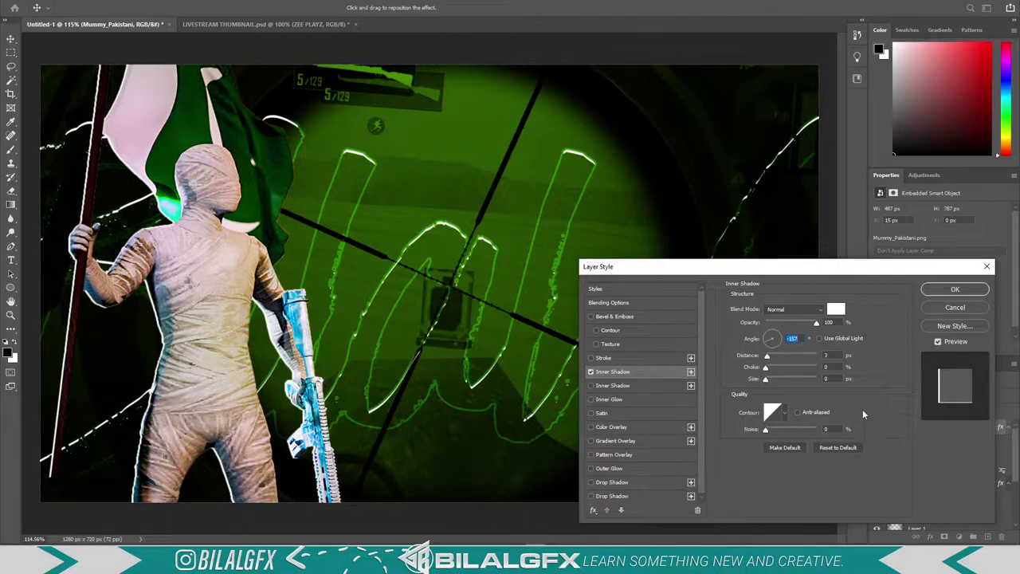
pyautogui.press('Up')
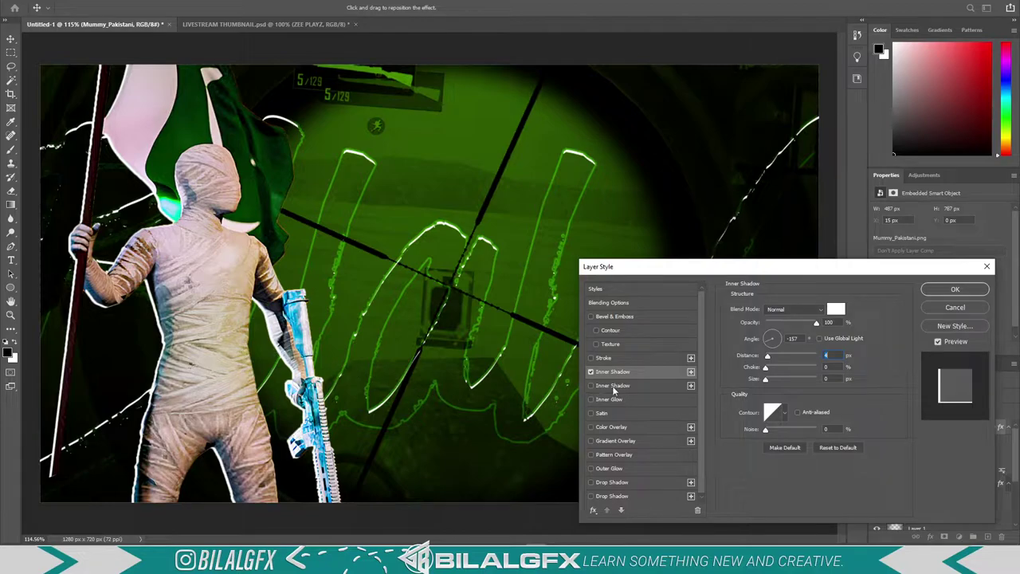
pyautogui.scroll(-1, 622, 468)
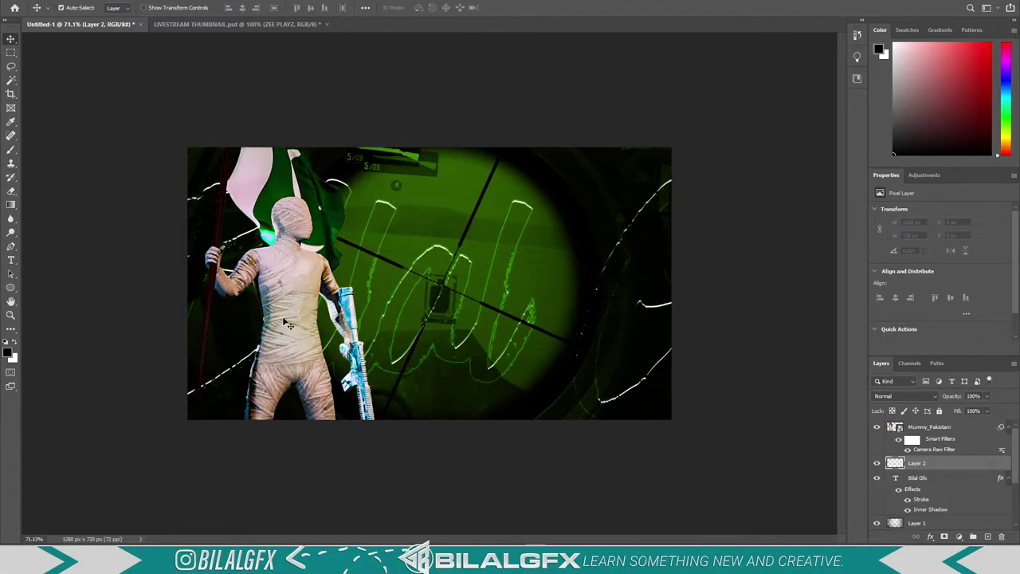
# Select a soft Brush and adjust its size and build-up
pyautogui.press('b')
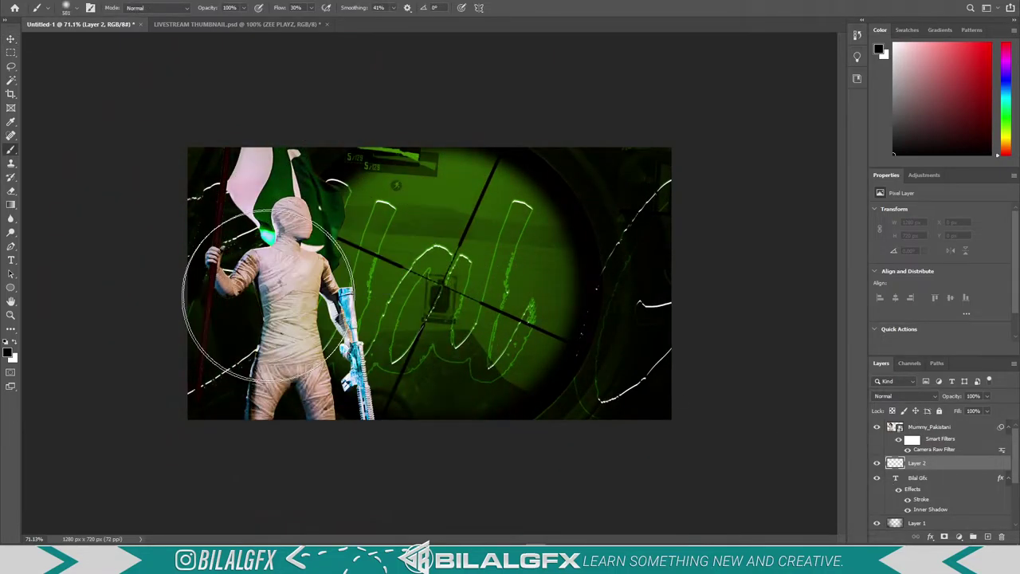
pyautogui.scroll(4, 443, 309)
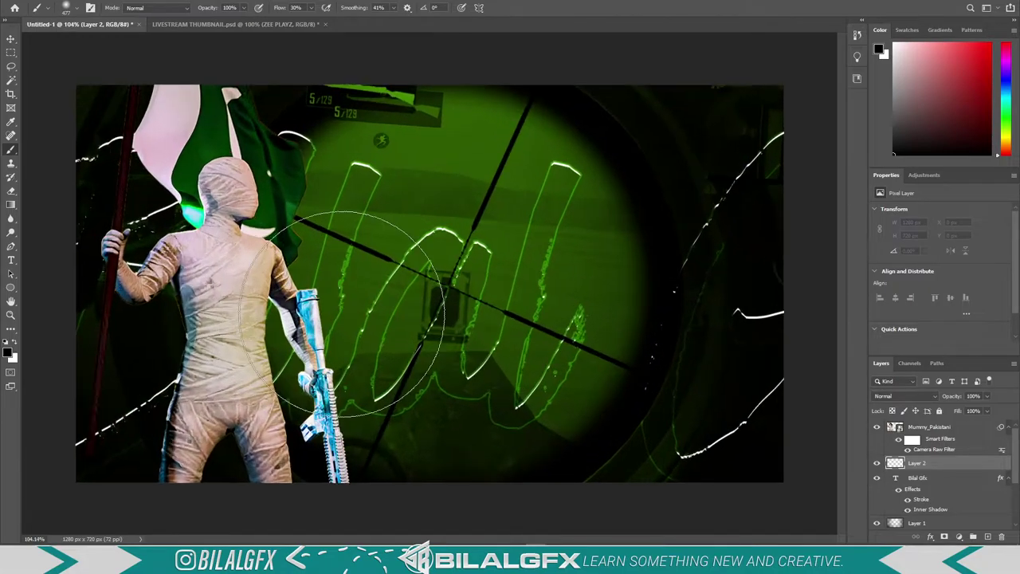
pyautogui.scroll(2, 443, 310)
pyautogui.moveTo(442, 309); pyautogui.dragTo(610, 267)
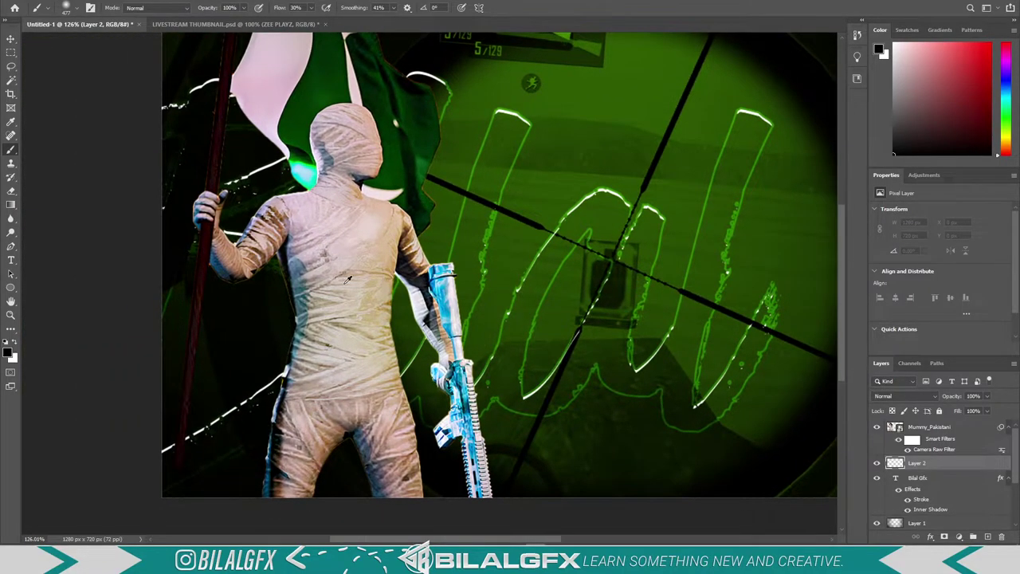
pyautogui.moveTo(312, 301); pyautogui.dragTo(278, 314)
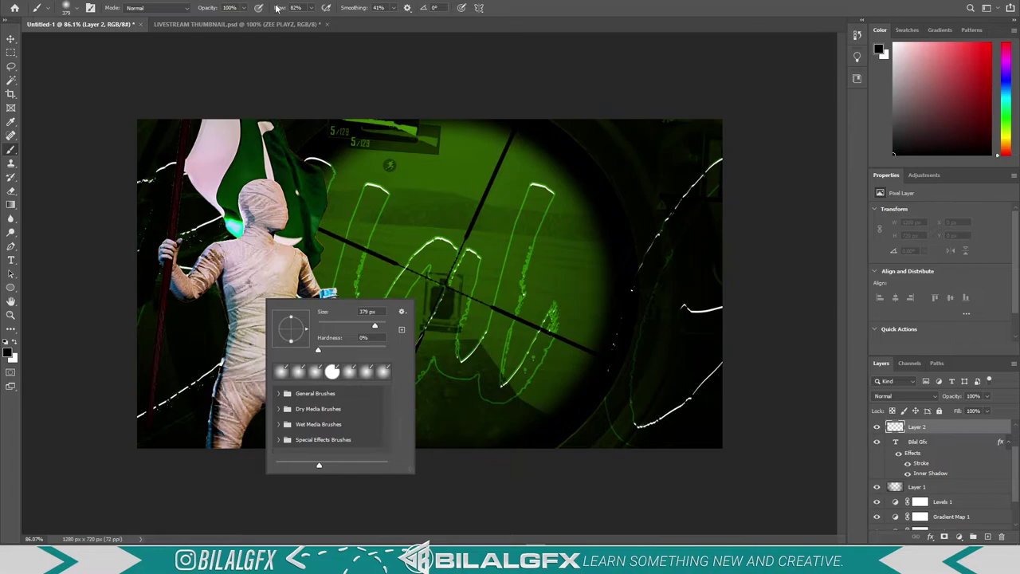
pyautogui.click(277, 8)
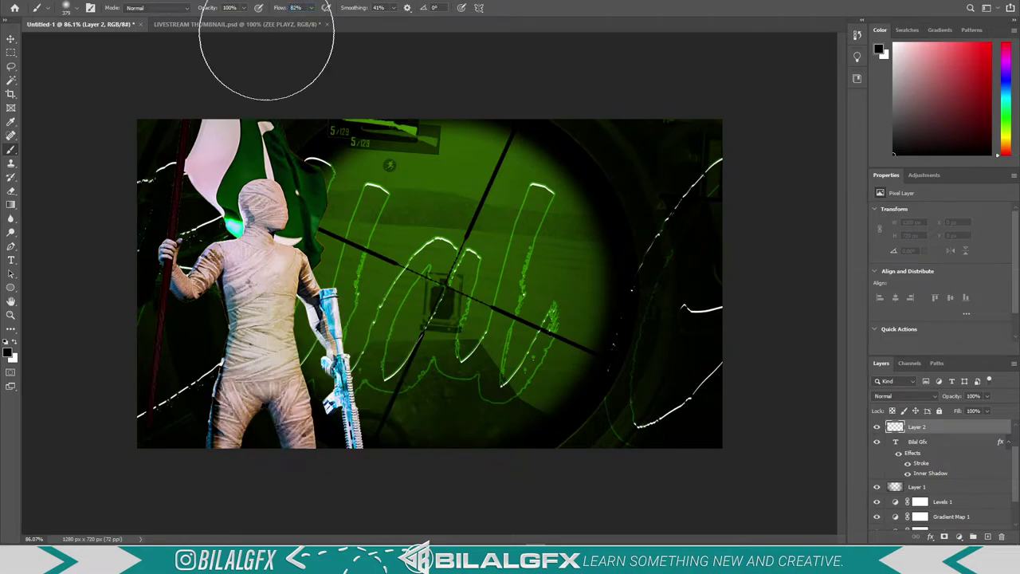
pyautogui.moveTo(271, 343); pyautogui.dragTo(134, 319)
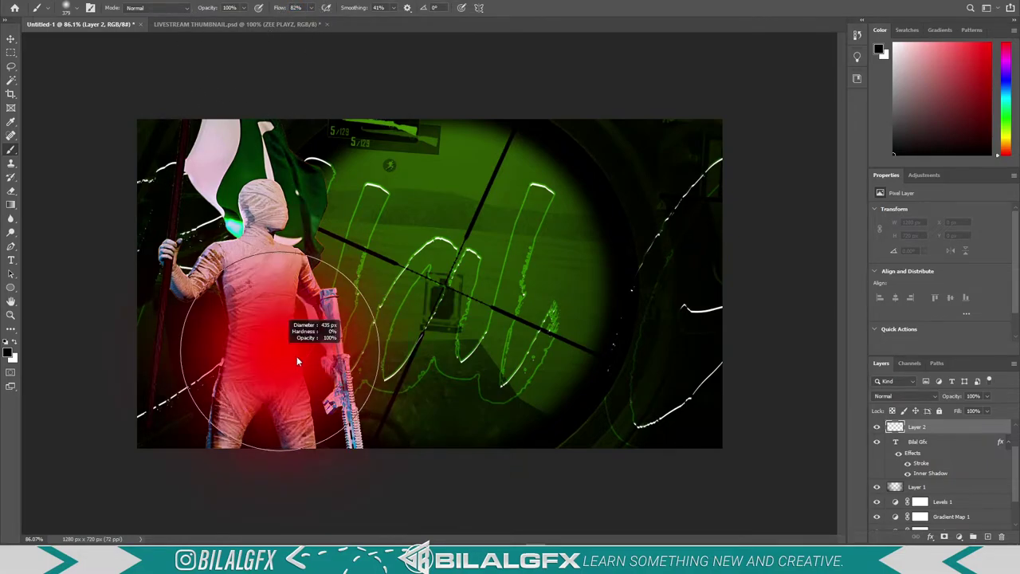
# Pick a bright green painting colour and paint a soft glow around the mummy
pyautogui.click(8, 352)
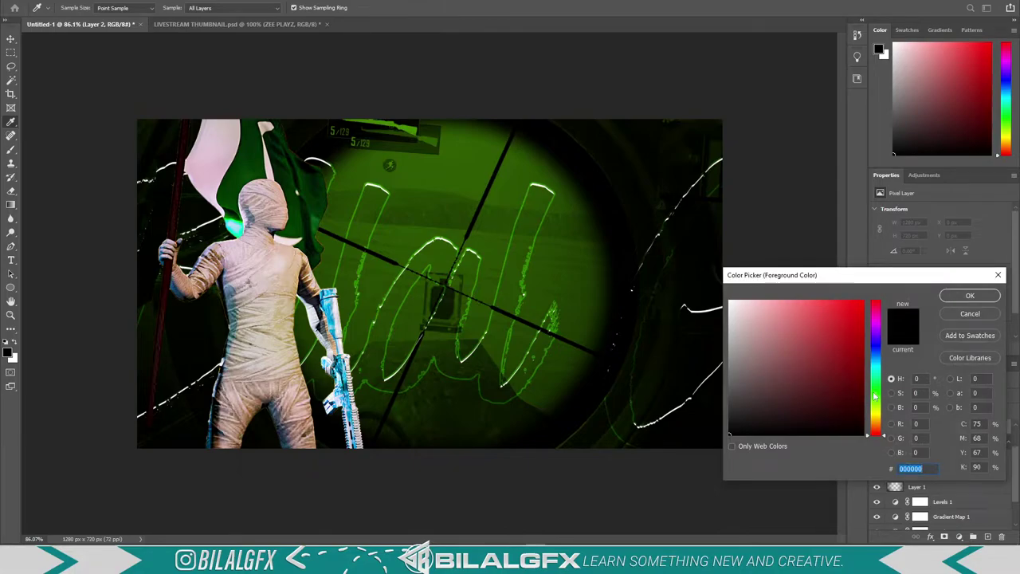
pyautogui.click(875, 393)
pyautogui.moveTo(845, 335); pyautogui.dragTo(862, 303)
pyautogui.click(970, 296)
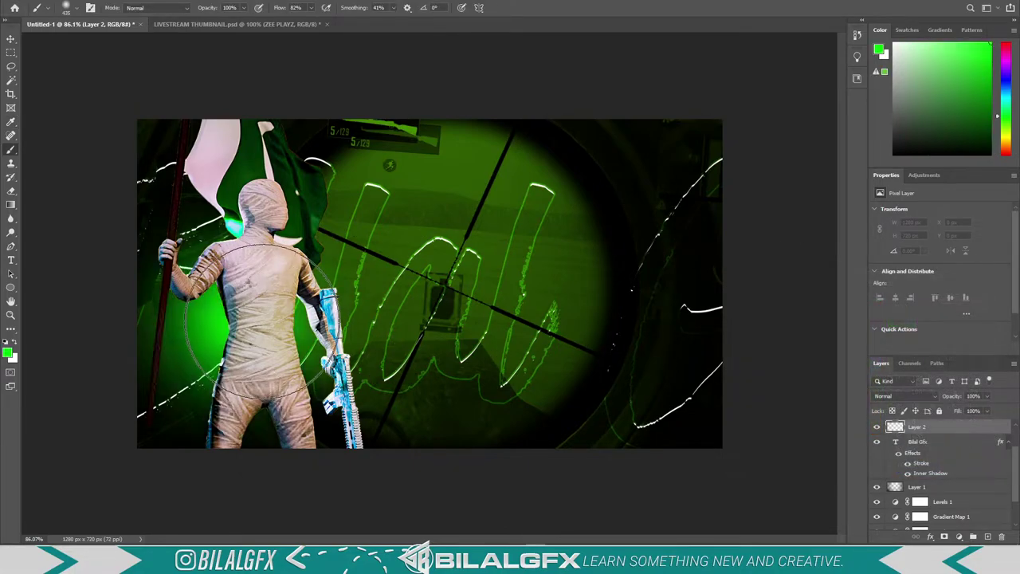
pyautogui.moveTo(267, 328)
pyautogui.mouseDown()
pyautogui.moveTo(247, 325)
pyautogui.moveTo(319, 331)
pyautogui.mouseUp()
pyautogui.click(249, 331)
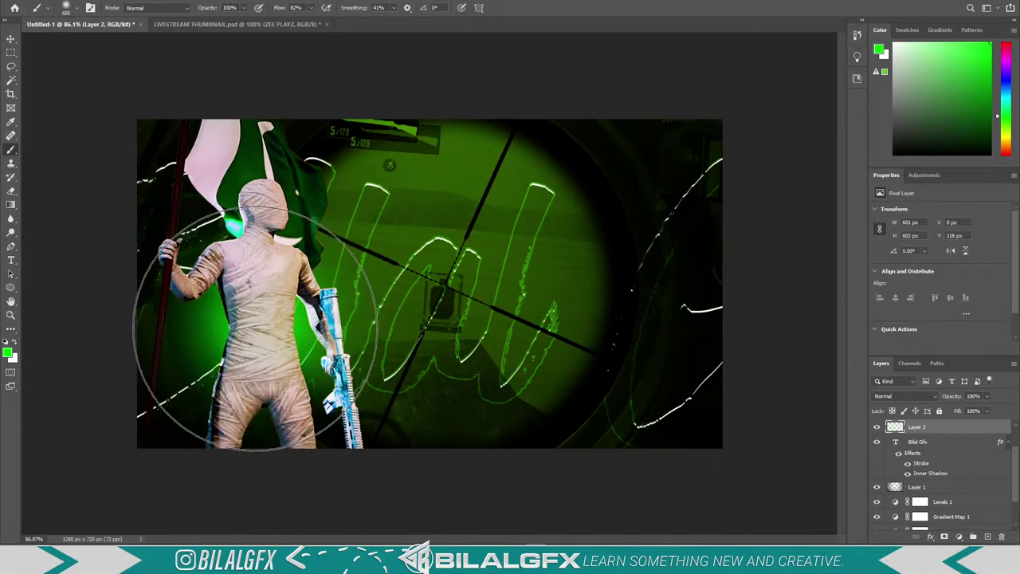
pyautogui.click(250, 322)
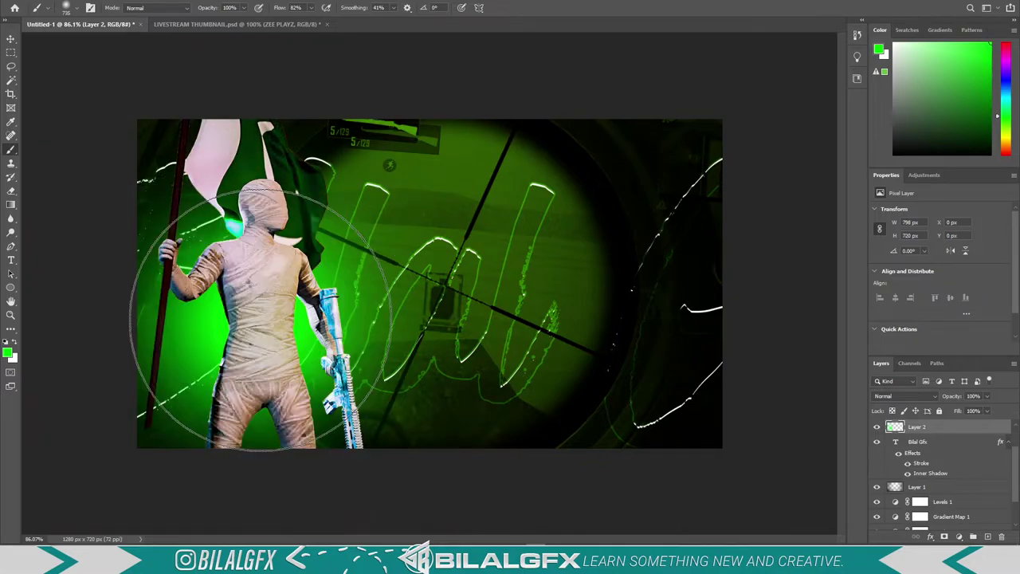
pyautogui.moveTo(257, 298); pyautogui.dragTo(288, 295)
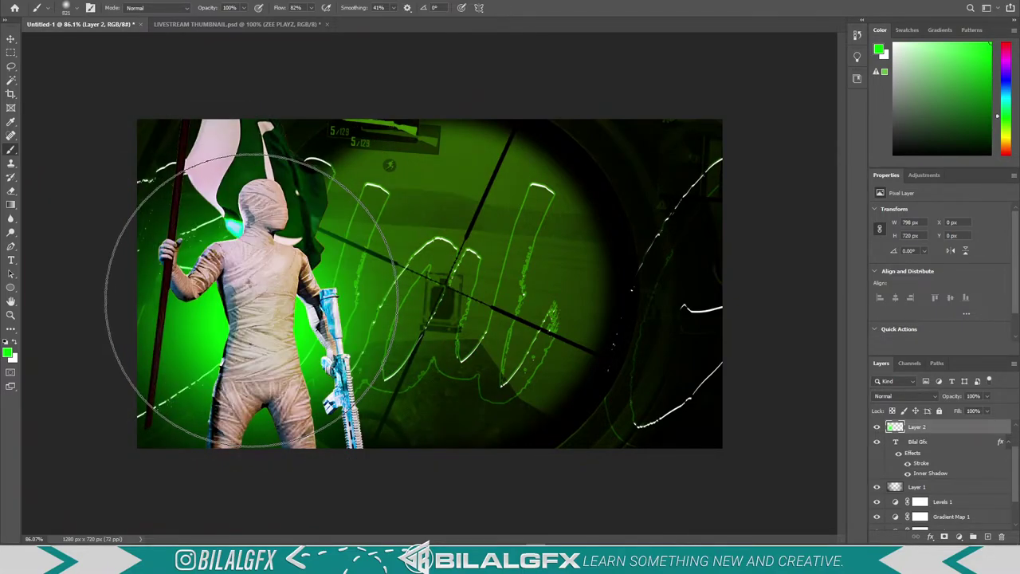
# Lower the brush flow to 26% and enlarge the brush to about 430 px
pyautogui.moveTo(282, 8); pyautogui.dragTo(263, 15)
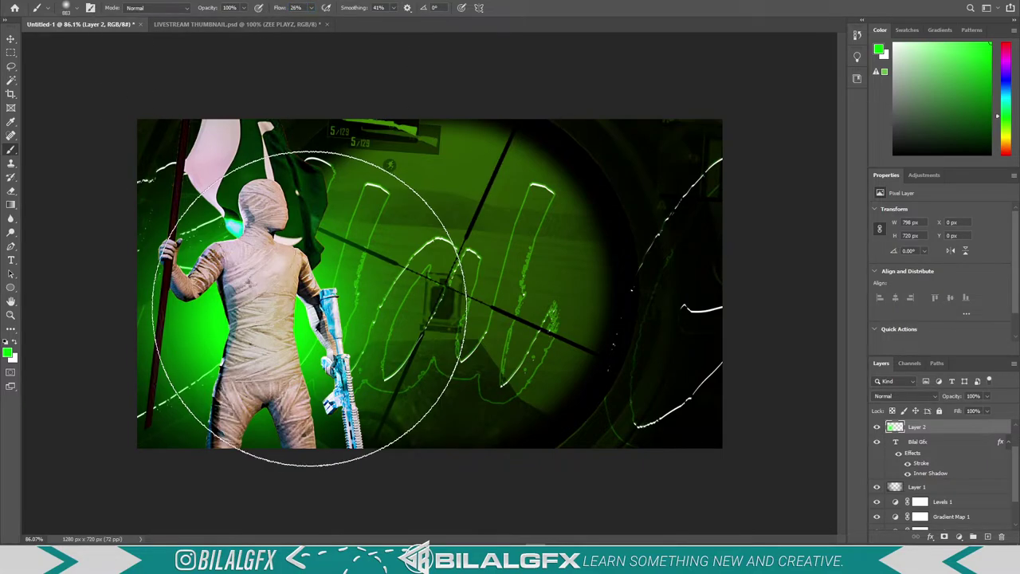
pyautogui.moveTo(250, 328)
pyautogui.mouseDown()
pyautogui.moveTo(283, 279)
pyautogui.moveTo(200, 261)
pyautogui.mouseUp()
pyautogui.scroll(-2, 265, 403)
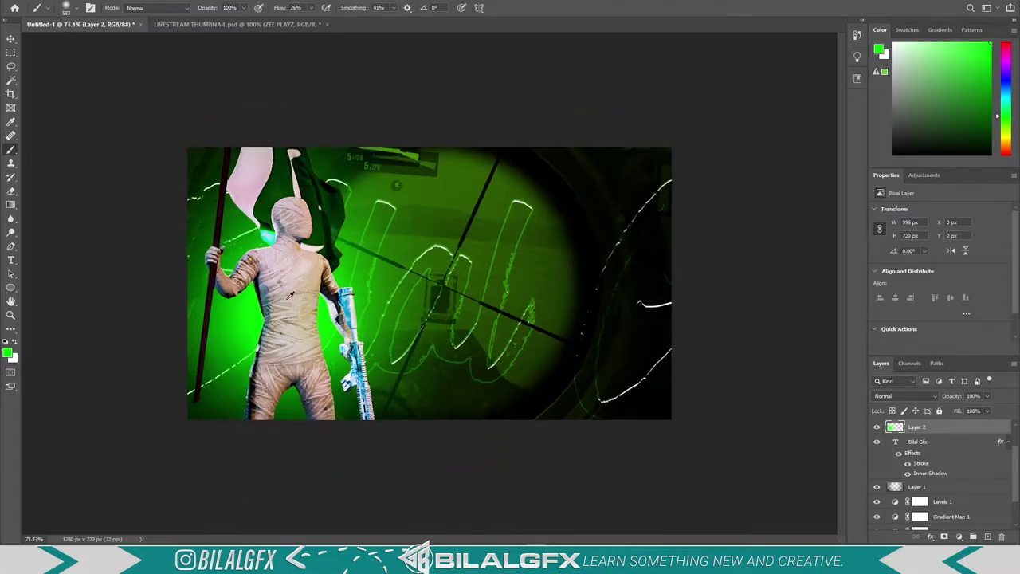
pyautogui.scroll(1, 216, 171)
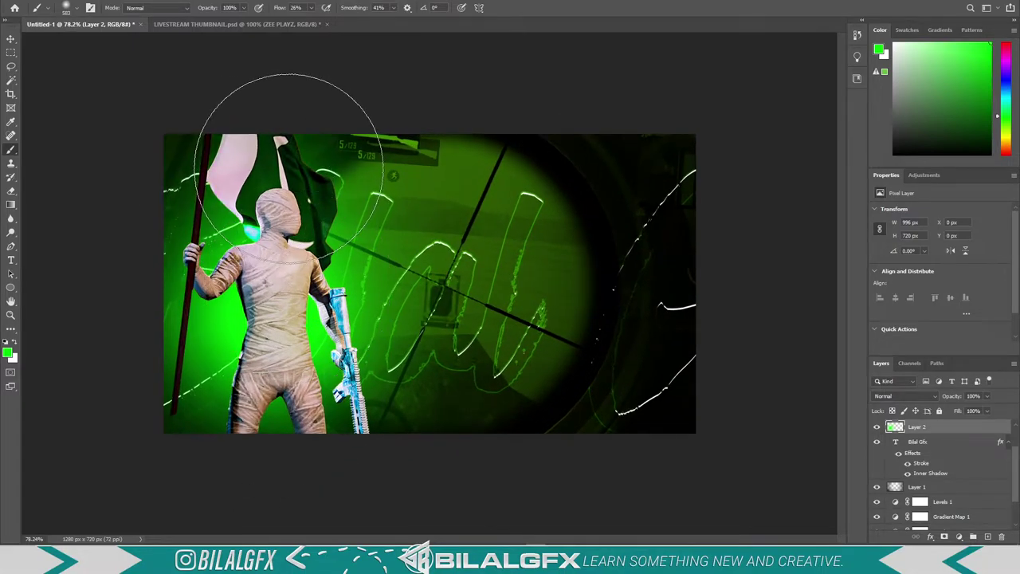
pyautogui.scroll(1, 288, 390)
pyautogui.scroll(1, 288, 390)
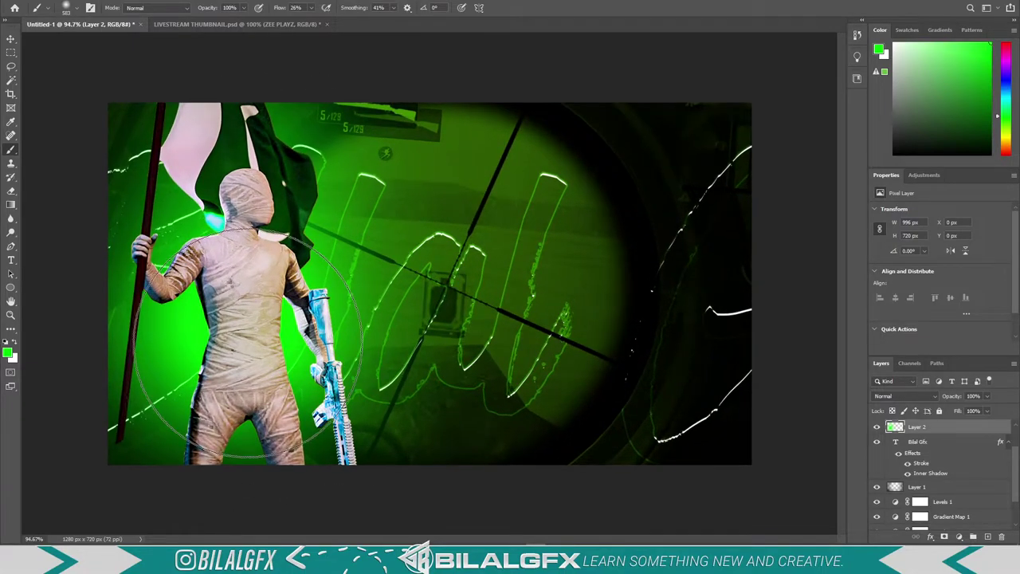
pyautogui.scroll(3, 189, 360)
pyautogui.rightClick(239, 363)
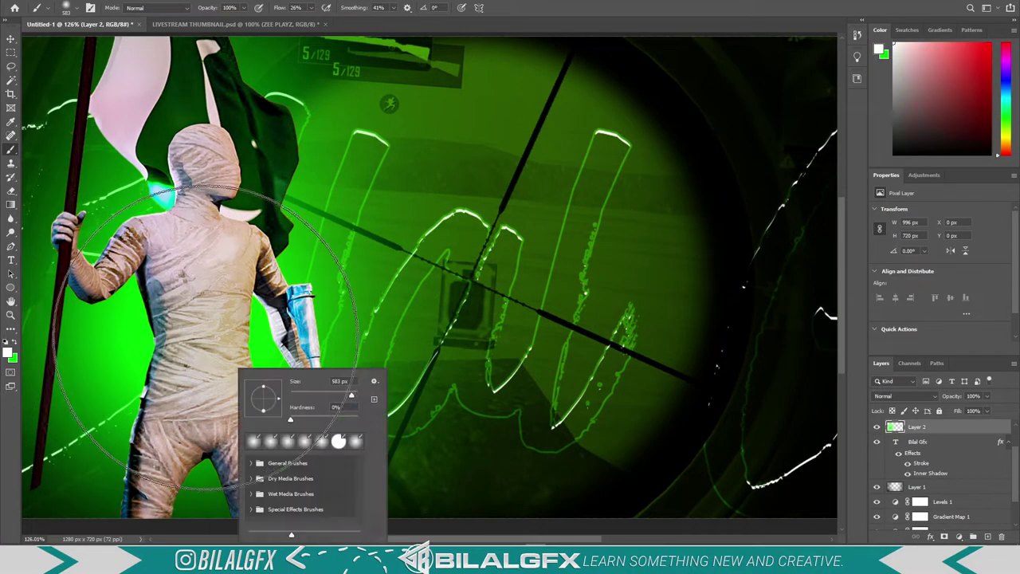
pyautogui.moveTo(287, 378); pyautogui.dragTo(319, 379)
pyautogui.press('Return')
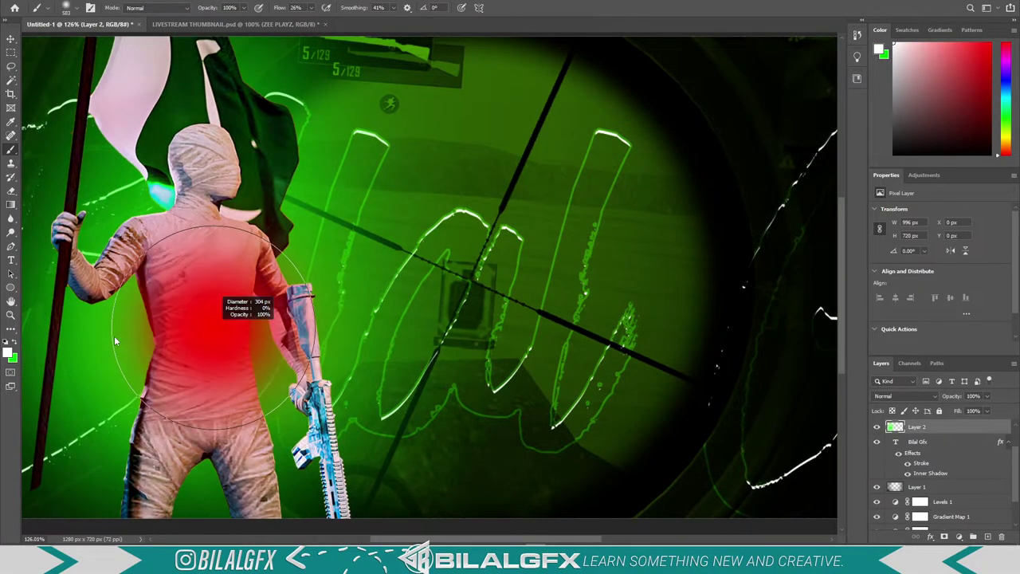
pyautogui.moveTo(219, 319)
pyautogui.mouseDown()
pyautogui.moveTo(227, 328)
pyautogui.moveTo(192, 317)
pyautogui.moveTo(199, 334)
pyautogui.mouseUp()
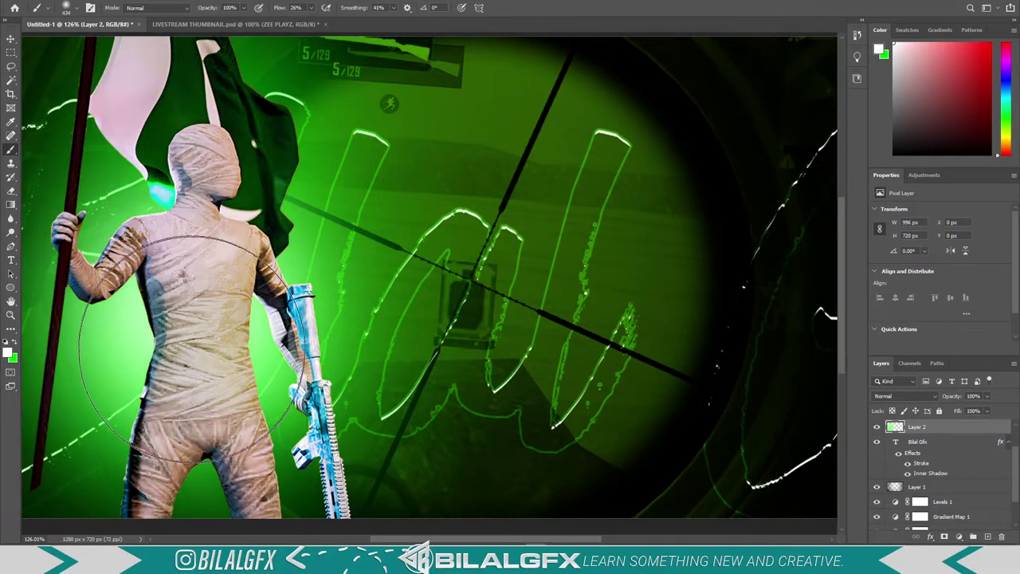
# Set the green glow layer's blend mode to Linear Dodge (Add)
pyautogui.hotkey('ctrl', '0')
pyautogui.scroll(3, 255, 333)
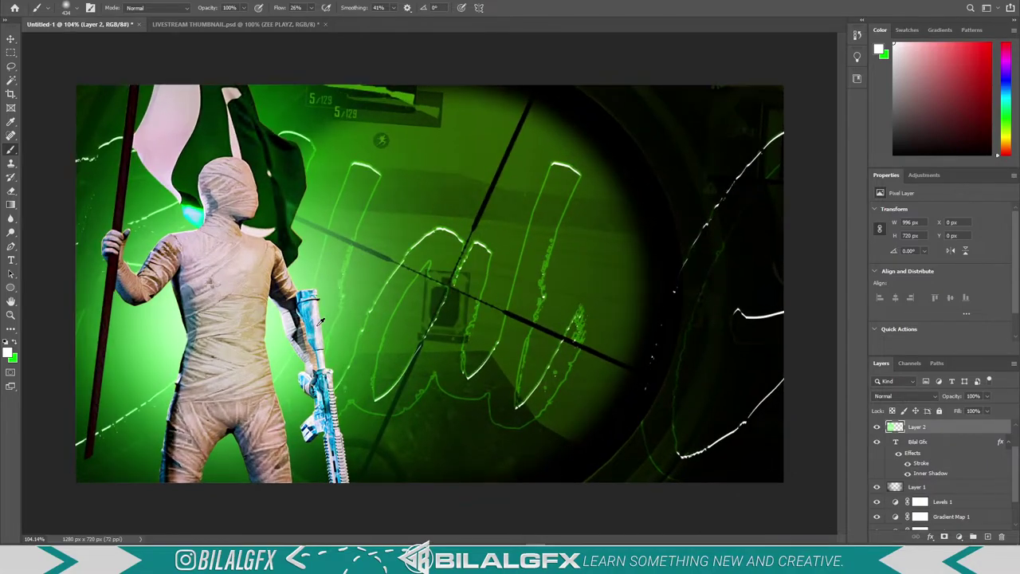
pyautogui.scroll(-2, 428, 287)
pyautogui.scroll(3, 429, 286)
pyautogui.click(9, 38)
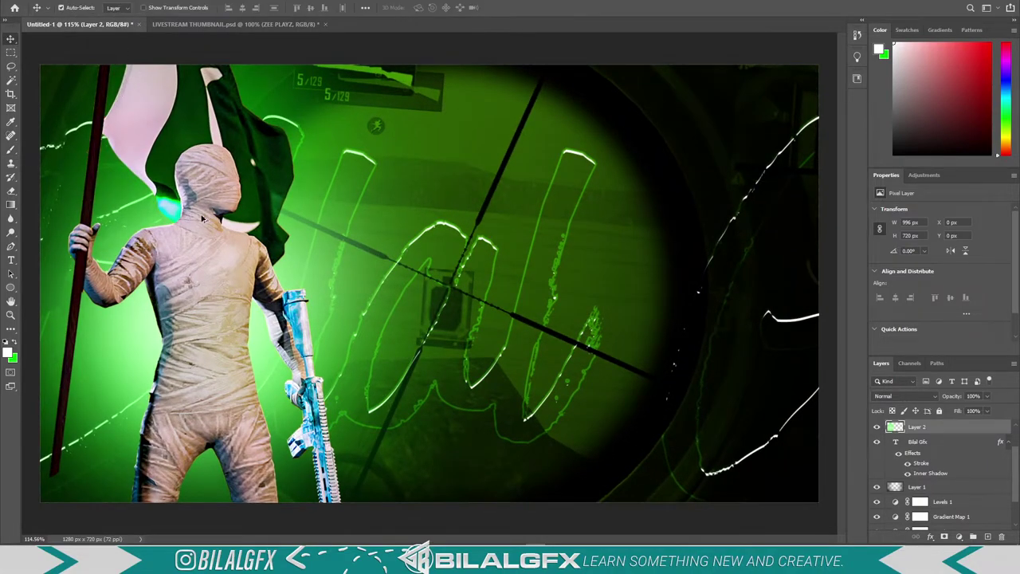
pyautogui.scroll(-1, 431, 282)
pyautogui.scroll(-1, 430, 282)
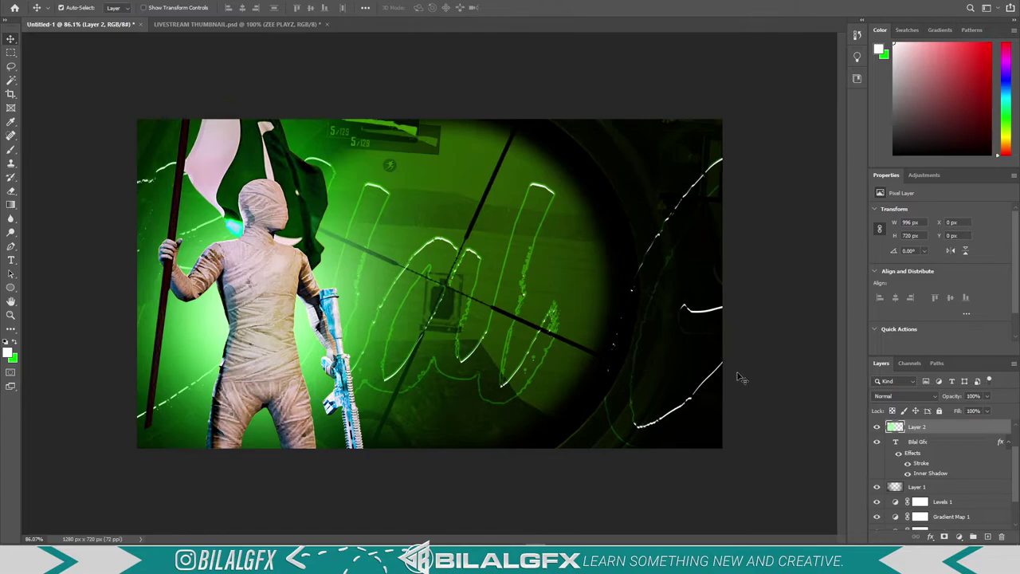
pyautogui.click(885, 397)
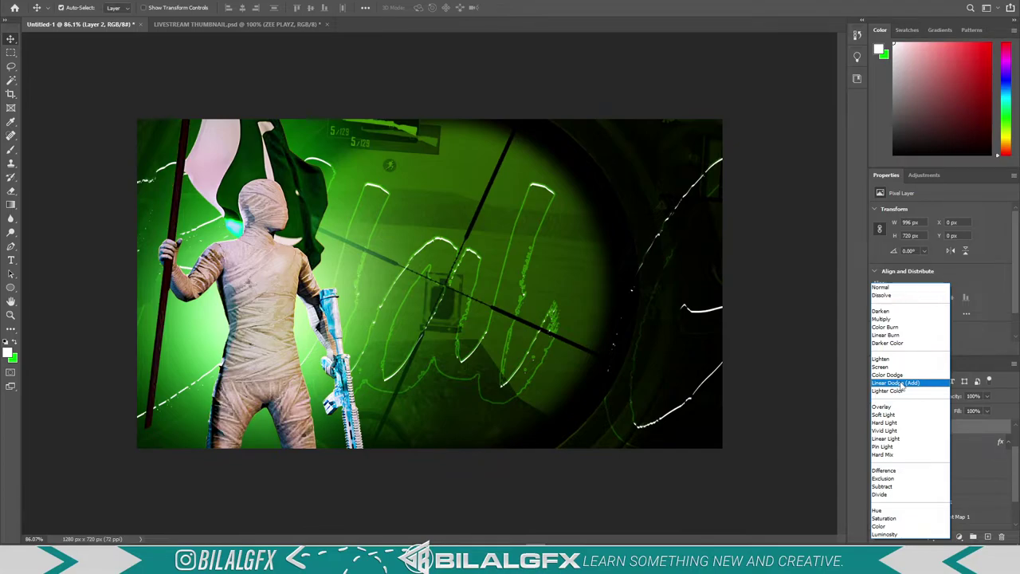
pyautogui.click(902, 384)
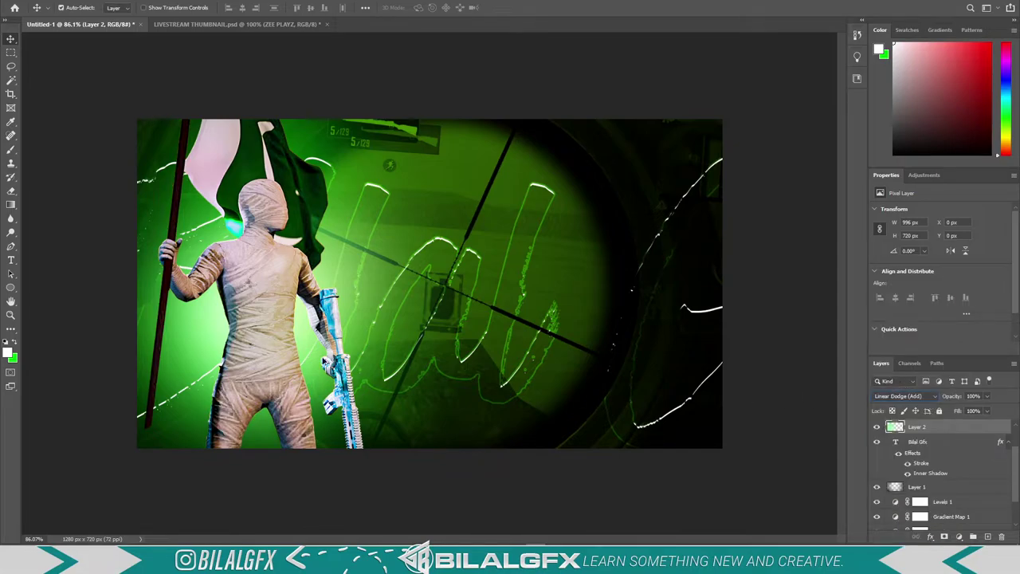
pyautogui.click(366, 476)
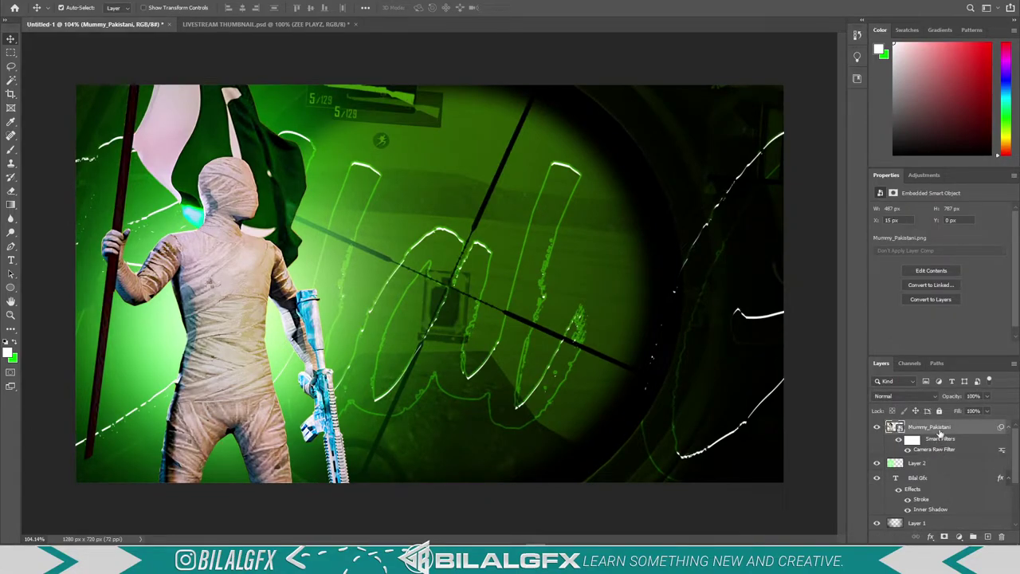
# Add an Inner Shadow to the mummy at about 169° with lower opacity and 4 px distance
pyautogui.rightClick(940, 429)
pyautogui.click(852, 97)
pyautogui.click(638, 371)
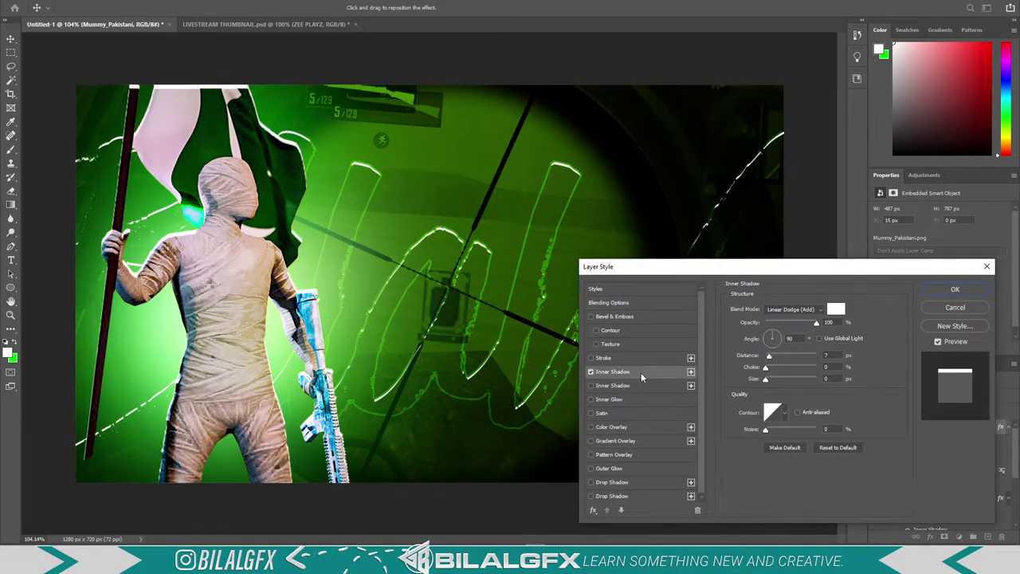
pyautogui.click(770, 338)
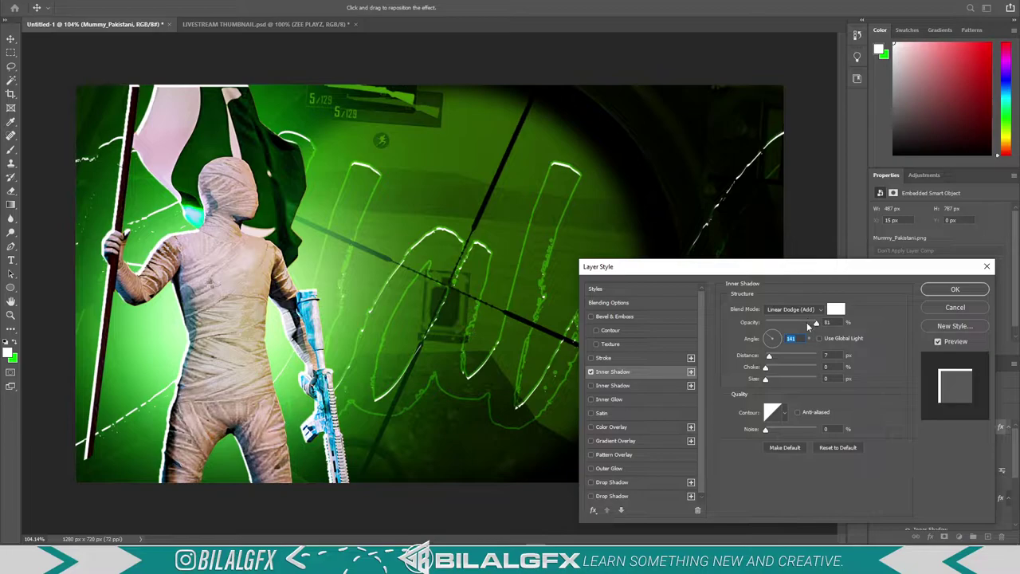
pyautogui.click(806, 323)
pyautogui.moveTo(769, 343)
pyautogui.mouseDown()
pyautogui.moveTo(809, 324)
pyautogui.moveTo(894, 314)
pyautogui.mouseUp()
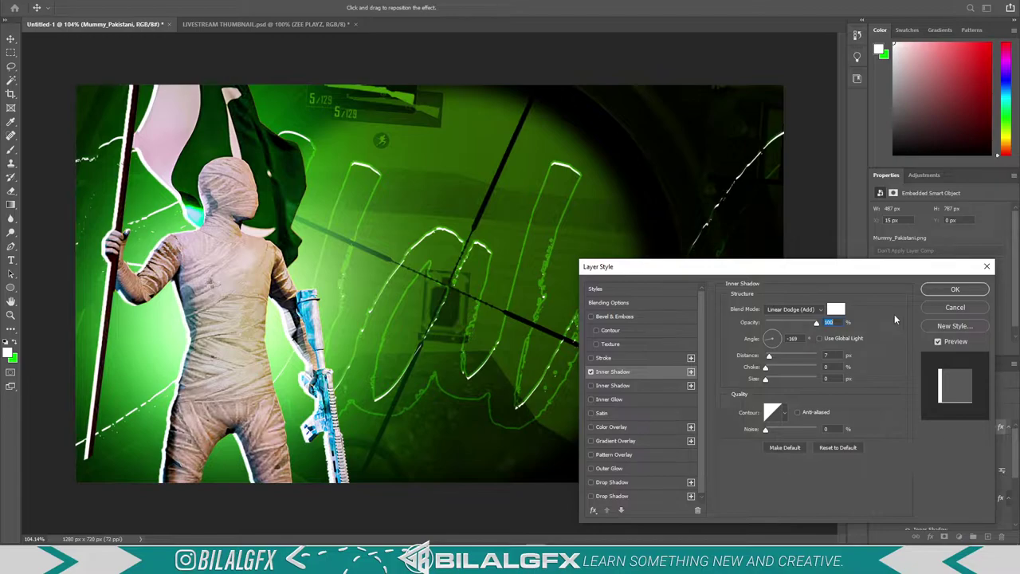
pyautogui.click(833, 355)
pyautogui.press('Down')
pyautogui.press('Down')
pyautogui.press('Down')
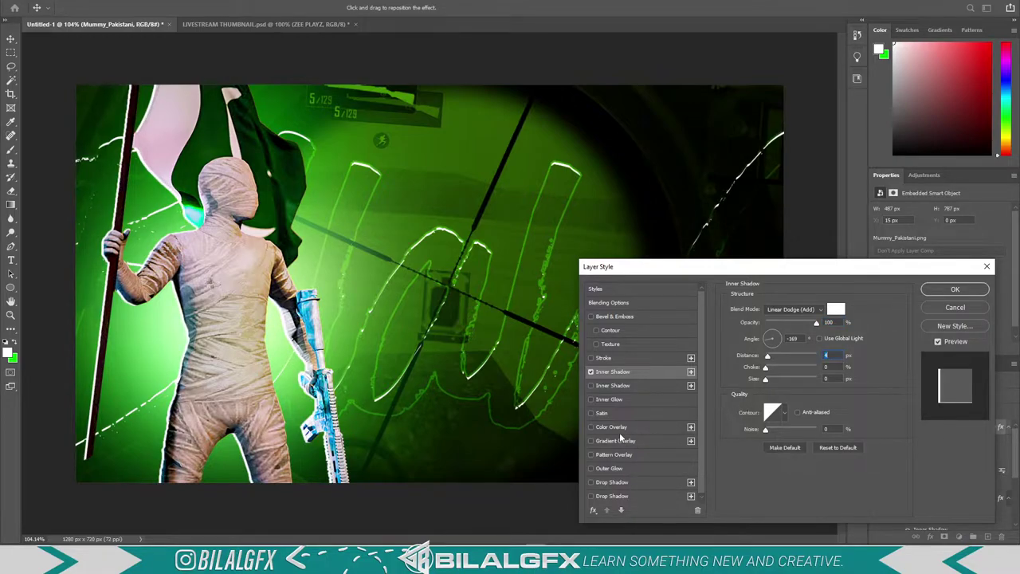
# Add a lighter, tighter Drop Shadow to the mummy at size about 38, leaving Satin off
pyautogui.click(625, 496)
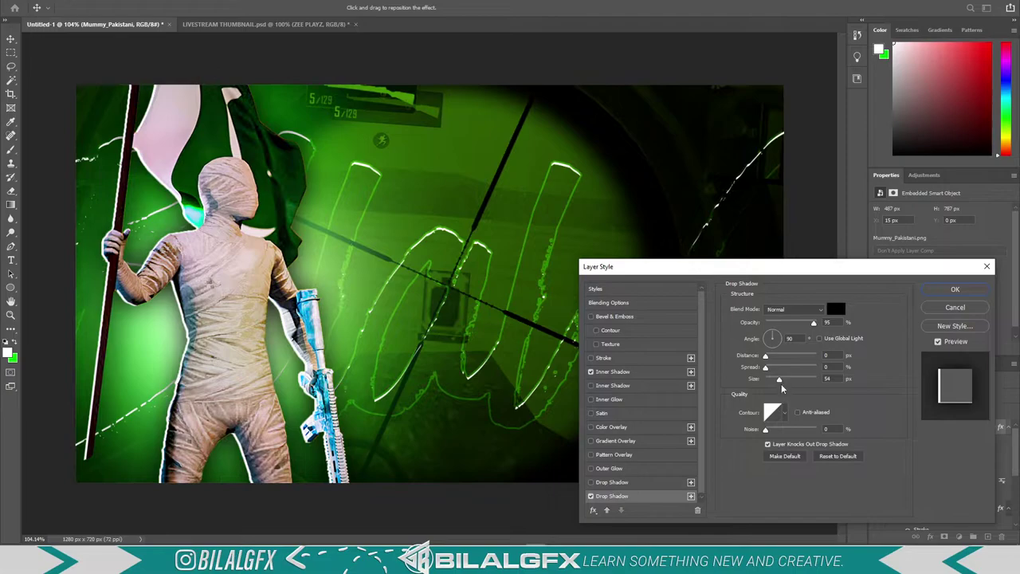
pyautogui.moveTo(781, 383); pyautogui.dragTo(770, 387)
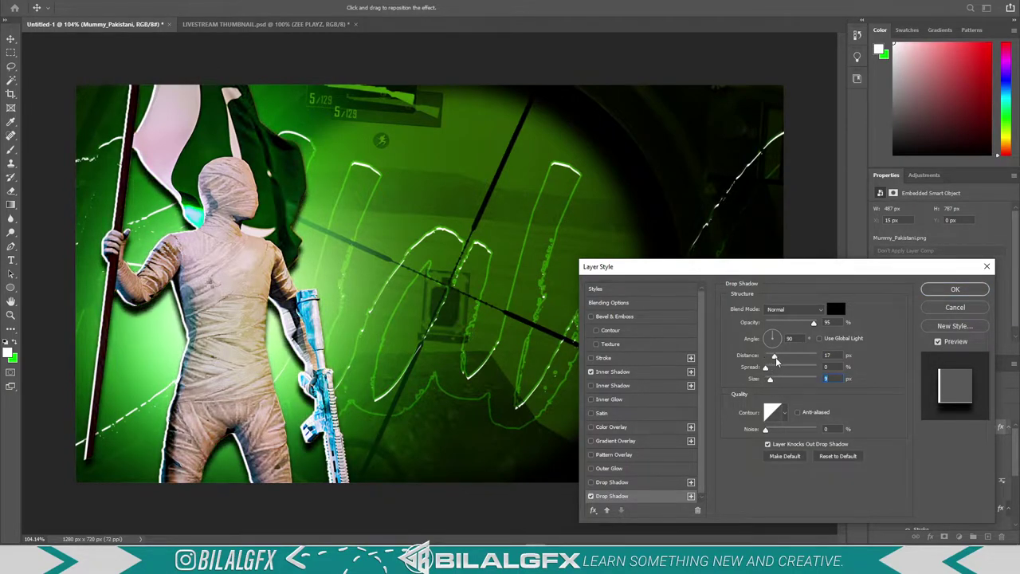
pyautogui.moveTo(771, 379); pyautogui.dragTo(772, 379)
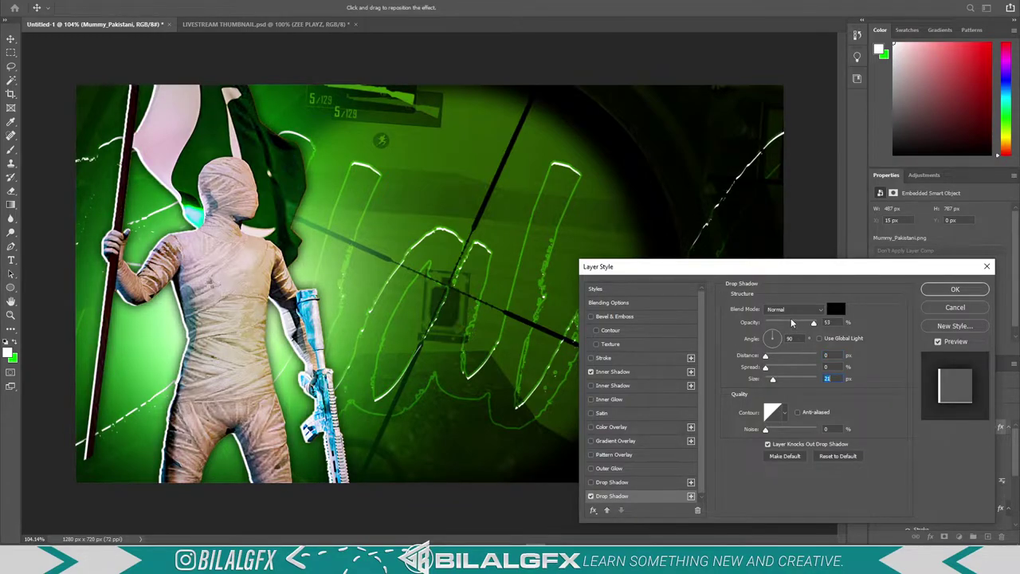
pyautogui.moveTo(813, 323)
pyautogui.mouseDown()
pyautogui.moveTo(781, 323)
pyautogui.moveTo(796, 323)
pyautogui.mouseUp()
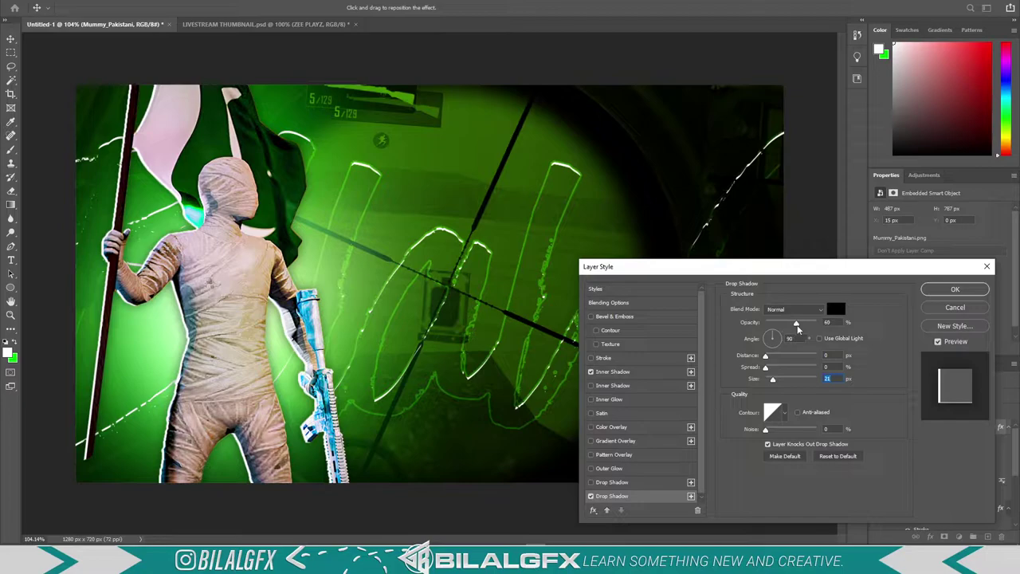
pyautogui.click(610, 413)
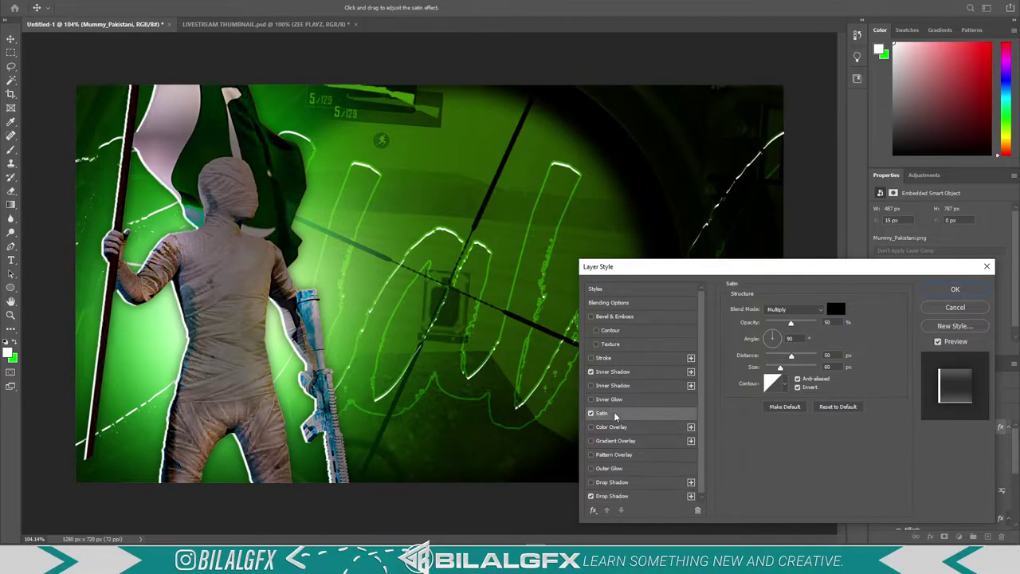
pyautogui.click(591, 412)
pyautogui.click(591, 413)
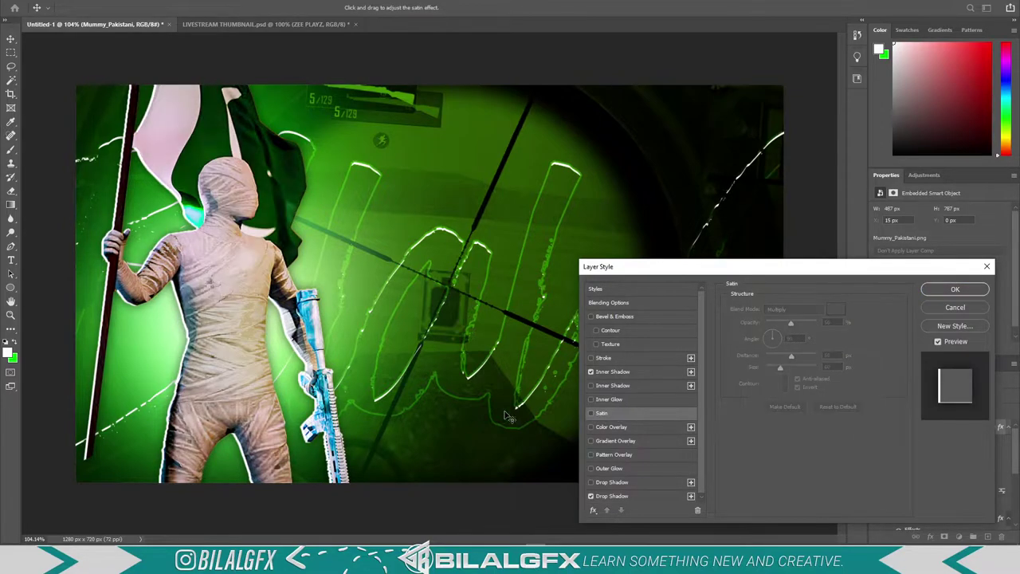
# Add a bright green (00ff04) Precise Inner Glow at about 14% opacity and apply the style
pyautogui.click(636, 398)
pyautogui.click(753, 344)
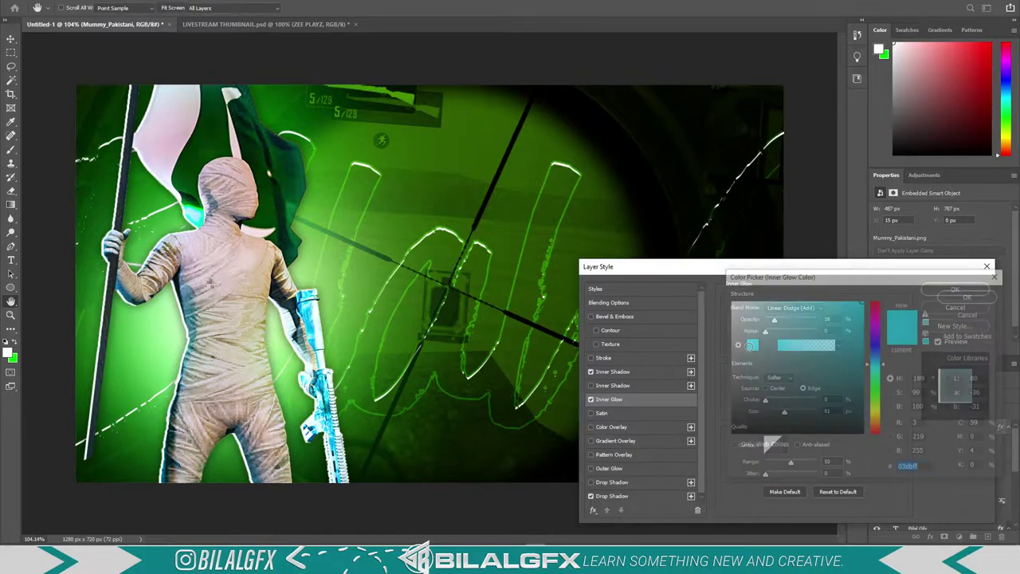
pyautogui.click(359, 360)
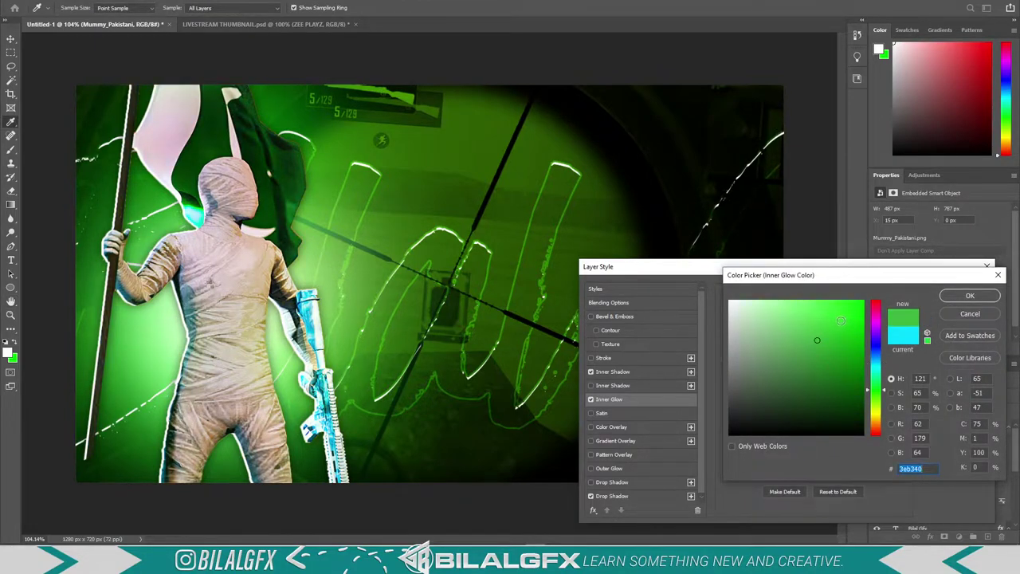
pyautogui.moveTo(841, 320); pyautogui.dragTo(878, 293)
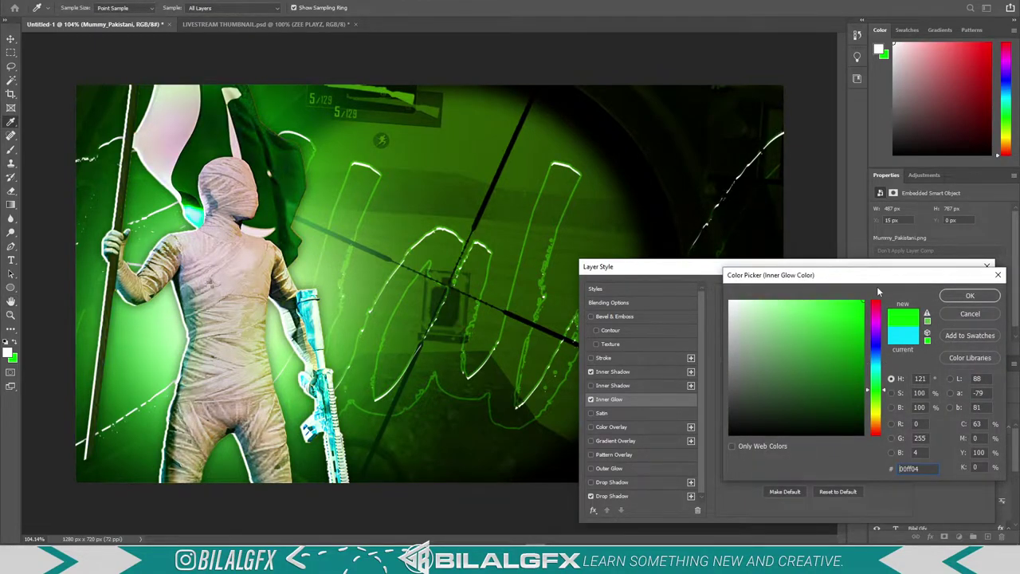
pyautogui.click(971, 296)
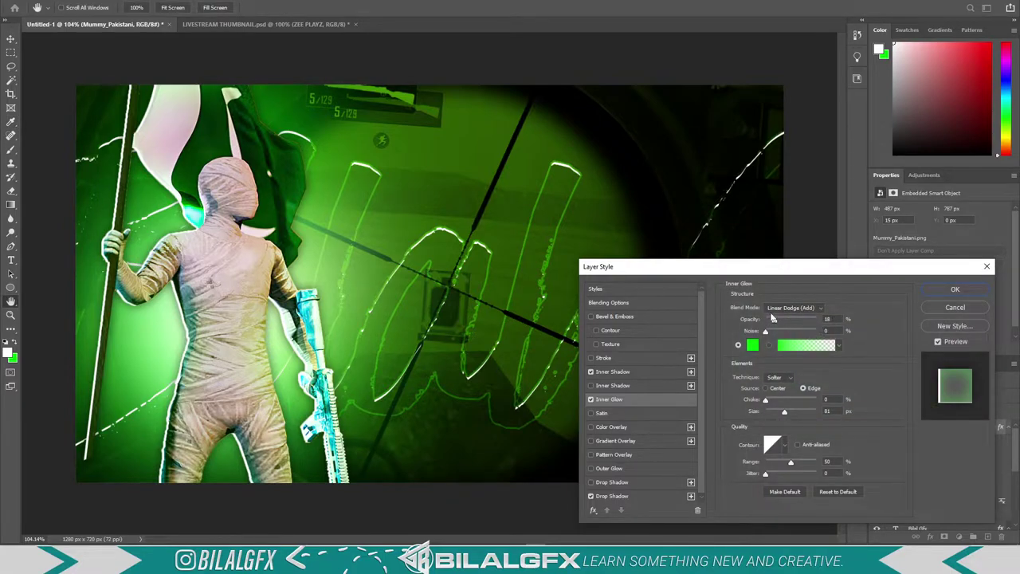
pyautogui.moveTo(774, 320); pyautogui.dragTo(777, 323)
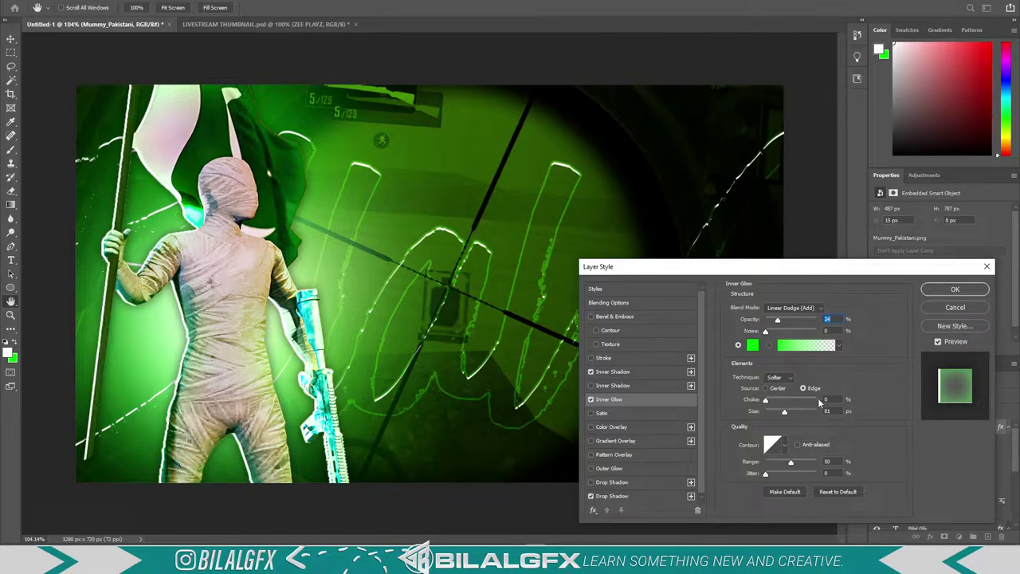
pyautogui.click(770, 386)
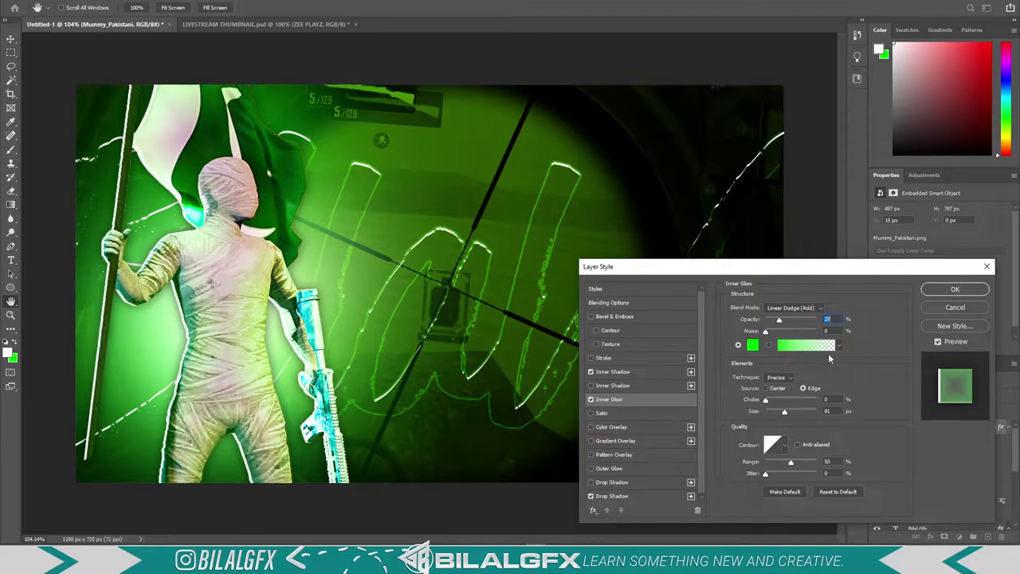
pyautogui.hotkey('shift', 'Down')
pyautogui.press('Down')
pyautogui.press('Down')
pyautogui.press('Down')
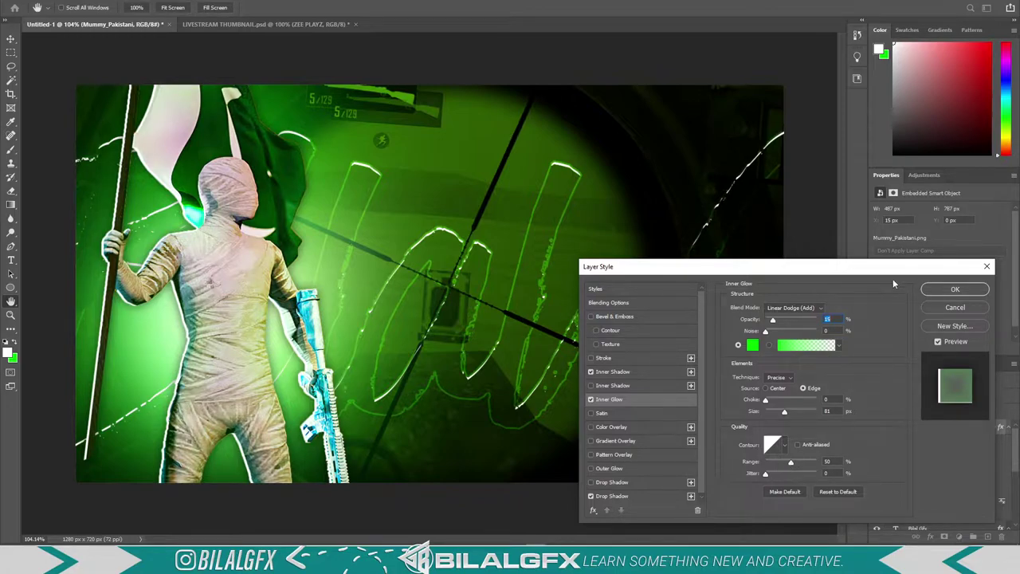
pyautogui.click(957, 290)
pyautogui.scroll(-3, 166, 239)
pyautogui.scroll(2, 176, 247)
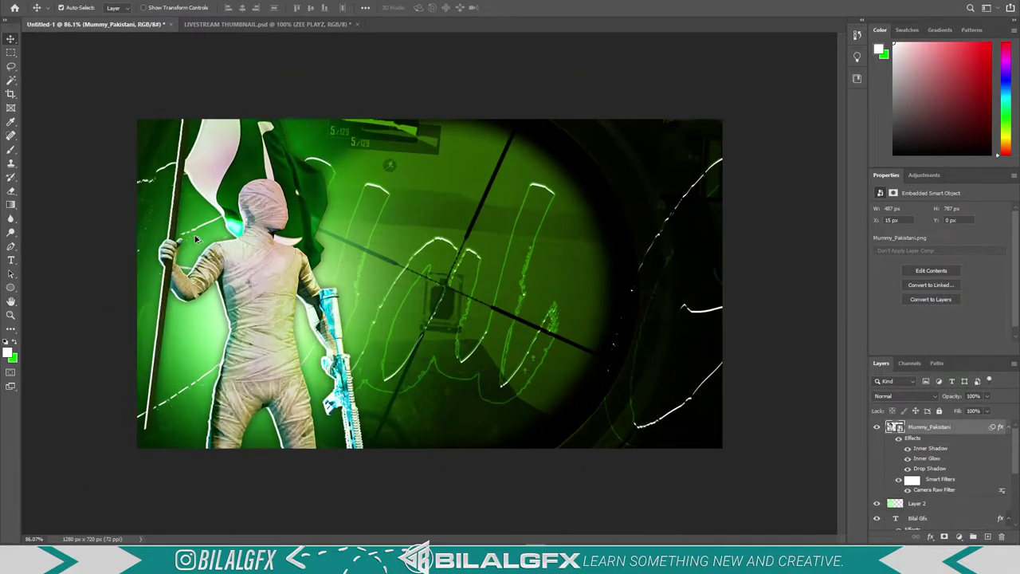
pyautogui.scroll(-3, 197, 259)
pyautogui.scroll(-1, 197, 260)
pyautogui.scroll(-1, 214, 225)
pyautogui.scroll(-1, 515, 309)
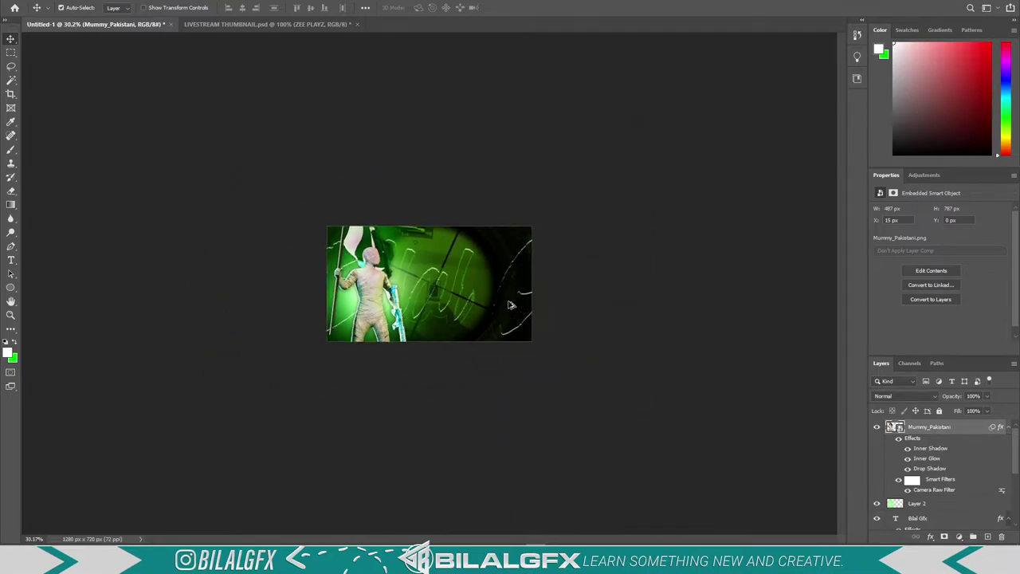
pyautogui.scroll(3, 481, 332)
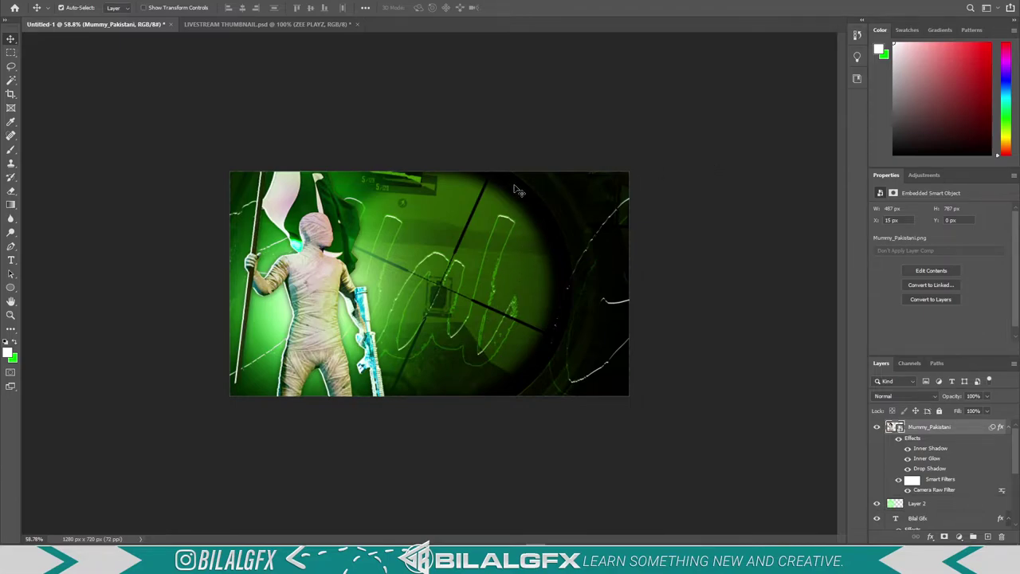
pyautogui.scroll(-1, 441, 264)
pyautogui.scroll(2, 439, 276)
pyautogui.scroll(2, 431, 313)
pyautogui.scroll(-2, 431, 312)
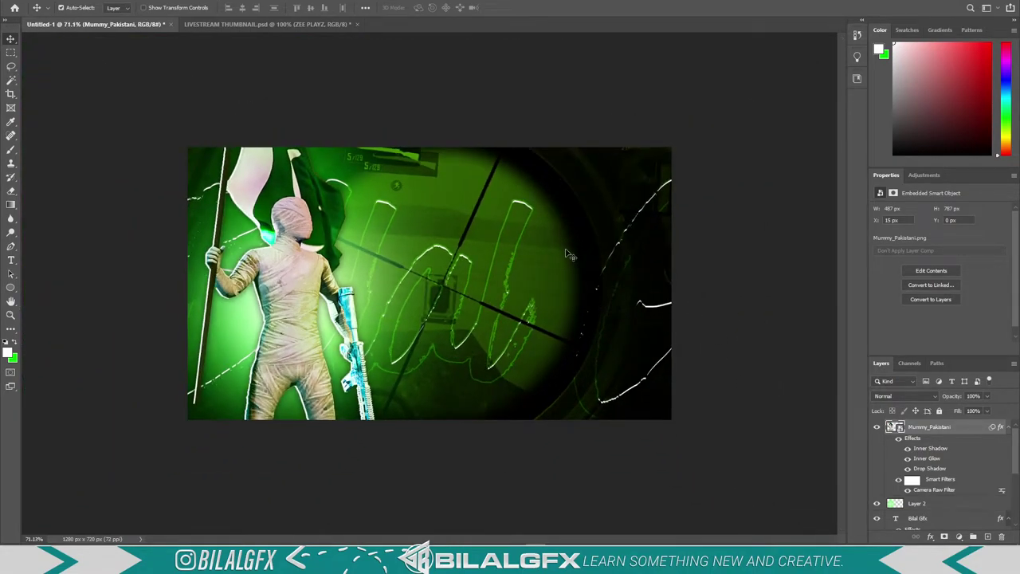
pyautogui.press('t')
pyautogui.scroll(2, 567, 257)
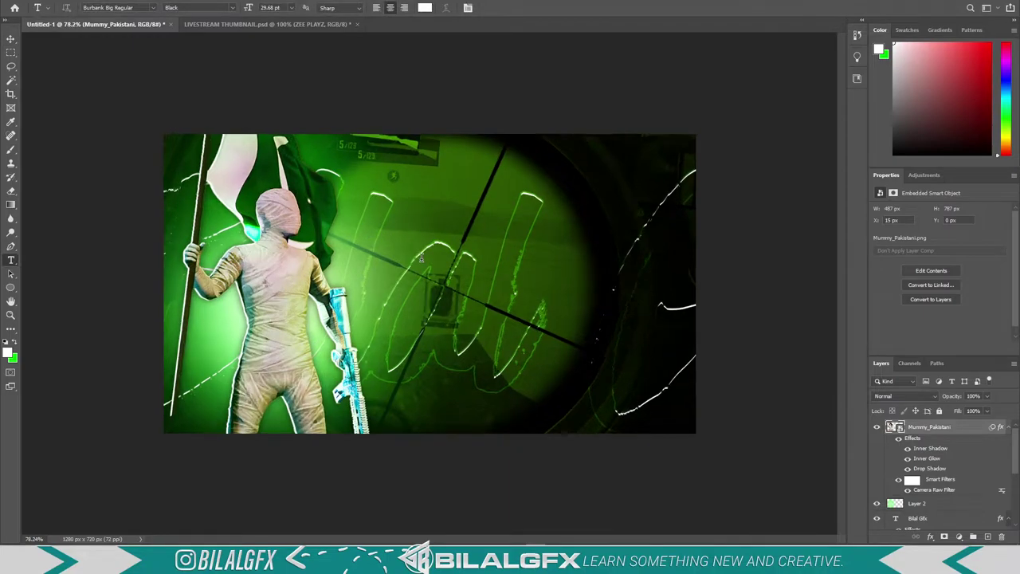
pyautogui.scroll(-2, 567, 257)
pyautogui.scroll(2, 481, 242)
pyautogui.scroll(1, 448, 254)
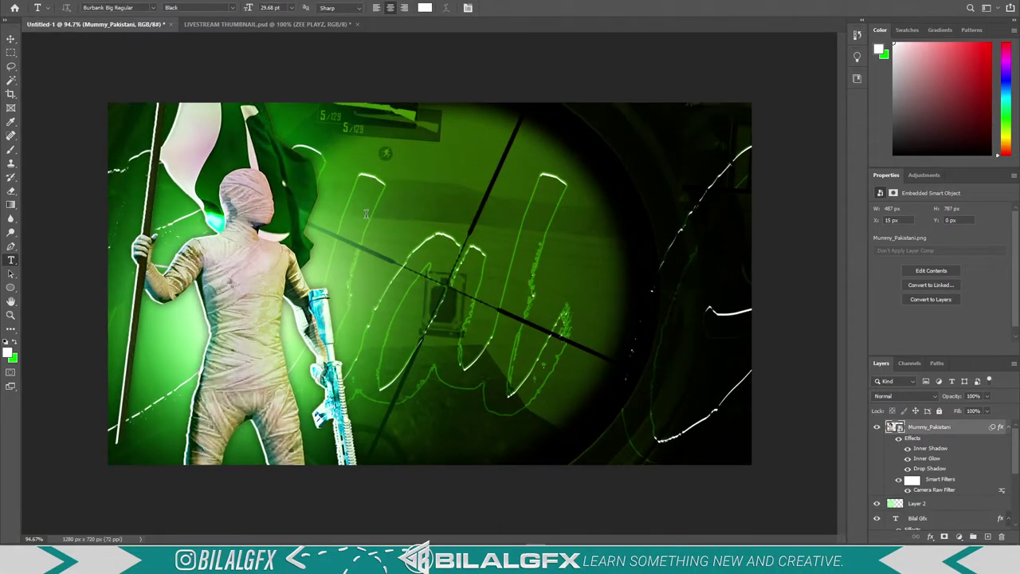
pyautogui.click(359, 204)
pyautogui.hotkey('ctrl', 'a')
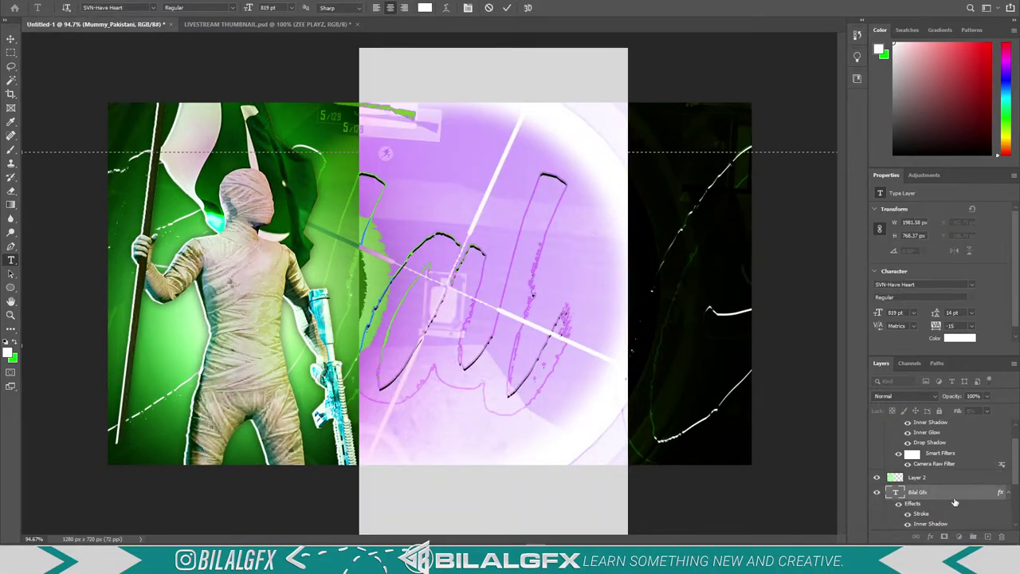
pyautogui.hotkey('ctrl', 'h')
pyautogui.hotkey('ctrl', 'Return')
pyautogui.scroll(3, 925, 470)
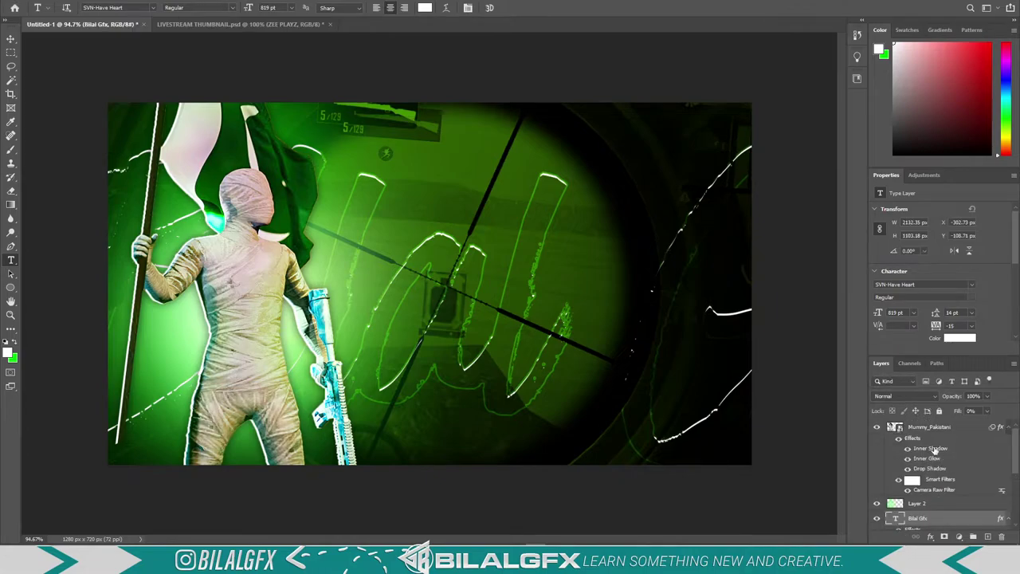
pyautogui.click(929, 428)
pyautogui.scroll(-1, 808, 364)
pyautogui.scroll(-2, 480, 120)
# Type 'BilalGFX' in a new text box and move it down onto the canvas
pyautogui.scroll(2, 325, 66)
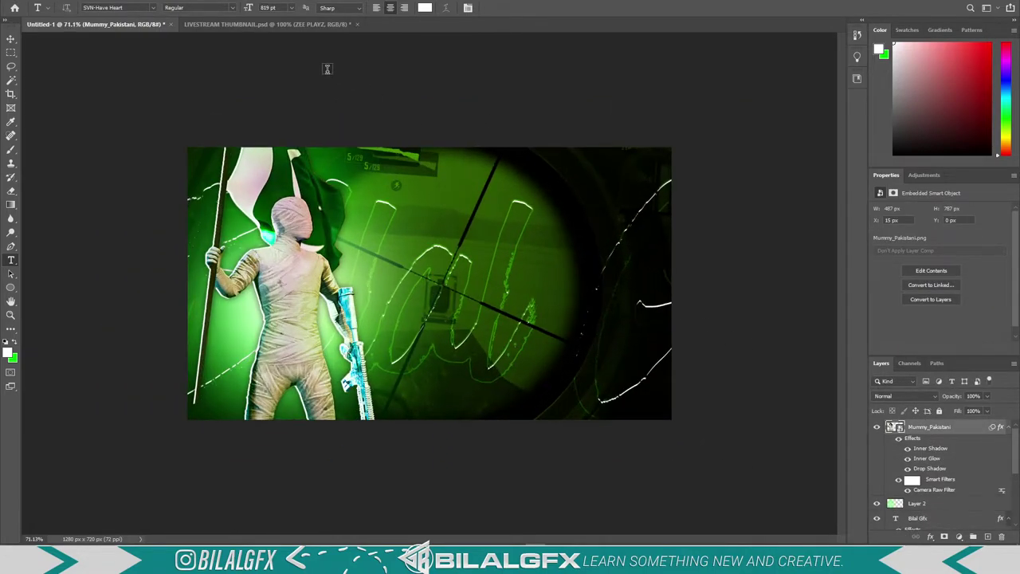
pyautogui.moveTo(328, 72)
pyautogui.mouseDown()
pyautogui.moveTo(699, 263)
pyautogui.moveTo(698, 248)
pyautogui.mouseUp()
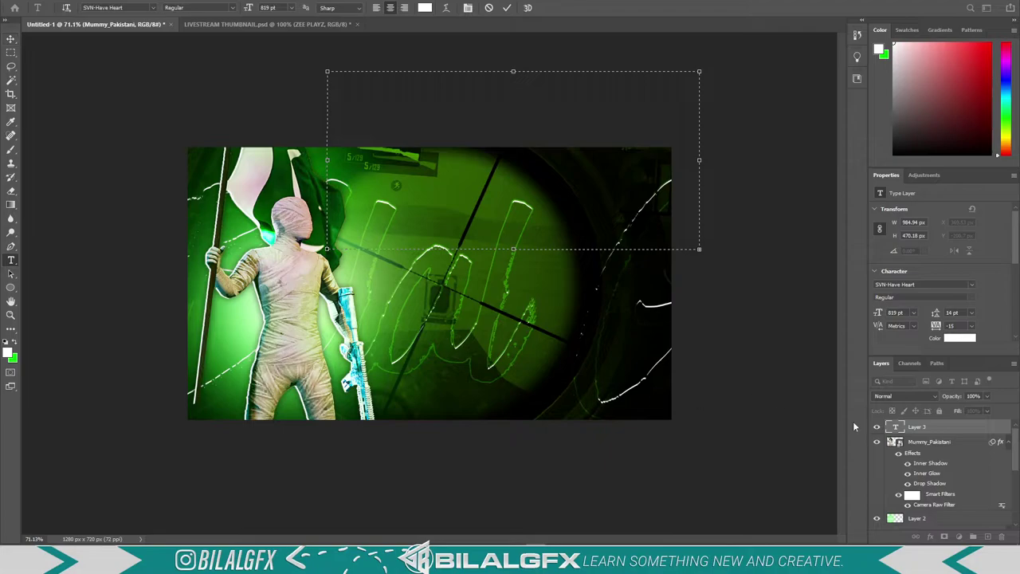
pyautogui.write('BilalGFX')
pyautogui.hotkey('ctrl', 'Return')
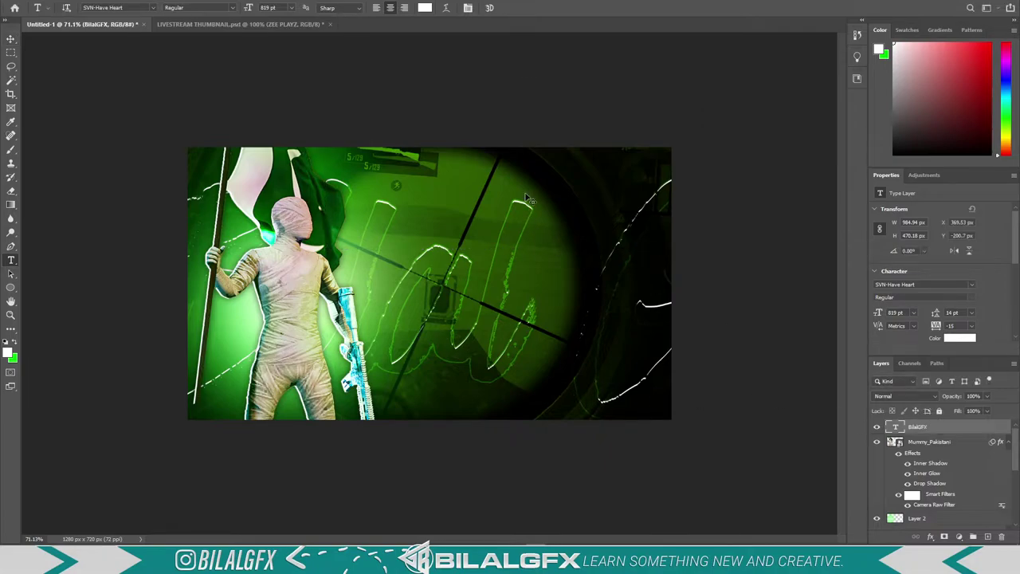
pyautogui.hotkey('ctrl', 't')
pyautogui.moveTo(472, 124); pyautogui.dragTo(501, 273)
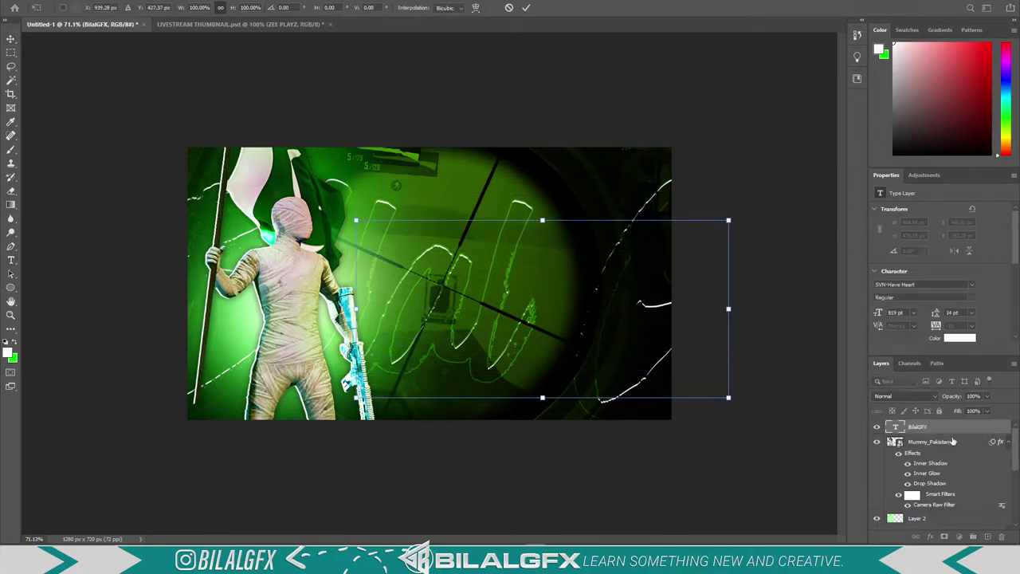
pyautogui.press('Return')
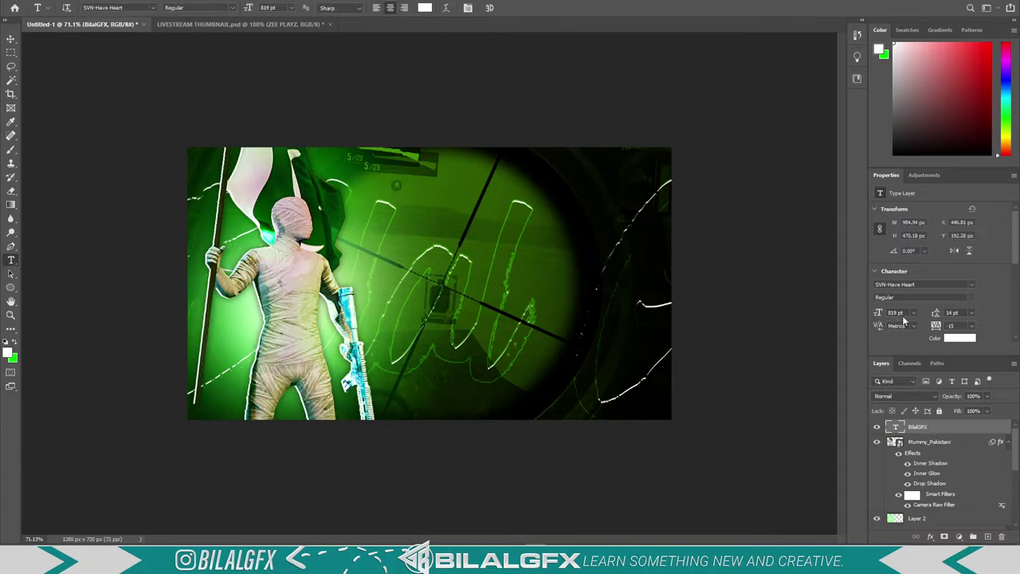
# Scale the BilalGFX font size down to about 270 pt
pyautogui.moveTo(882, 317); pyautogui.dragTo(623, 347)
pyautogui.moveTo(884, 316); pyautogui.dragTo(851, 318)
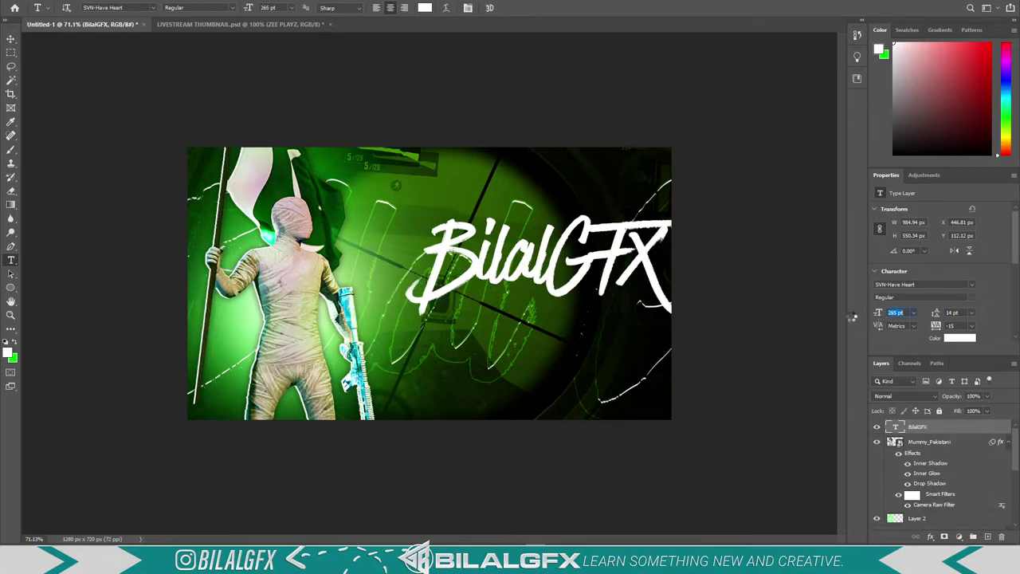
pyautogui.click(905, 286)
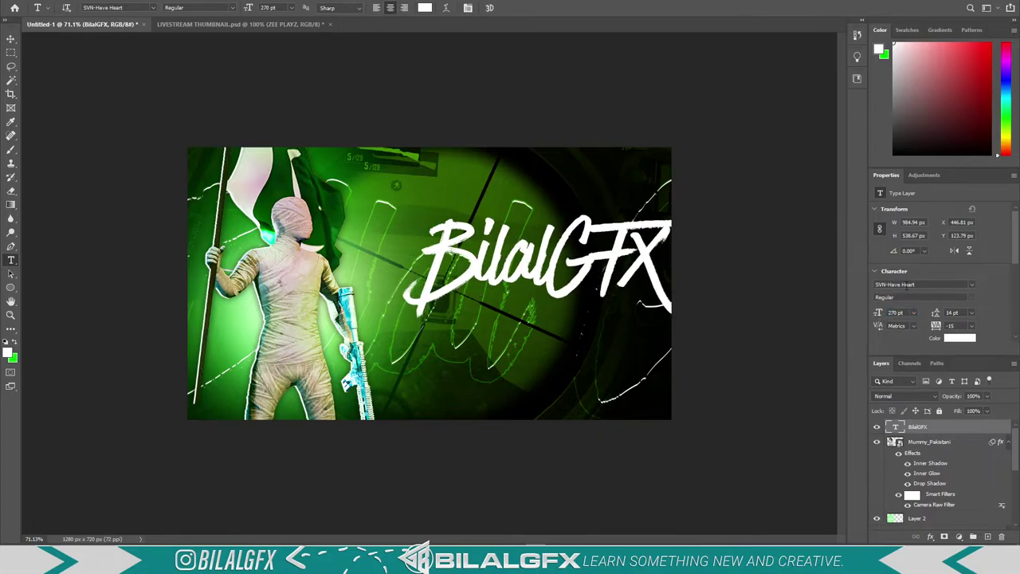
# Set the BilalGFX title to Burbank Big Regular Black at about 220 pt and move it toward the centre
pyautogui.write('burban')
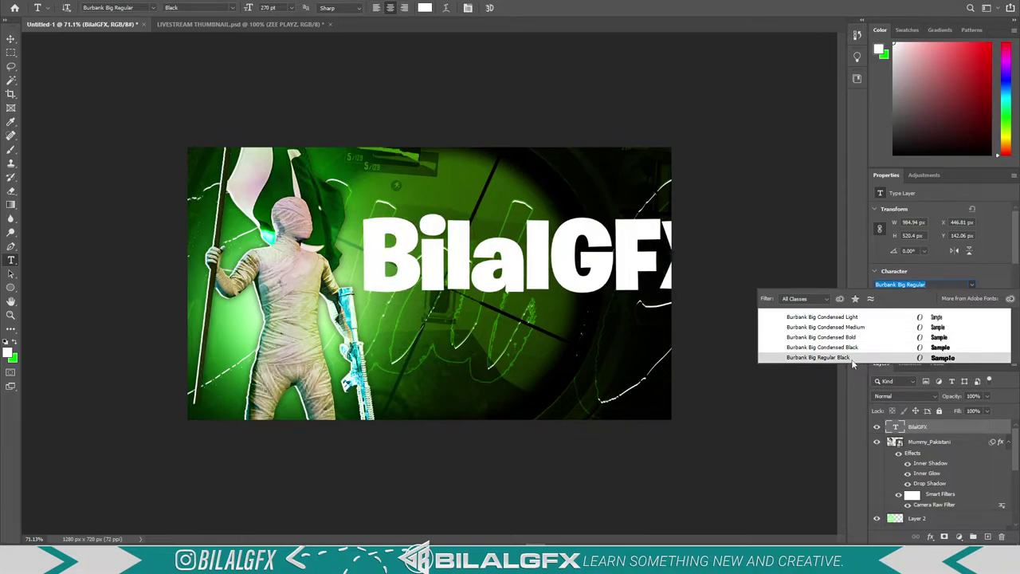
pyautogui.click(829, 358)
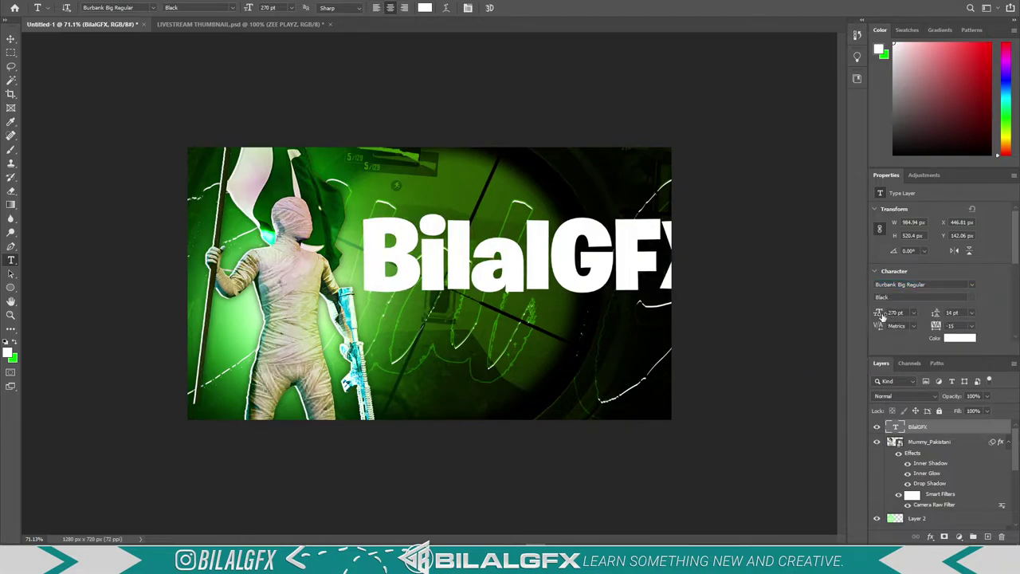
pyautogui.moveTo(878, 313); pyautogui.dragTo(814, 308)
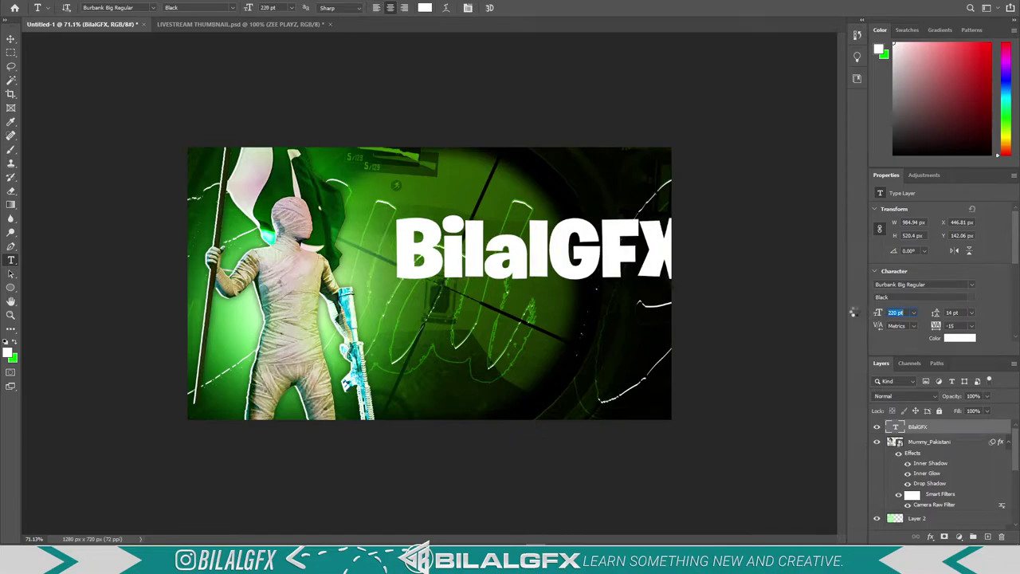
pyautogui.click(10, 38)
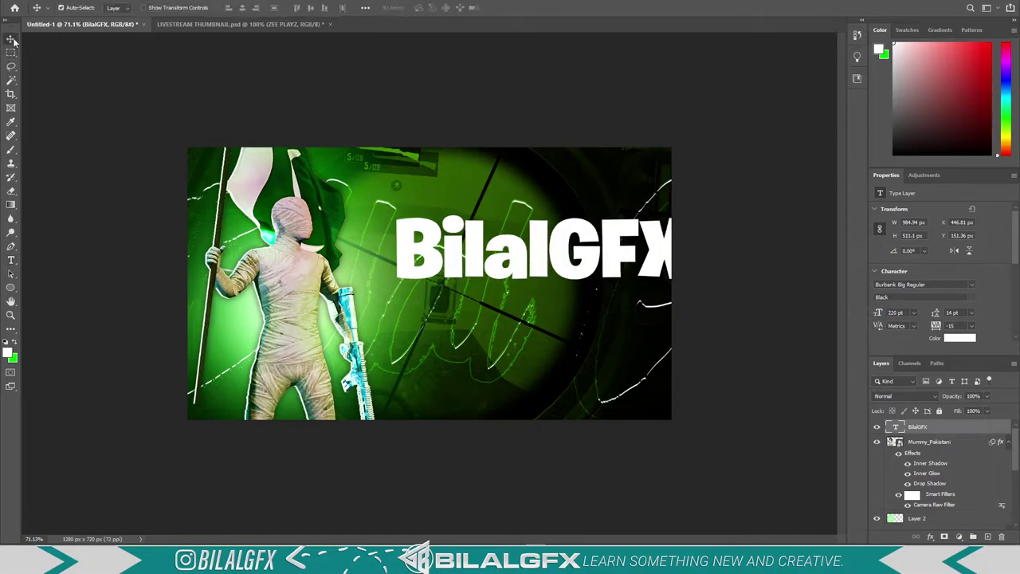
pyautogui.moveTo(582, 255); pyautogui.dragTo(546, 283)
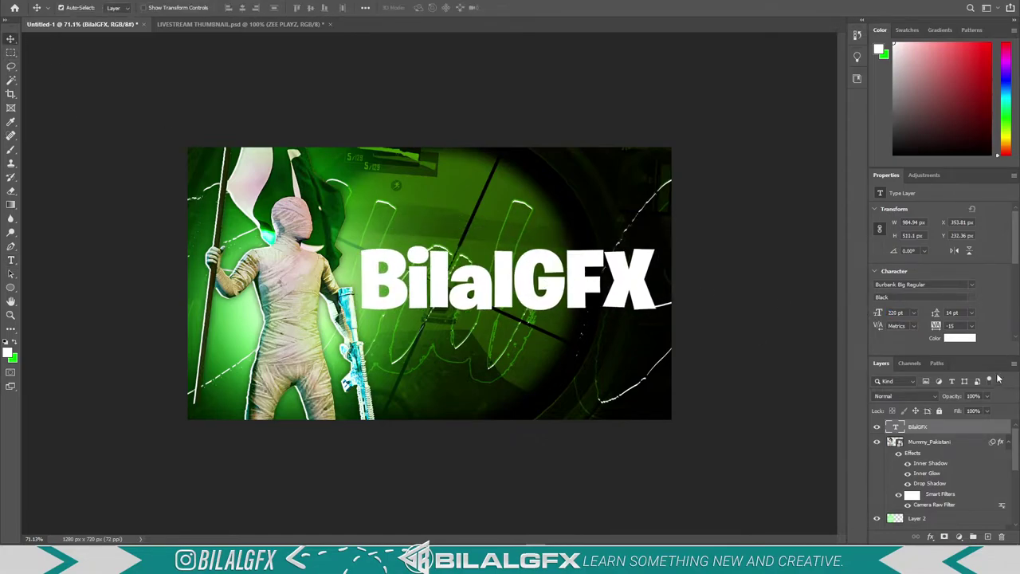
pyautogui.scroll(-5, 918, 321)
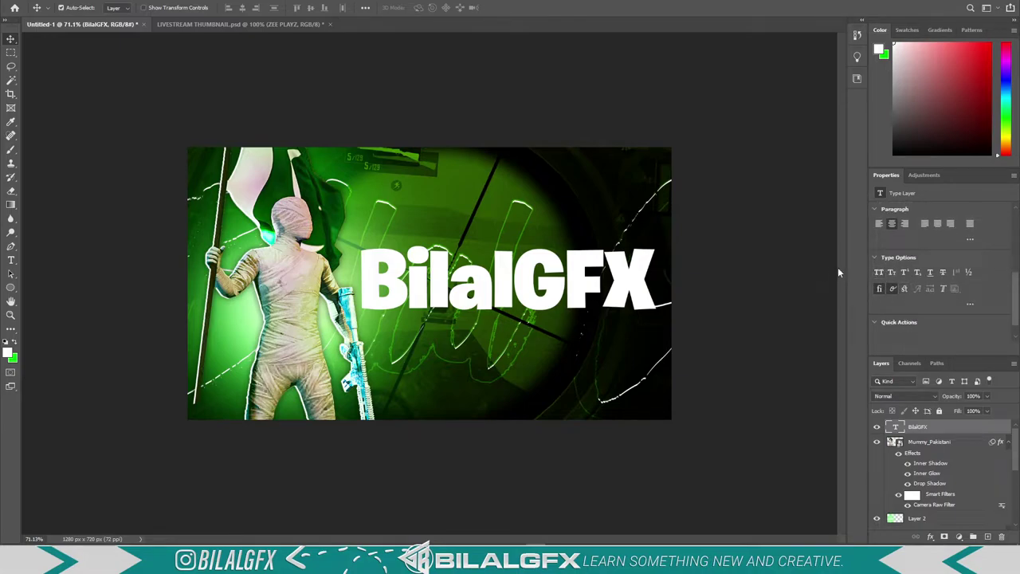
# Make the title all caps at 211 pt, nudge it into position, and duplicate it just below
pyautogui.click(878, 273)
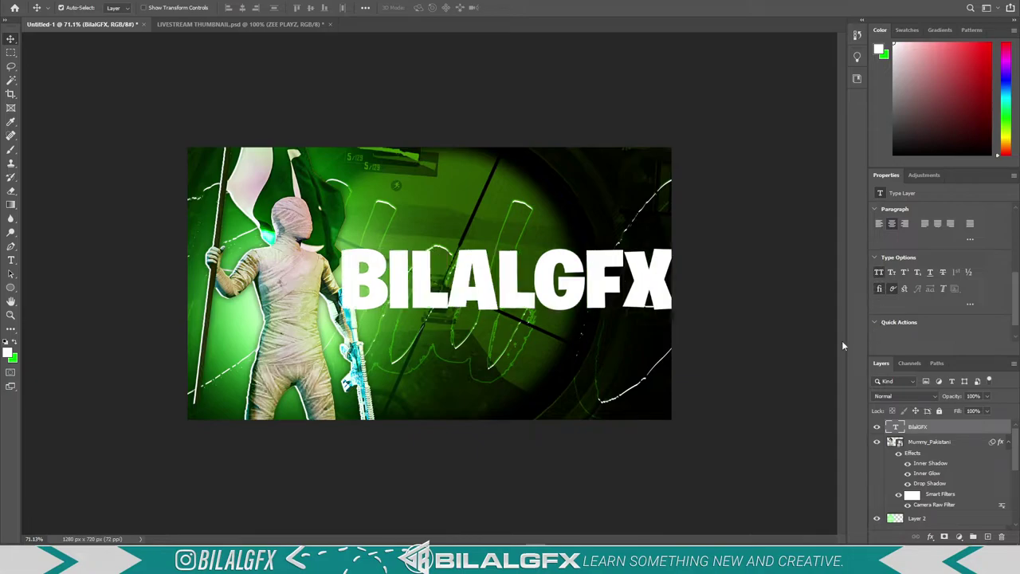
pyautogui.moveTo(616, 290); pyautogui.dragTo(605, 288)
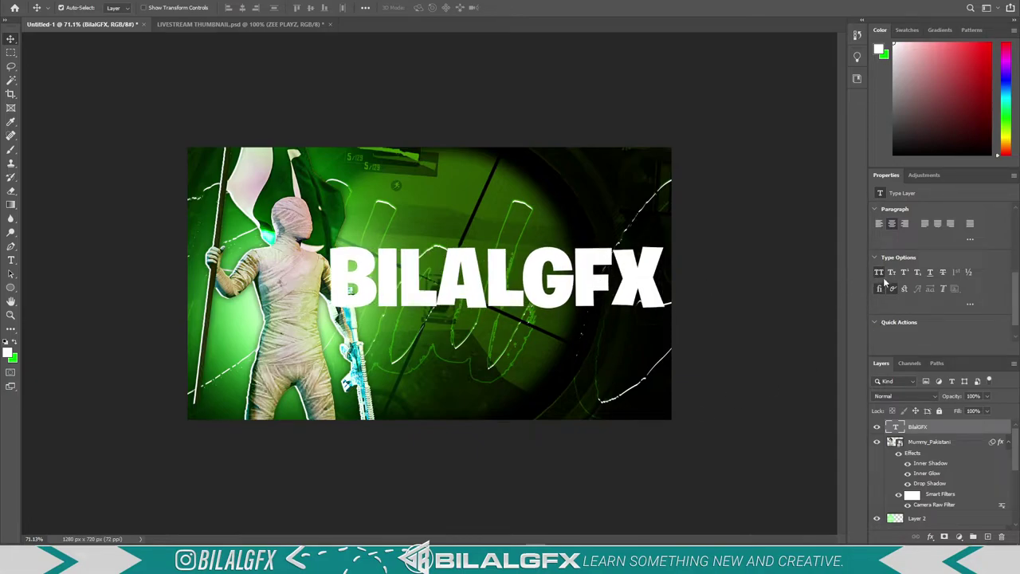
pyautogui.scroll(2, 884, 276)
pyautogui.scroll(3, 886, 274)
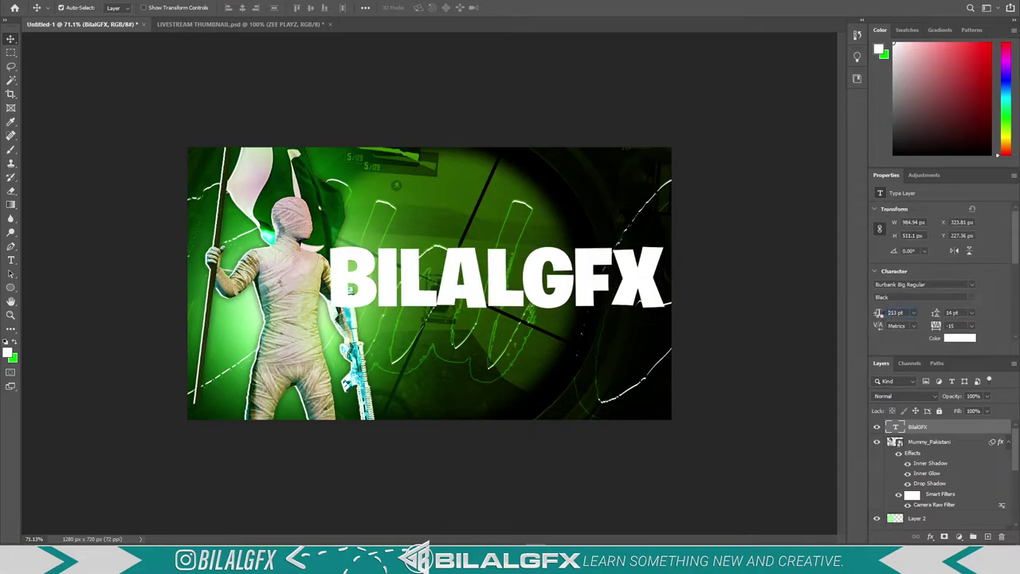
pyautogui.moveTo(877, 313); pyautogui.dragTo(874, 313)
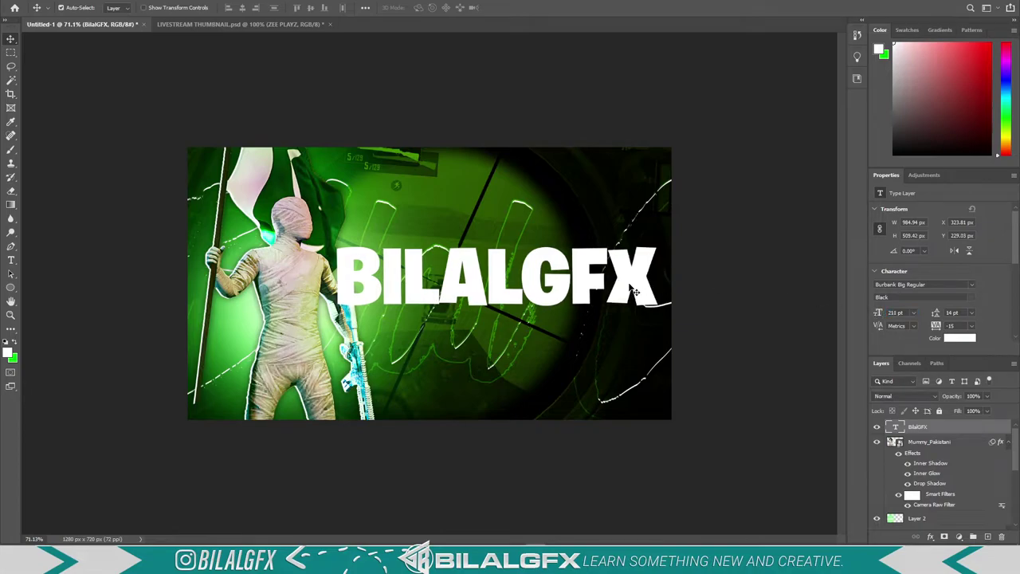
pyautogui.moveTo(635, 292); pyautogui.dragTo(659, 302)
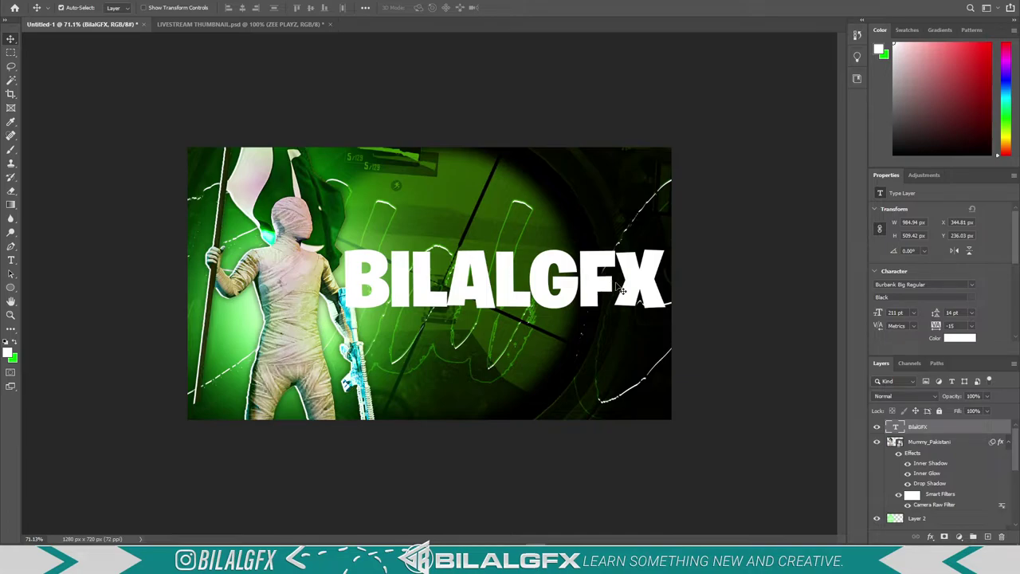
pyautogui.moveTo(594, 290); pyautogui.dragTo(594, 337)
pyautogui.doubleClick(593, 338)
# Retype the copy as 'live custom rooms' at a smaller size, and add a copy above reading 'most kills = 64 uc'
pyautogui.write('live custom rooms')
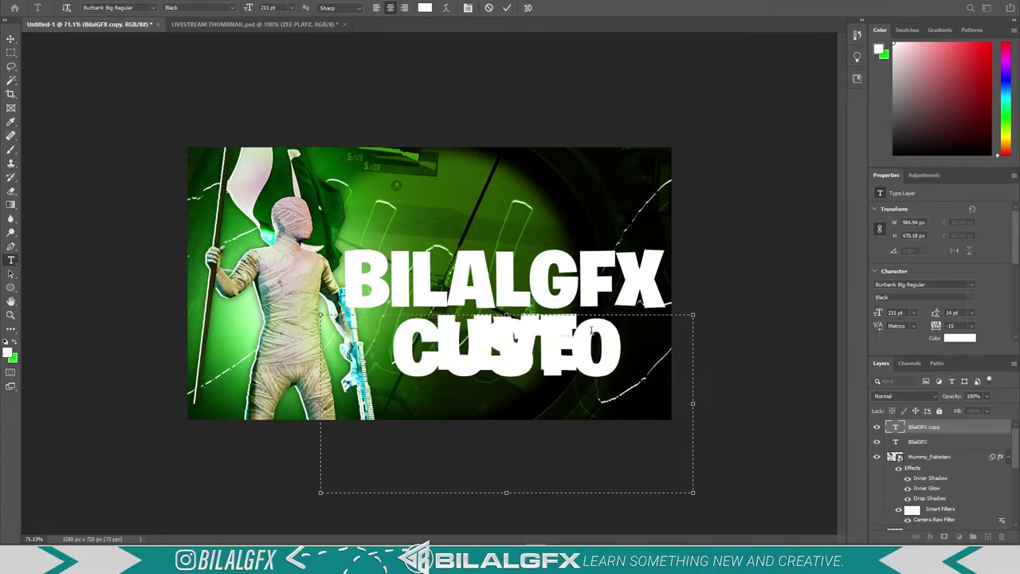
pyautogui.moveTo(877, 312); pyautogui.dragTo(810, 321)
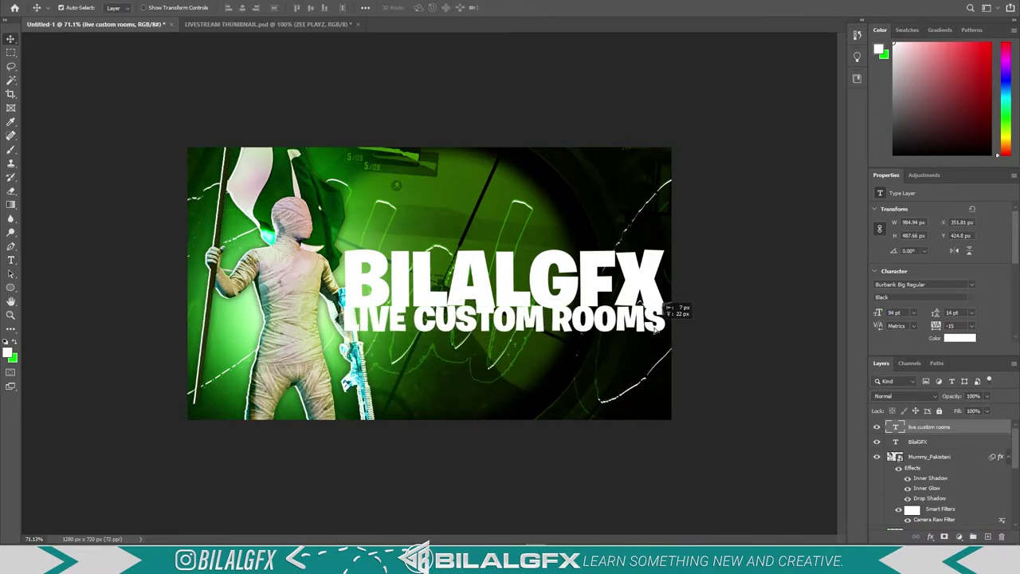
pyautogui.moveTo(676, 309); pyautogui.dragTo(591, 237)
pyautogui.doubleClick(591, 237)
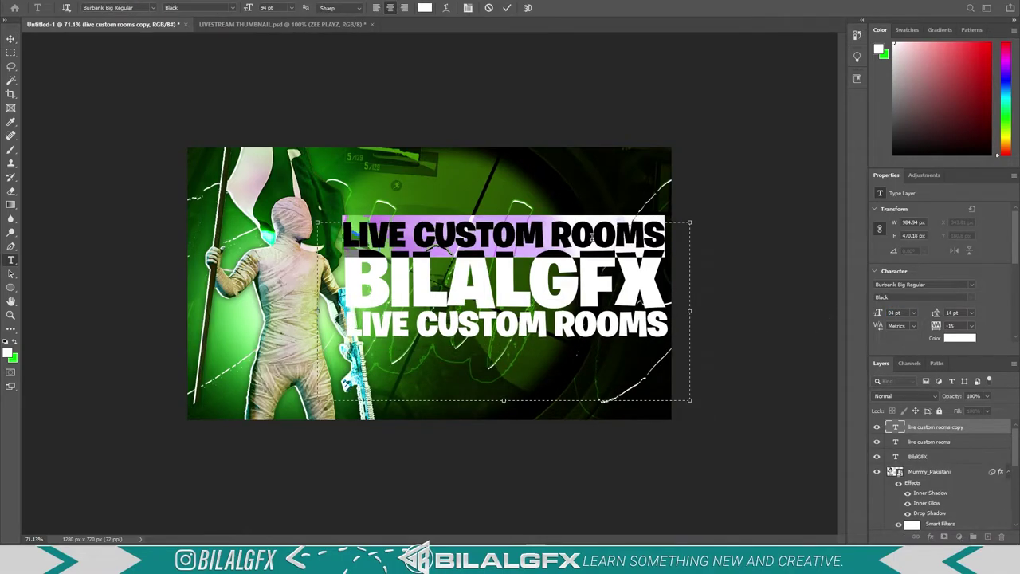
pyautogui.write('td')
pyautogui.press('BackSpace')
pyautogui.press('BackSpace')
pyautogui.write('most kills = ')
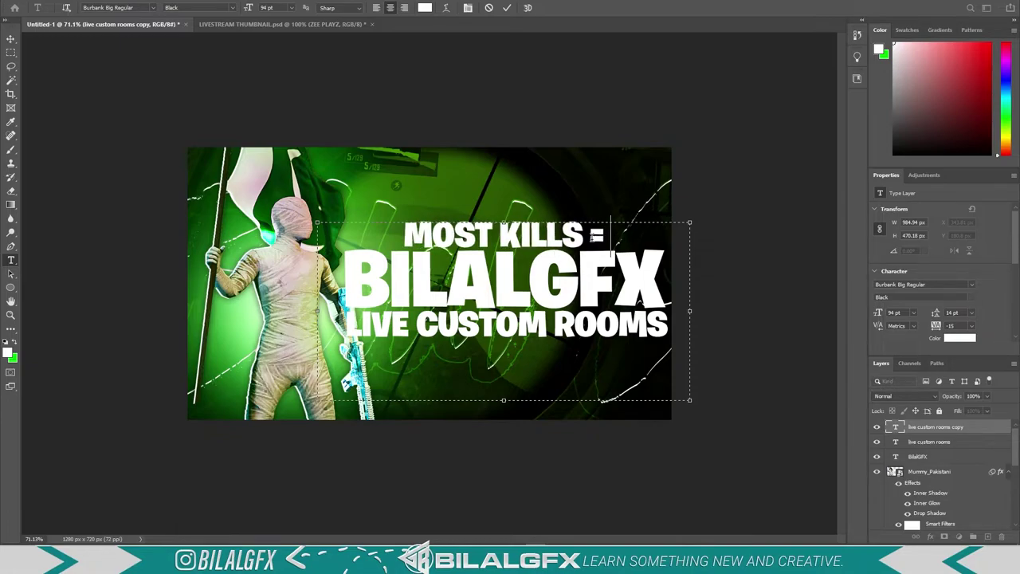
pyautogui.write('64 uc')
pyautogui.hotkey('ctrl', 'Return')
# Shift the three text lines slightly left and down, and name their group 'text'
pyautogui.press('v')
pyautogui.hotkey('ctrl', '-')
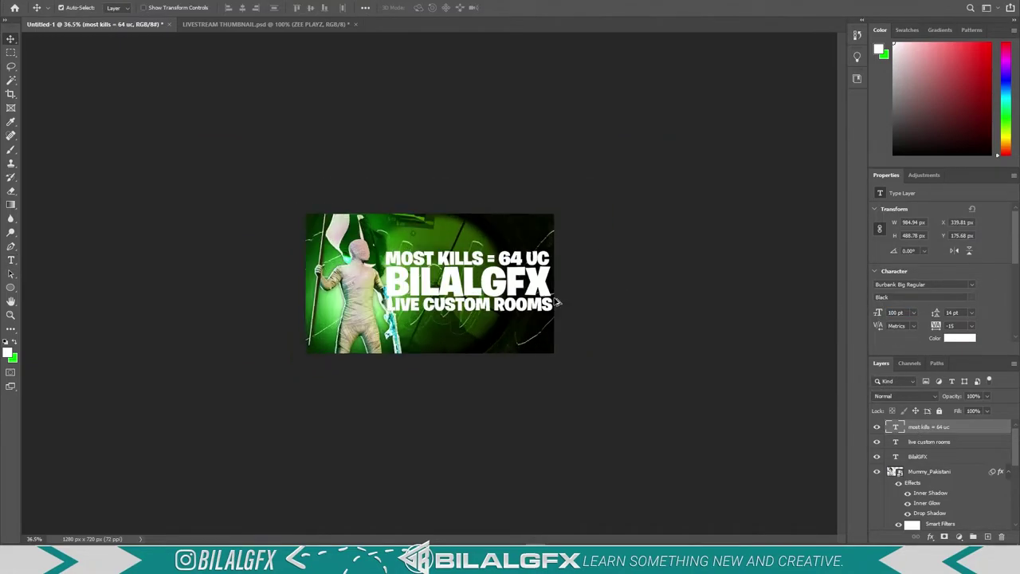
pyautogui.scroll(5, 558, 302)
pyautogui.moveTo(542, 289)
pyautogui.mouseDown()
pyautogui.moveTo(523, 313)
pyautogui.moveTo(541, 308)
pyautogui.mouseUp()
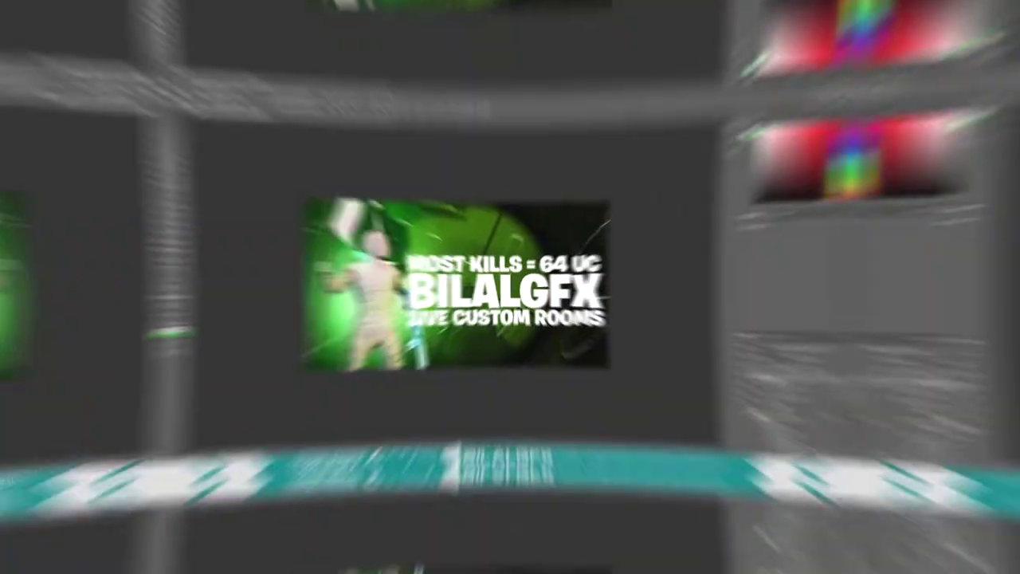
pyautogui.doubleClick(916, 426)
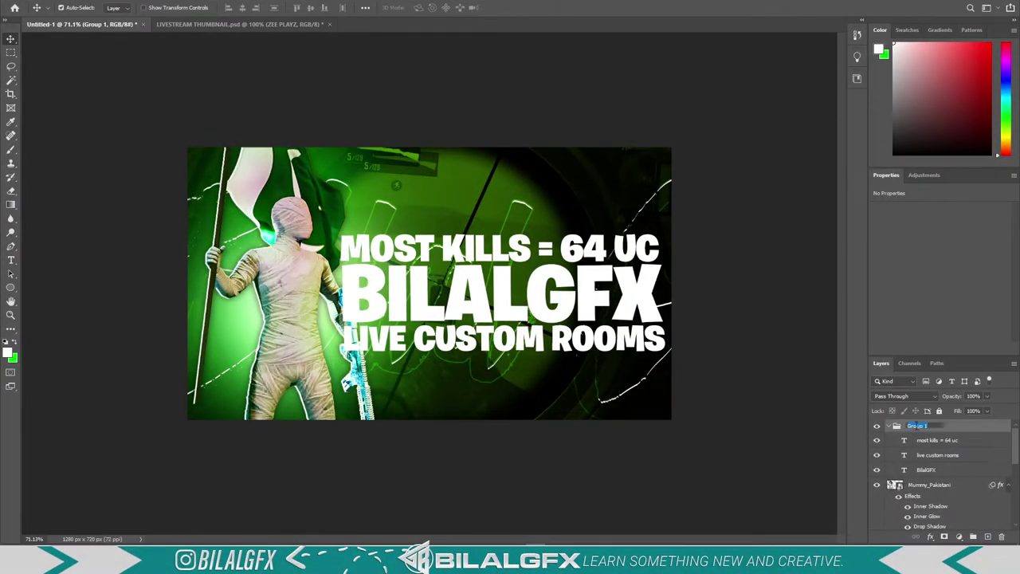
pyautogui.write('text')
pyautogui.press('Return')
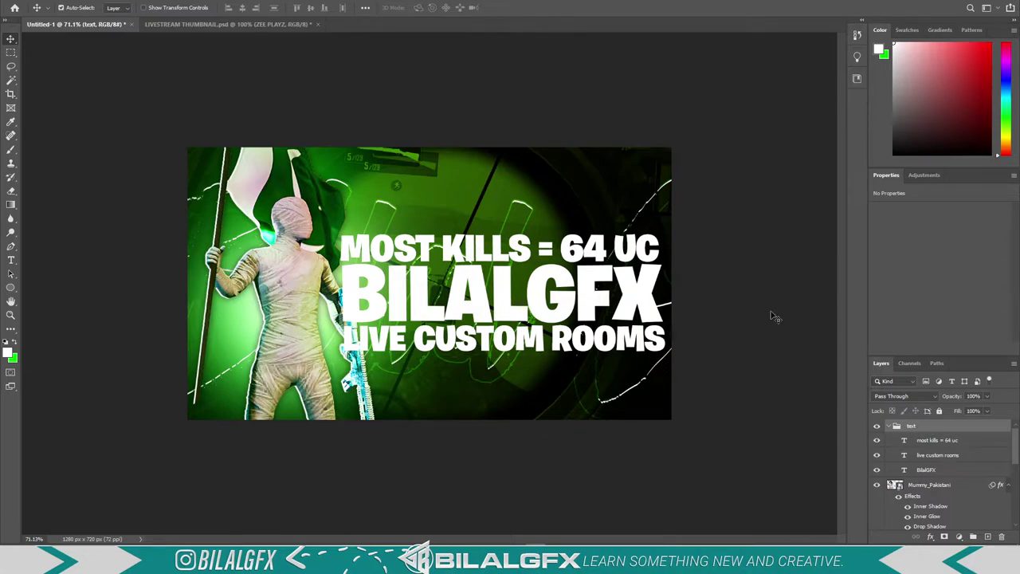
# Select the BILALGFX text layer and leave text editing without changes
pyautogui.scroll(-3, 495, 295)
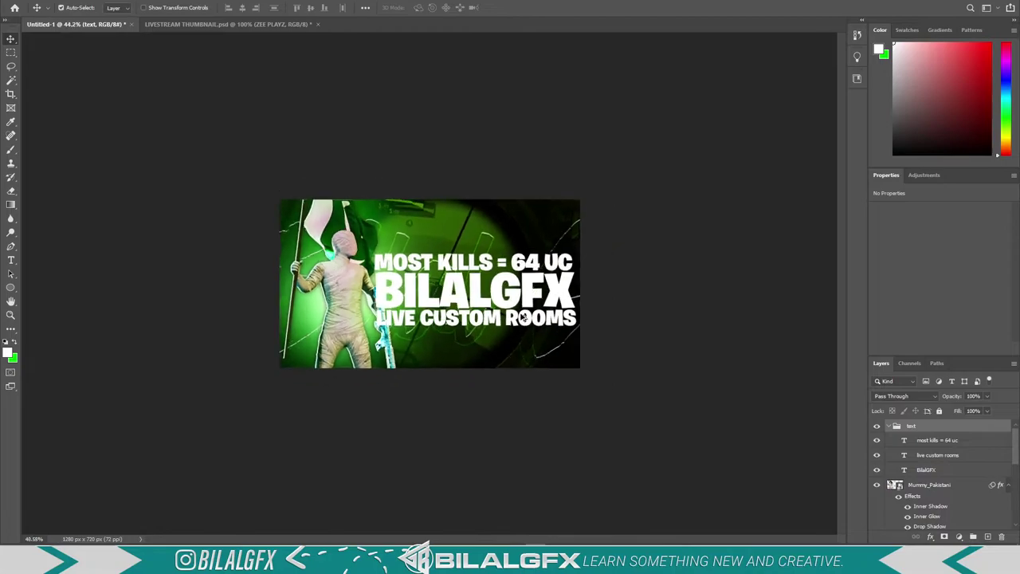
pyautogui.scroll(1, 518, 307)
pyautogui.scroll(5, 542, 317)
pyautogui.scroll(2, 542, 316)
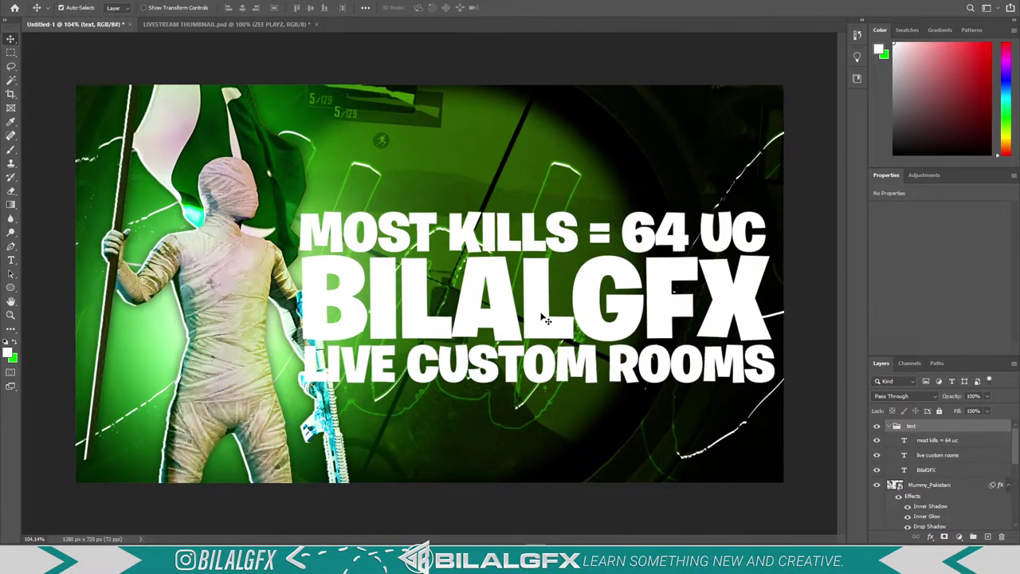
pyautogui.click(602, 308)
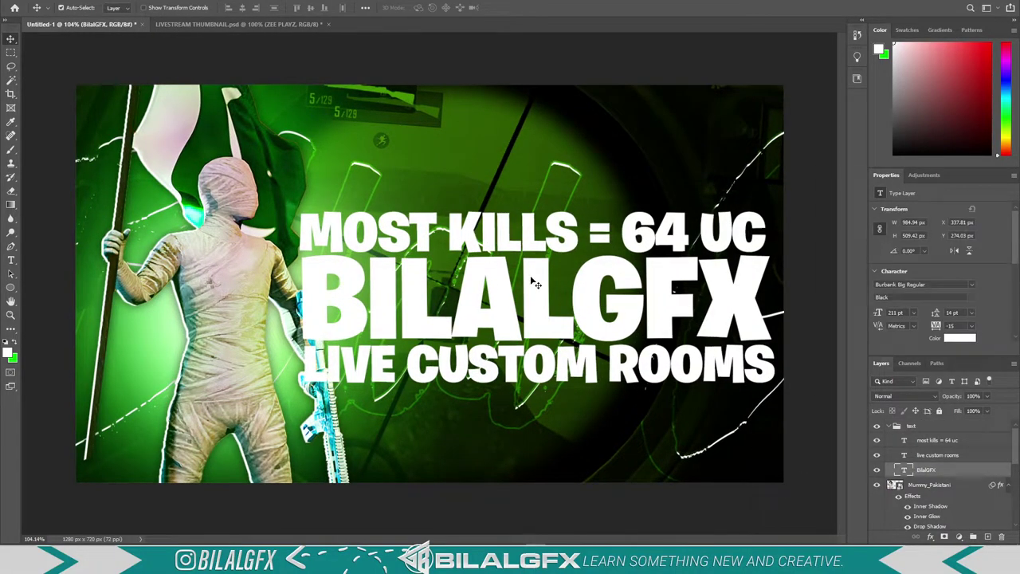
pyautogui.doubleClick(558, 296)
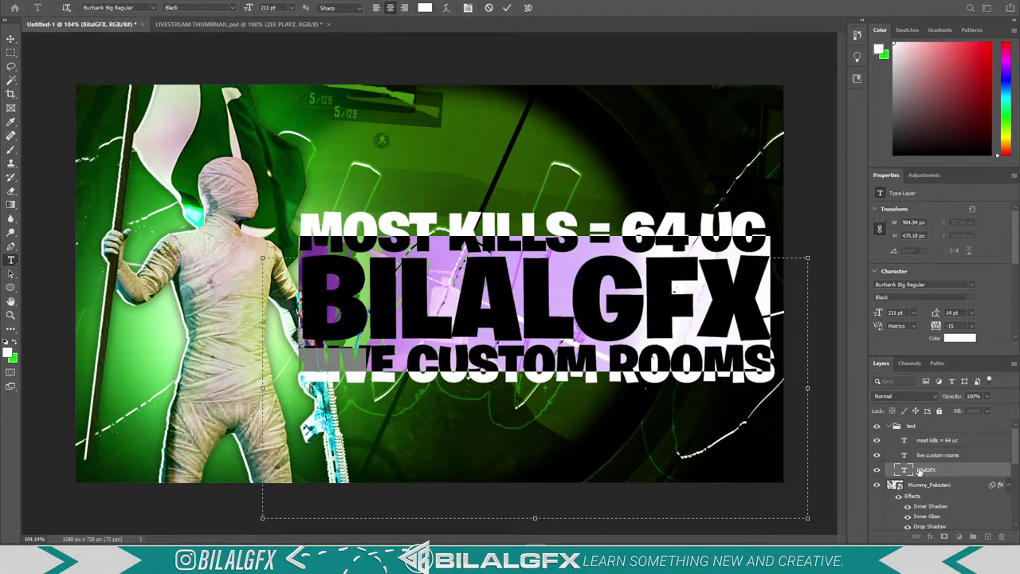
pyautogui.press('Escape')
# Open the Blending Options for the BILALGFX layer and move the dialog aside
pyautogui.press('v')
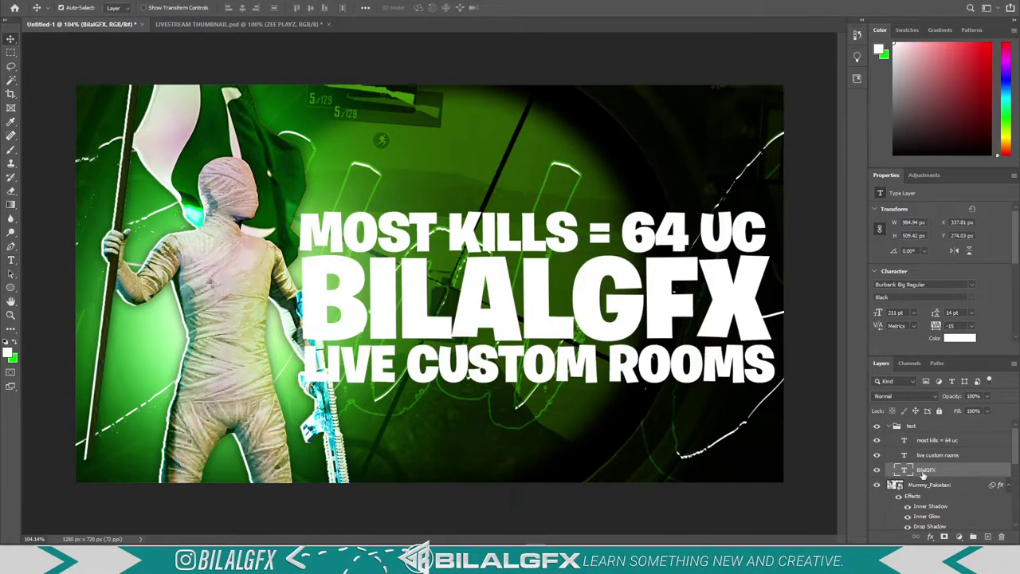
pyautogui.rightClick(946, 475)
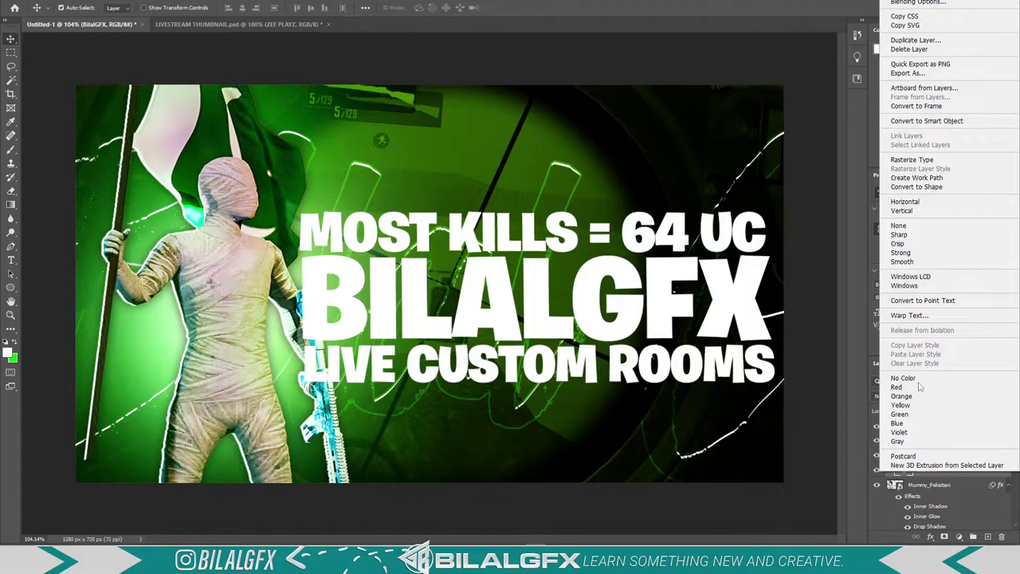
pyautogui.click(913, 3)
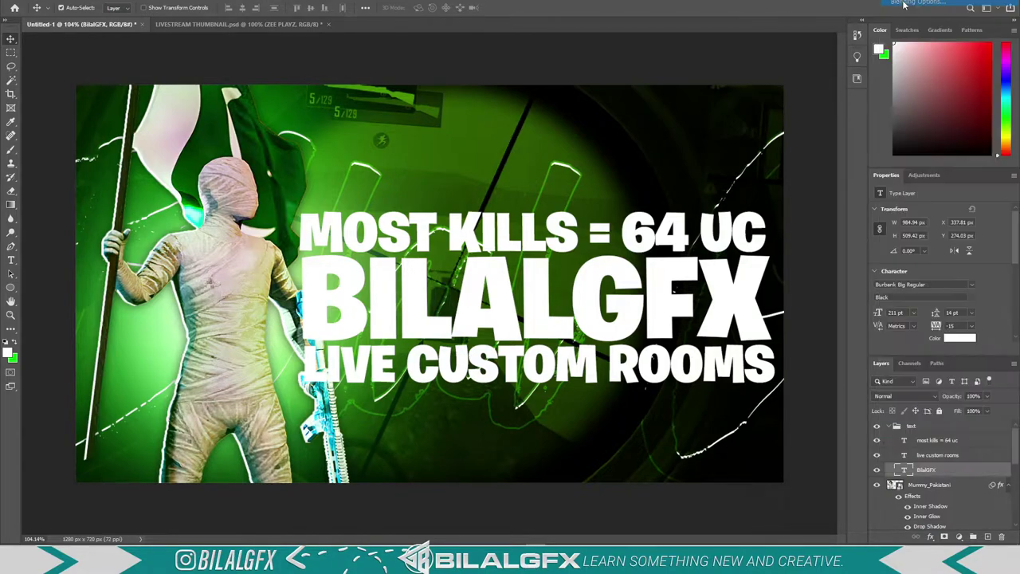
pyautogui.moveTo(662, 275); pyautogui.dragTo(207, 4)
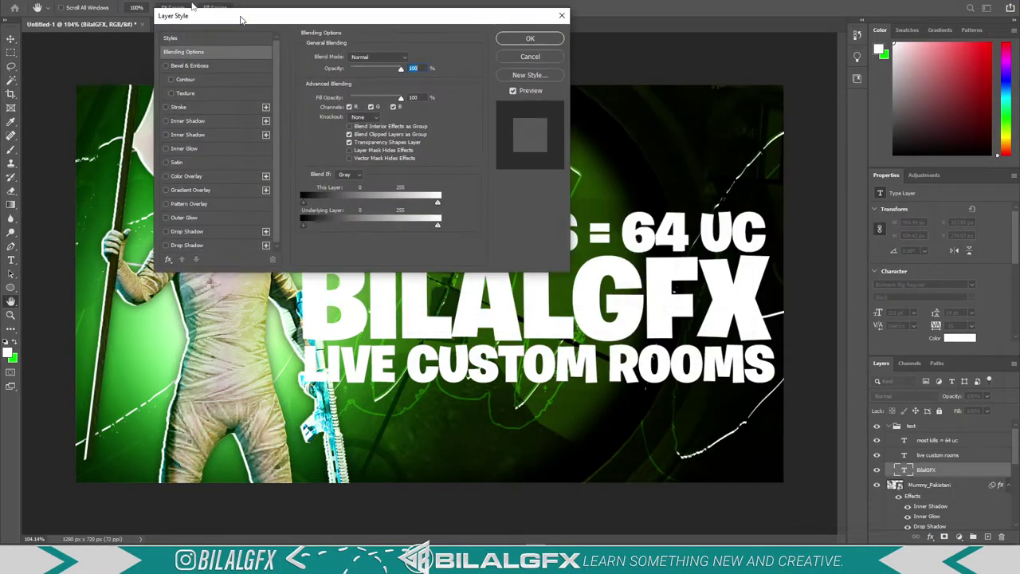
# Add a Gradient Overlay using a yellow-orange preset from All Gradients Collection
pyautogui.click(159, 168)
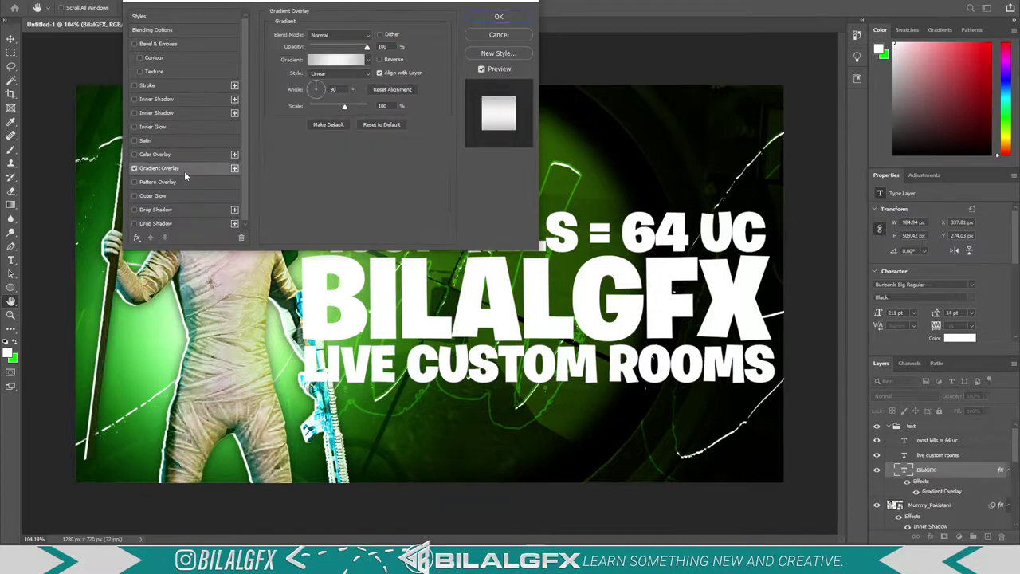
pyautogui.click(368, 61)
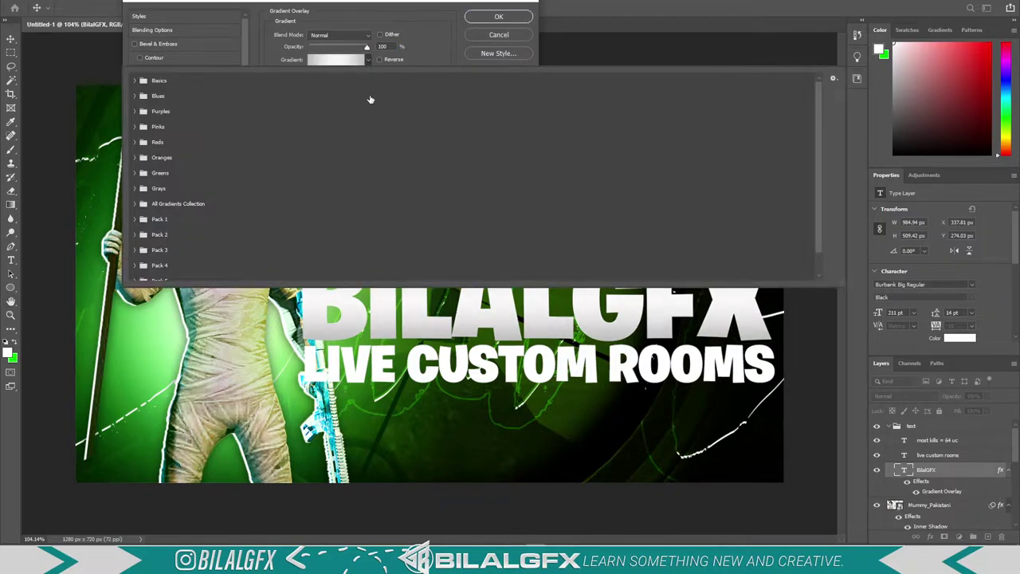
pyautogui.click(143, 209)
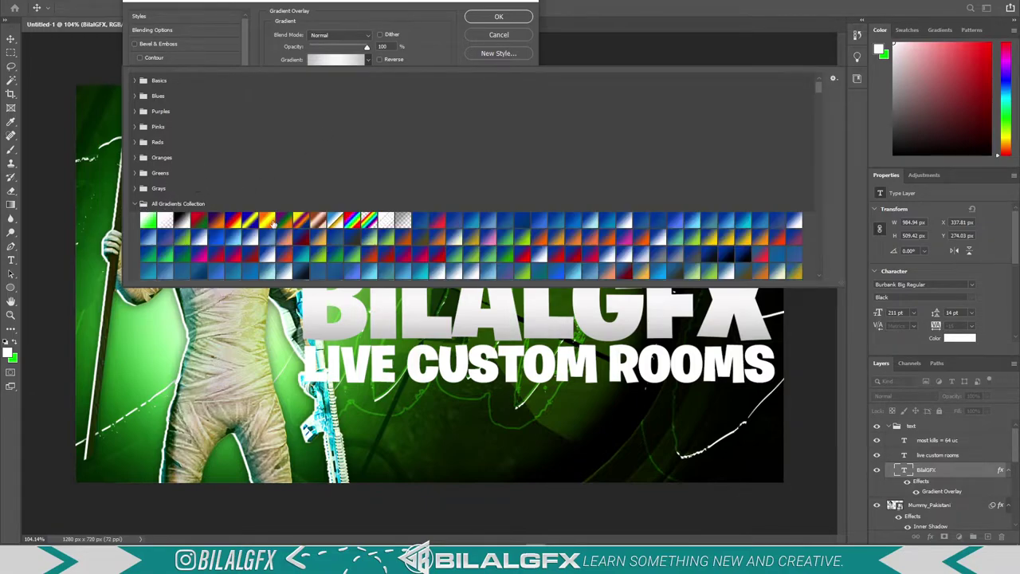
pyautogui.scroll(-2, 797, 175)
pyautogui.moveTo(819, 85); pyautogui.dragTo(824, 273)
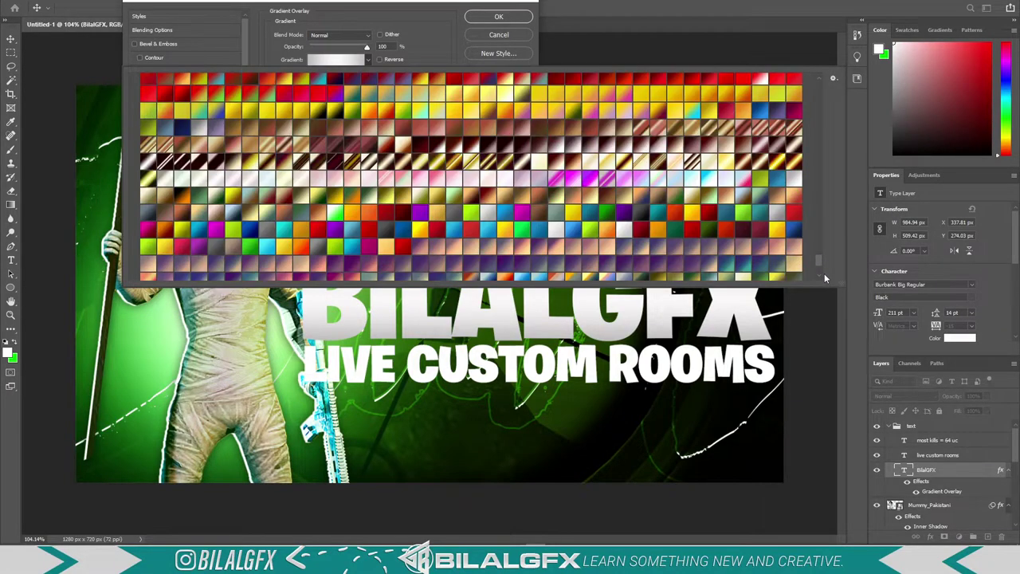
pyautogui.scroll(2, 832, 255)
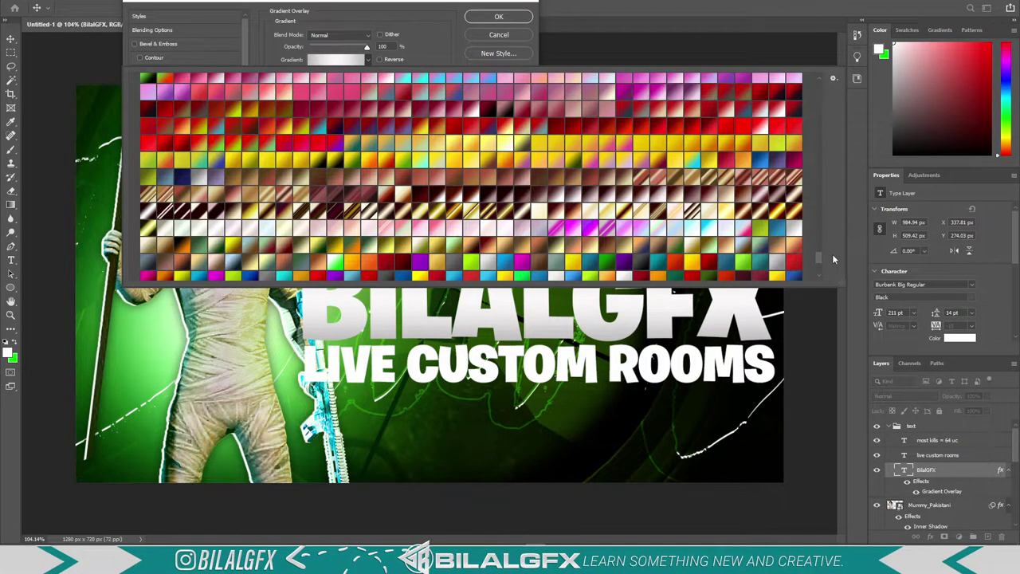
pyautogui.click(706, 144)
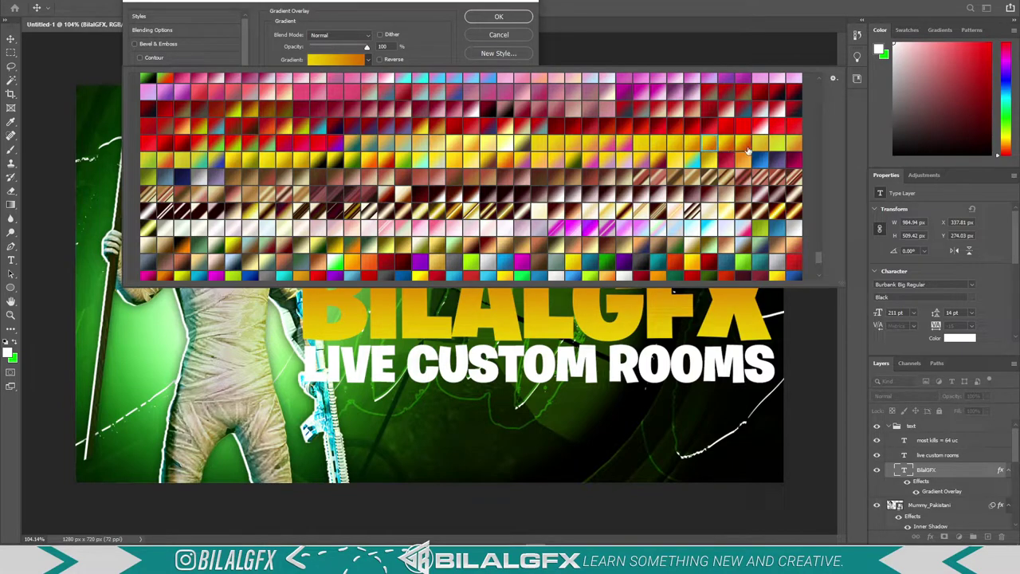
pyautogui.click(746, 149)
pyautogui.click(441, 42)
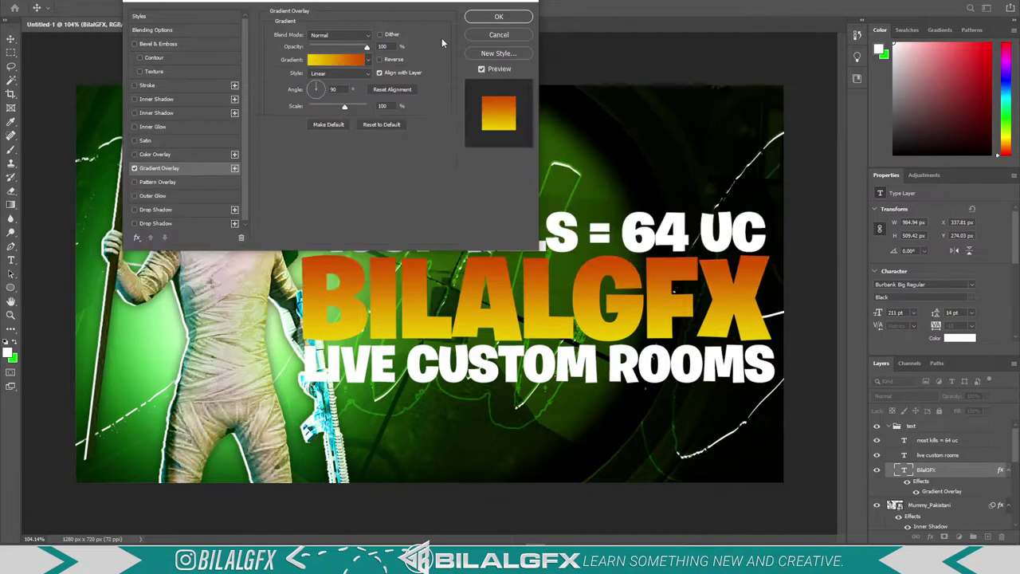
# Set the gradient style to Reflected and enable Inner Shadow
pyautogui.click(357, 74)
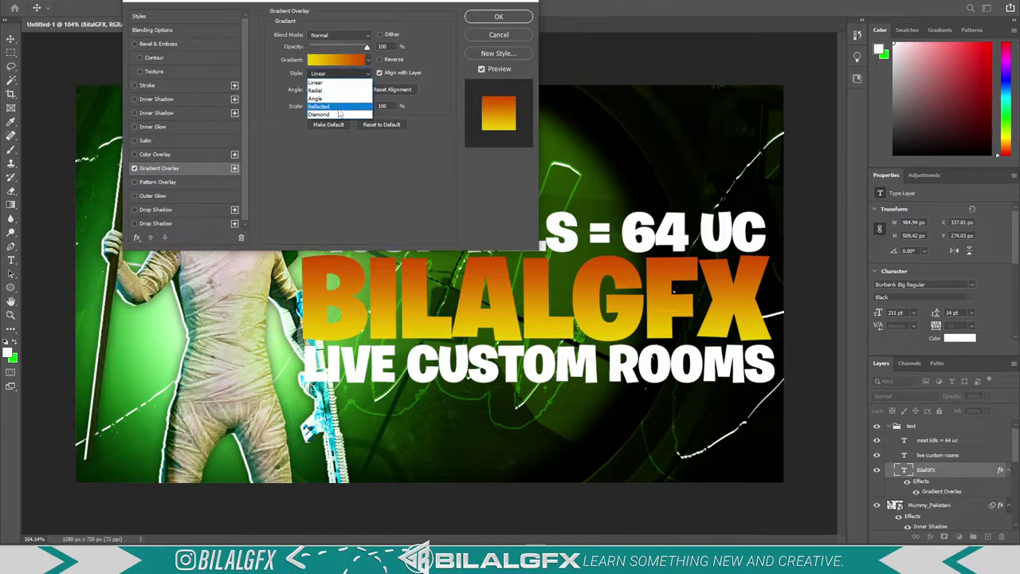
pyautogui.click(338, 107)
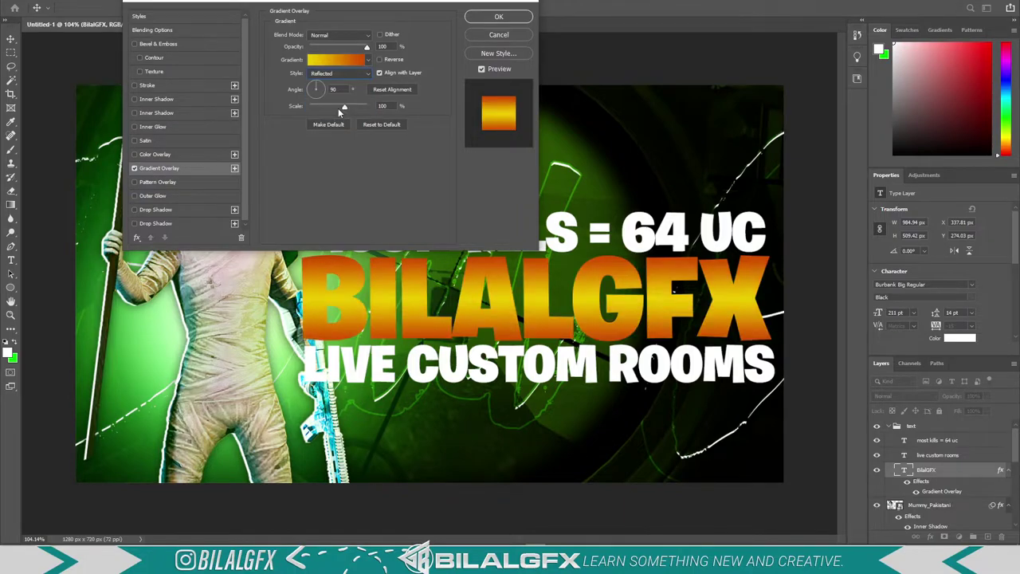
pyautogui.click(178, 101)
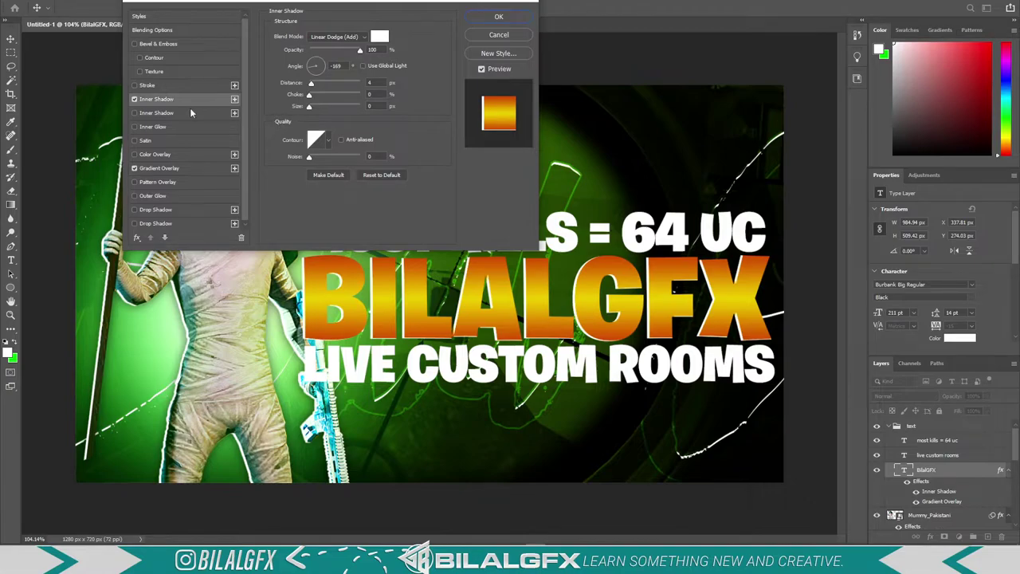
# Give the inner shadow a 101° angle and a pure yellow colour
pyautogui.click(316, 63)
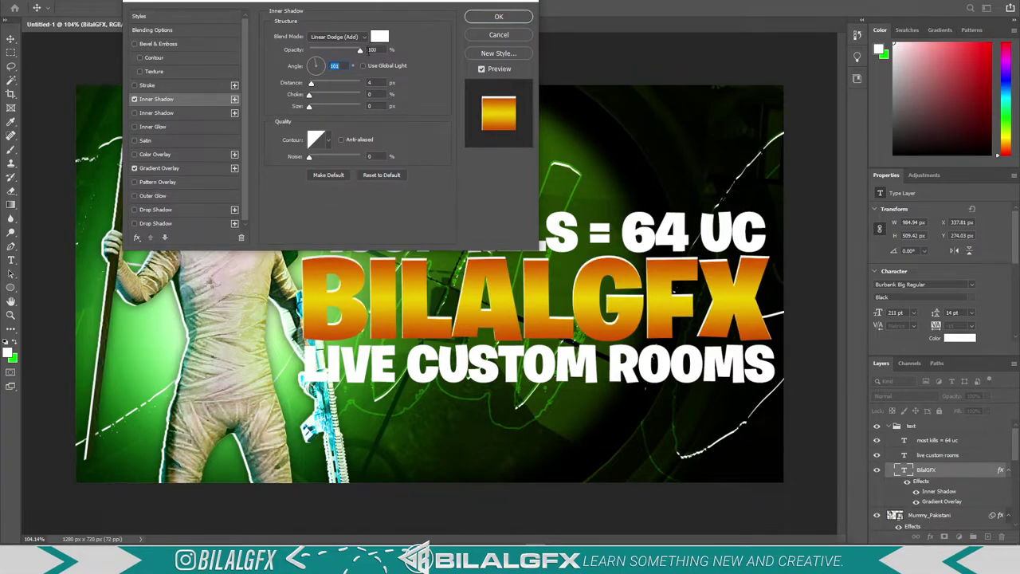
pyautogui.click(381, 38)
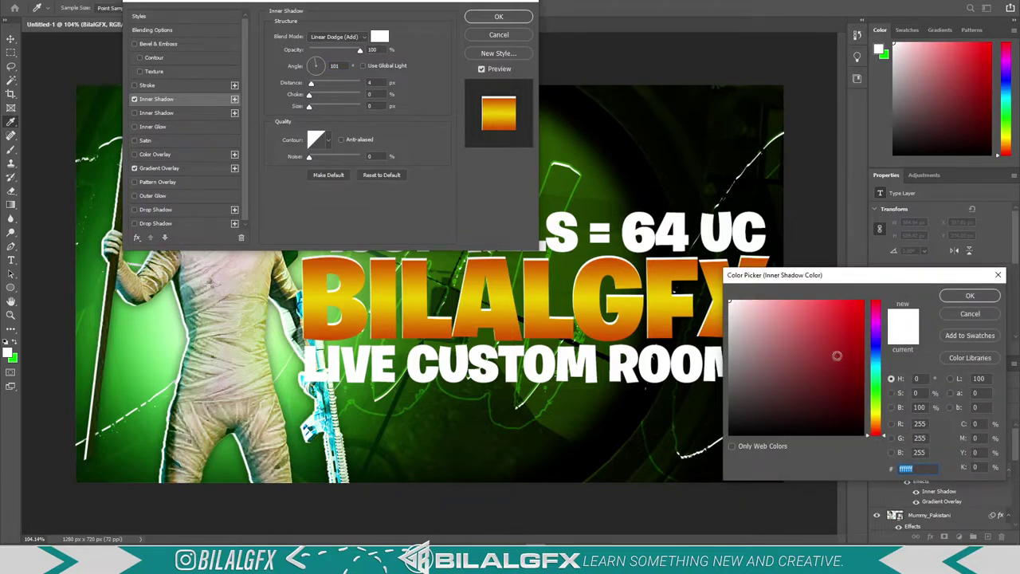
pyautogui.moveTo(881, 414); pyautogui.dragTo(882, 409)
pyautogui.click(864, 301)
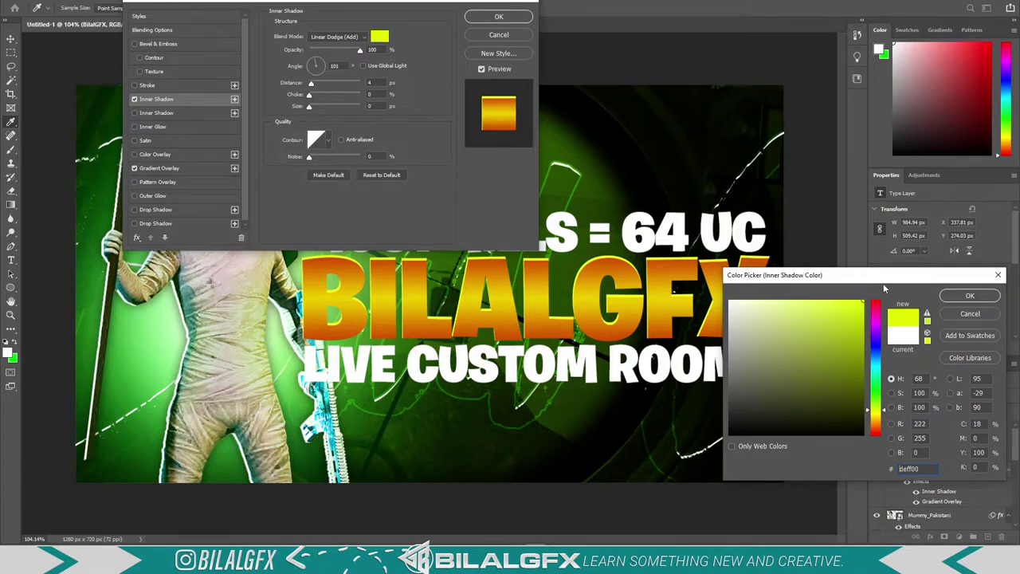
pyautogui.moveTo(880, 429); pyautogui.dragTo(880, 416)
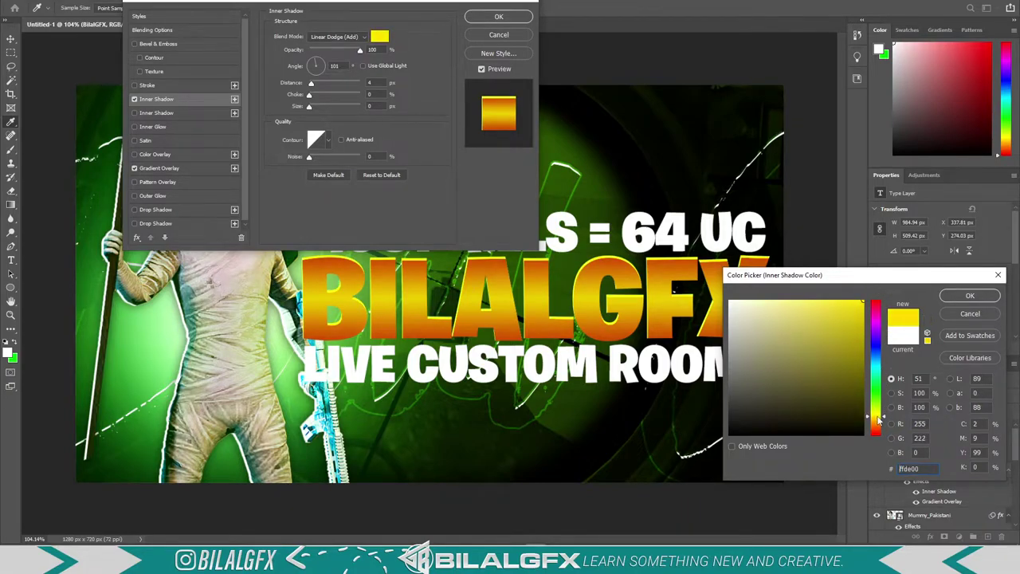
pyautogui.click(969, 296)
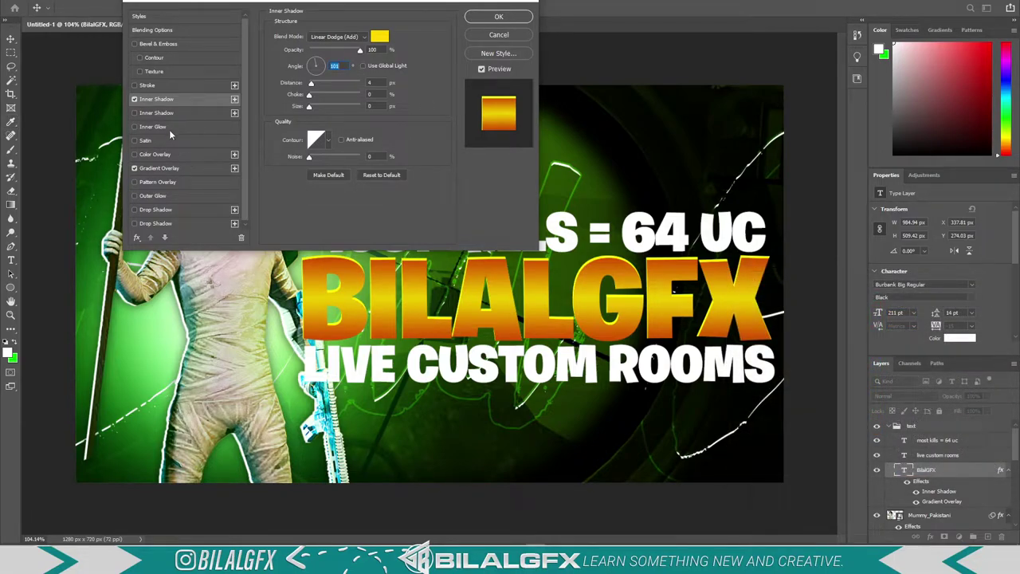
# Enable two drop shadows, set the second to 32 px size and 100% opacity, and apply
pyautogui.click(154, 224)
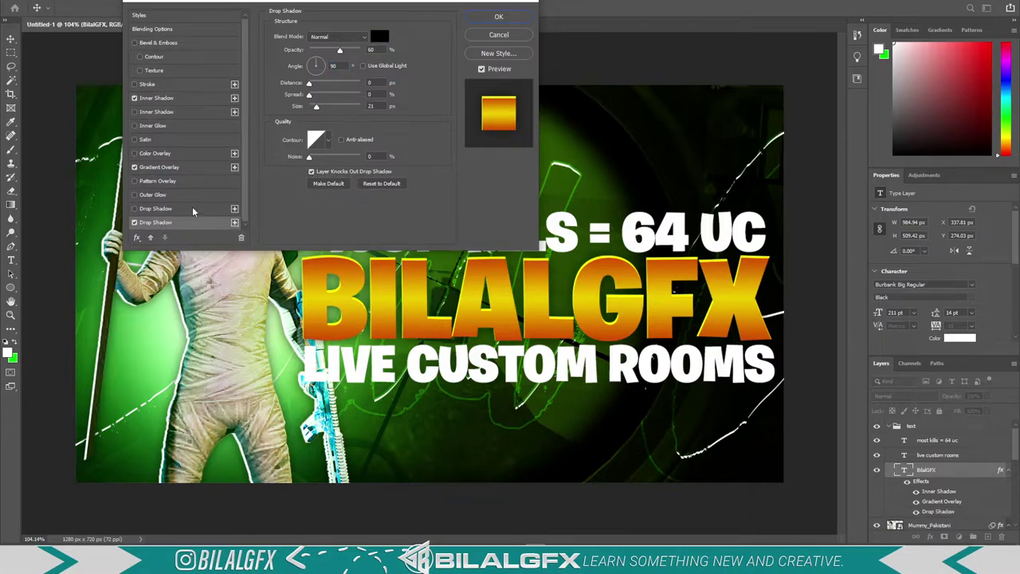
pyautogui.click(196, 209)
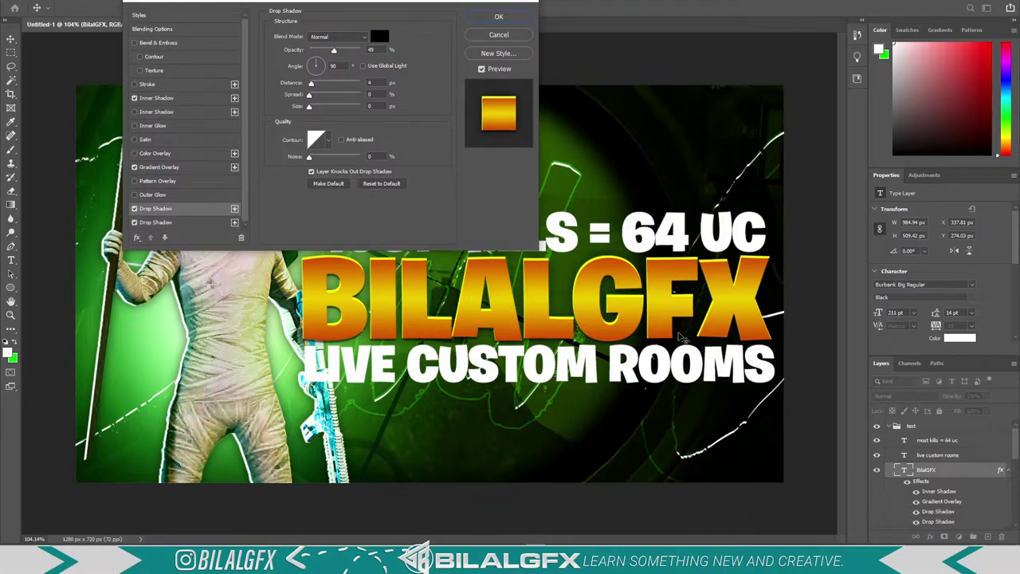
pyautogui.click(160, 223)
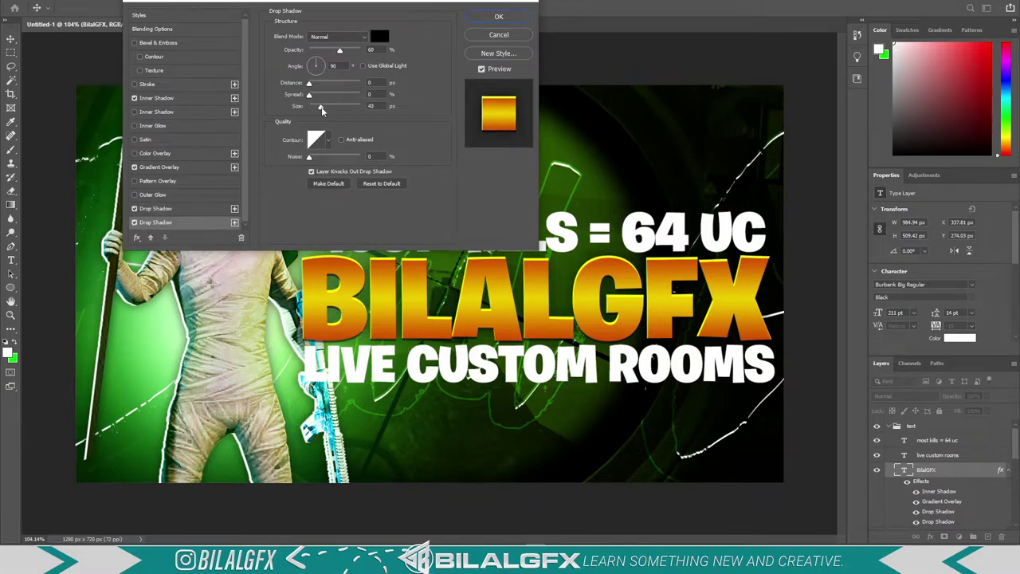
pyautogui.moveTo(319, 109); pyautogui.dragTo(321, 109)
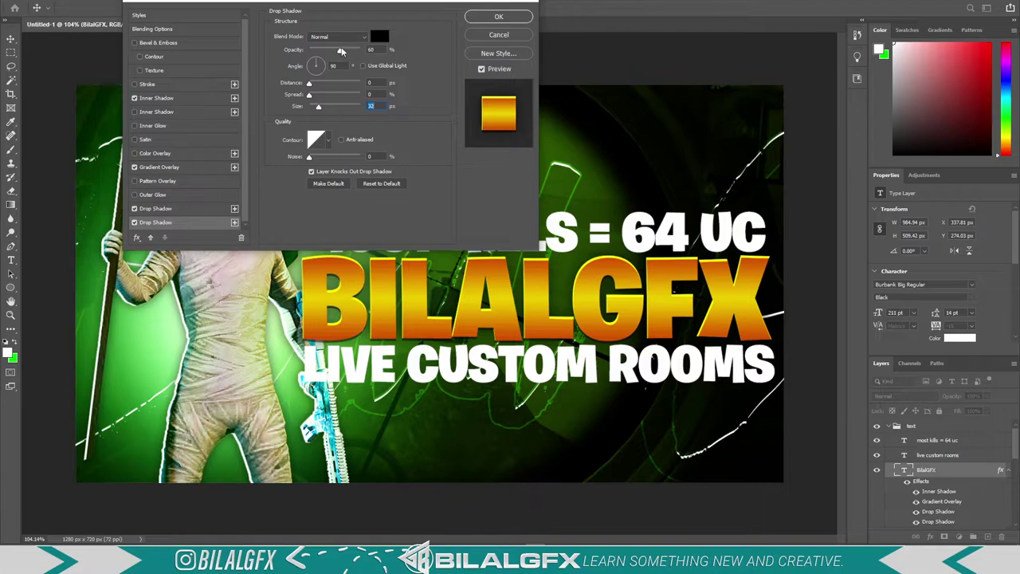
pyautogui.moveTo(341, 50); pyautogui.dragTo(398, 51)
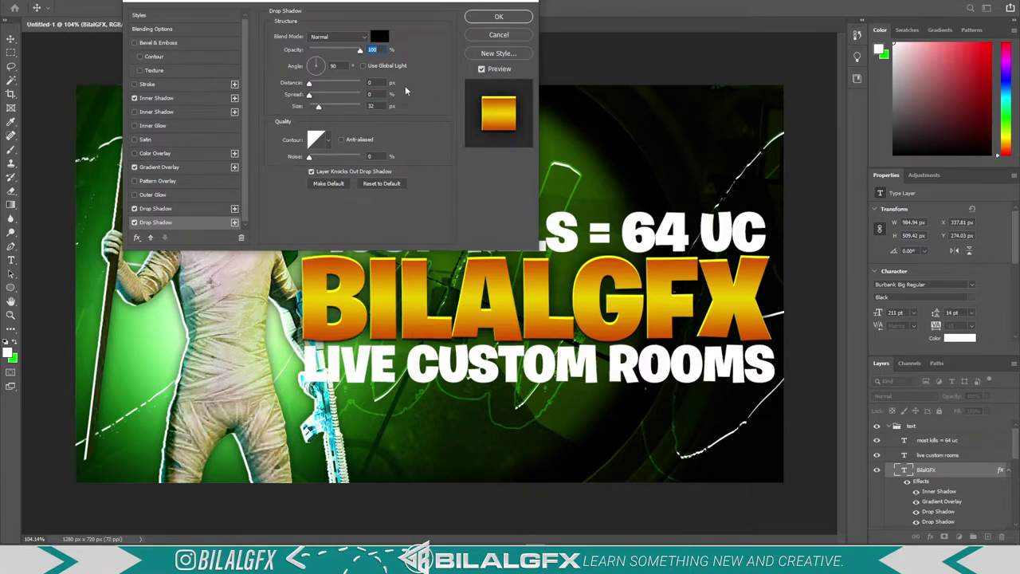
pyautogui.click(499, 17)
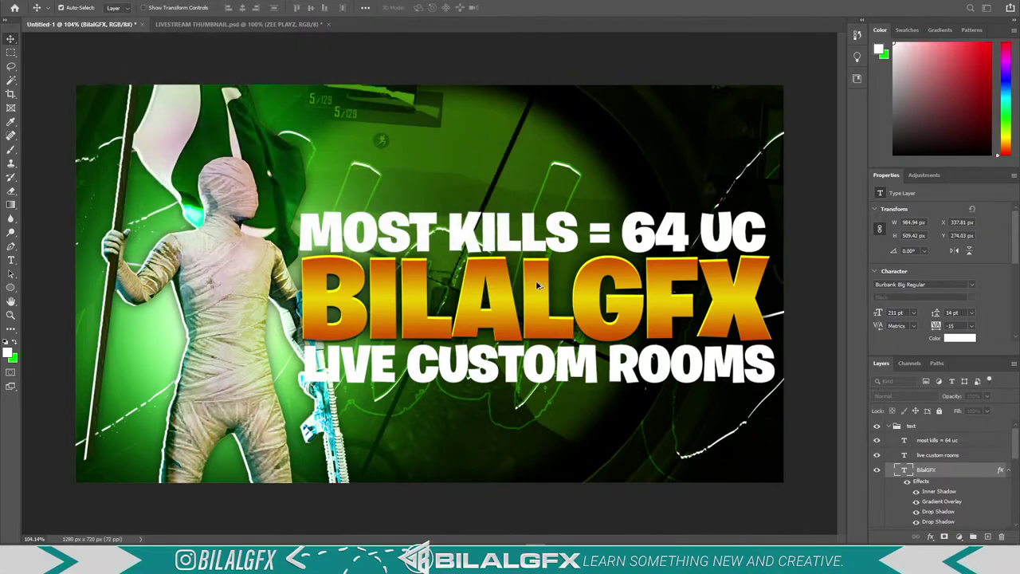
# Copy the BilalGFX layer style and paste it onto the MOST KILLS = 64 UC layer
pyautogui.scroll(-5, 532, 328)
pyautogui.scroll(1, 533, 328)
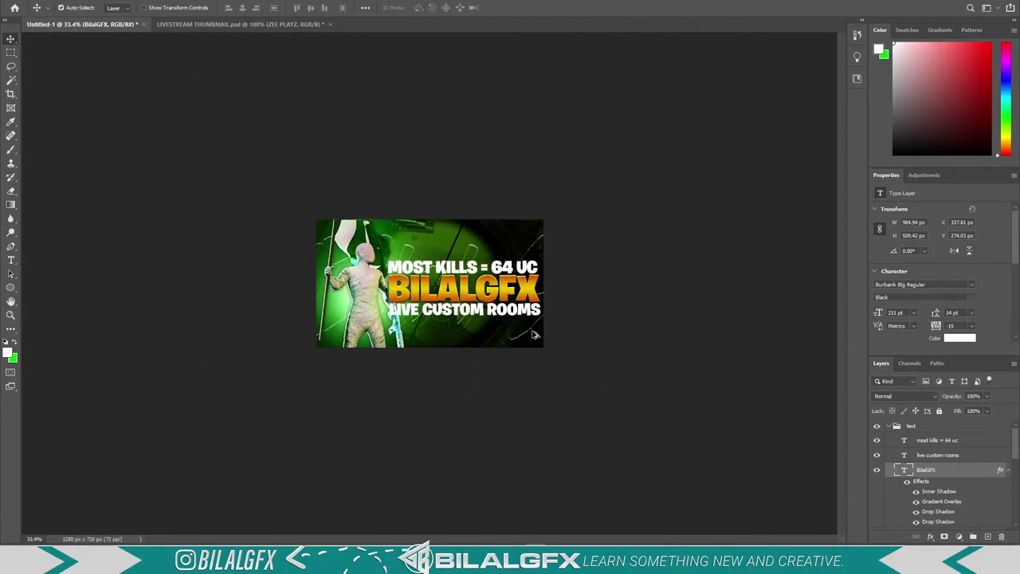
pyautogui.scroll(2, 558, 325)
pyautogui.scroll(1, 582, 323)
pyautogui.scroll(1, 601, 322)
pyautogui.scroll(1, 601, 322)
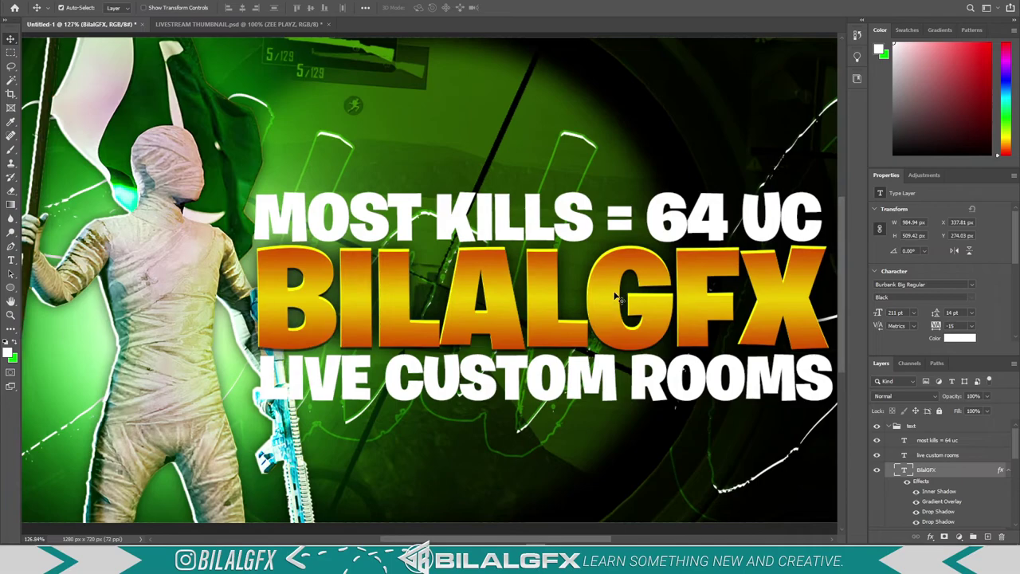
pyautogui.scroll(1, 618, 301)
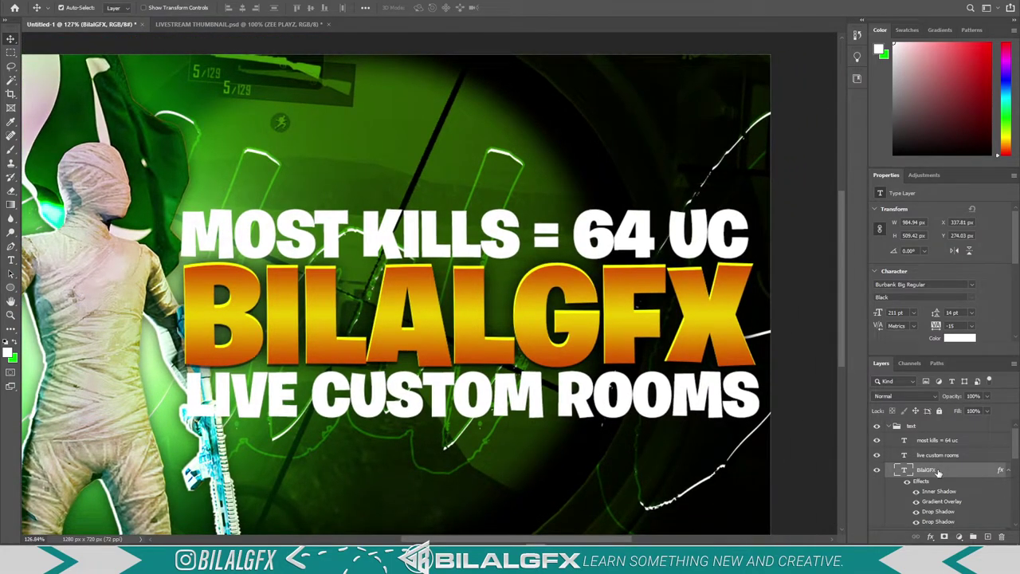
pyautogui.rightClick(938, 473)
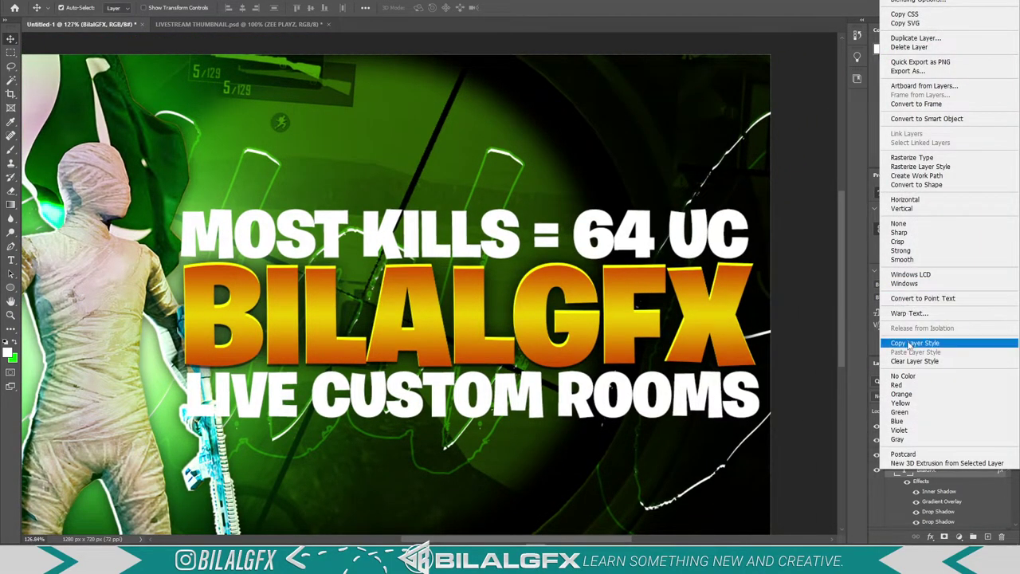
pyautogui.click(893, 342)
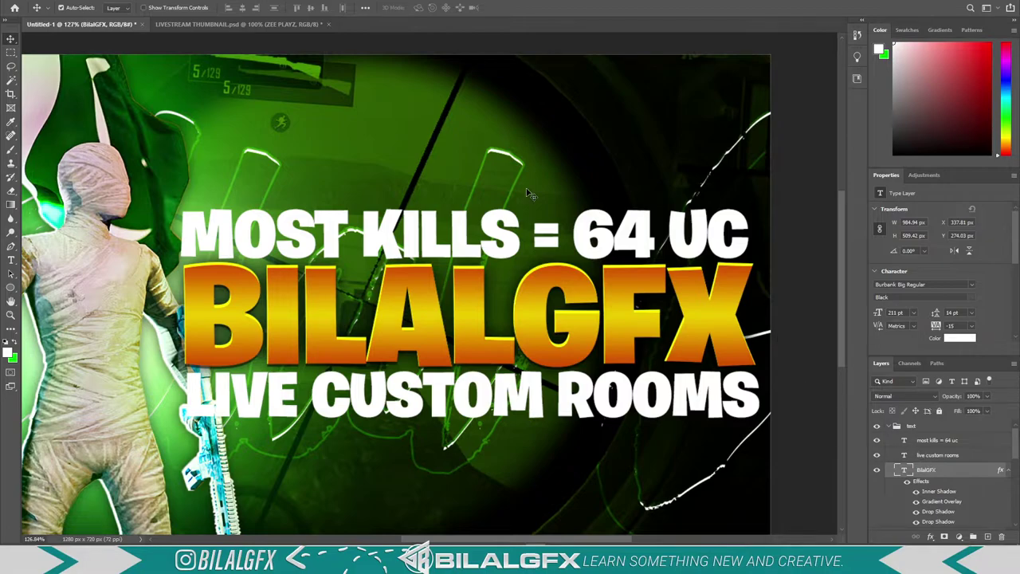
pyautogui.click(502, 232)
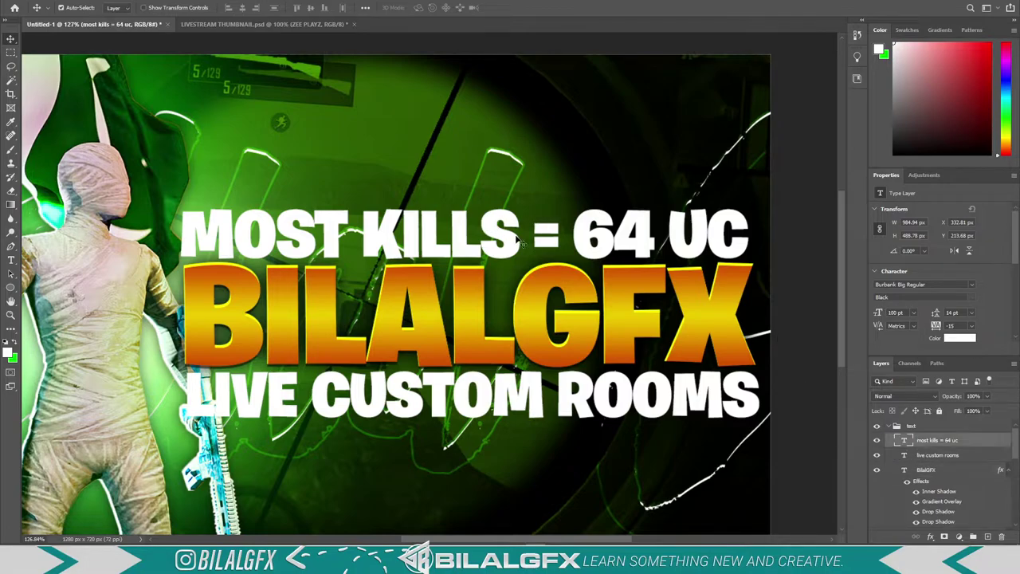
pyautogui.rightClick(941, 444)
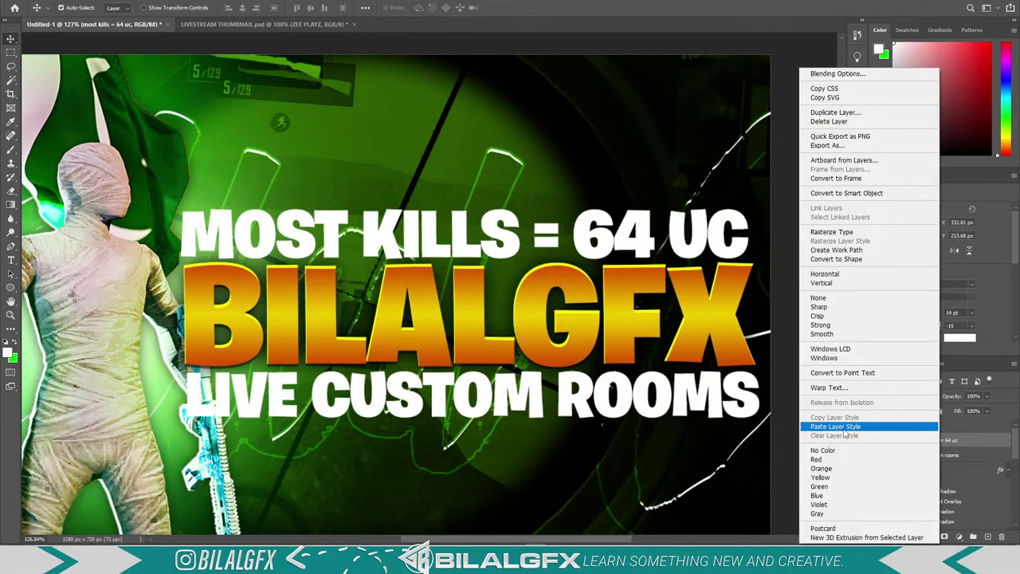
pyautogui.click(844, 425)
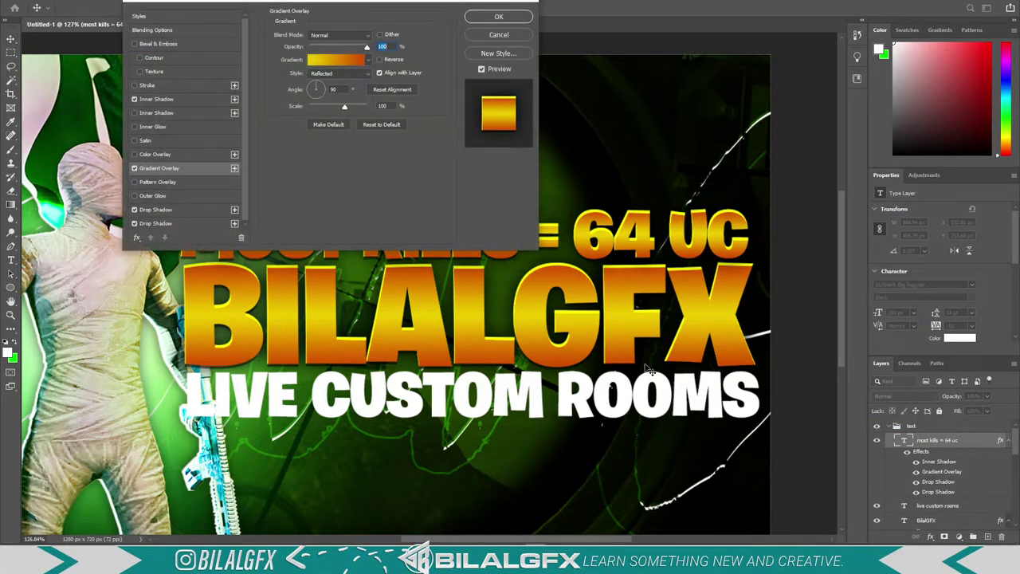
# Change the gradient overlay to a white-to-grey silver preset
pyautogui.click(366, 60)
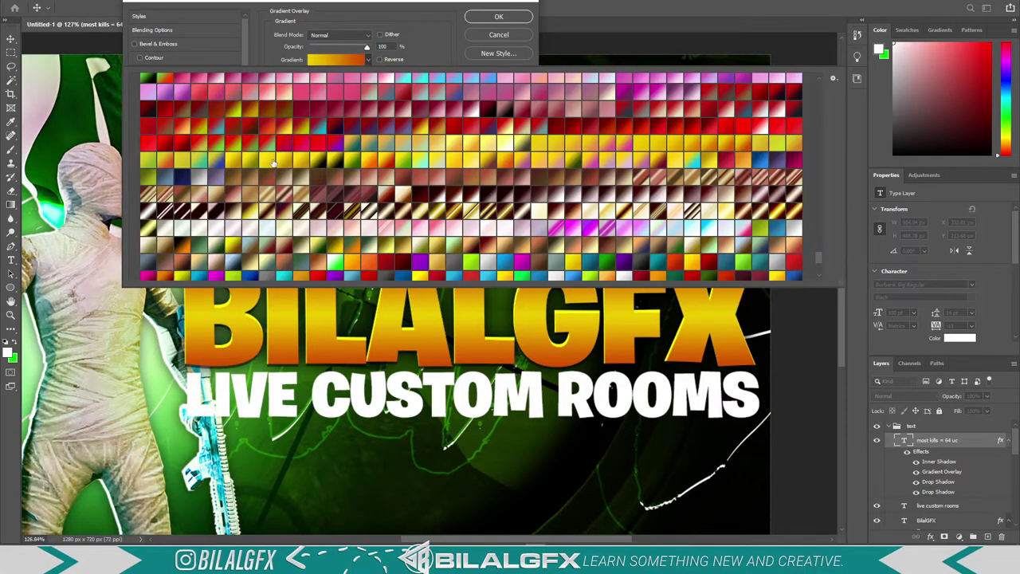
pyautogui.scroll(-1, 179, 203)
pyautogui.scroll(-2, 180, 203)
pyautogui.scroll(-1, 179, 203)
pyautogui.scroll(-1, 191, 192)
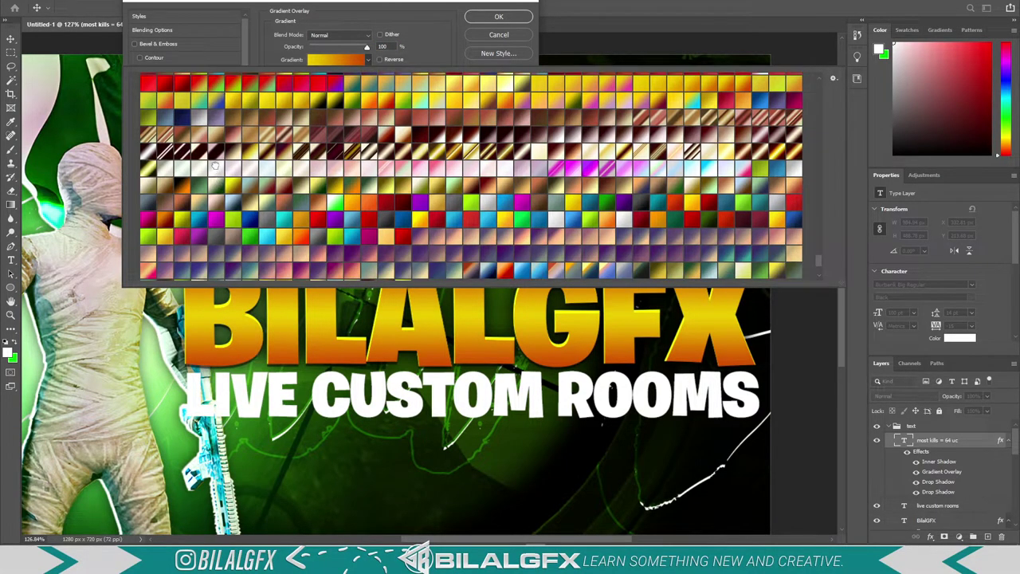
pyautogui.click(215, 168)
pyautogui.click(794, 172)
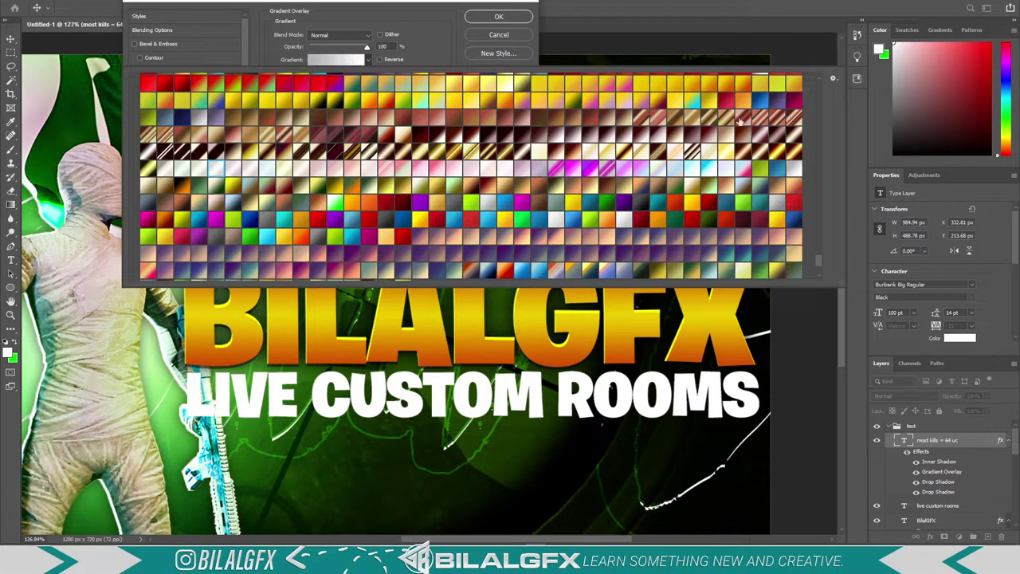
pyautogui.click(461, 34)
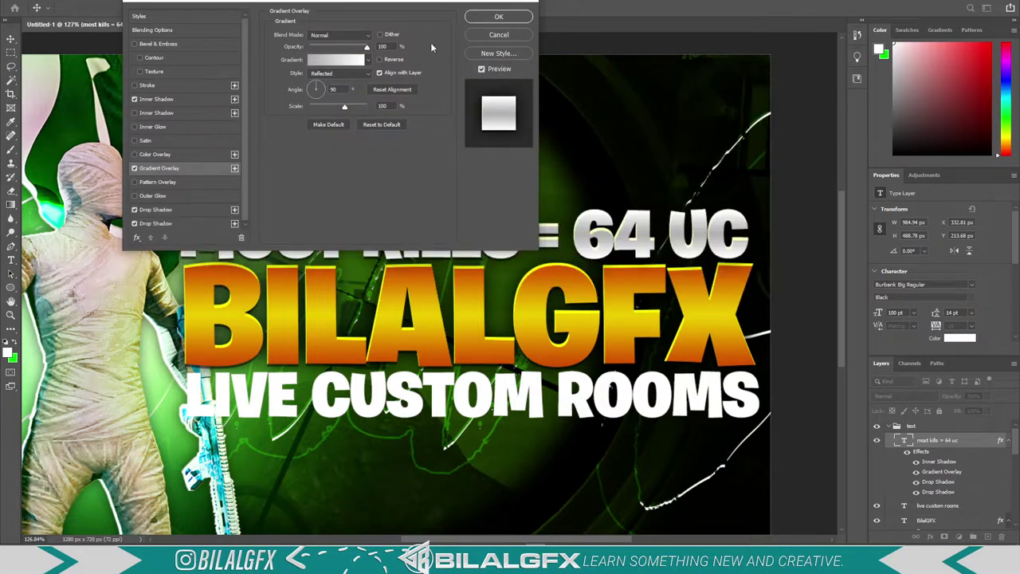
# Set the inner shadow colour to white and apply the style
pyautogui.moveTo(240, 16); pyautogui.dragTo(731, 319)
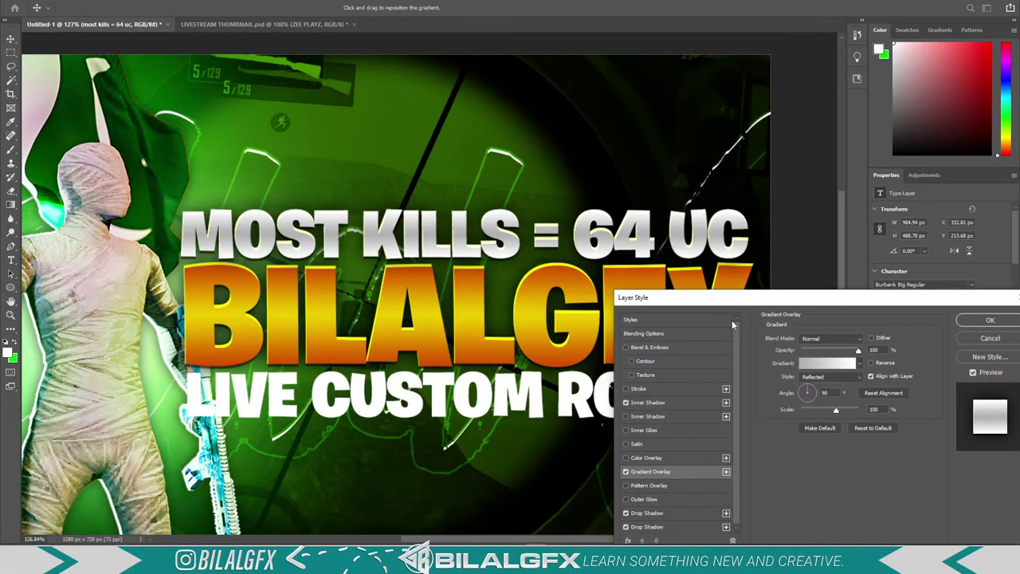
pyautogui.click(663, 402)
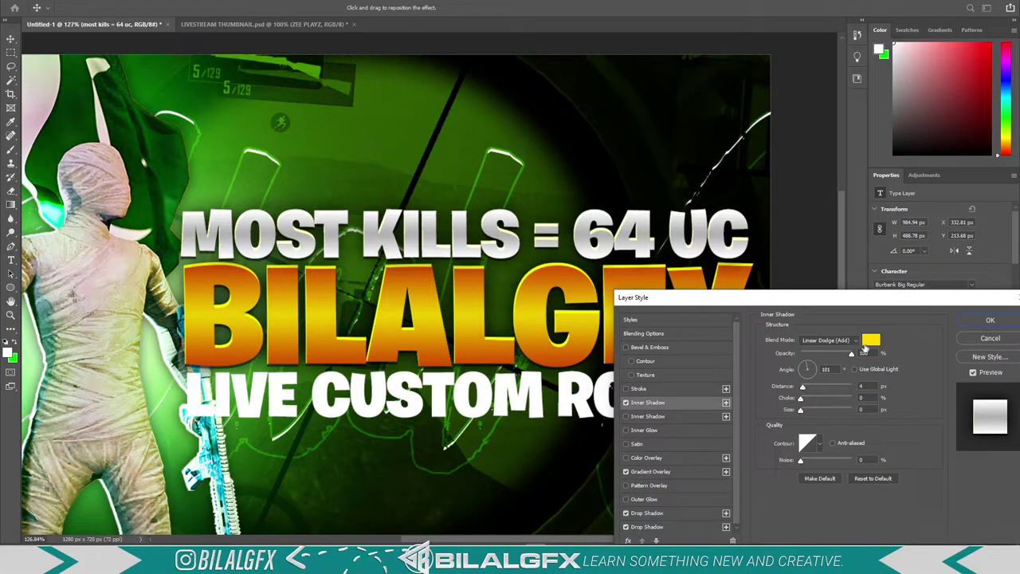
pyautogui.click(871, 339)
pyautogui.click(729, 301)
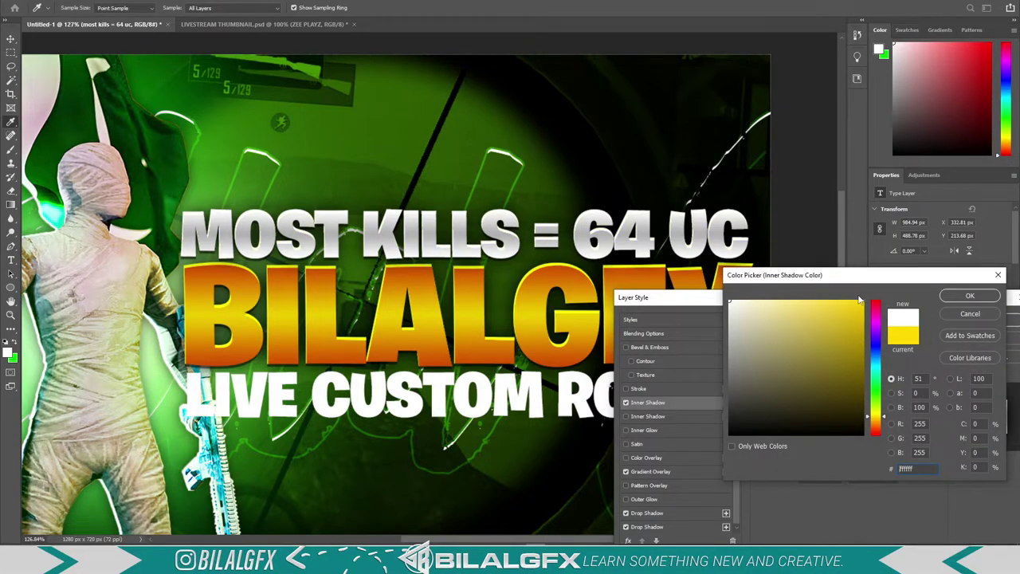
pyautogui.click(970, 296)
pyautogui.click(992, 320)
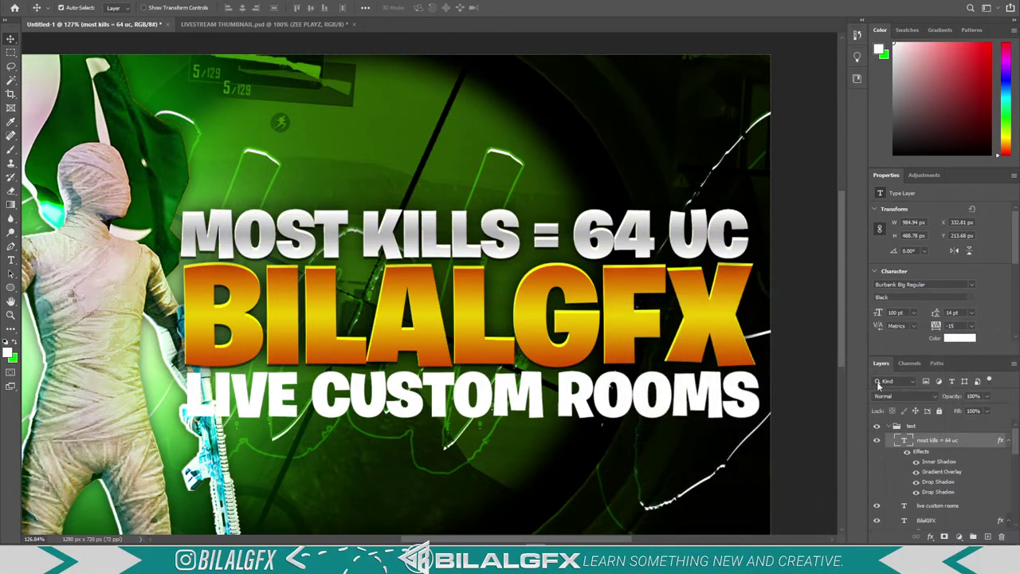
# Copy the MOST KILLS layer style and paste it onto the LIVE CUSTOM ROOMS layer
pyautogui.rightClick(924, 442)
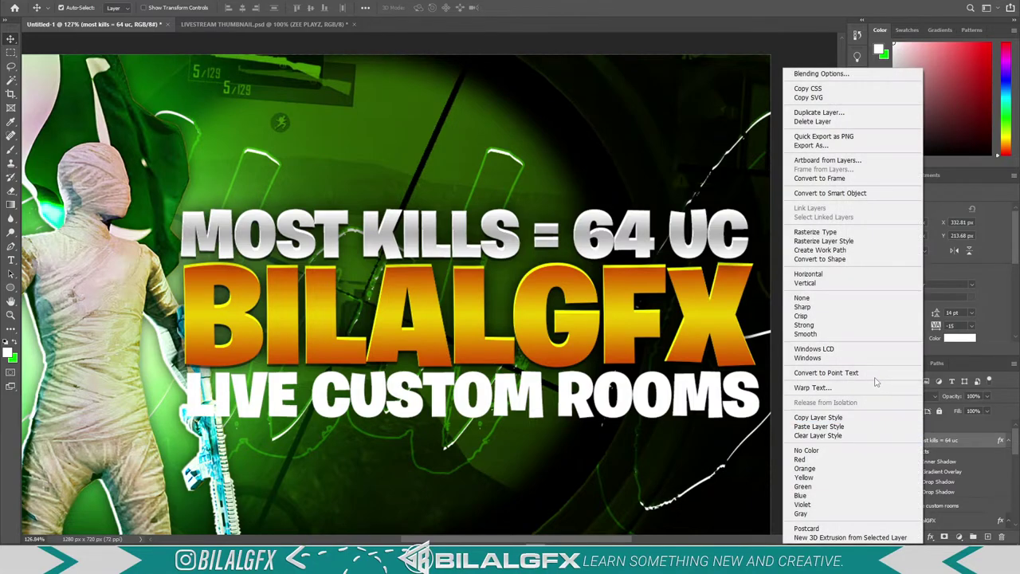
pyautogui.click(845, 417)
pyautogui.scroll(-1, 919, 488)
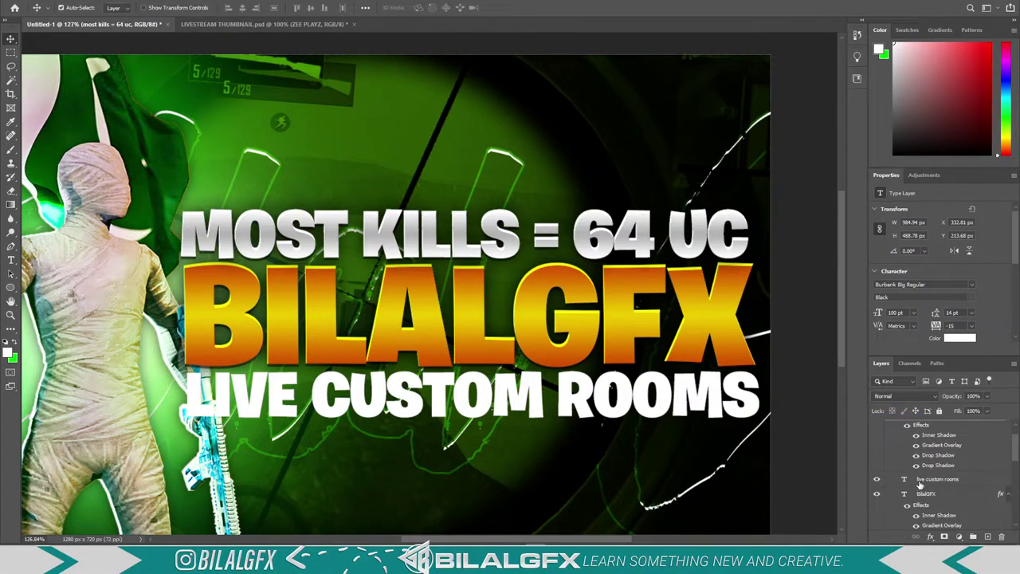
pyautogui.click(925, 479)
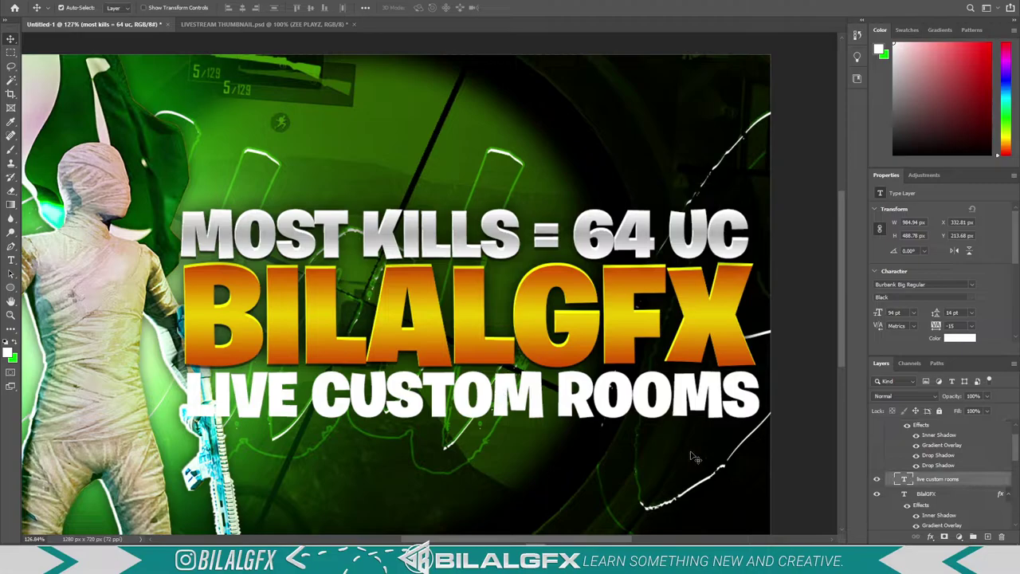
pyautogui.rightClick(917, 481)
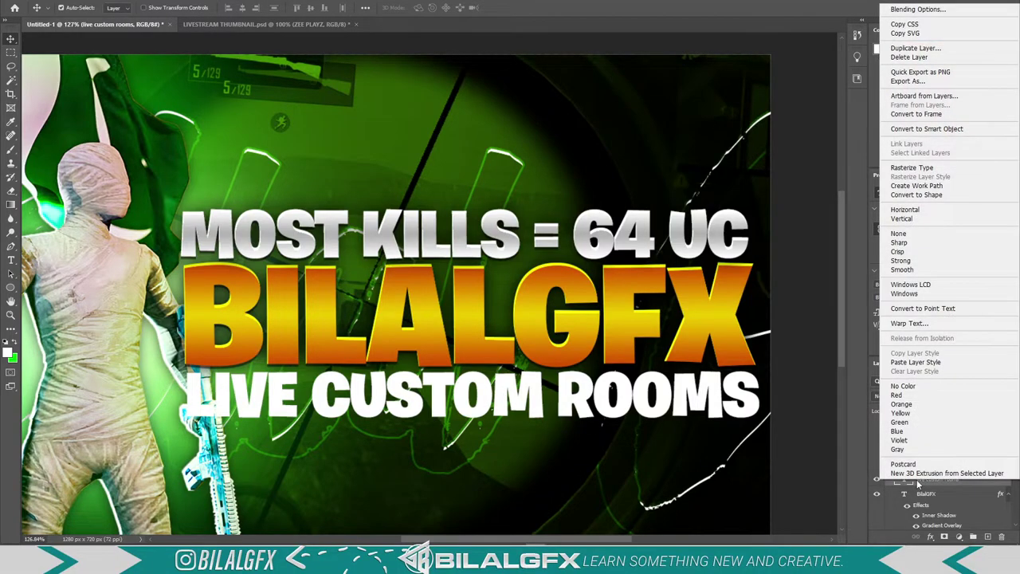
pyautogui.click(939, 366)
# Scroll the Layers panel down and select the Mummy_Pakistani layer
pyautogui.scroll(-5, 694, 367)
pyautogui.scroll(3, 605, 359)
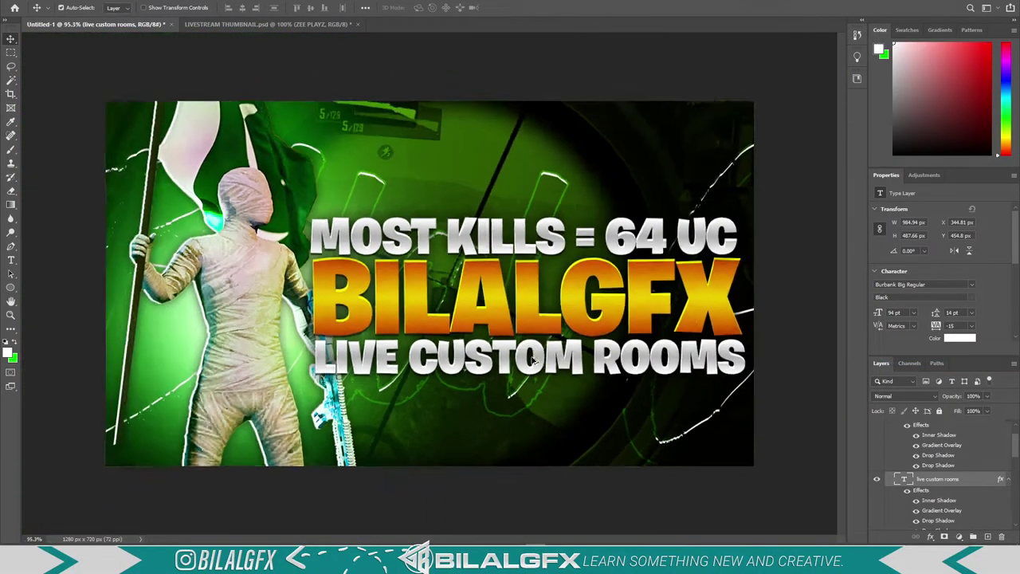
pyautogui.scroll(-3, 545, 338)
pyautogui.scroll(2, 502, 315)
pyautogui.scroll(-2, 919, 466)
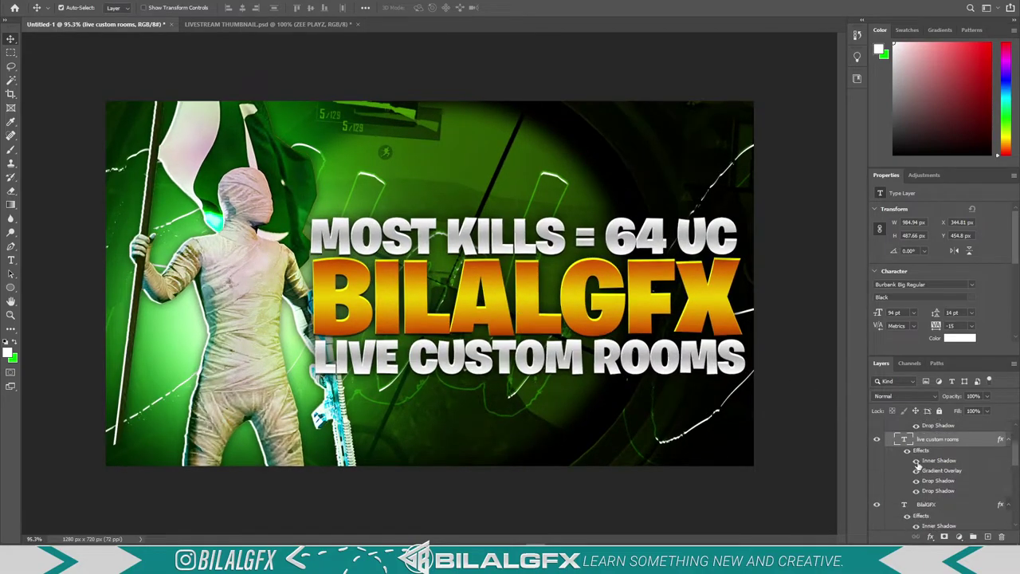
pyautogui.scroll(-2, 942, 513)
pyautogui.click(937, 517)
pyautogui.scroll(-2, 955, 523)
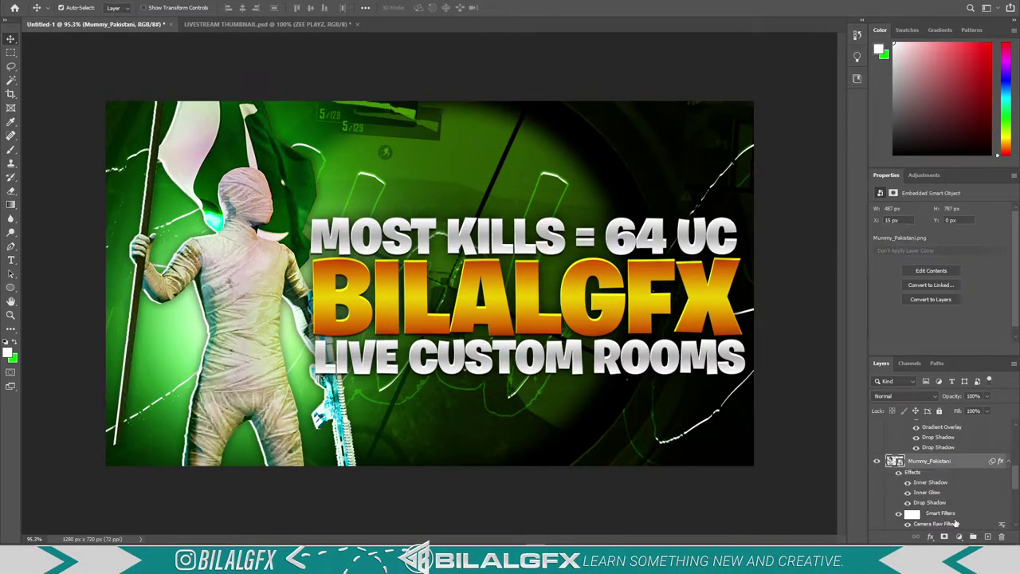
# Add a new layer above Mummy_Pakistani, clip it to the layer below, and switch to the Brush tool
pyautogui.click(987, 537)
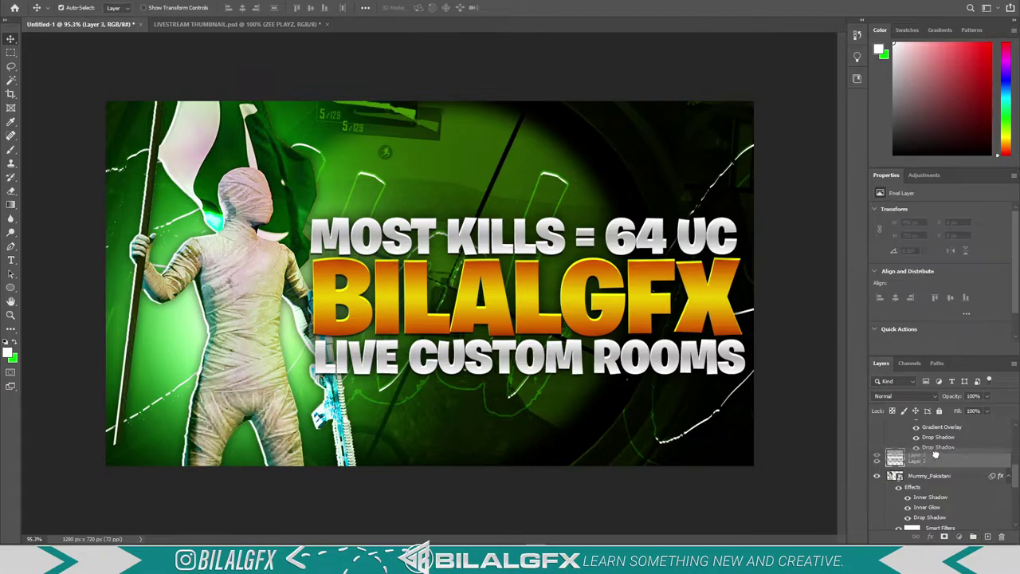
pyautogui.keyDown('alt'); pyautogui.click(940, 469); pyautogui.keyUp('alt')
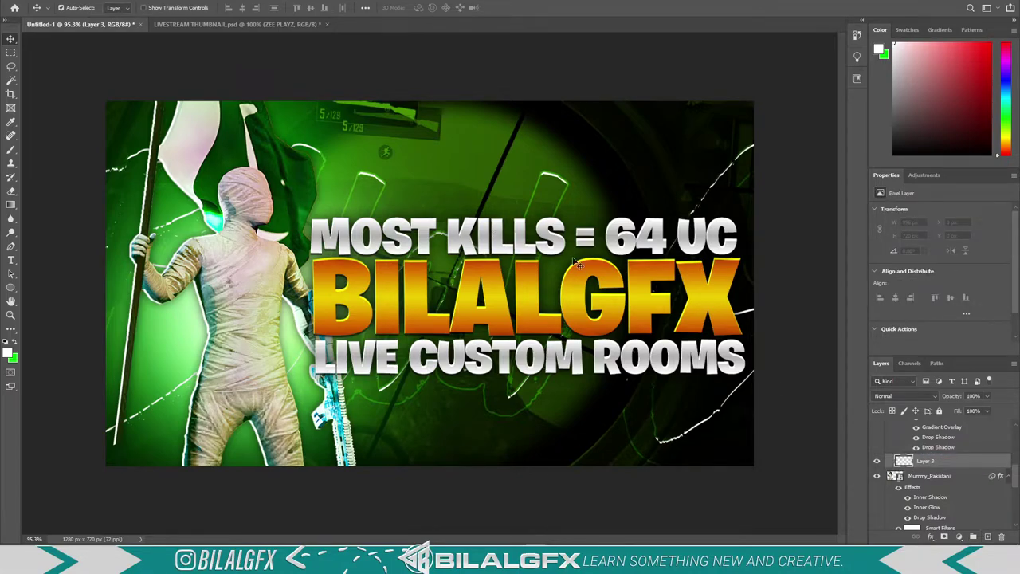
pyautogui.press('b')
pyautogui.scroll(2, 528, 295)
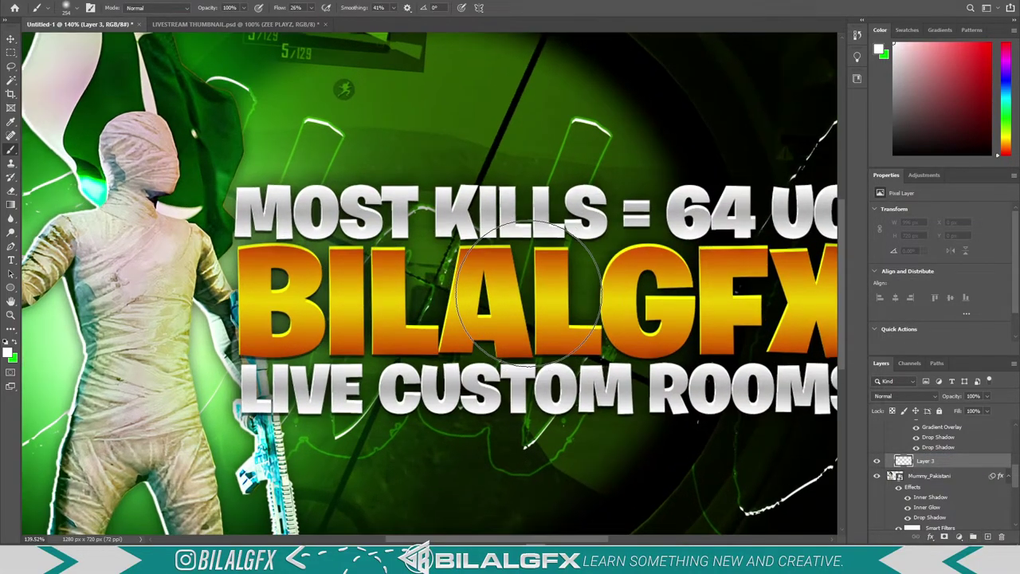
pyautogui.scroll(1, 528, 295)
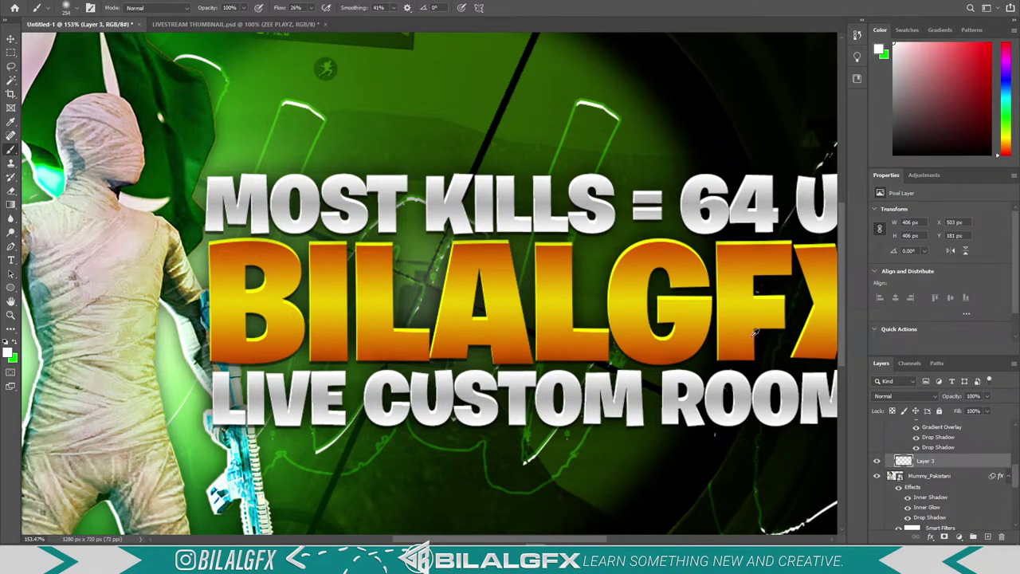
# Paint soft black shading around the headline with brushes of about 322 px and 242 px
pyautogui.keyDown('alt'); pyautogui.click(706, 287); pyautogui.keyUp('alt')
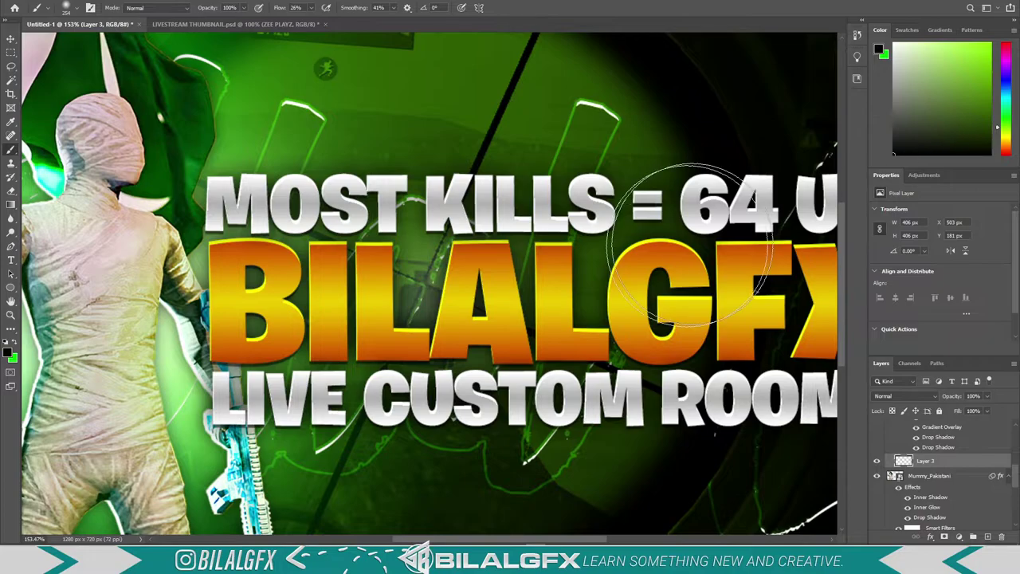
pyautogui.moveTo(691, 246); pyautogui.dragTo(316, 251)
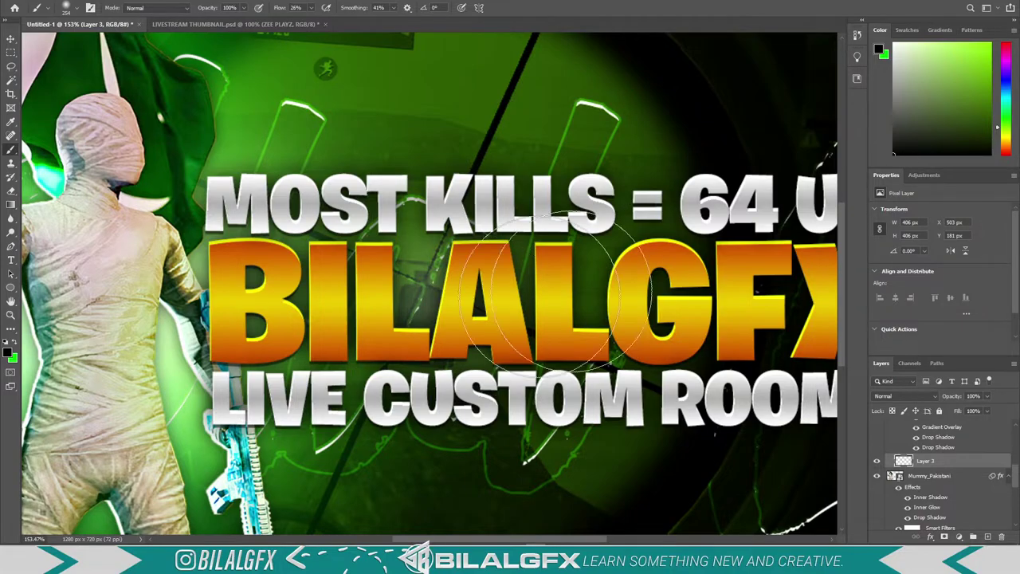
pyautogui.rightClick(319, 249)
pyautogui.press('Escape')
pyautogui.moveTo(291, 279); pyautogui.dragTo(423, 291)
pyautogui.moveTo(263, 223); pyautogui.dragTo(191, 160)
pyautogui.hotkey('ctrl', '0')
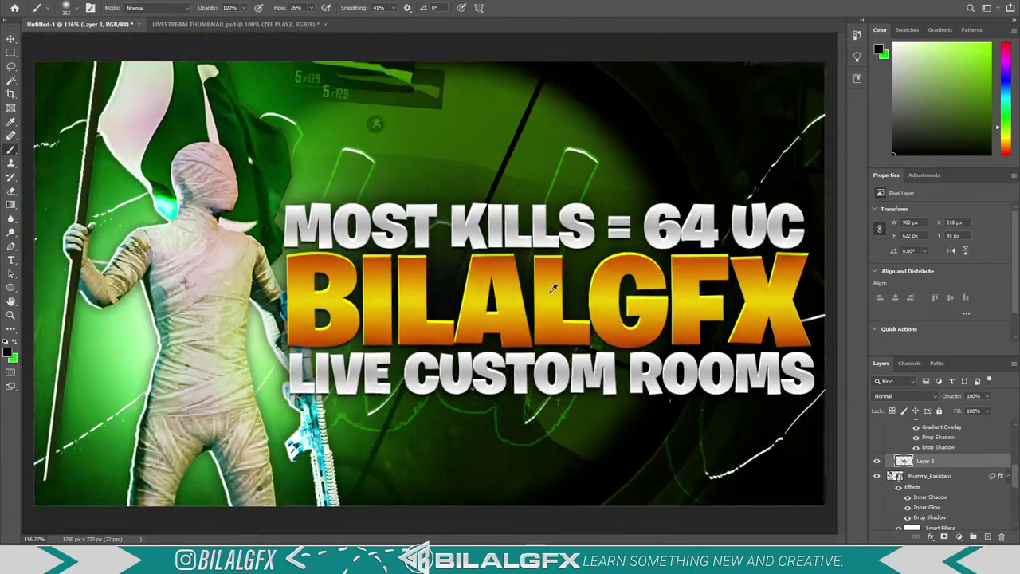
pyautogui.scroll(2, 595, 286)
pyautogui.moveTo(661, 302); pyautogui.dragTo(577, 306)
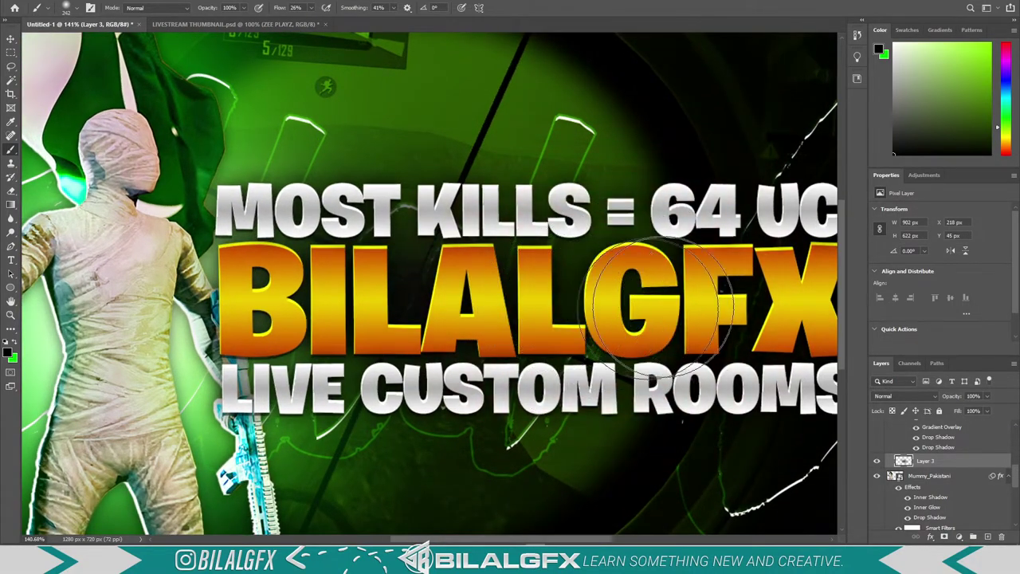
pyautogui.moveTo(660, 305); pyautogui.dragTo(322, 358)
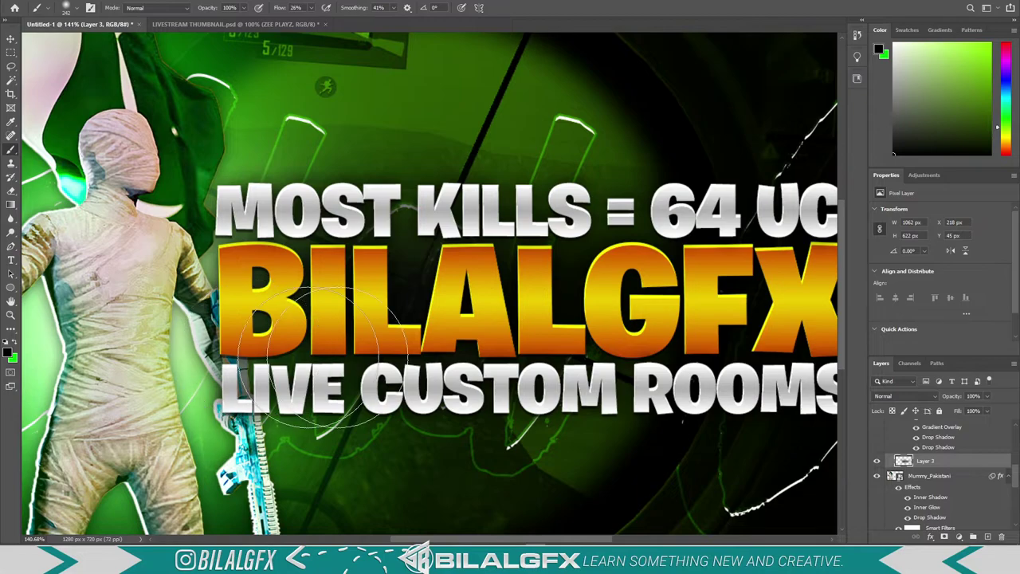
# Pan along the BILALGFX letters and shrink the brush to about 110 px
pyautogui.moveTo(836, 283); pyautogui.dragTo(653, 335)
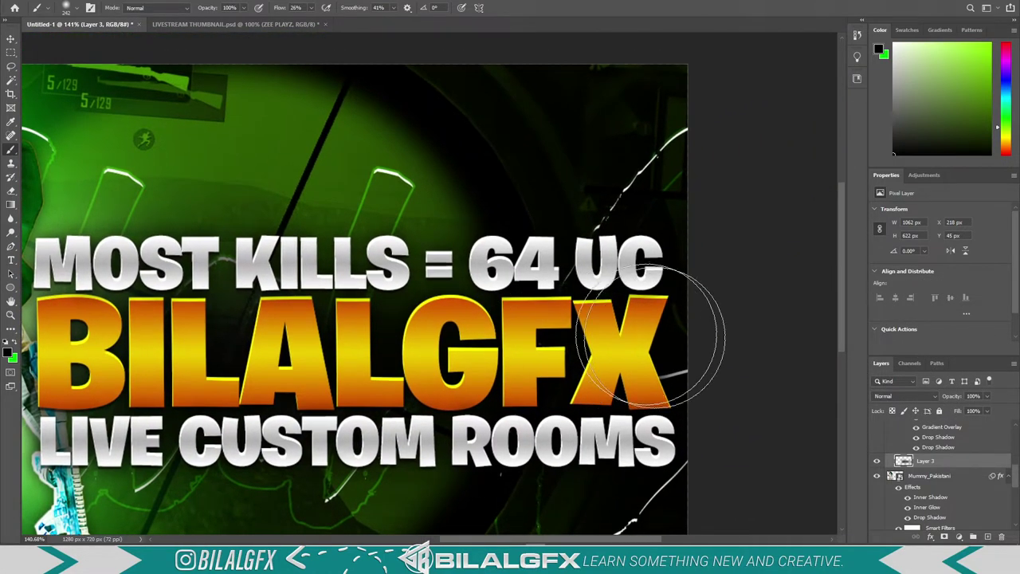
pyautogui.moveTo(430, 283); pyautogui.dragTo(489, 276)
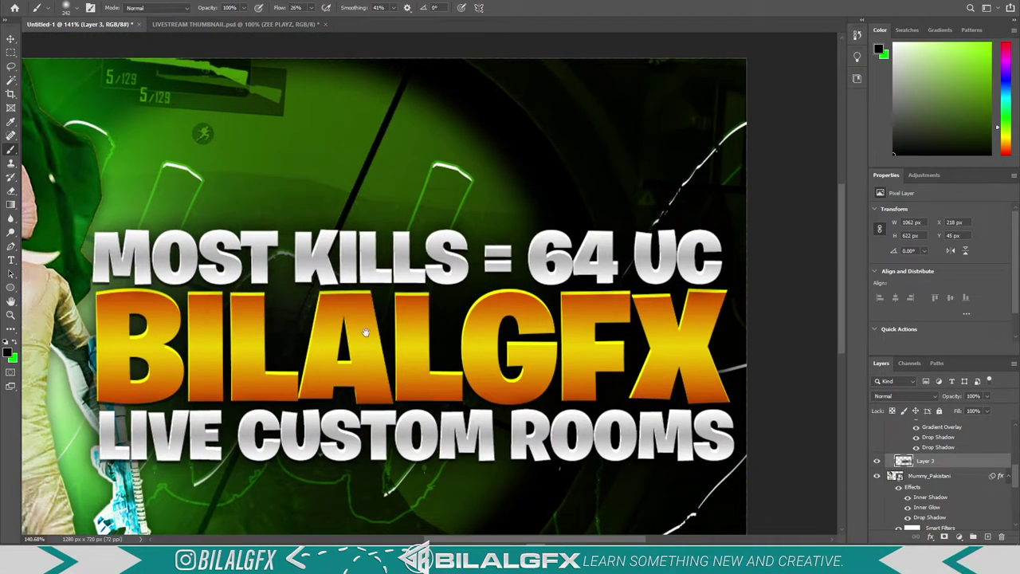
pyautogui.rightClick(171, 307)
pyautogui.press('Escape')
pyautogui.keyDown('alt'); pyautogui.rightClick(287, 302); pyautogui.keyUp('alt')
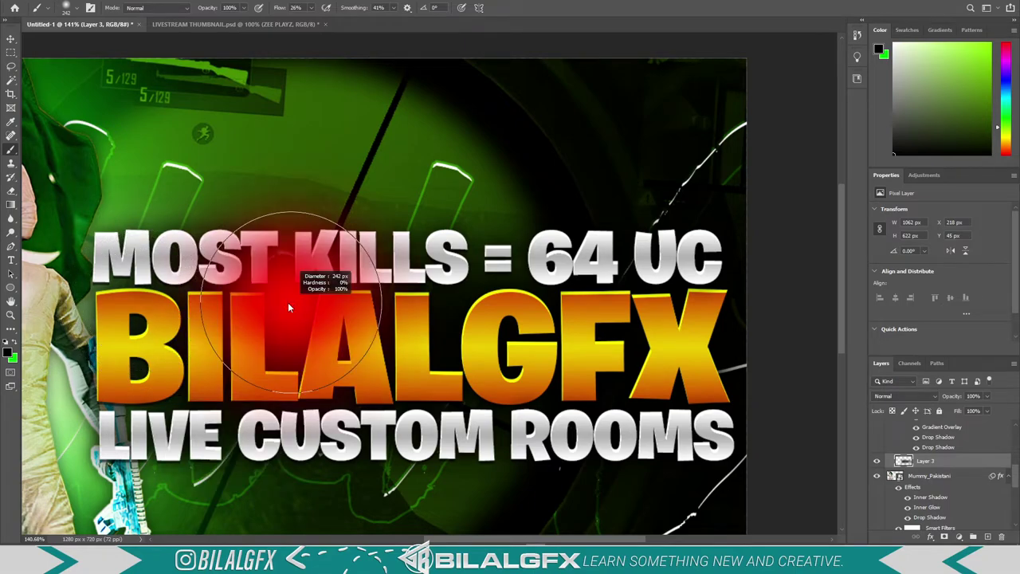
pyautogui.moveTo(288, 302); pyautogui.dragTo(239, 303)
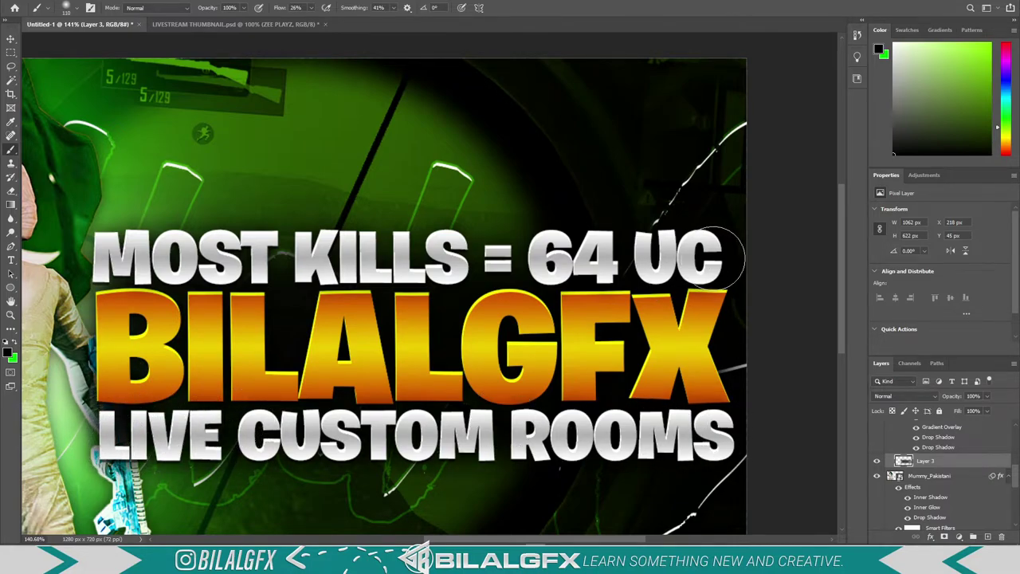
pyautogui.scroll(-3, 717, 256)
pyautogui.scroll(2, 388, 233)
pyautogui.scroll(2, 388, 233)
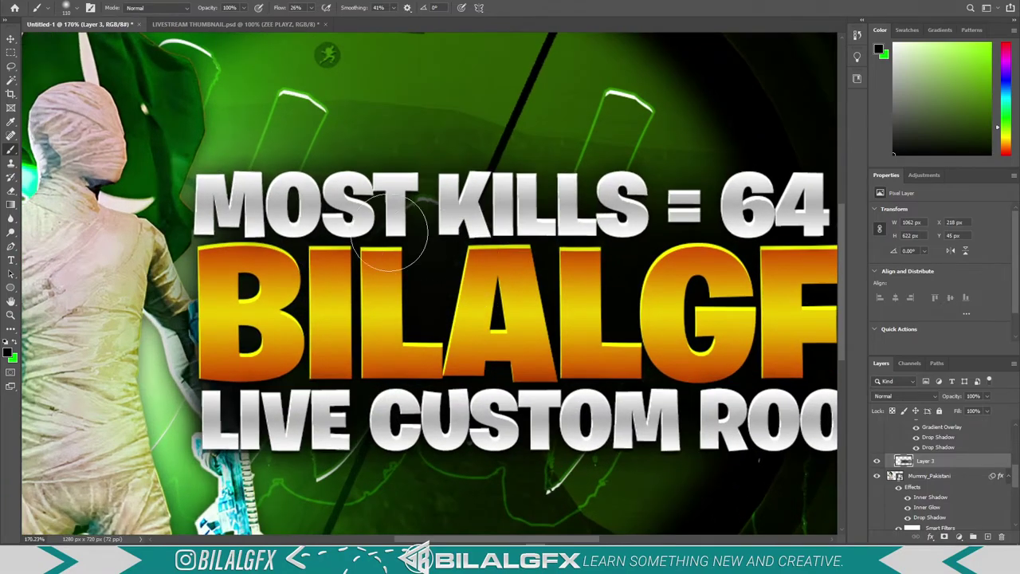
pyautogui.scroll(-1, 275, 336)
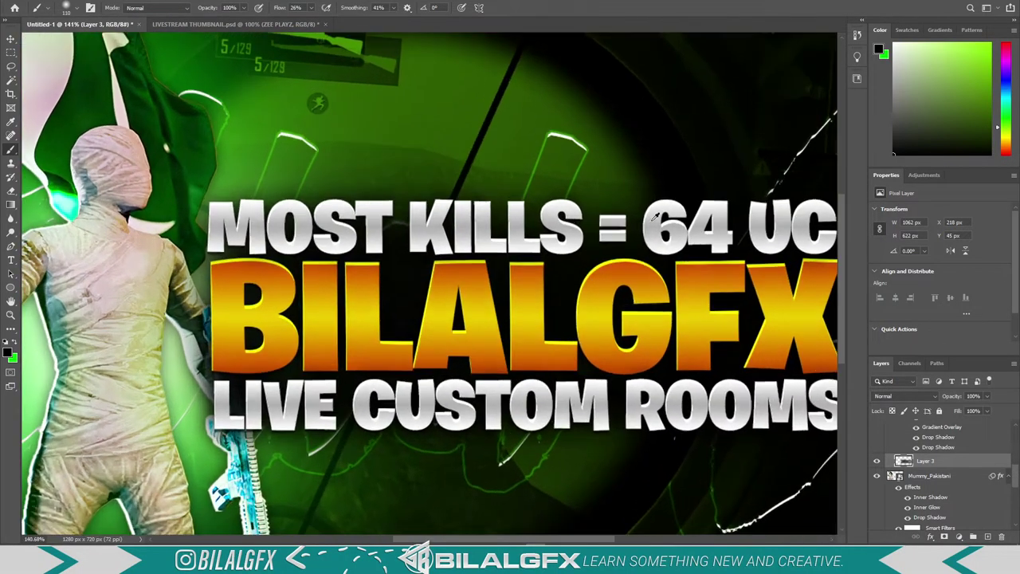
pyautogui.scroll(-2, 801, 239)
pyautogui.scroll(1, 801, 239)
# Switch to the Move tool and select the 'text' group in the Layers panel
pyautogui.scroll(-3, 684, 282)
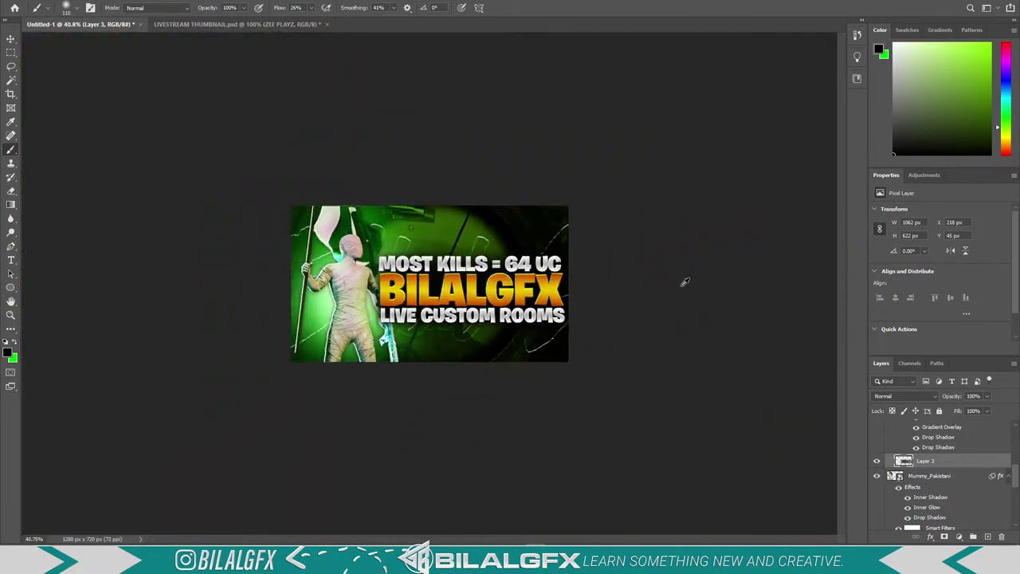
pyautogui.scroll(3, 684, 282)
pyautogui.scroll(1, 448, 303)
pyautogui.click(10, 38)
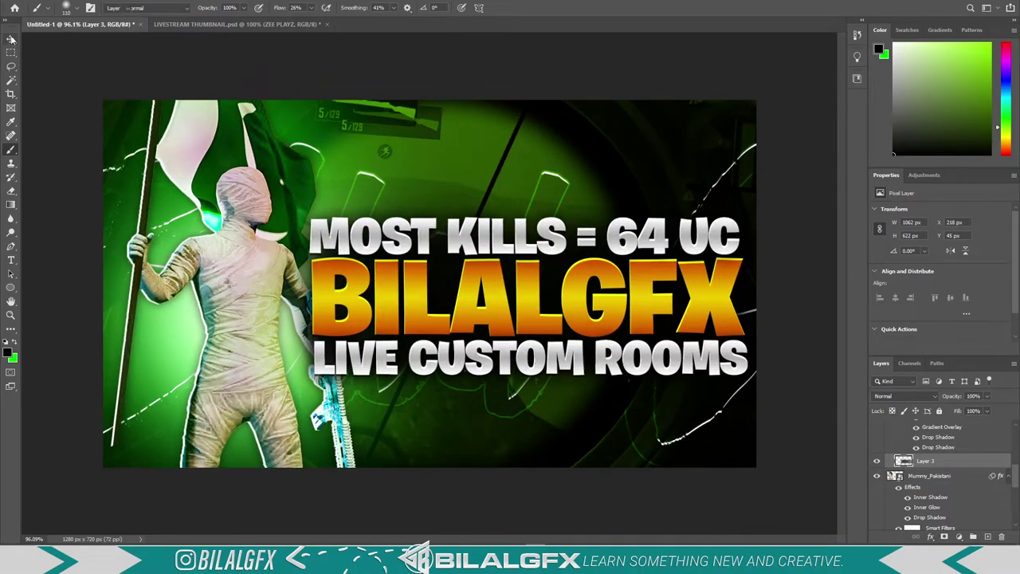
pyautogui.scroll(-2, 538, 341)
pyautogui.scroll(-2, 538, 341)
pyautogui.scroll(1, 538, 341)
pyautogui.scroll(2, 538, 341)
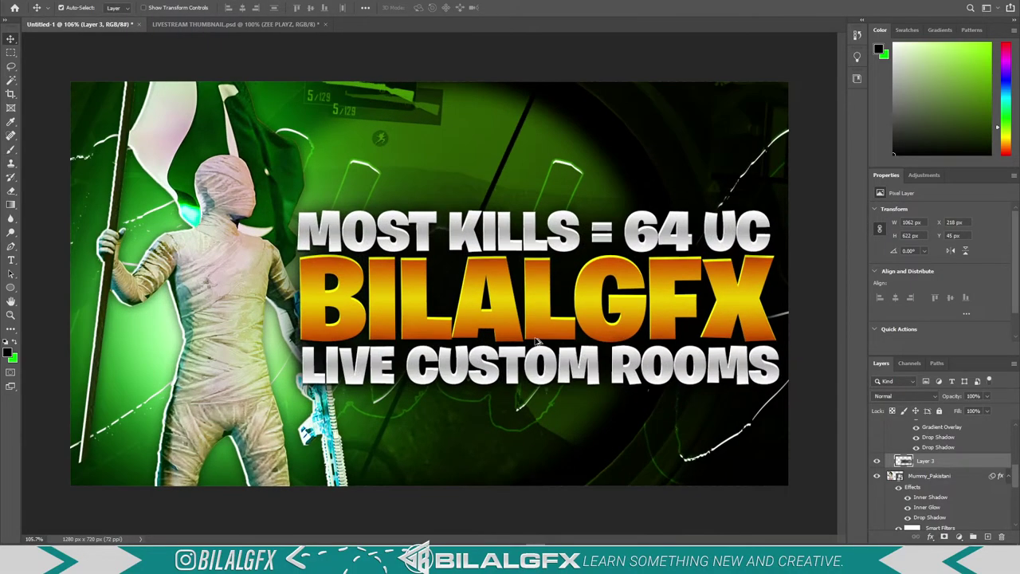
pyautogui.scroll(3, 925, 446)
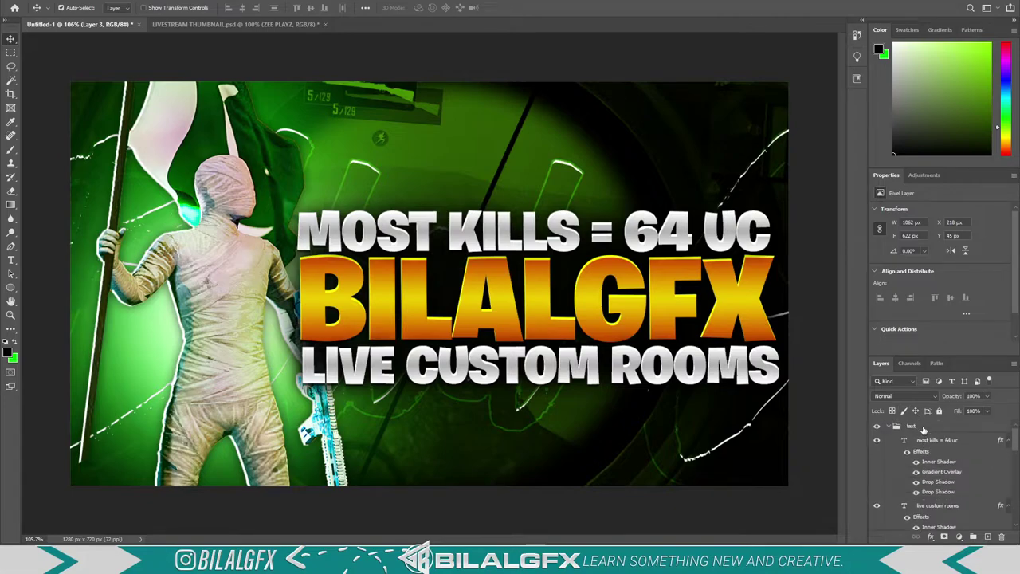
pyautogui.click(923, 427)
# Free-transform the text group up to about 101.78% and nudge it slightly left
pyautogui.hotkey('ctrl', 't')
pyautogui.scroll(-3, 710, 284)
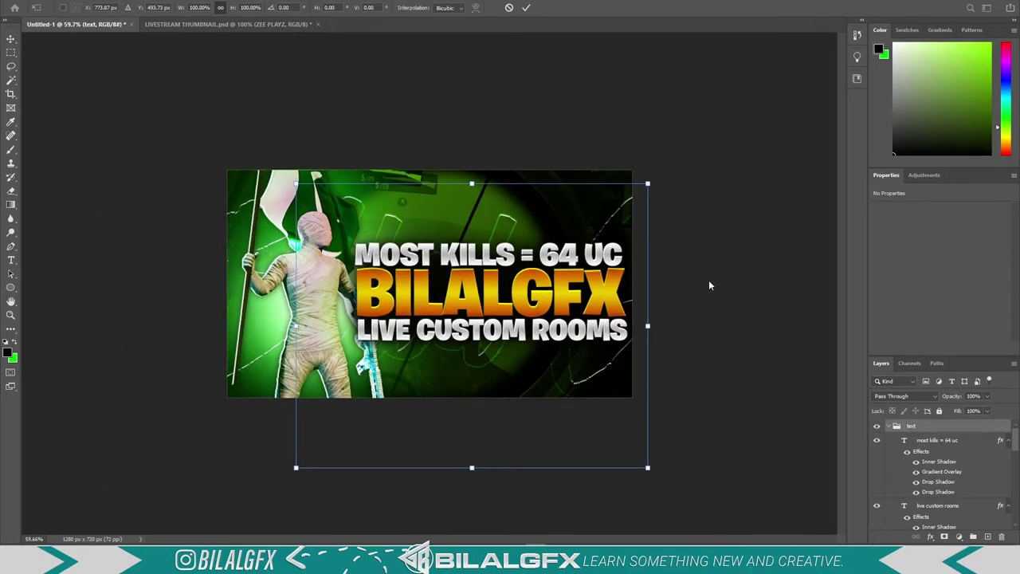
pyautogui.moveTo(649, 182); pyautogui.dragTo(647, 184)
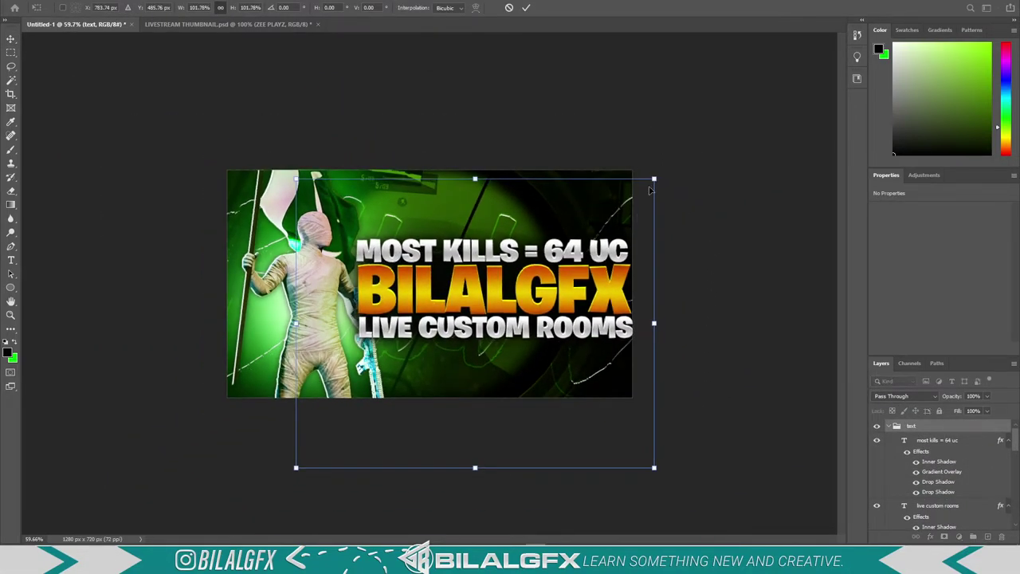
pyautogui.moveTo(584, 270); pyautogui.dragTo(594, 279)
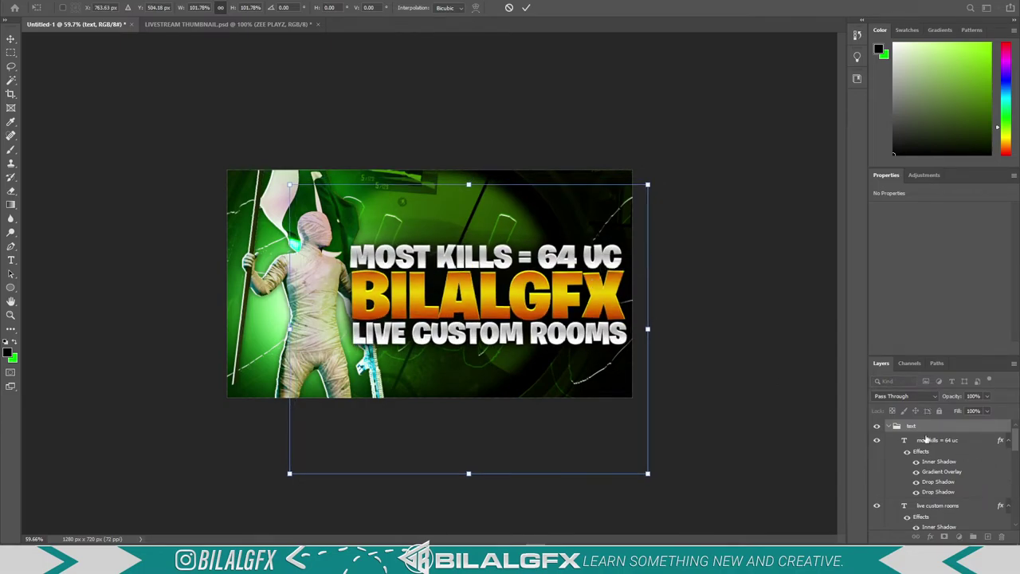
pyautogui.press('Return')
pyautogui.scroll(-1, 709, 351)
pyautogui.scroll(2, 630, 271)
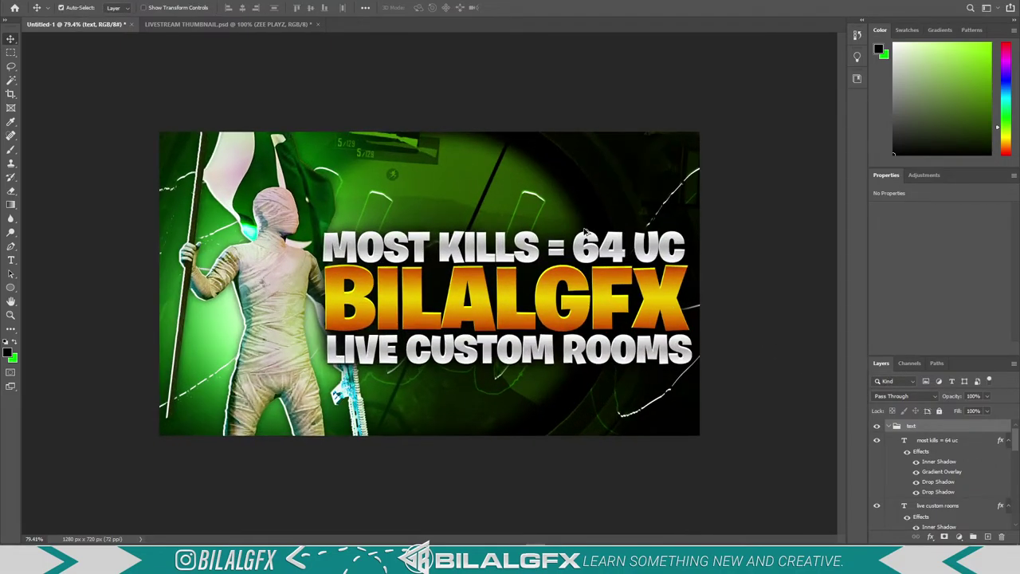
pyautogui.scroll(2, 584, 232)
pyautogui.scroll(-1, 367, 279)
pyautogui.scroll(-1, 367, 278)
# Move the Mummy_Pakistani layer above the text group and shift it about 15 px left
pyautogui.click(250, 280)
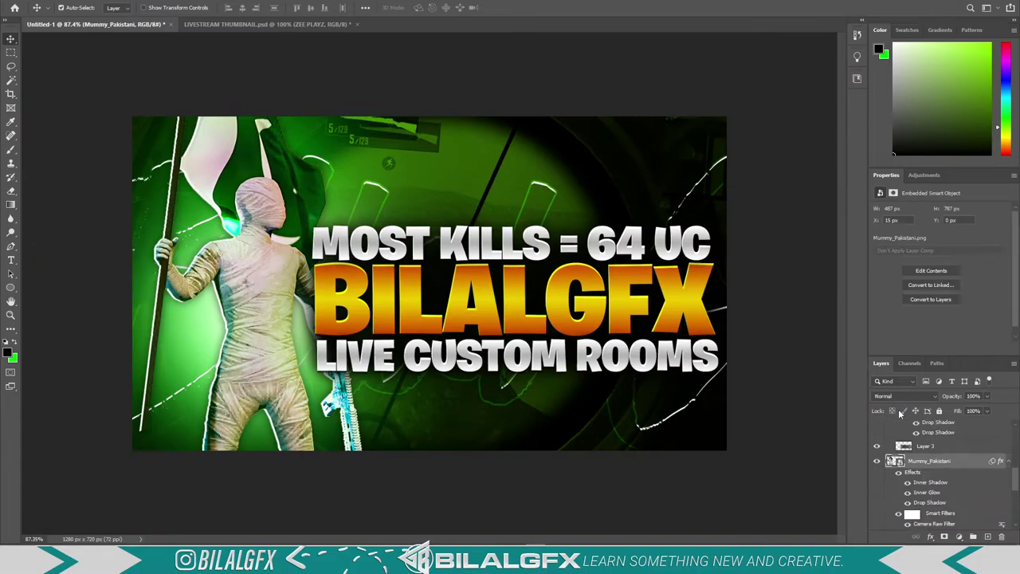
pyautogui.moveTo(918, 462); pyautogui.dragTo(907, 429)
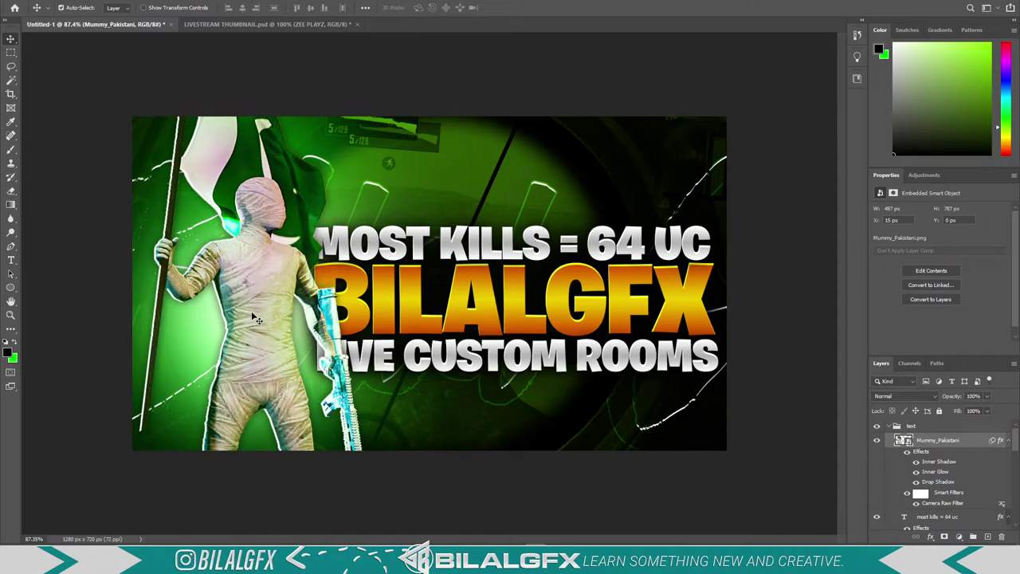
pyautogui.moveTo(256, 317); pyautogui.dragTo(250, 313)
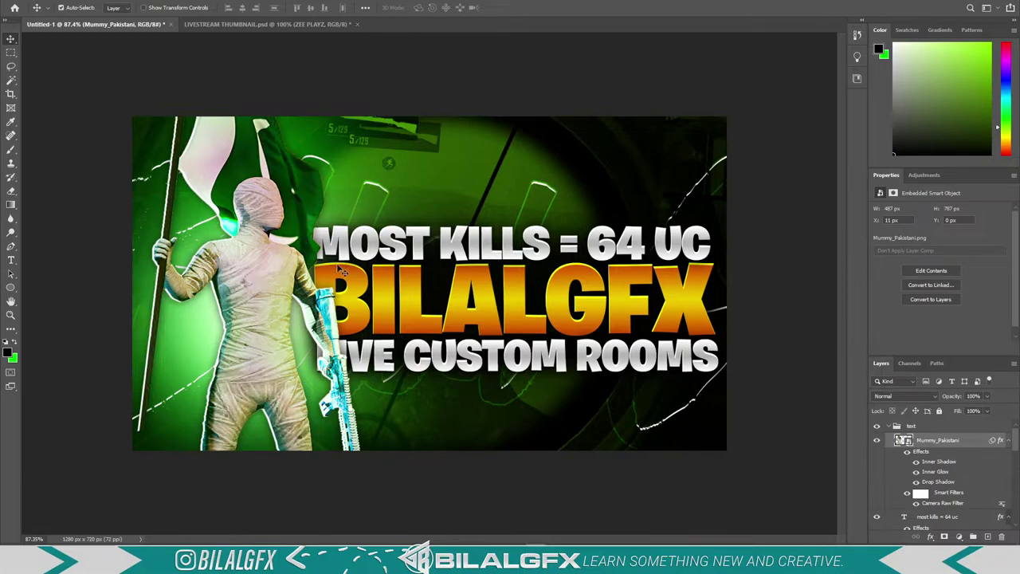
# Duplicate the BilalGFX text layer and place the copy above the mummy layer
pyautogui.scroll(-2, 227, 285)
pyautogui.scroll(-1, 223, 283)
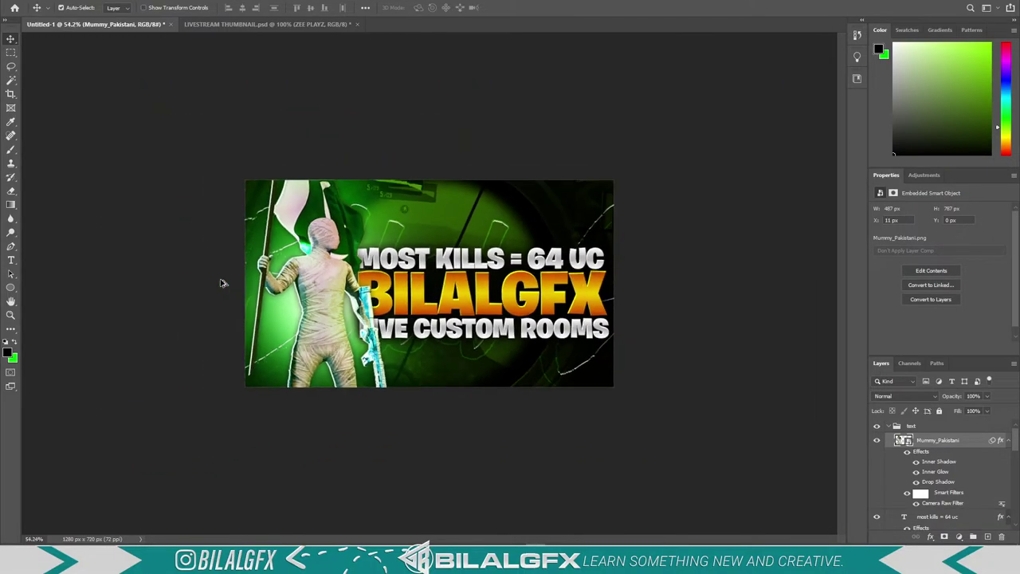
pyautogui.scroll(5, 223, 283)
pyautogui.click(352, 313)
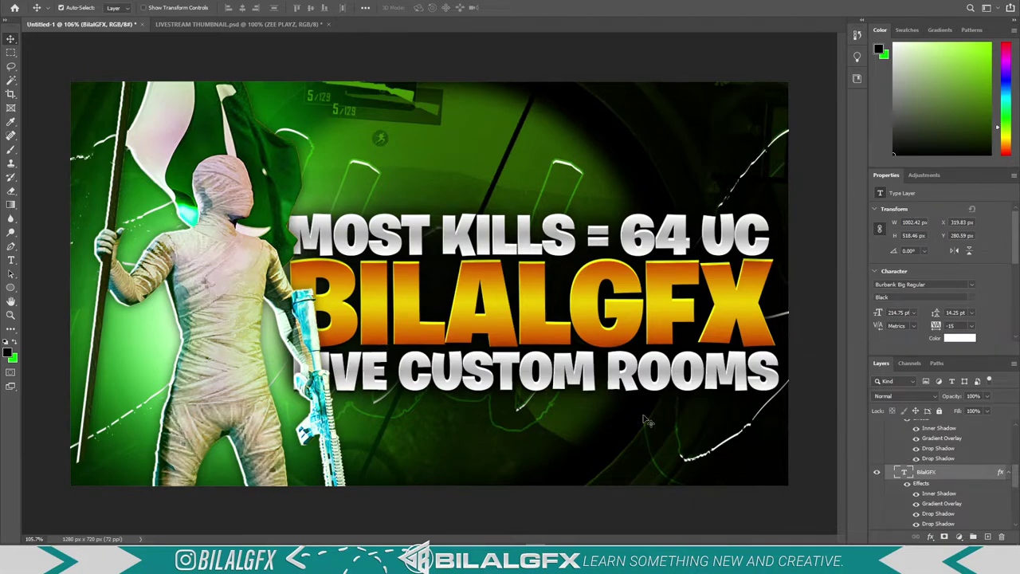
pyautogui.moveTo(936, 474); pyautogui.dragTo(350, 351)
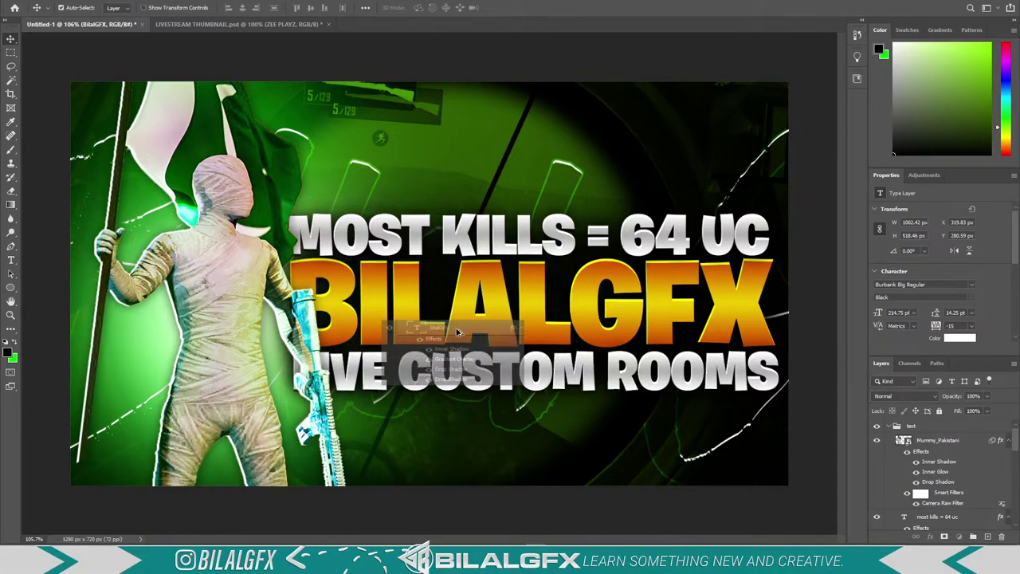
pyautogui.moveTo(351, 351)
pyautogui.mouseDown()
pyautogui.moveTo(943, 456)
pyautogui.moveTo(916, 425)
pyautogui.moveTo(922, 438)
pyautogui.mouseUp()
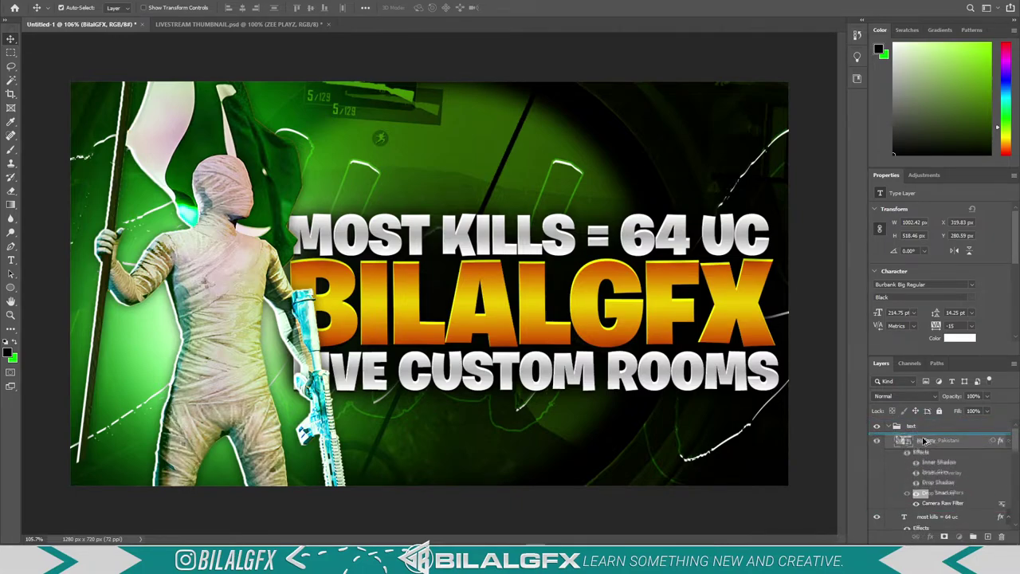
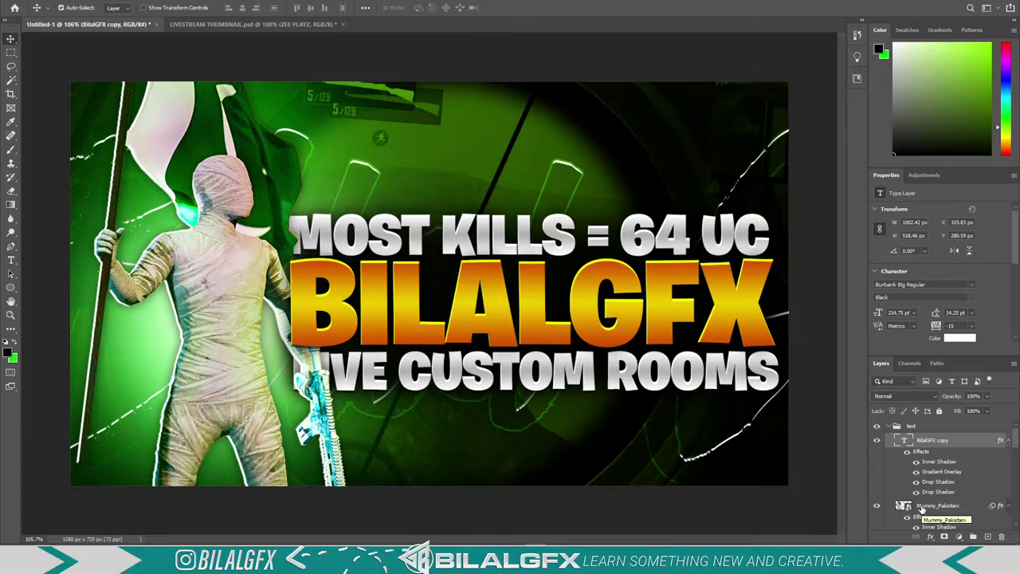
# Turn off Inner Shadow, Gradient Overlay and both Drop Shadows on the BilalGFX copy layer
pyautogui.doubleClick(926, 449)
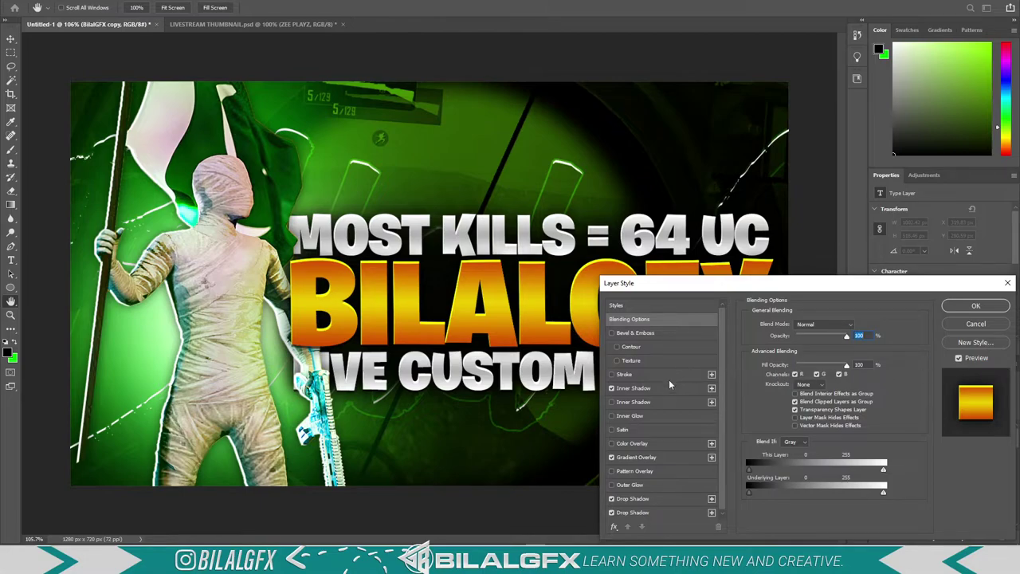
pyautogui.click(611, 388)
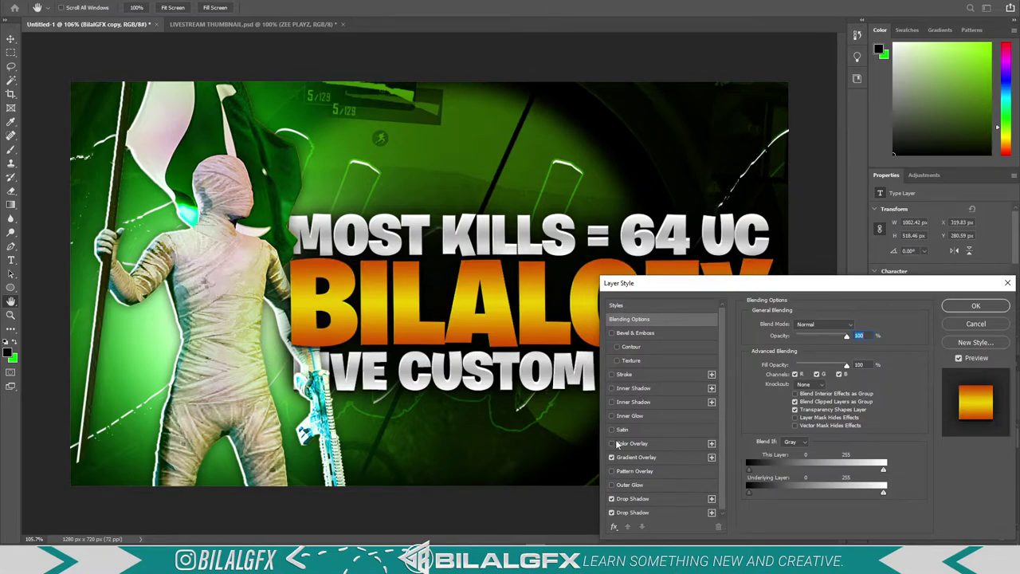
pyautogui.click(611, 457)
pyautogui.click(612, 512)
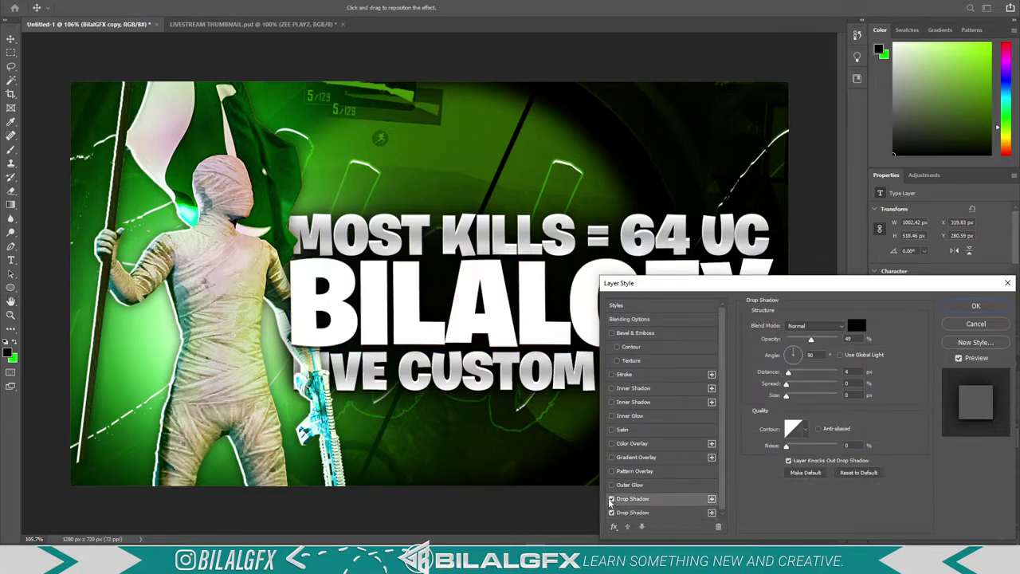
pyautogui.click(611, 498)
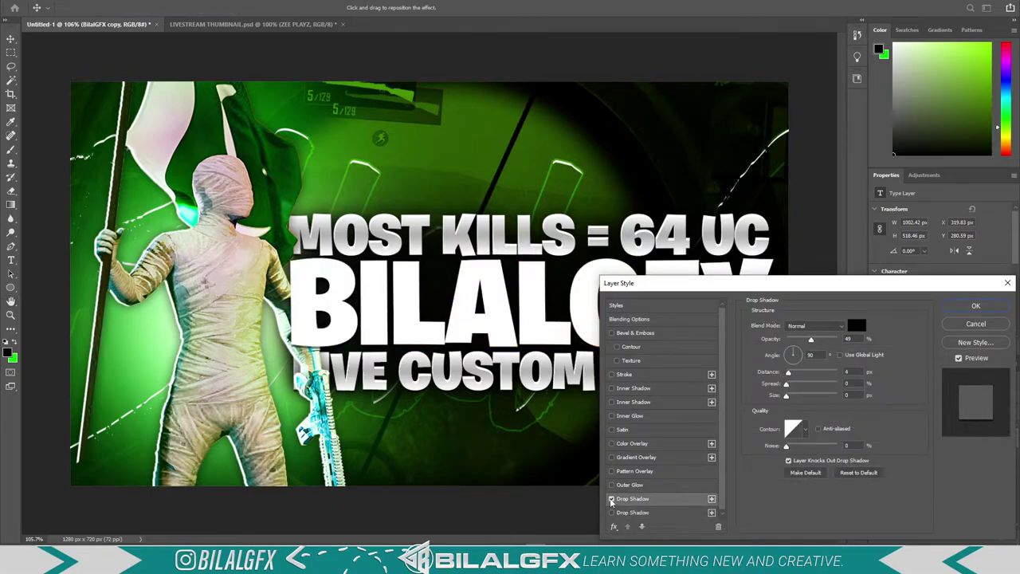
# Add a 2 px white Outside stroke in Normal blend mode and set the layer Fill to 0%
pyautogui.click(630, 378)
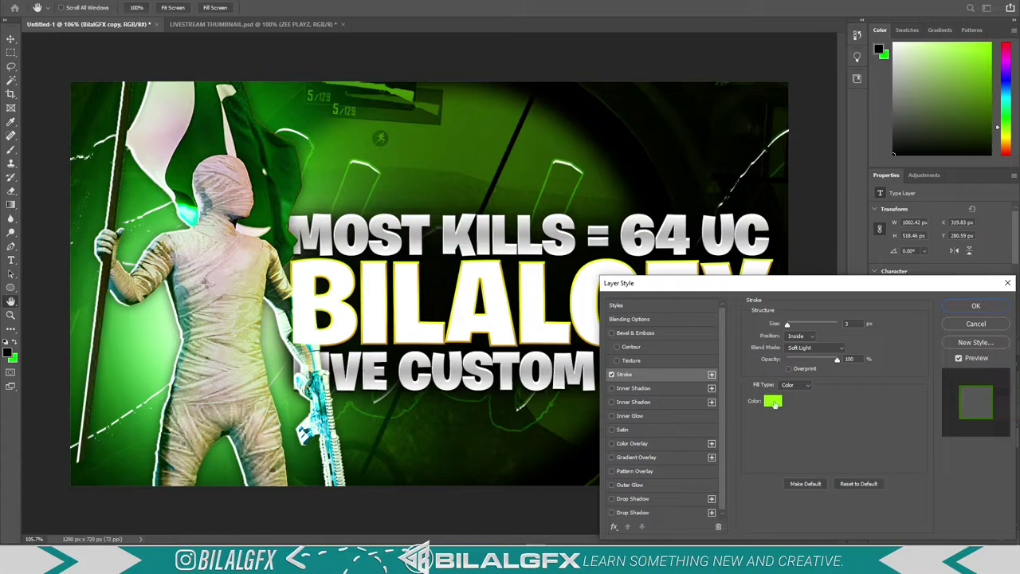
pyautogui.click(773, 402)
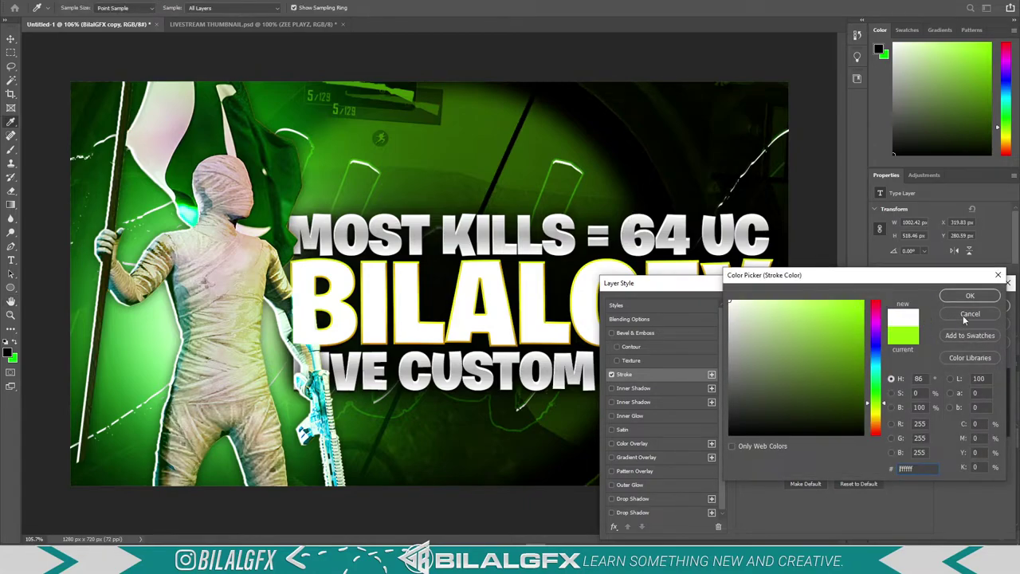
pyautogui.click(969, 296)
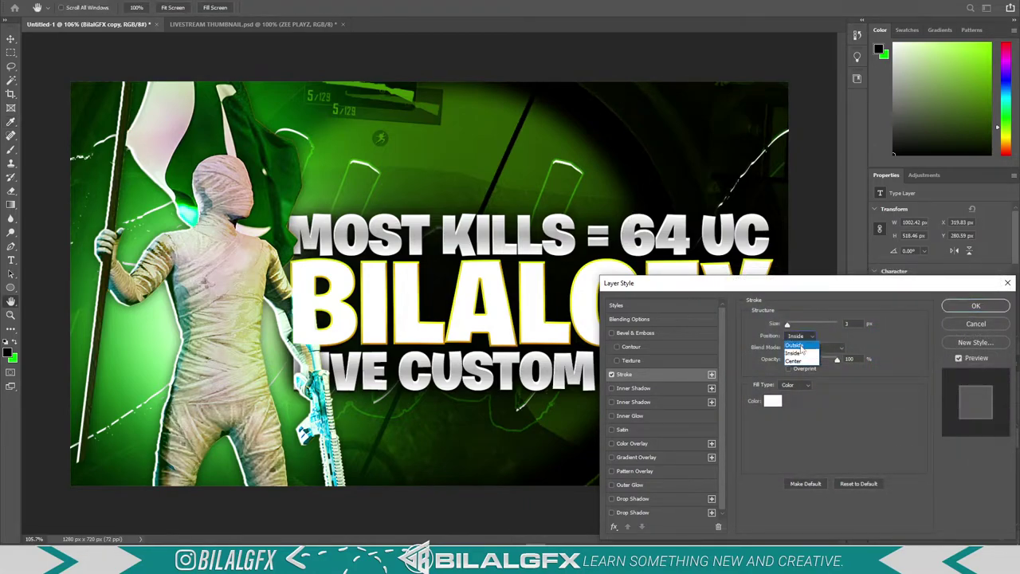
pyautogui.click(803, 348)
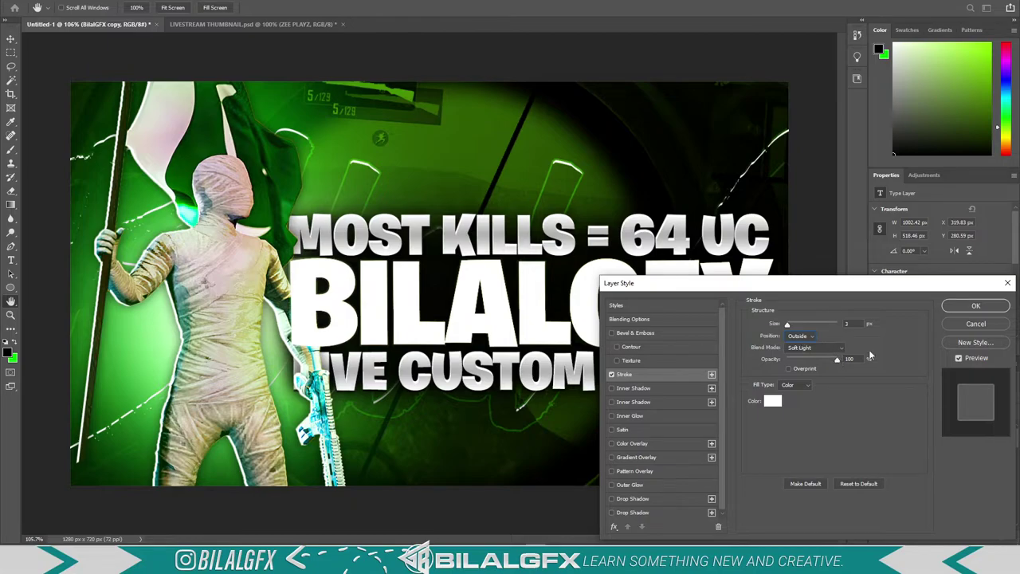
pyautogui.click(828, 347)
pyautogui.click(801, 290)
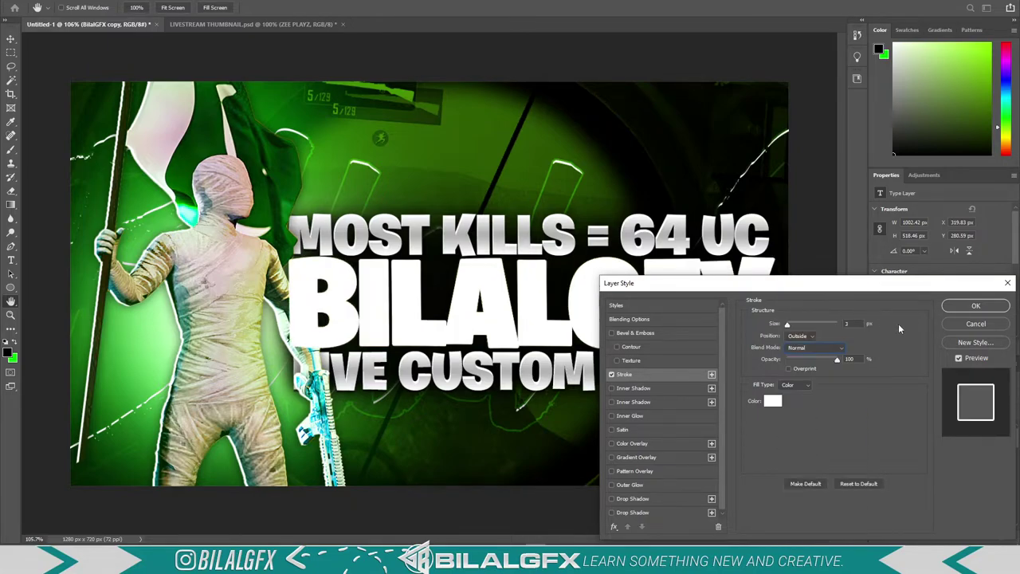
pyautogui.click(975, 306)
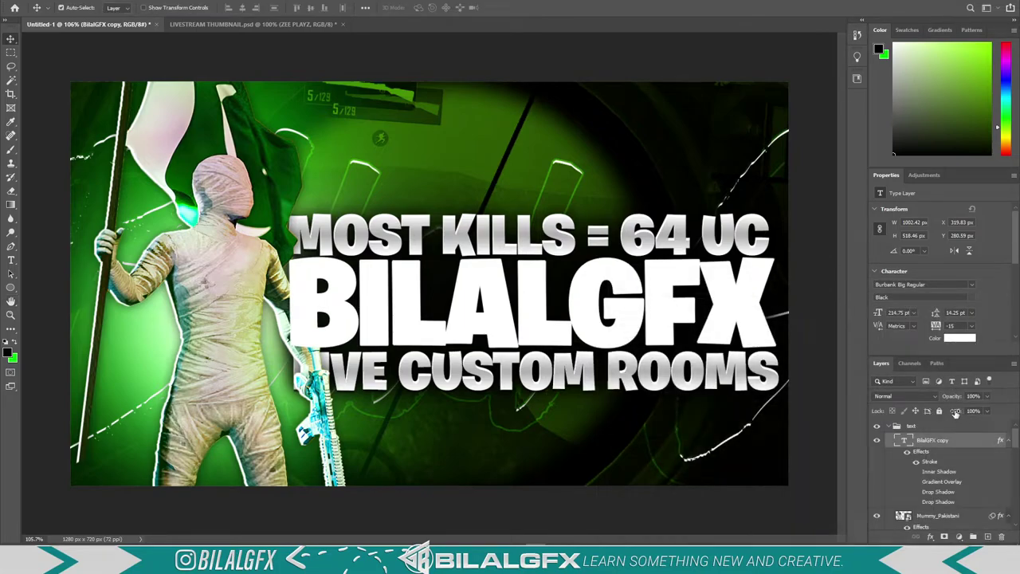
pyautogui.moveTo(956, 413); pyautogui.dragTo(271, 408)
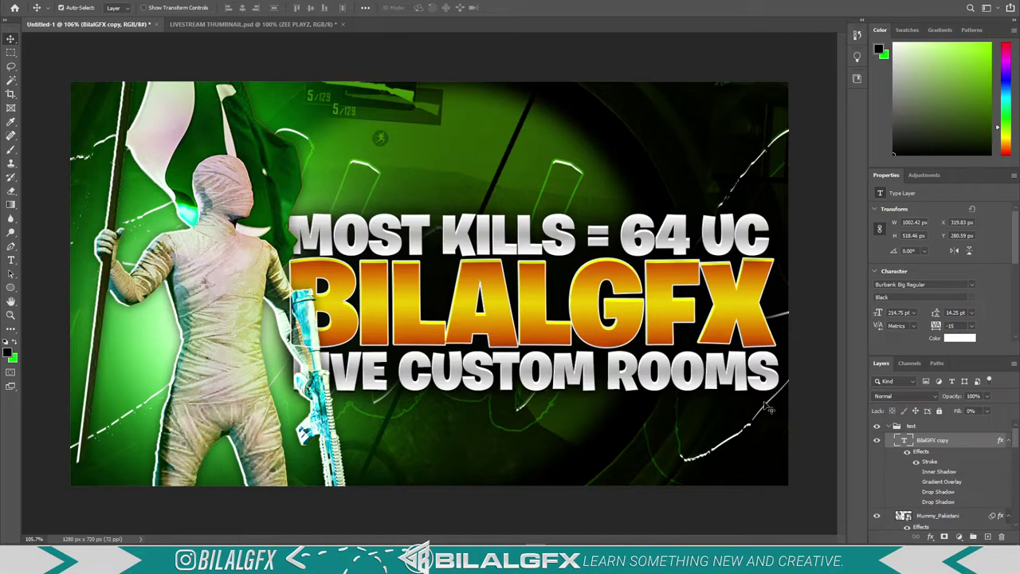
# Set the BILALGFX stroke's blend mode to Lighter Color
pyautogui.doubleClick(928, 462)
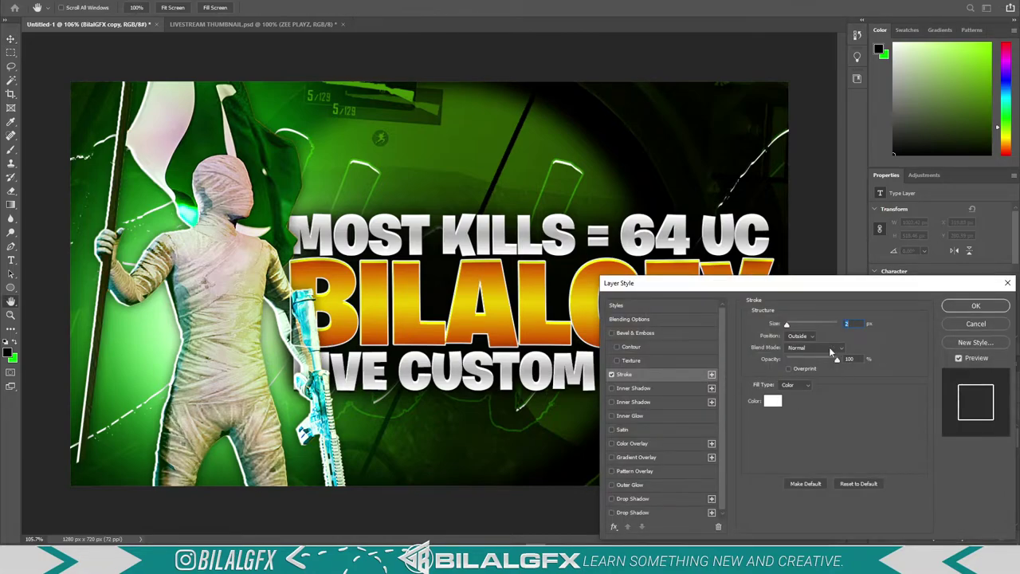
pyautogui.click(831, 352)
pyautogui.click(808, 410)
pyautogui.press('Up')
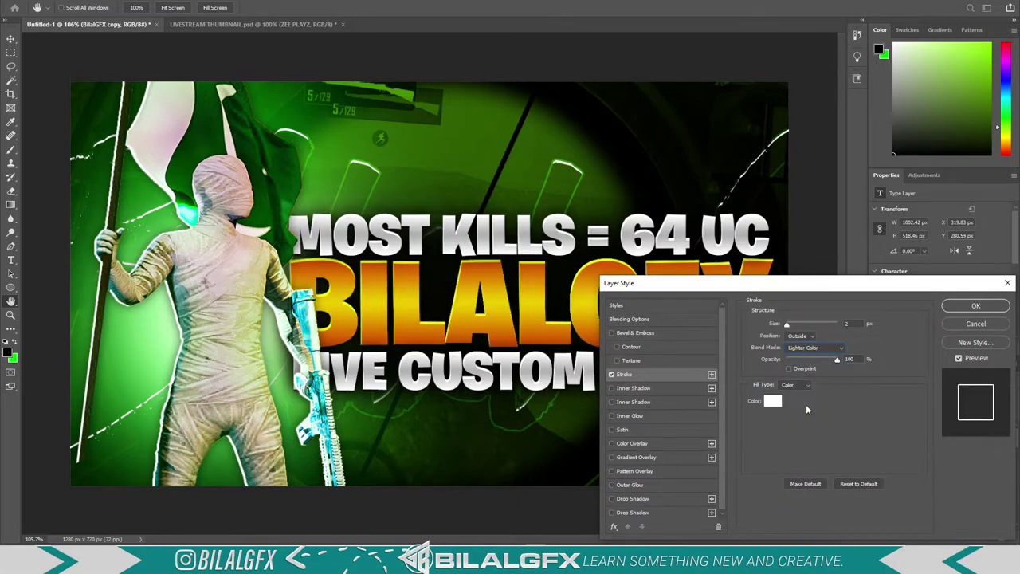
pyautogui.press('Down')
pyautogui.press('Up')
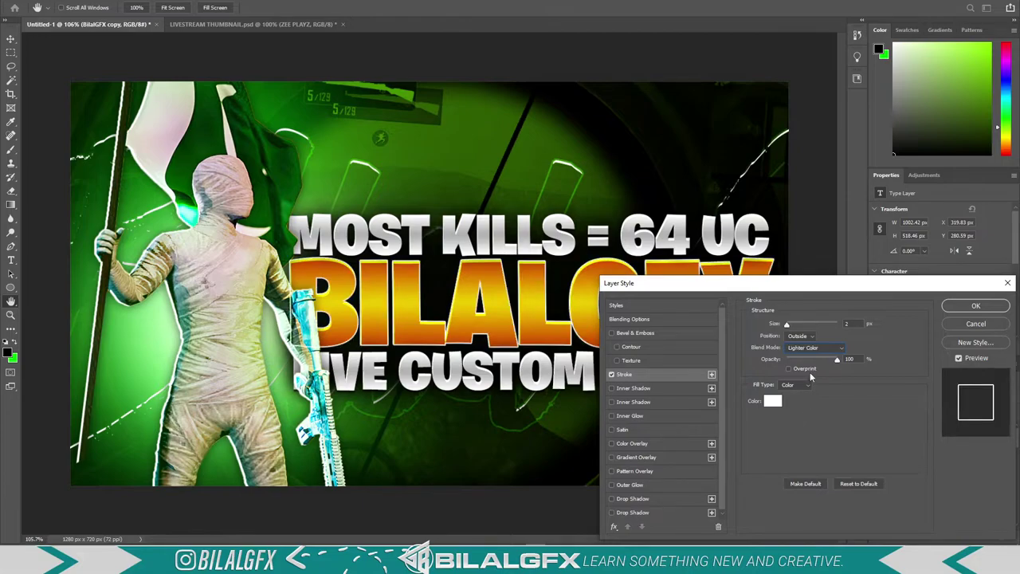
# Change the stroke colour to yellow e0e014 and apply the layer style
pyautogui.click(779, 404)
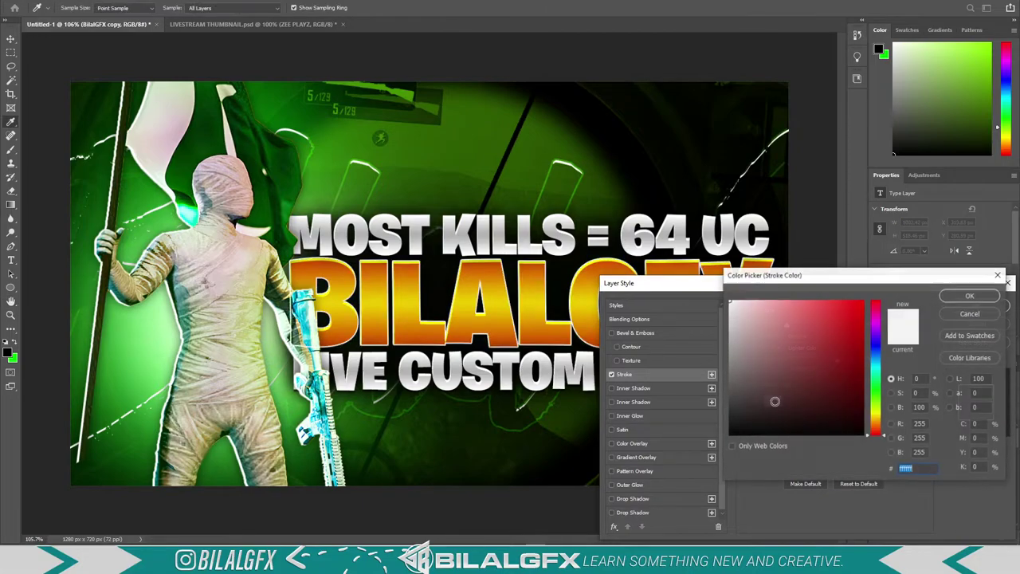
pyautogui.click(879, 407)
pyautogui.moveTo(850, 298); pyautogui.dragTo(865, 300)
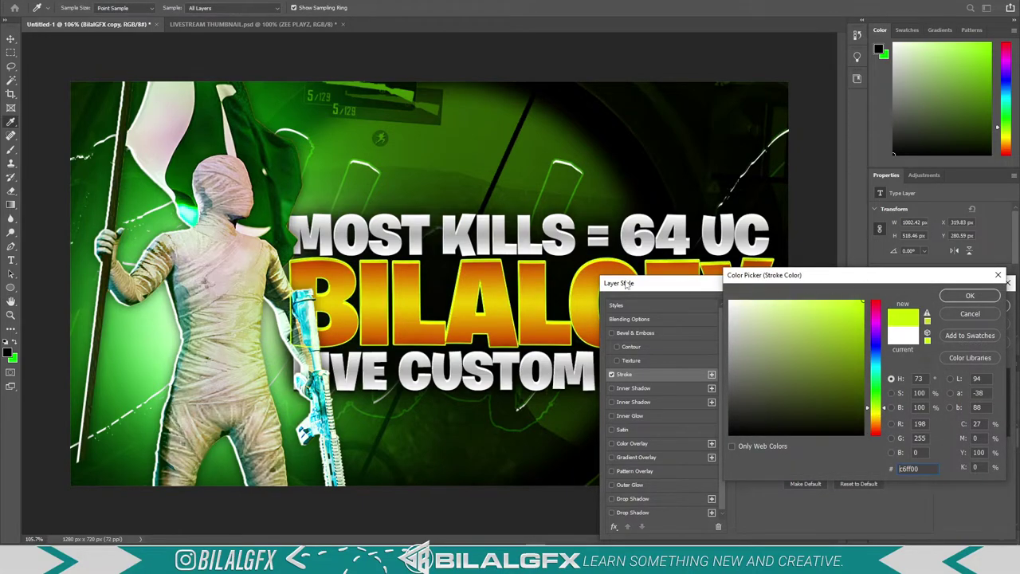
pyautogui.click(334, 255)
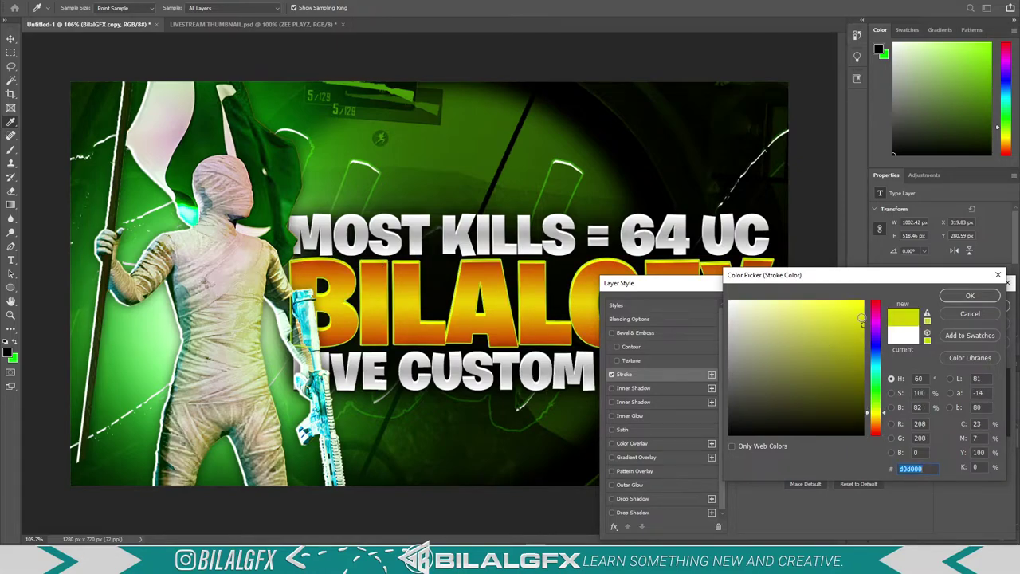
pyautogui.moveTo(862, 318); pyautogui.dragTo(860, 301)
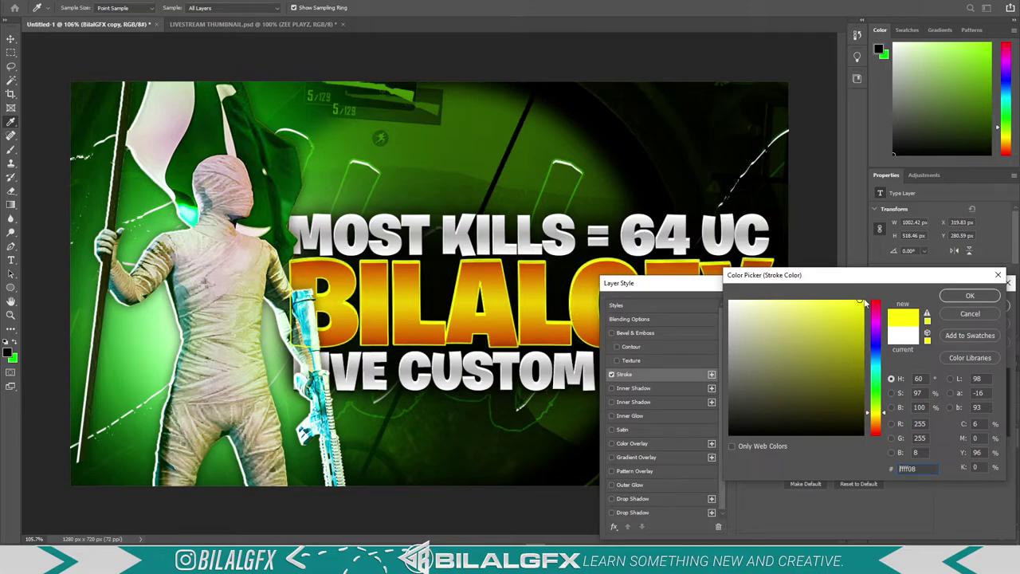
pyautogui.click(856, 341)
pyautogui.click(851, 317)
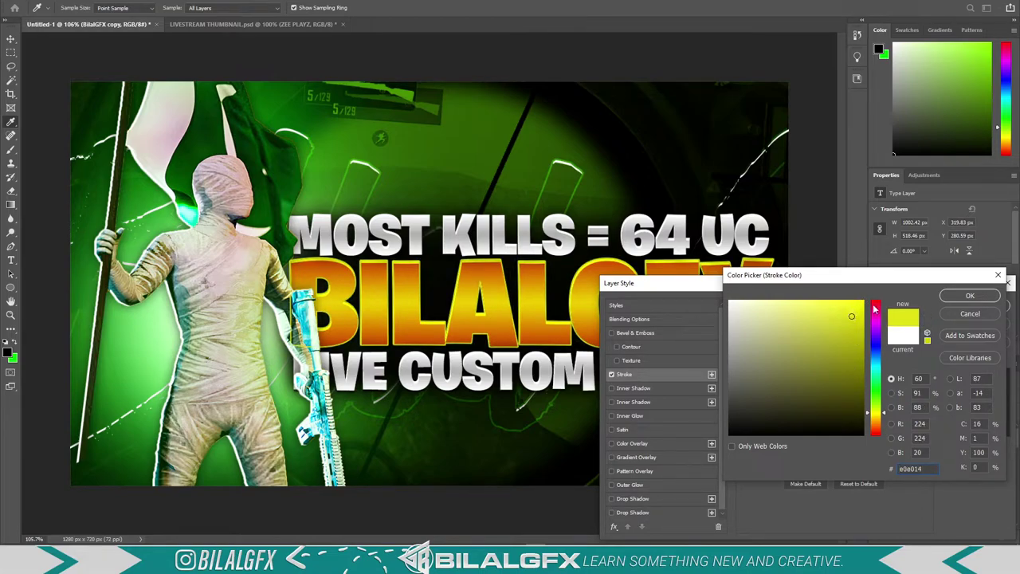
pyautogui.click(955, 296)
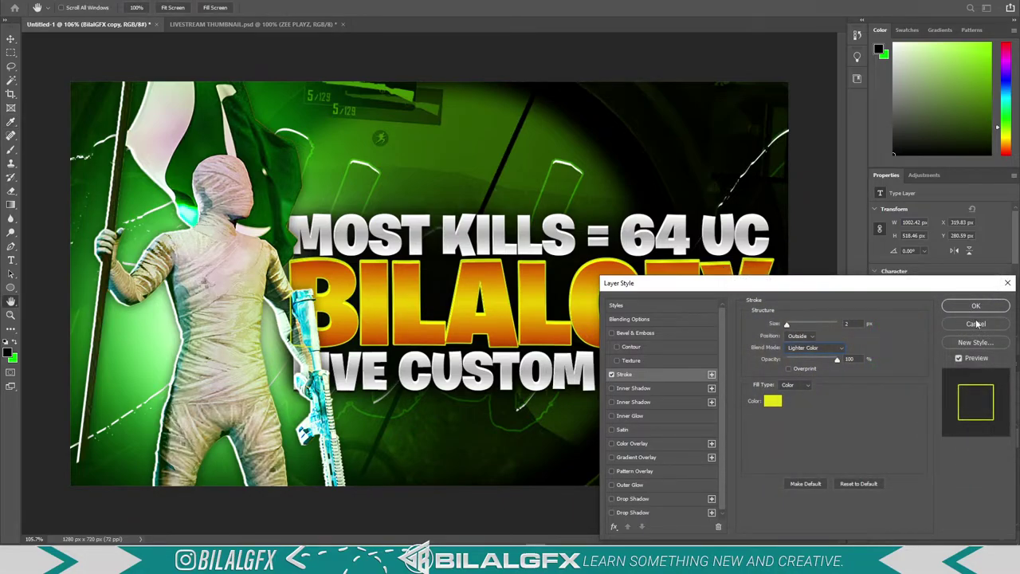
pyautogui.click(975, 306)
# Select the LIVE CUSTOM ROOMS text layer and move it below the text group
pyautogui.hotkey('ctrl', '0')
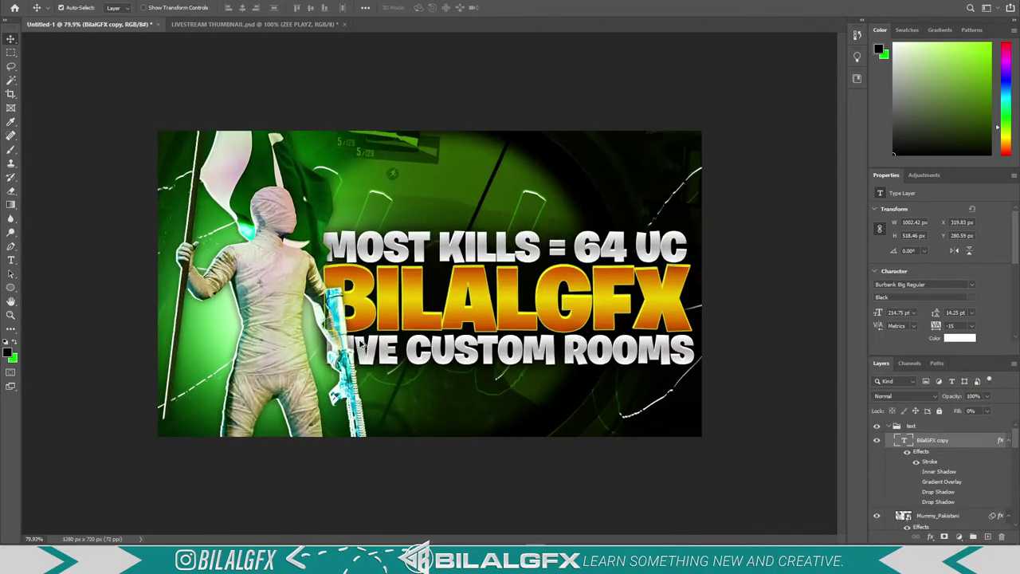
pyautogui.scroll(3, 361, 344)
pyautogui.scroll(3, 319, 335)
pyautogui.scroll(-5, 247, 326)
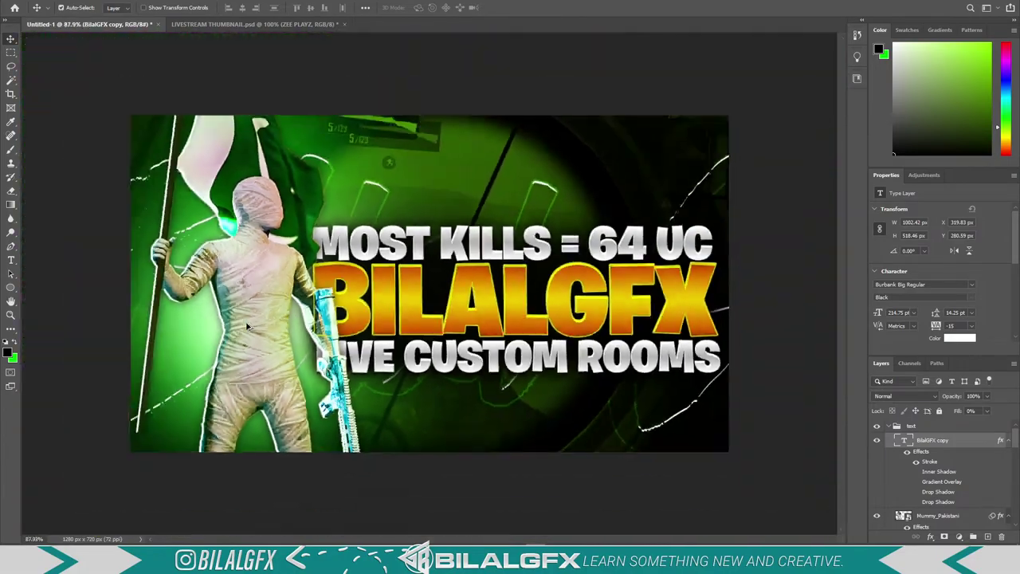
pyautogui.scroll(-1, 255, 331)
pyautogui.scroll(2, 271, 339)
pyautogui.scroll(-3, 287, 347)
pyautogui.scroll(4, 305, 357)
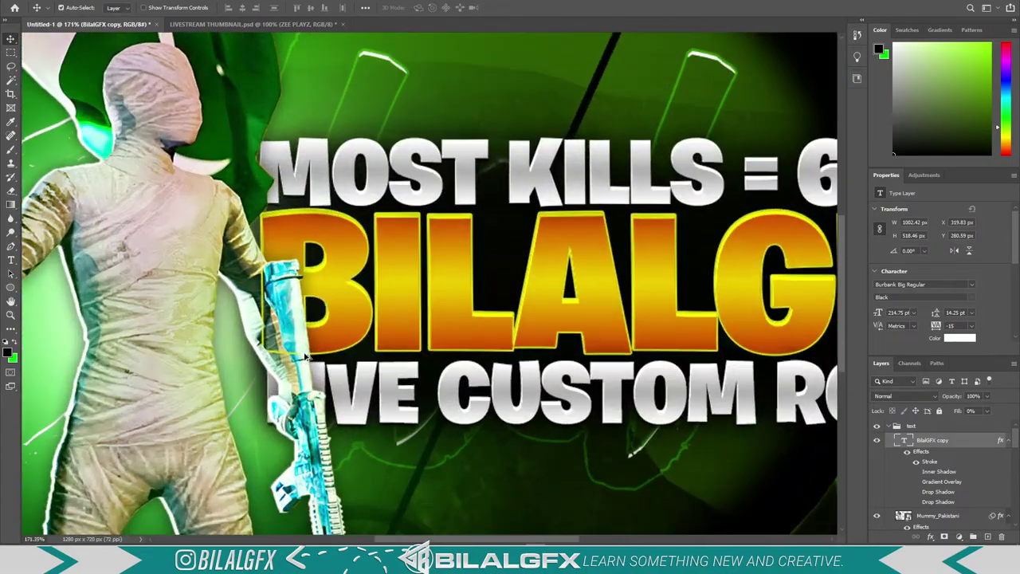
pyautogui.scroll(1, 305, 356)
pyautogui.scroll(-3, 358, 343)
pyautogui.scroll(-3, 423, 331)
pyautogui.scroll(-1, 484, 320)
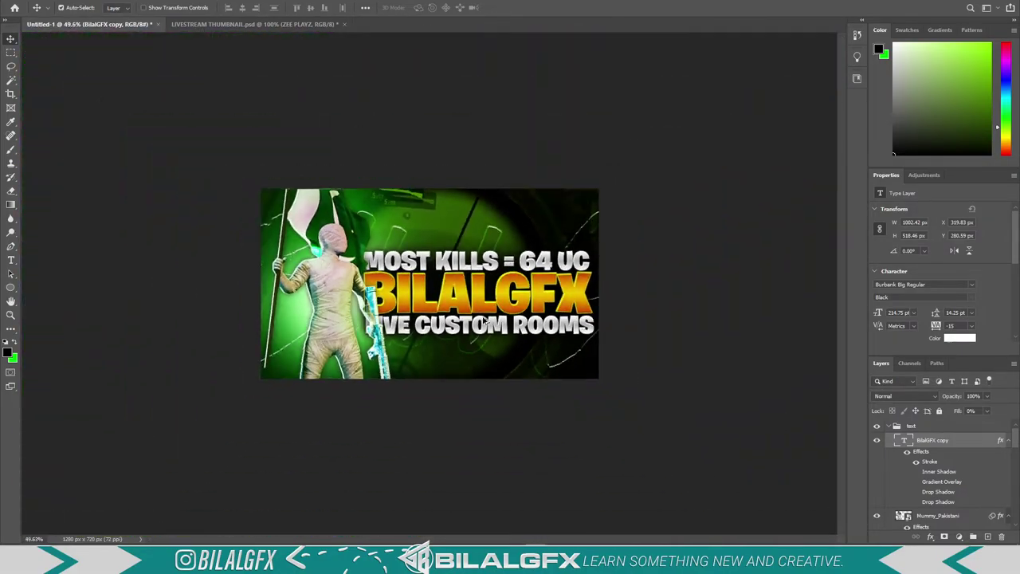
pyautogui.scroll(3, 518, 327)
pyautogui.scroll(-3, 486, 390)
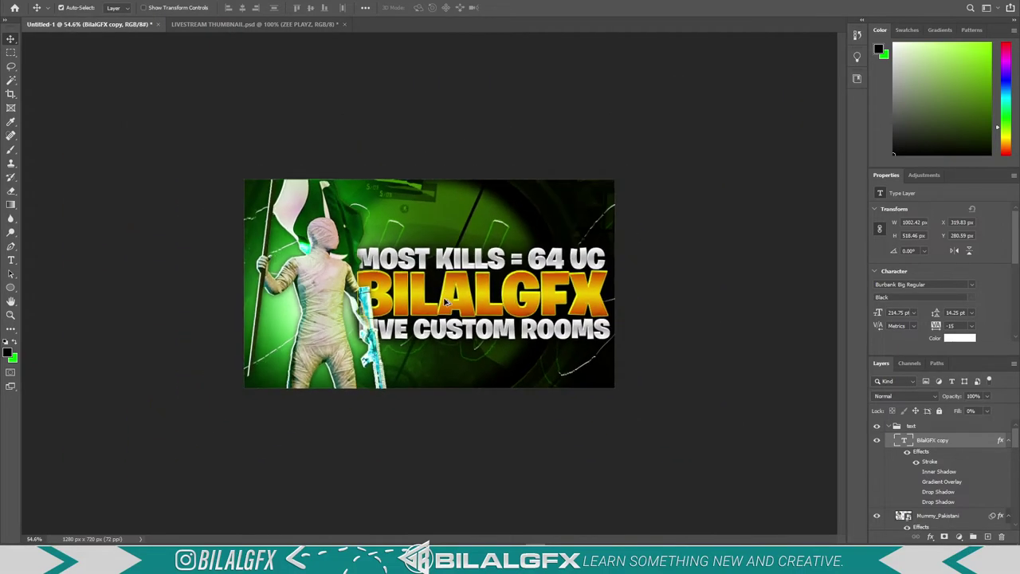
pyautogui.scroll(1, 378, 460)
pyautogui.scroll(3, 367, 415)
pyautogui.click(361, 369)
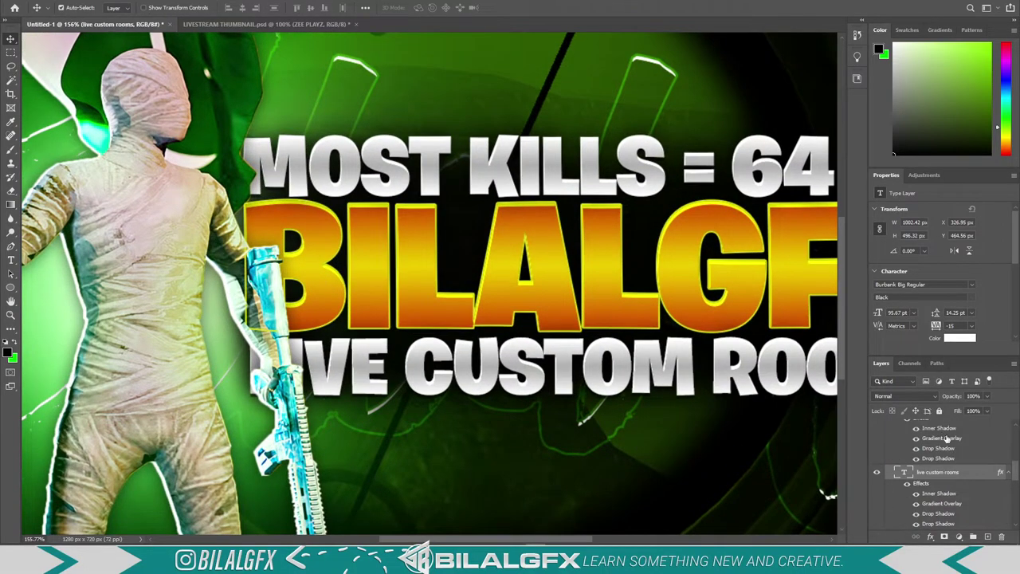
pyautogui.moveTo(948, 476); pyautogui.dragTo(899, 444)
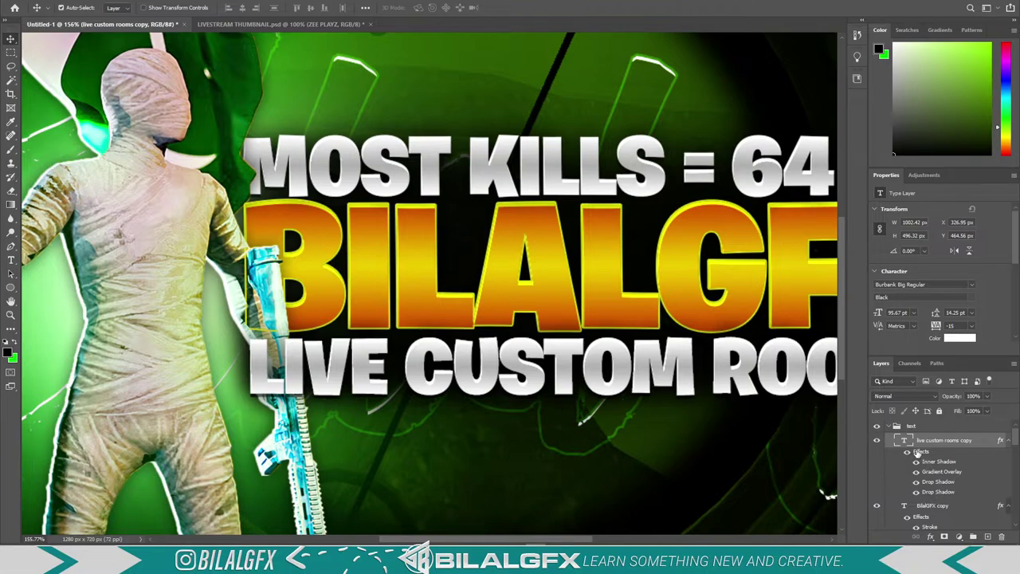
# Give LIVE CUSTOM ROOMS a white inside stroke of about 4 px and adjust its blend mode
pyautogui.doubleClick(899, 440)
pyautogui.click(624, 374)
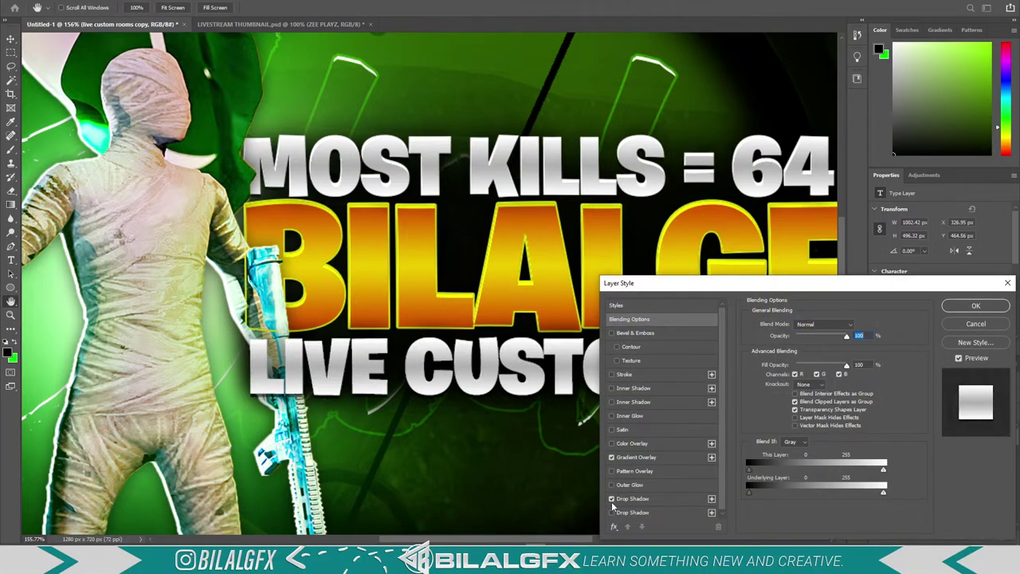
pyautogui.click(611, 456)
pyautogui.click(772, 400)
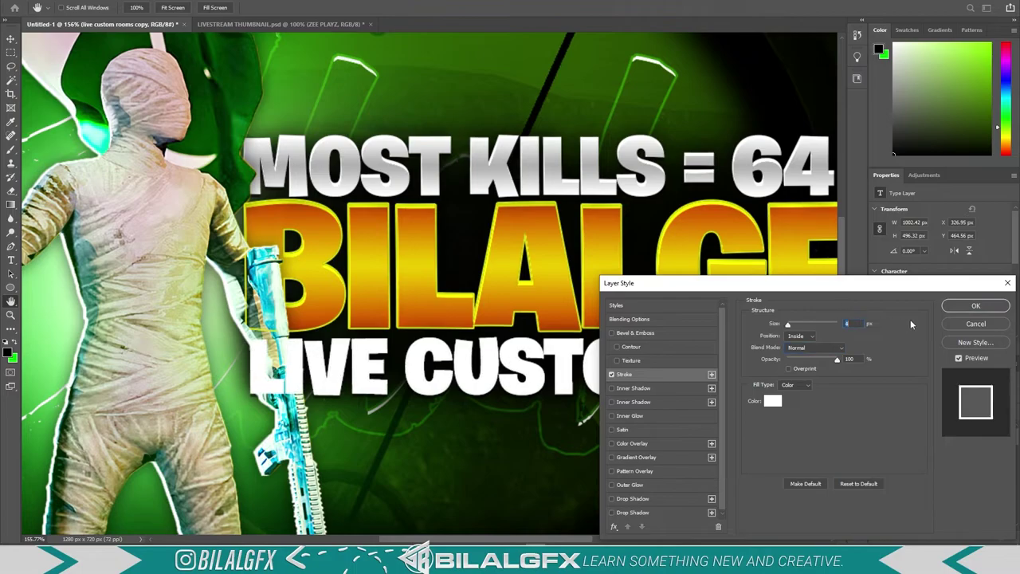
pyautogui.click(968, 308)
pyautogui.doubleClick(931, 462)
pyautogui.write('1')
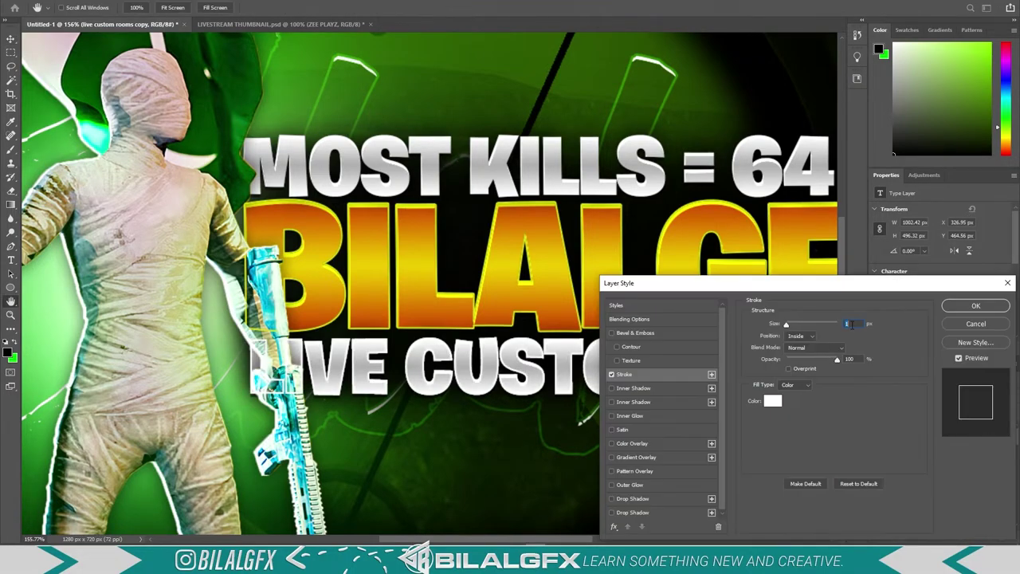
pyautogui.click(821, 345)
pyautogui.click(821, 421)
pyautogui.click(975, 307)
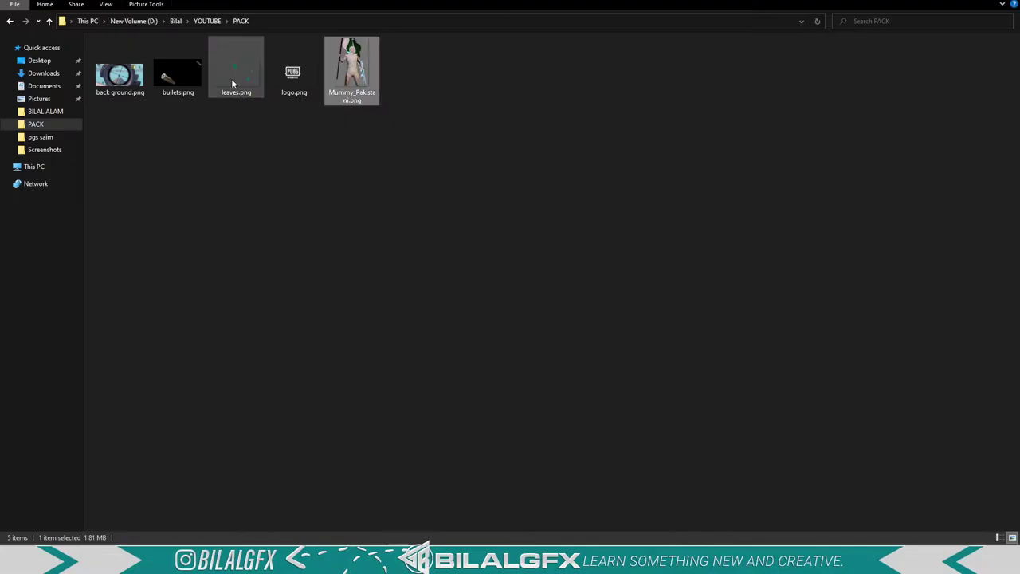
# Place leaves.png on the canvas and move its layer below Layer 3
pyautogui.moveTo(231, 78)
pyautogui.mouseDown()
pyautogui.moveTo(553, 534)
pyautogui.moveTo(429, 283)
pyautogui.mouseUp()
pyautogui.press('Return')
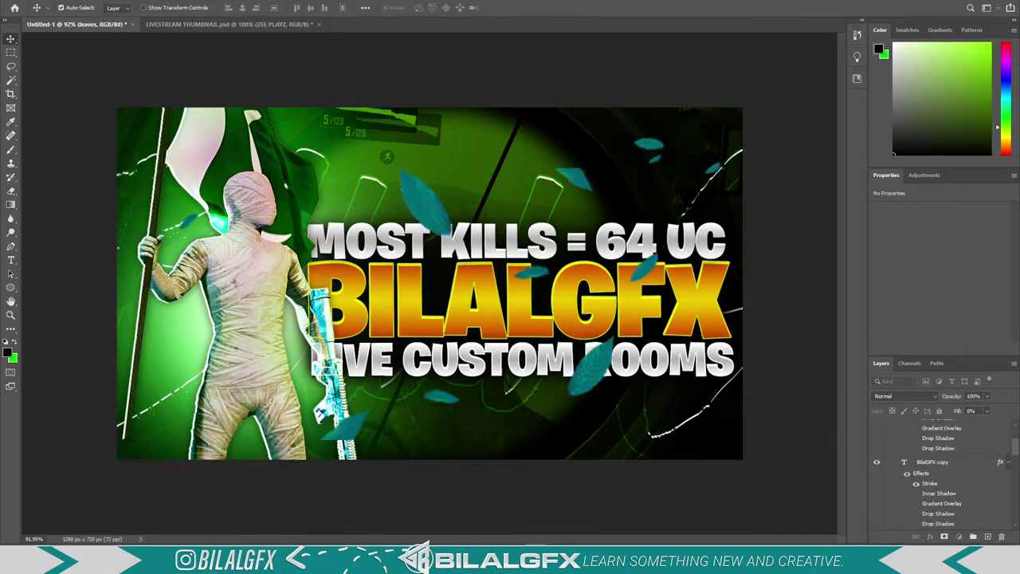
pyautogui.scroll(-5, 933, 478)
pyautogui.moveTo(939, 530); pyautogui.dragTo(939, 514)
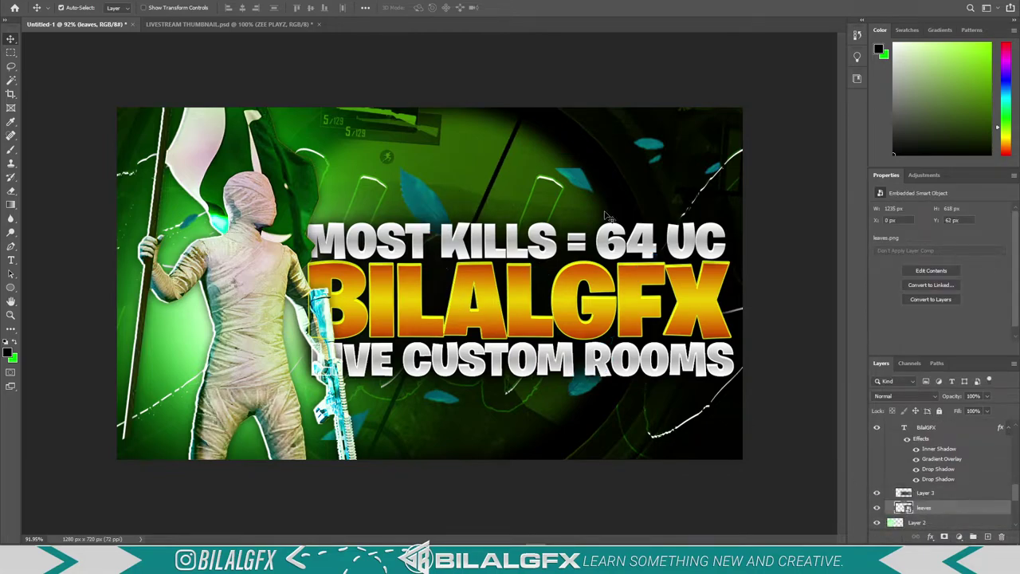
# Scale the leaves to about 159% and shift them left and up across the thumbnail
pyautogui.hotkey('ctrl', 't')
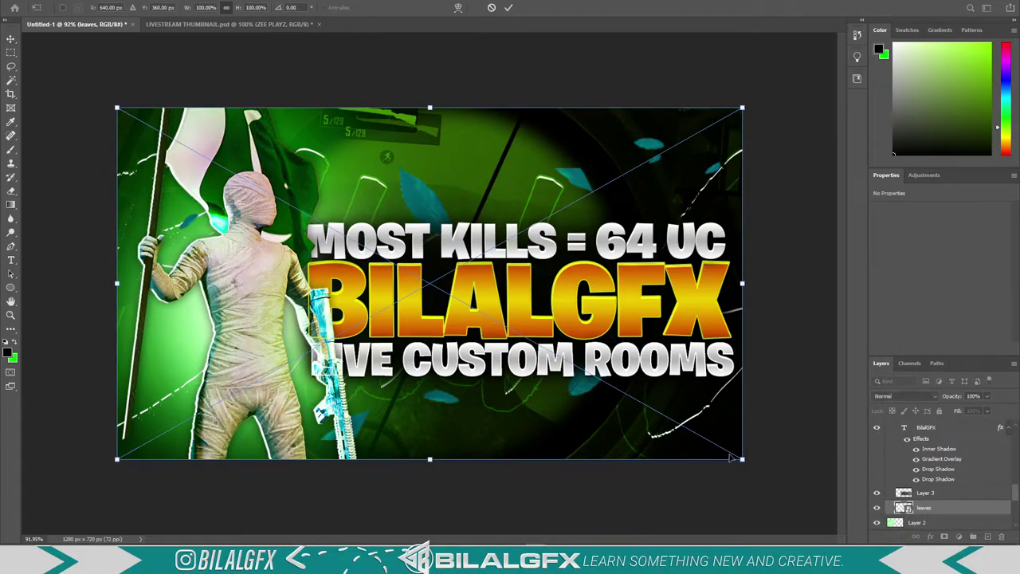
pyautogui.moveTo(741, 459); pyautogui.dragTo(781, 439)
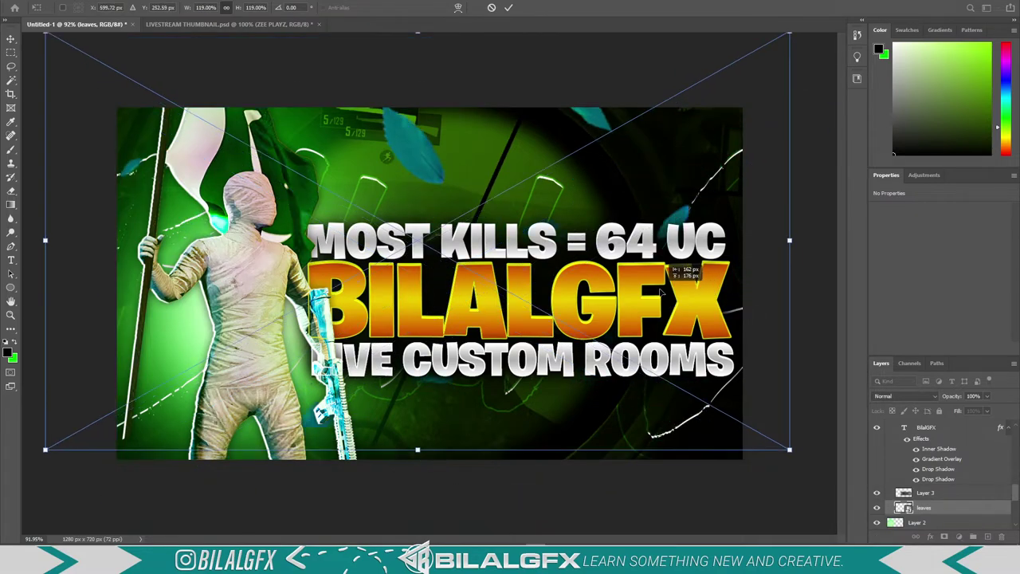
pyautogui.scroll(-2, 615, 233)
pyautogui.scroll(-1, 617, 233)
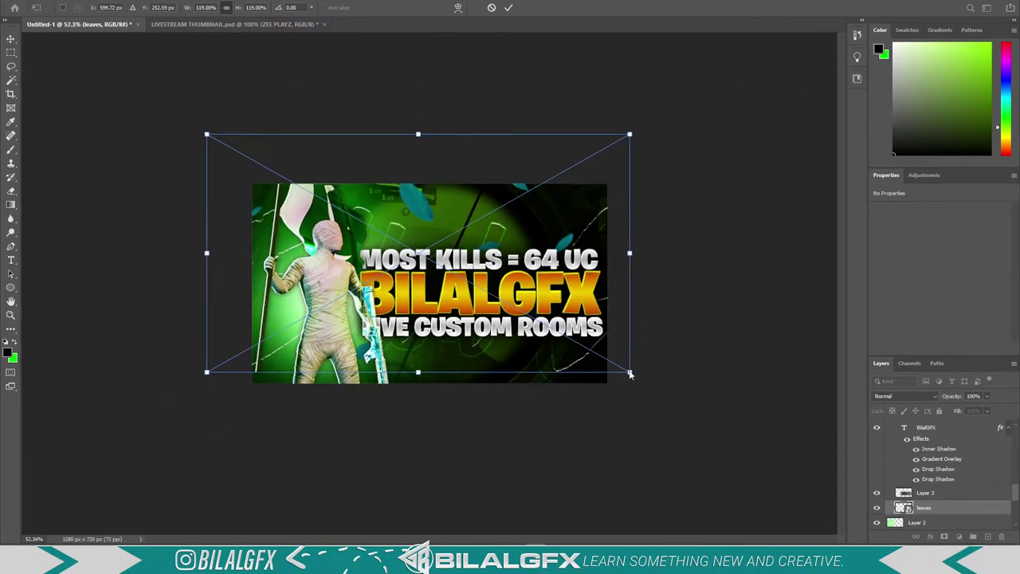
pyautogui.moveTo(629, 373); pyautogui.dragTo(768, 458)
pyautogui.moveTo(647, 338)
pyautogui.mouseDown()
pyautogui.moveTo(568, 318)
pyautogui.moveTo(566, 328)
pyautogui.mouseUp()
pyautogui.press('Return')
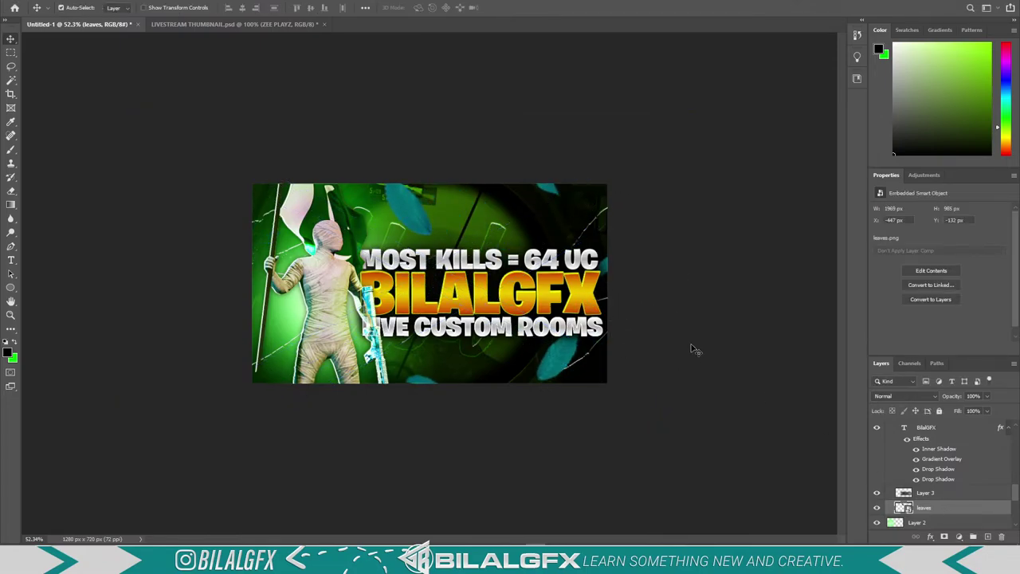
pyautogui.scroll(2, 694, 349)
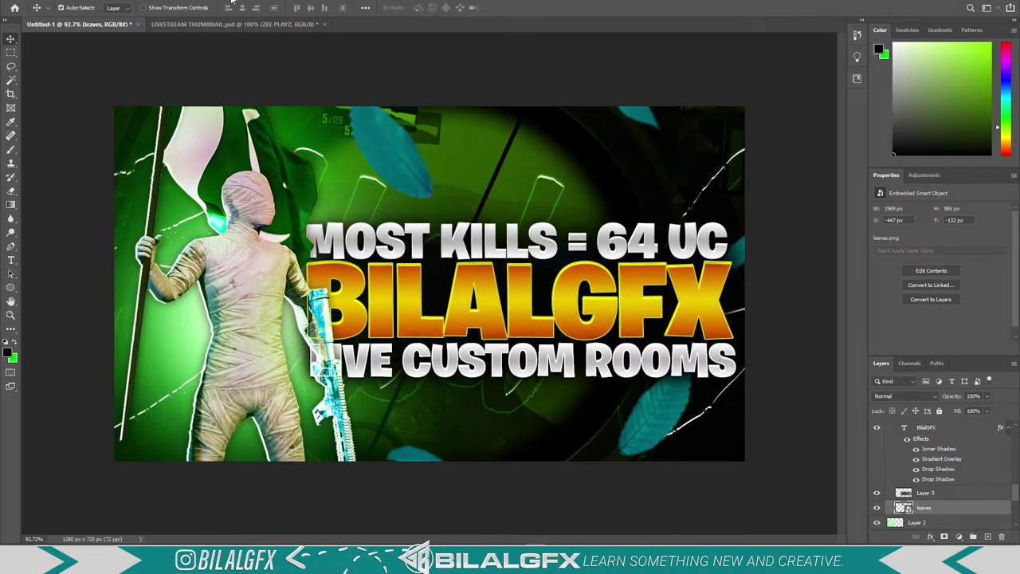
pyautogui.hotkey('alt', 't')
# Apply a 2.5 px Gaussian Blur smart filter to the leaves layer
pyautogui.press('Escape')
pyautogui.hotkey('alt', 't')
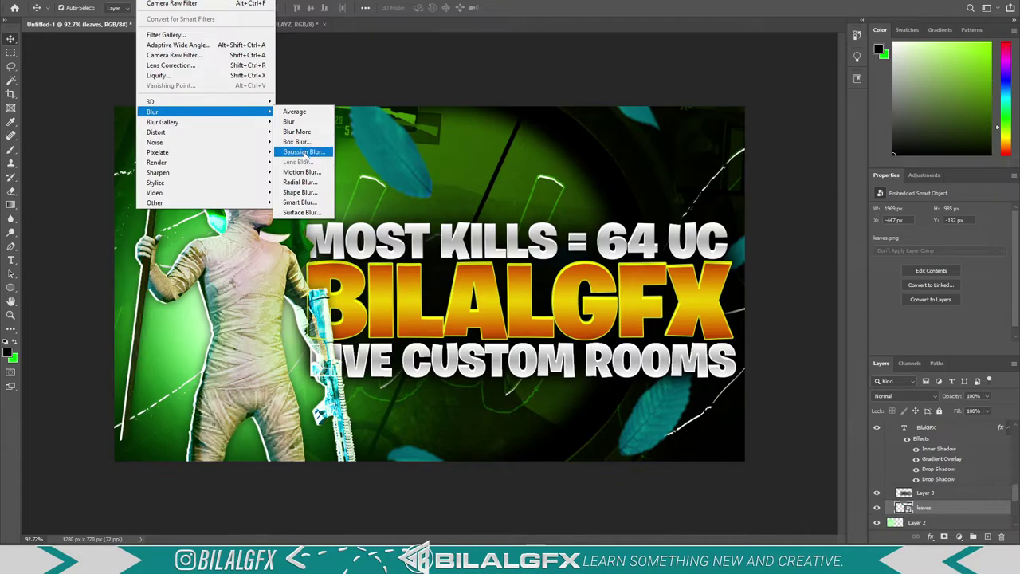
pyautogui.click(305, 152)
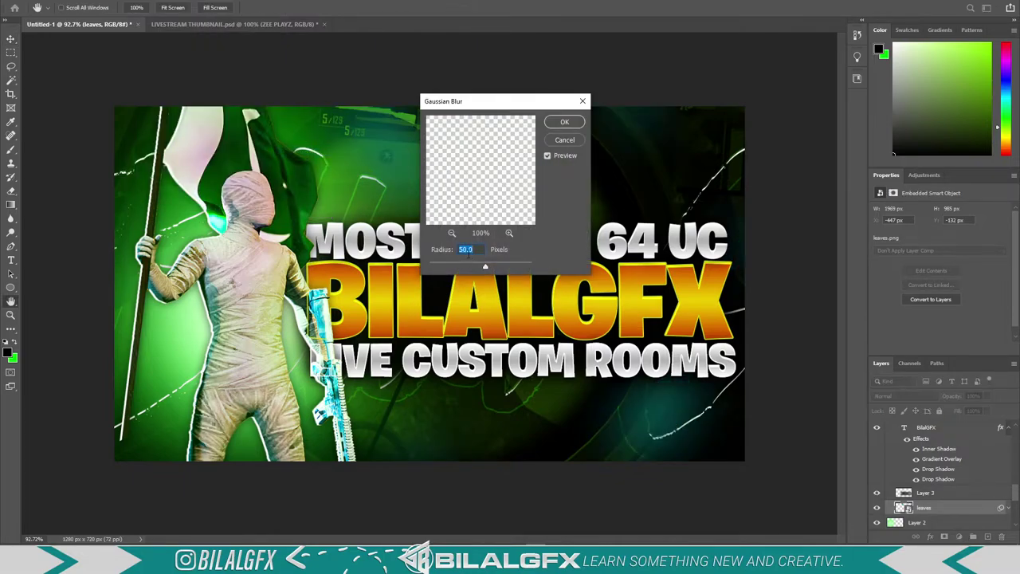
pyautogui.moveTo(470, 263); pyautogui.dragTo(444, 268)
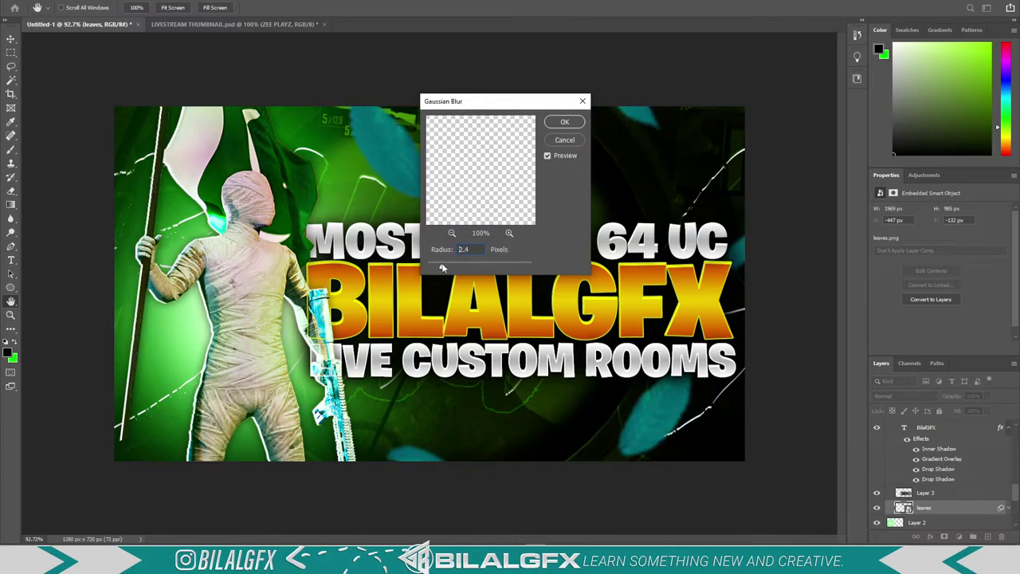
pyautogui.click(567, 123)
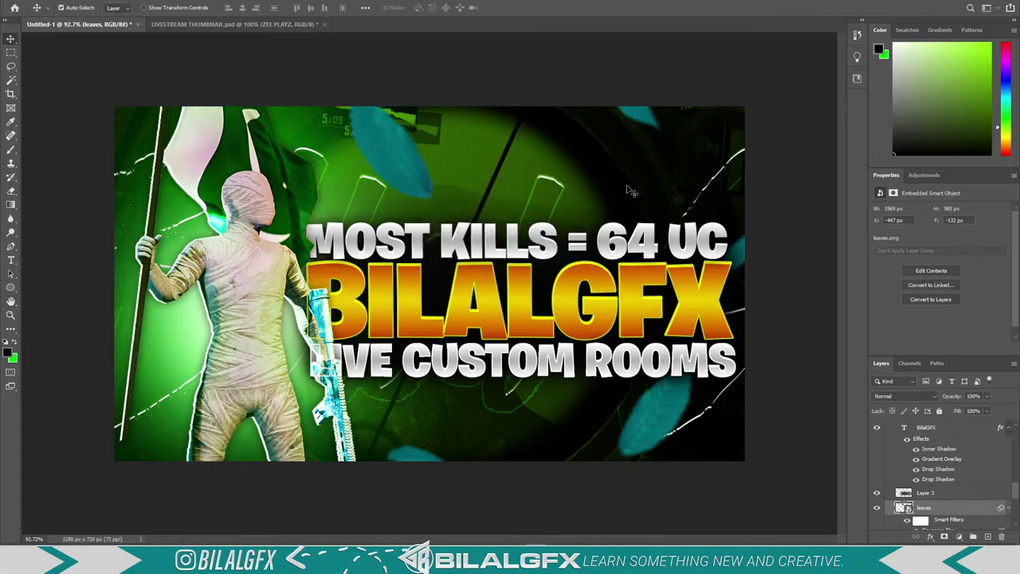
pyautogui.rightClick(923, 508)
# Add a stronger green Inner Glow and an Inner Shadow to the leaves layer
pyautogui.click(911, 59)
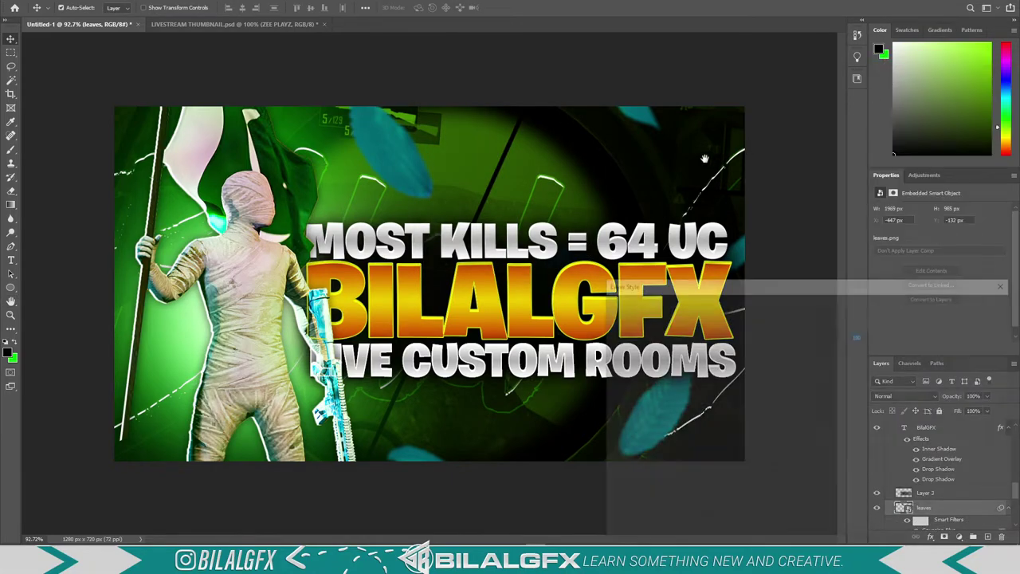
pyautogui.click(648, 416)
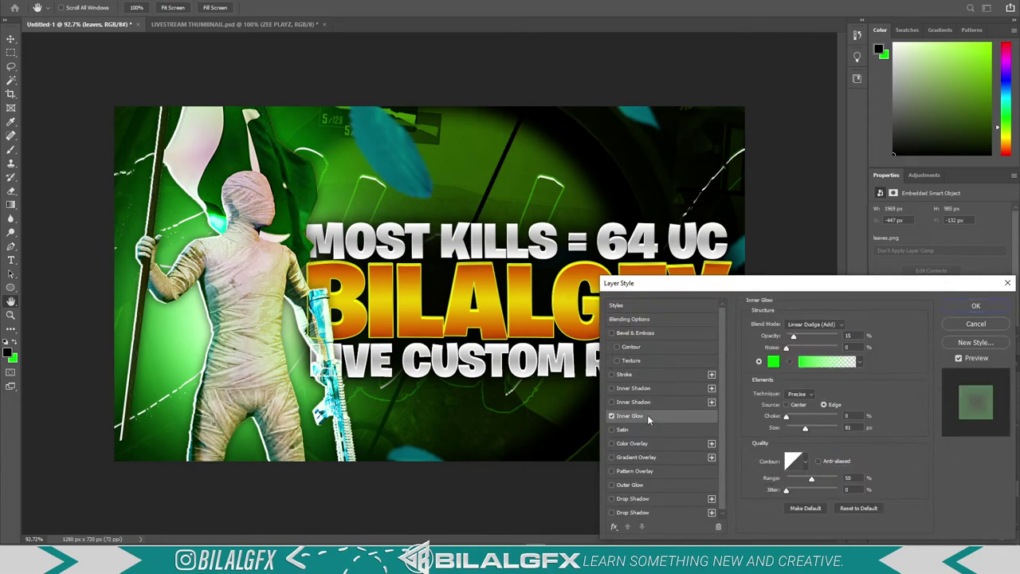
pyautogui.moveTo(803, 337)
pyautogui.mouseDown()
pyautogui.moveTo(817, 340)
pyautogui.moveTo(801, 338)
pyautogui.mouseUp()
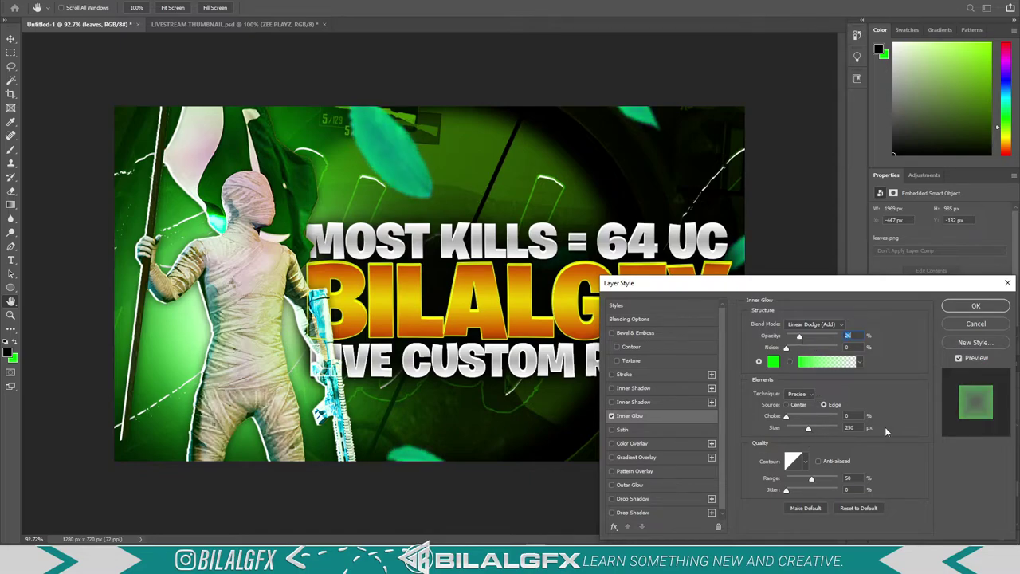
pyautogui.moveTo(800, 337); pyautogui.dragTo(811, 341)
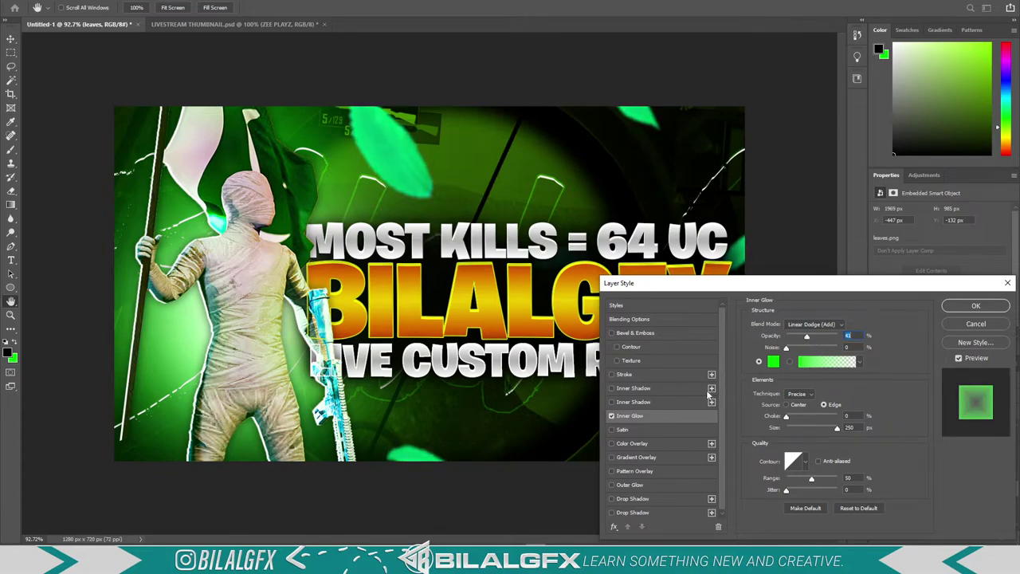
pyautogui.click(677, 388)
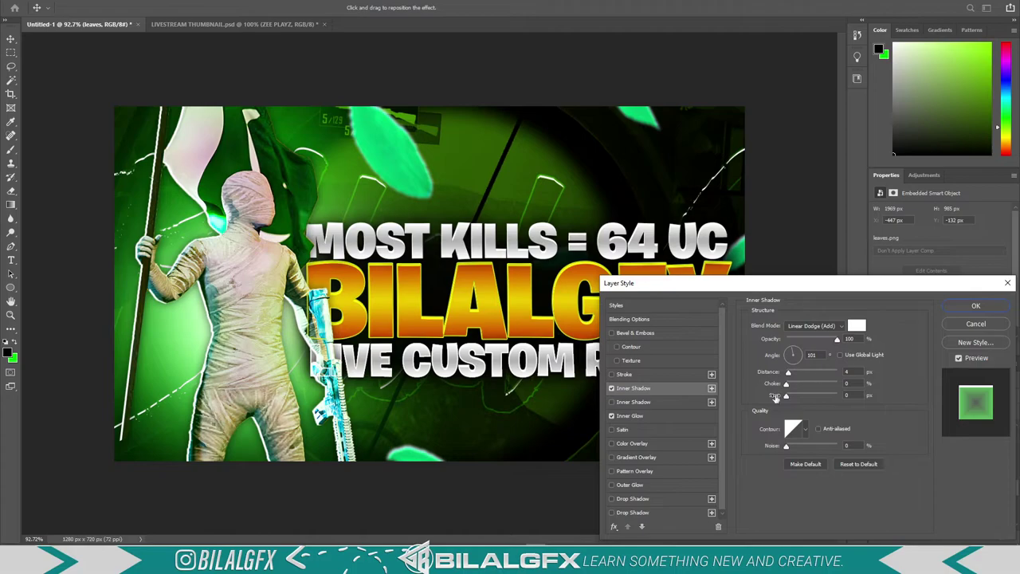
pyautogui.moveTo(867, 288); pyautogui.dragTo(778, 185)
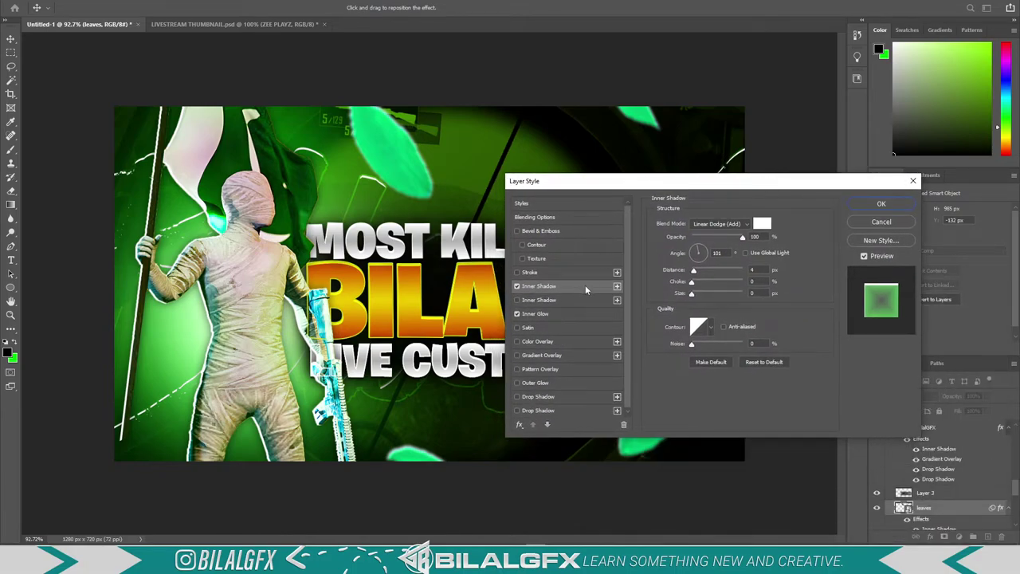
pyautogui.click(881, 203)
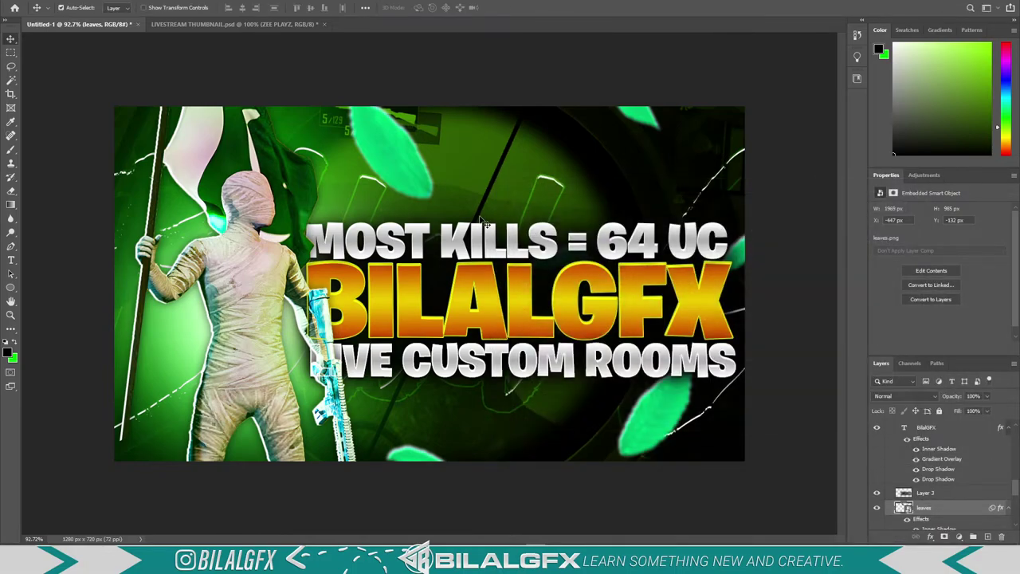
# Nudge the leaves layer left, then right and up into its final position
pyautogui.scroll(-5, 403, 268)
pyautogui.scroll(3, 402, 268)
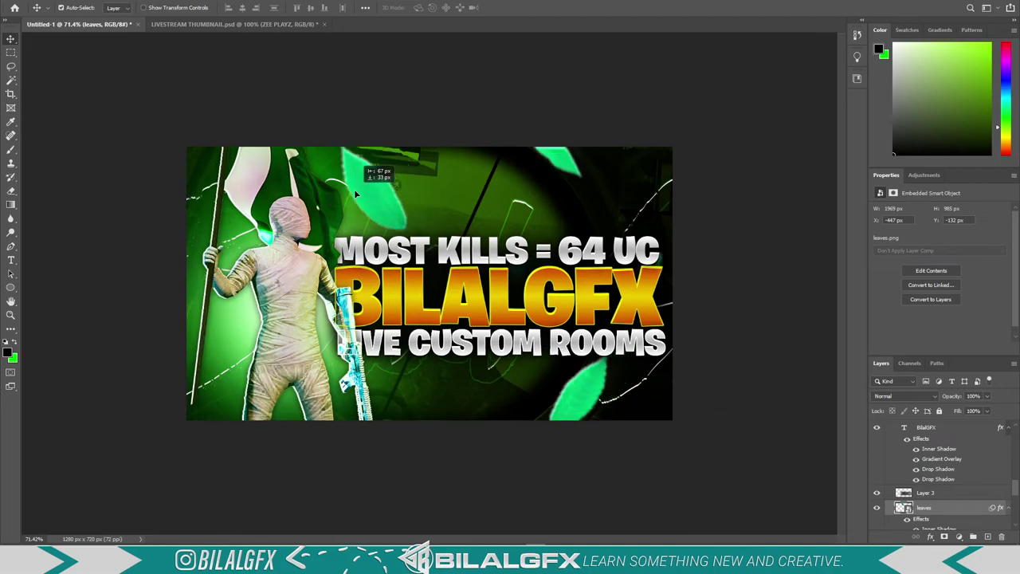
pyautogui.moveTo(405, 177); pyautogui.dragTo(348, 178)
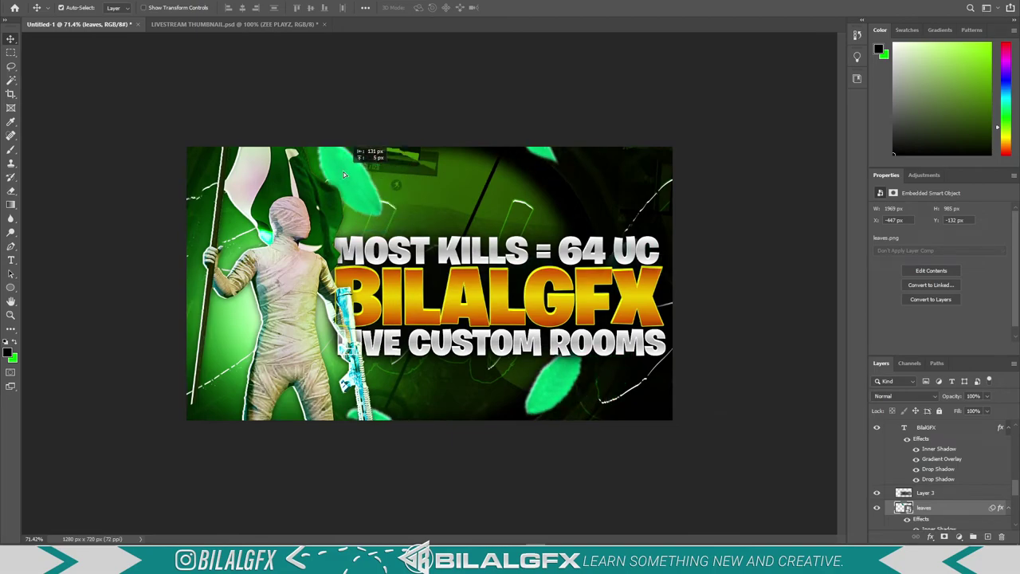
pyautogui.scroll(-2, 348, 179)
pyautogui.scroll(-2, 348, 179)
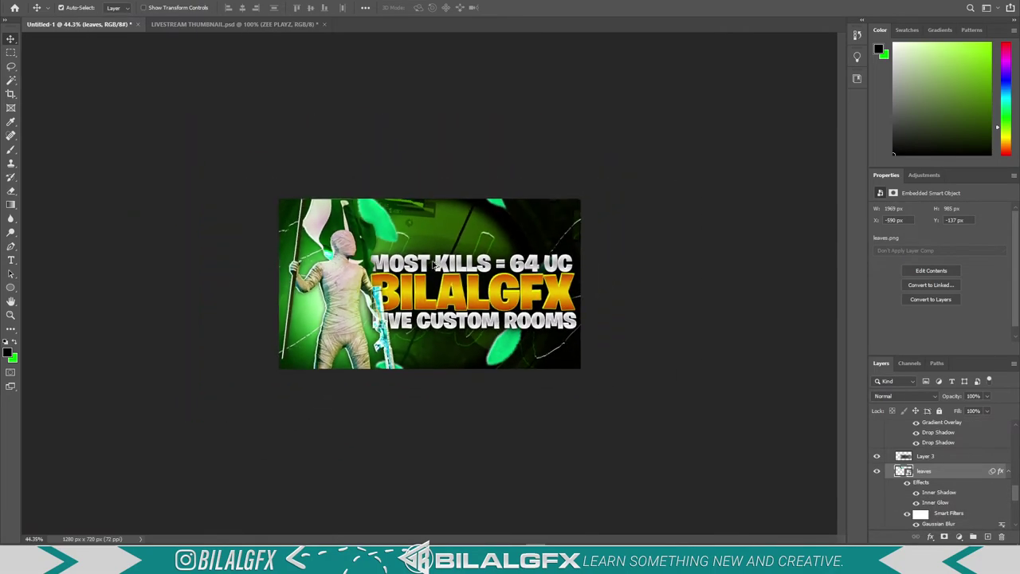
pyautogui.scroll(2, 348, 183)
pyautogui.moveTo(347, 188); pyautogui.dragTo(428, 179)
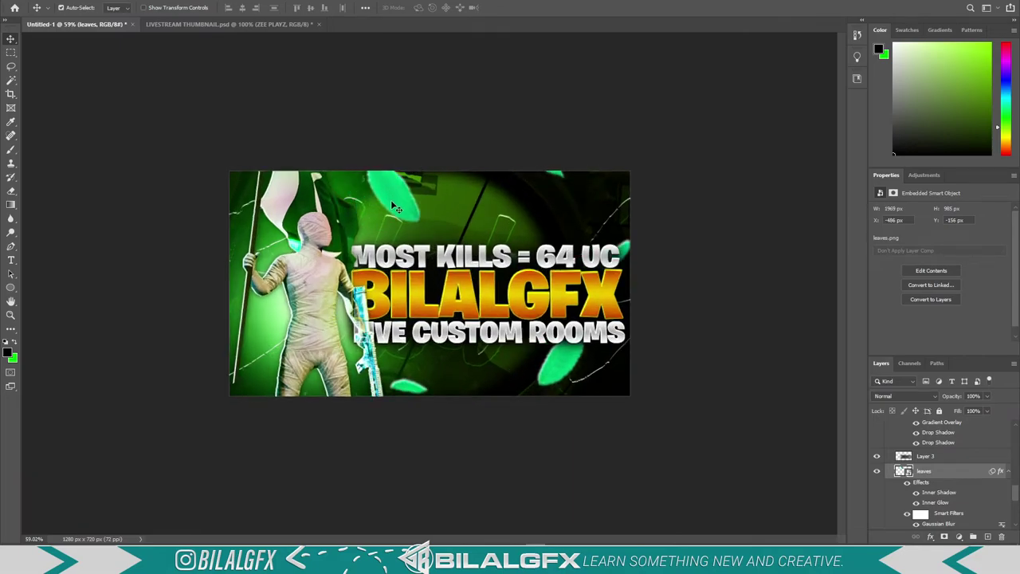
pyautogui.scroll(2, 427, 179)
pyautogui.scroll(-1, 949, 481)
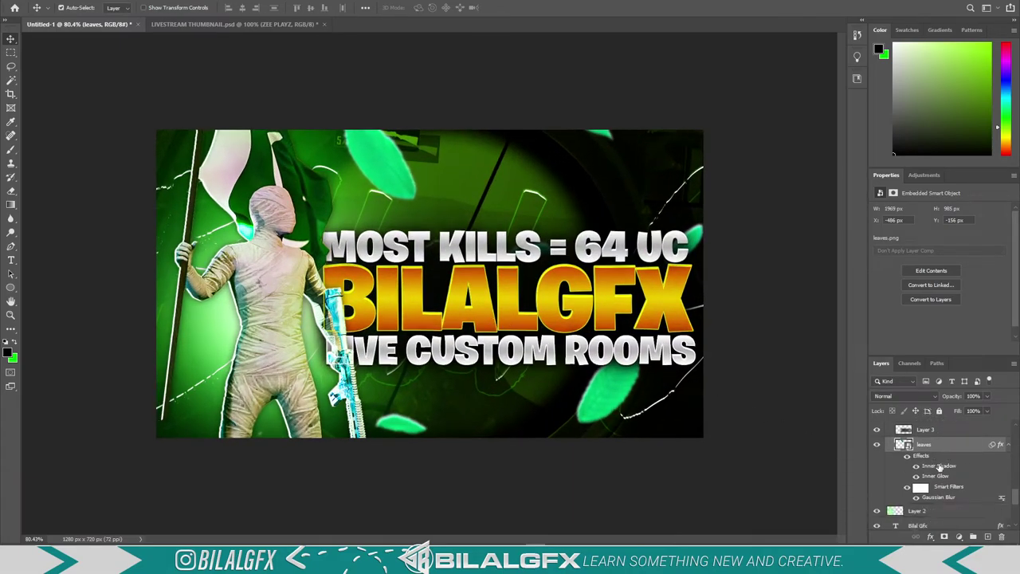
# Place bullets.png above the leaves, shifted slightly left and down
pyautogui.hotkey('alt', 'Tab')
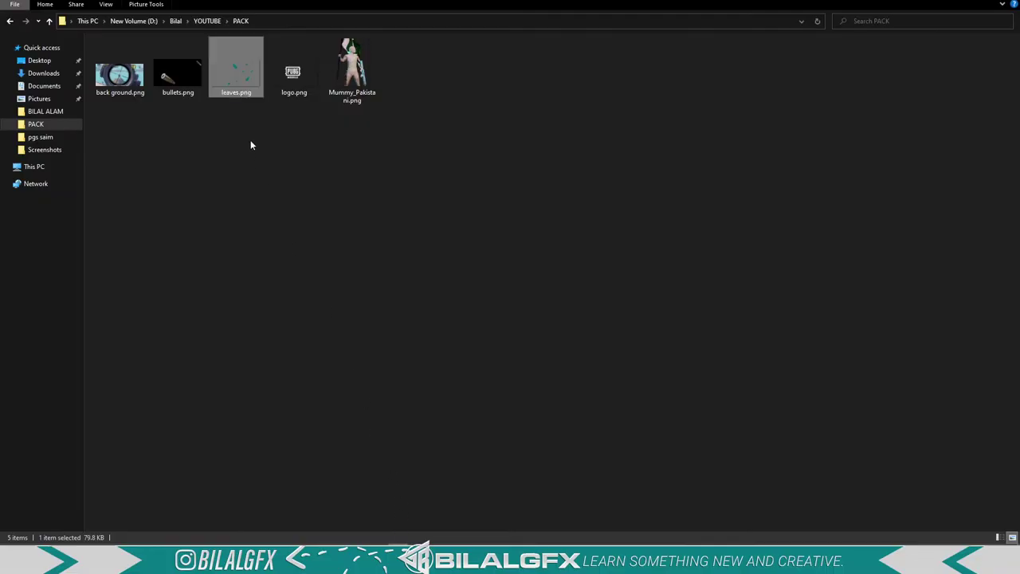
pyautogui.moveTo(177, 72)
pyautogui.mouseDown()
pyautogui.moveTo(538, 551)
pyautogui.moveTo(540, 512)
pyautogui.mouseUp()
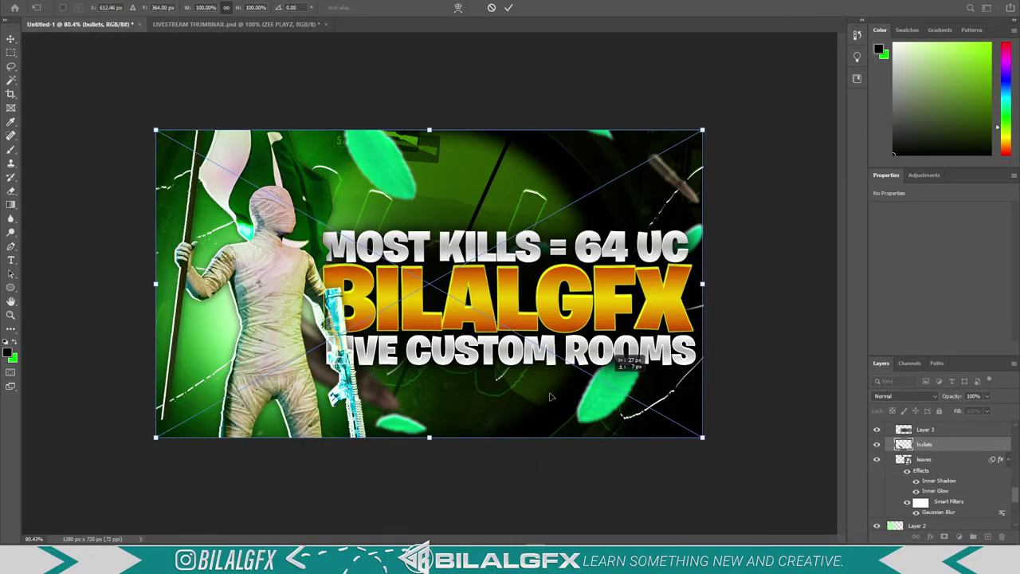
pyautogui.moveTo(626, 377)
pyautogui.mouseDown()
pyautogui.moveTo(529, 415)
pyautogui.moveTo(598, 367)
pyautogui.mouseUp()
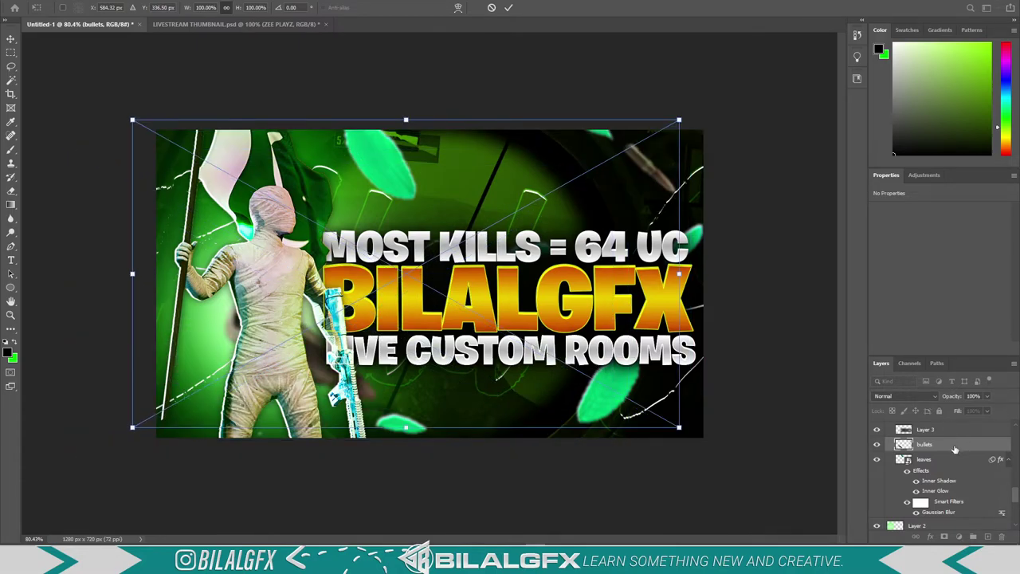
pyautogui.press('Return')
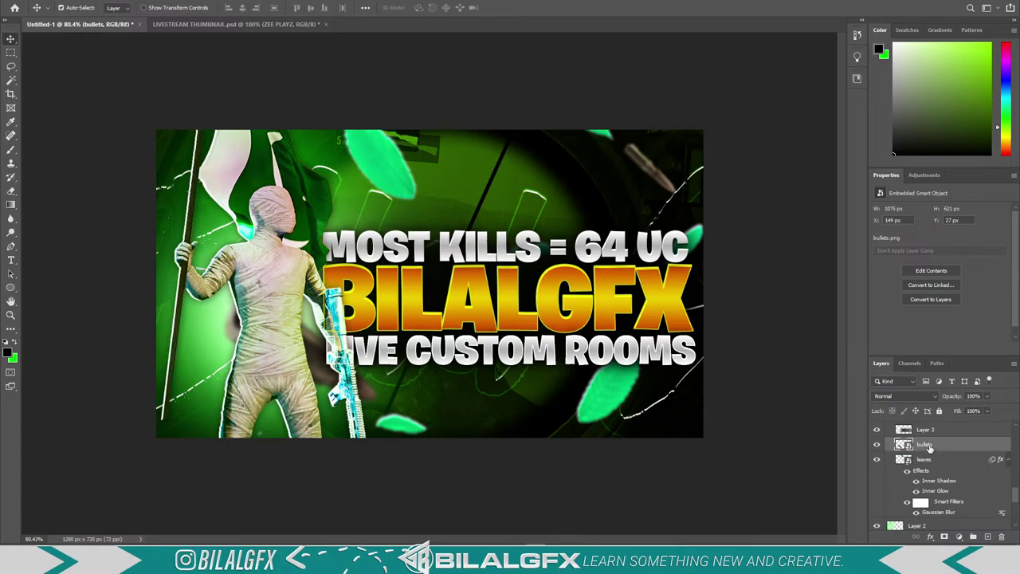
# Add an Inner Shadow to the bullets layer, leaving Inner Glow off
pyautogui.rightClick(929, 448)
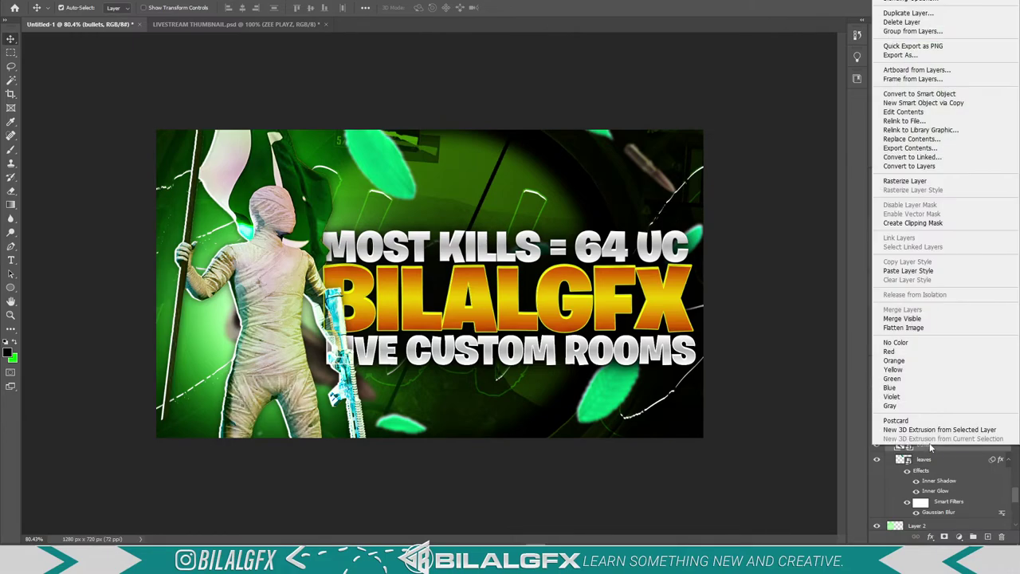
pyautogui.click(924, 7)
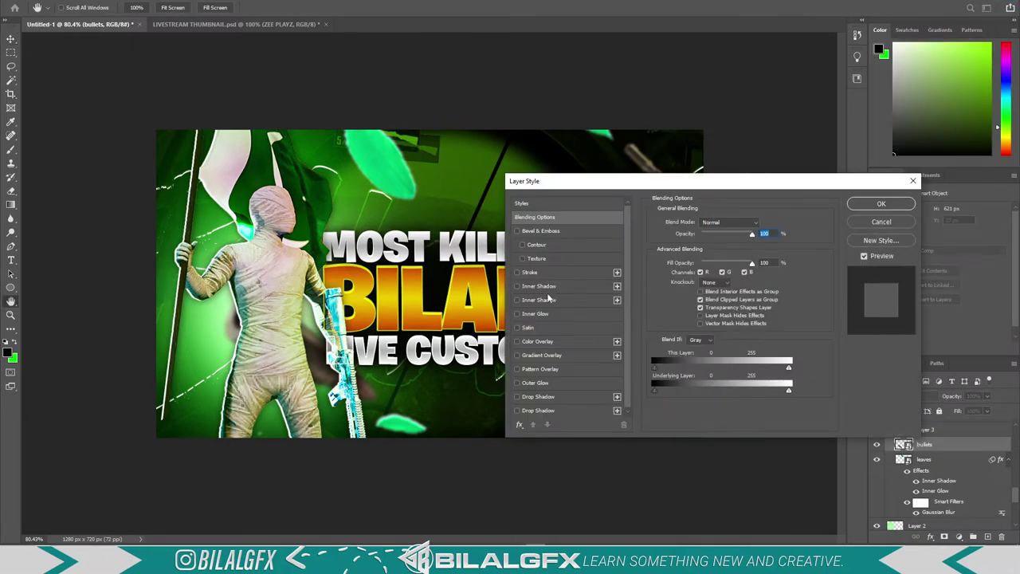
pyautogui.click(547, 287)
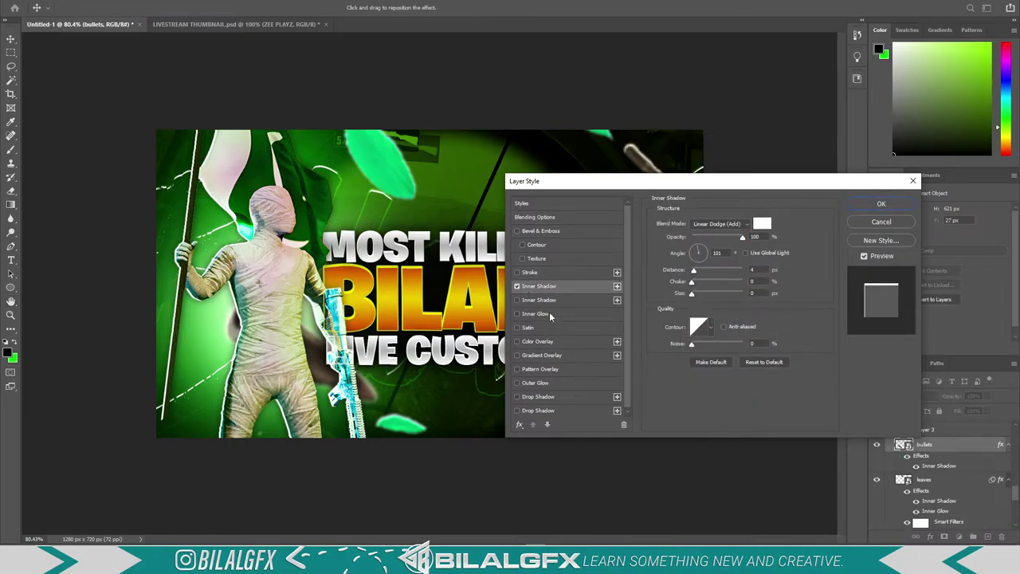
pyautogui.click(549, 313)
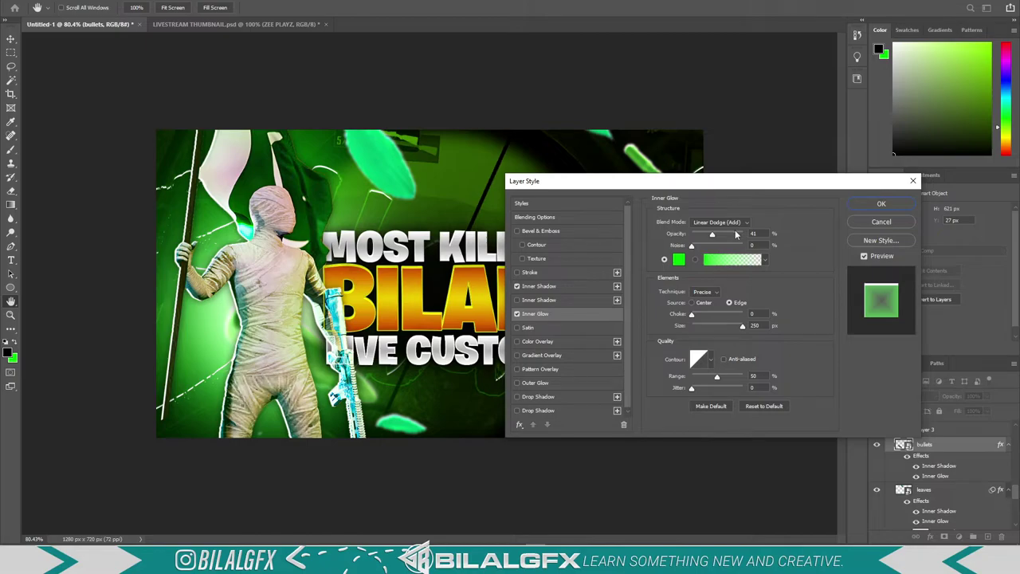
pyautogui.click(517, 314)
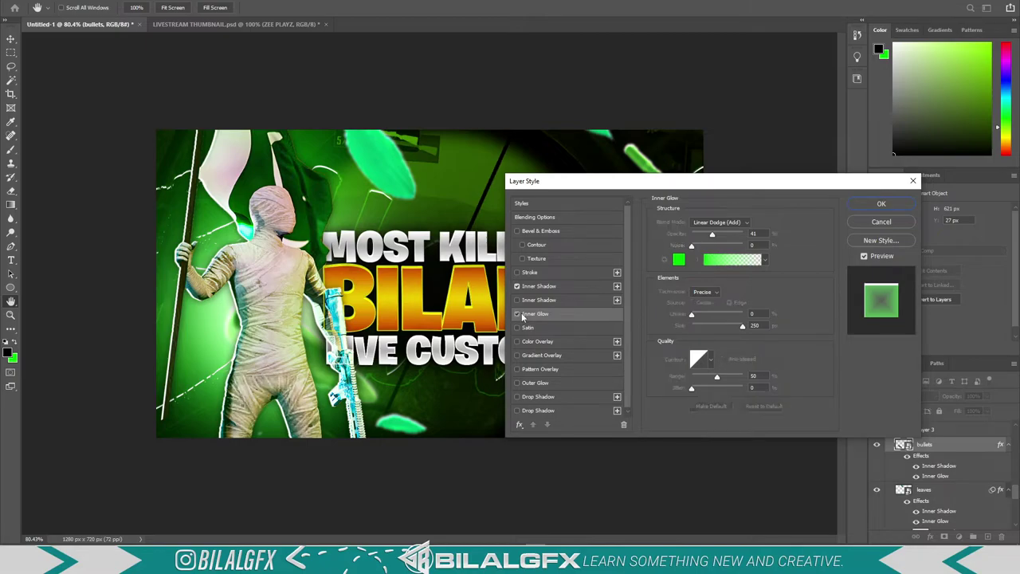
pyautogui.click(880, 204)
# Bring up the PACK asset folder and pick up logo.png
pyautogui.scroll(3, 555, 382)
pyautogui.scroll(-4, 637, 381)
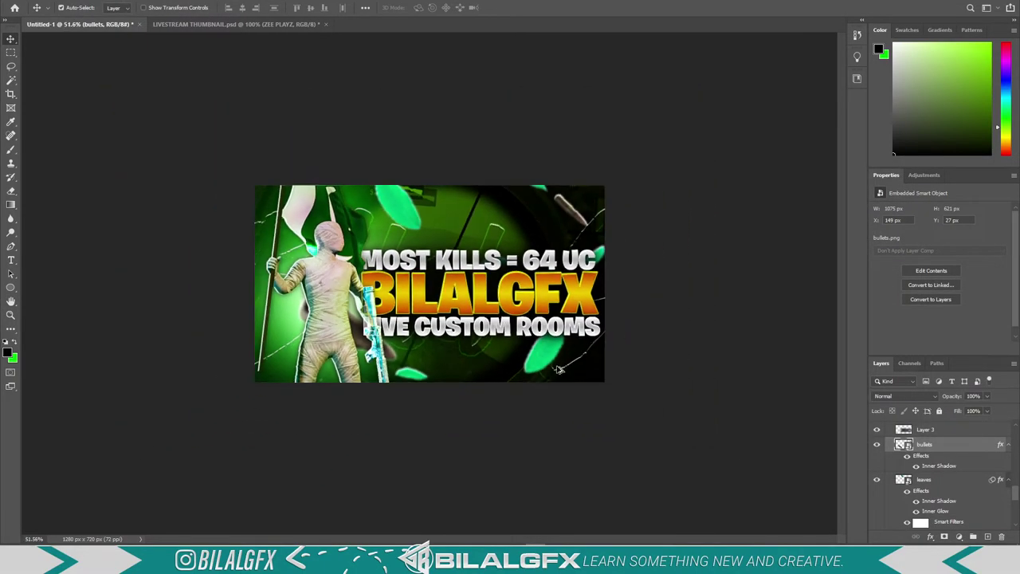
pyautogui.scroll(2, 773, 380)
pyautogui.scroll(-4, 735, 326)
pyautogui.scroll(3, 558, 311)
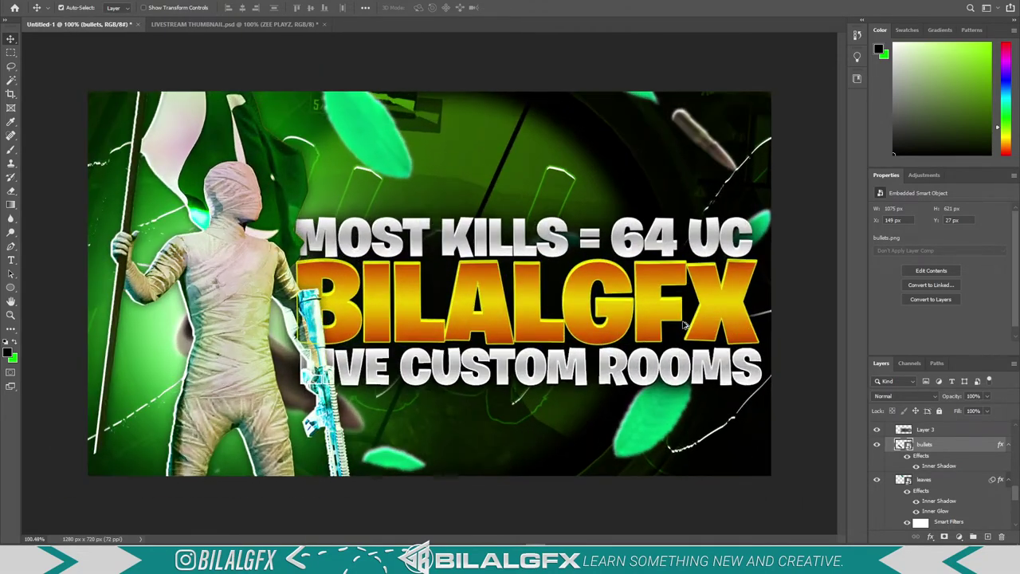
pyautogui.scroll(-2, 376, 299)
pyautogui.scroll(2, 376, 300)
pyautogui.scroll(-2, 478, 300)
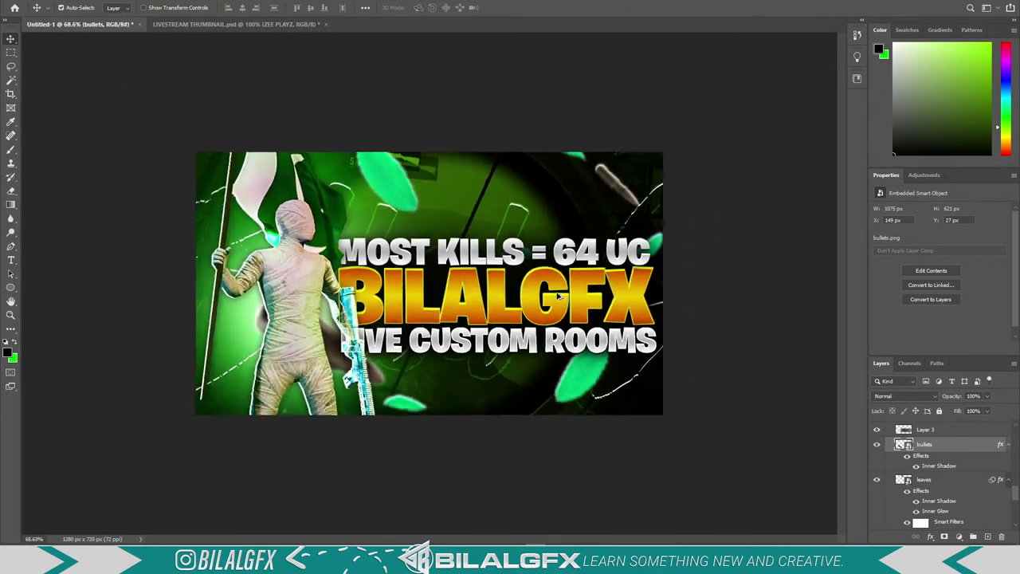
pyautogui.scroll(-2, 560, 301)
pyautogui.scroll(2, 560, 300)
pyautogui.scroll(-2, 448, 371)
pyautogui.scroll(1, 448, 371)
pyautogui.scroll(2, 283, 307)
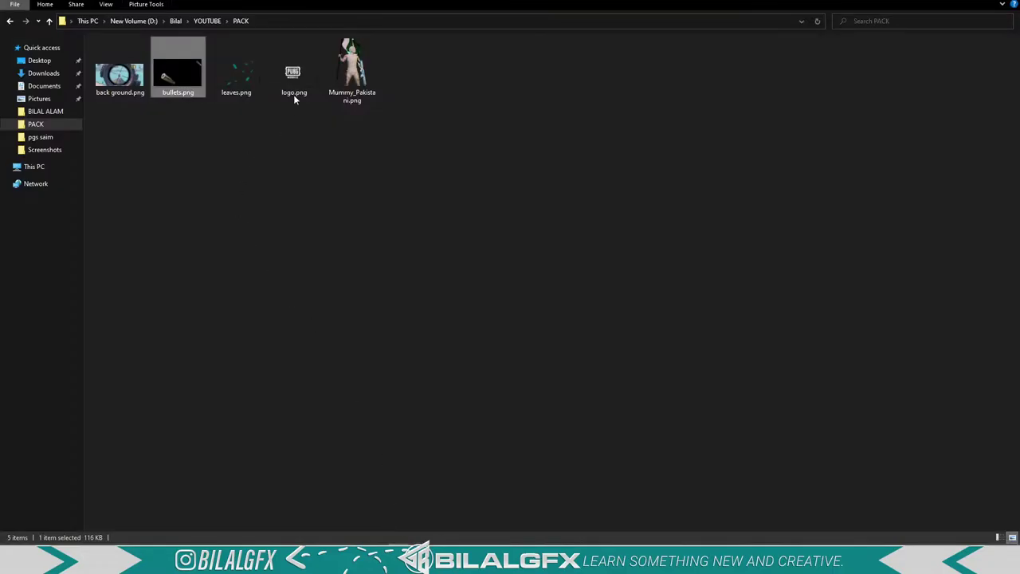
pyautogui.moveTo(303, 75); pyautogui.dragTo(545, 548)
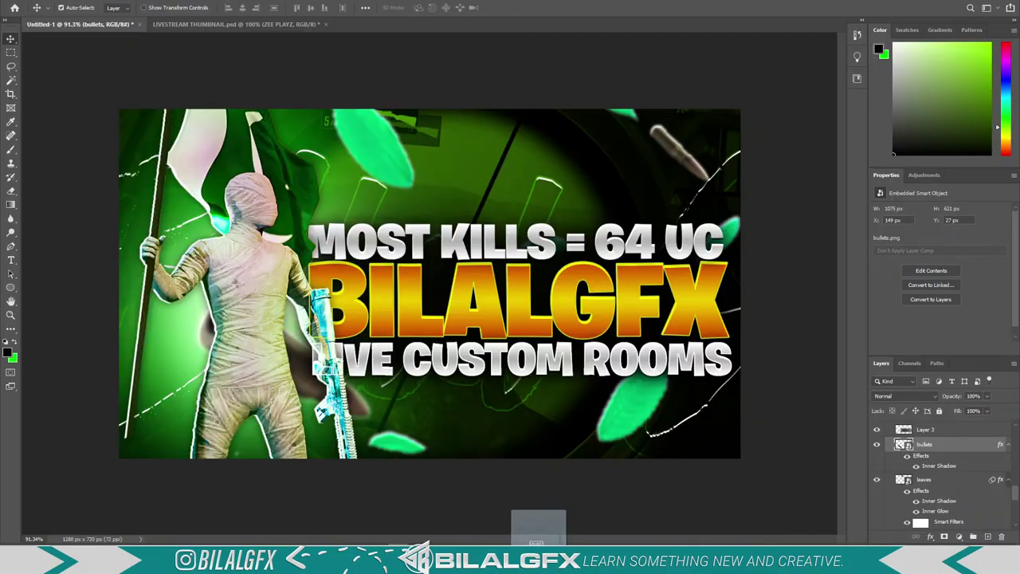
# Place logo.png in the thumbnail and move its layer to the top of the stack
pyautogui.moveTo(544, 542); pyautogui.dragTo(589, 243)
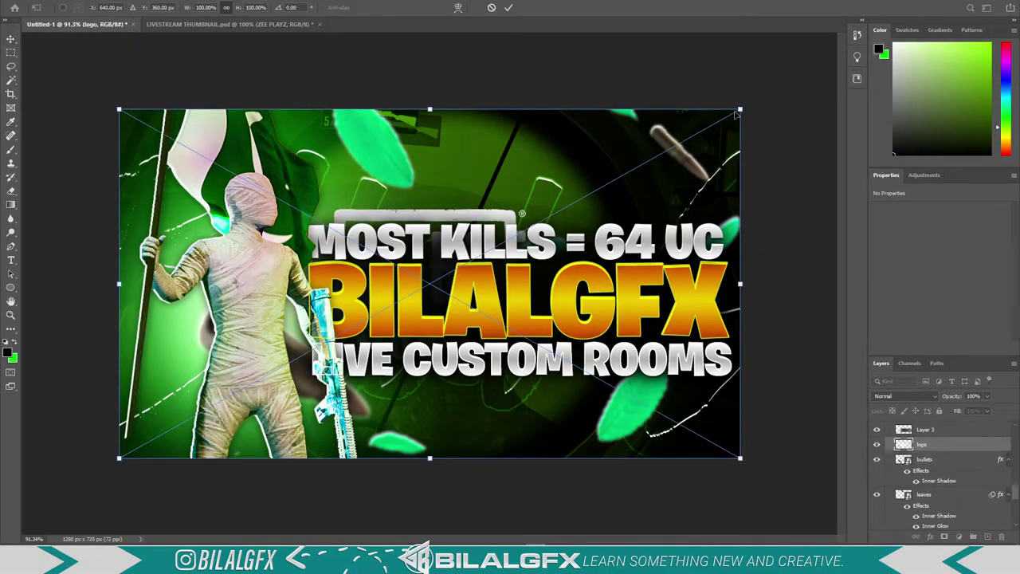
pyautogui.moveTo(740, 110)
pyautogui.mouseDown()
pyautogui.moveTo(602, 292)
pyautogui.moveTo(809, 435)
pyautogui.mouseUp()
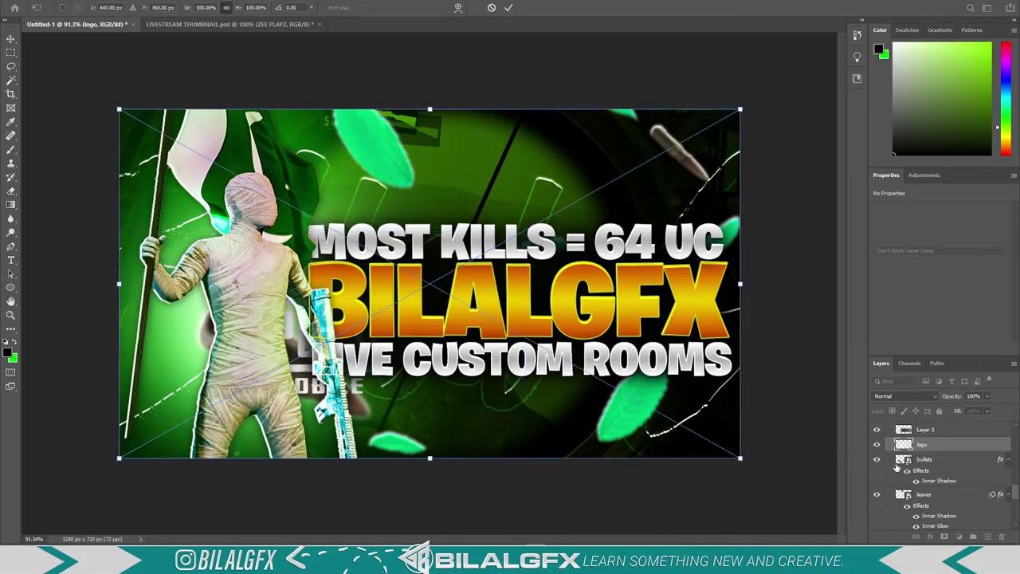
pyautogui.press('Return')
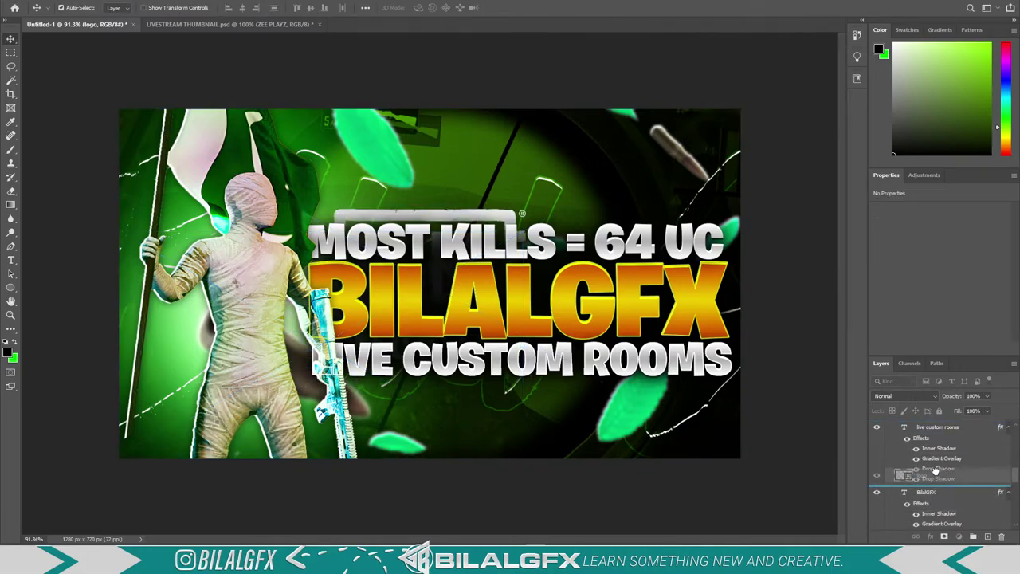
pyautogui.moveTo(924, 386)
pyautogui.mouseDown()
pyautogui.moveTo(912, 197)
pyautogui.moveTo(899, 423)
pyautogui.mouseUp()
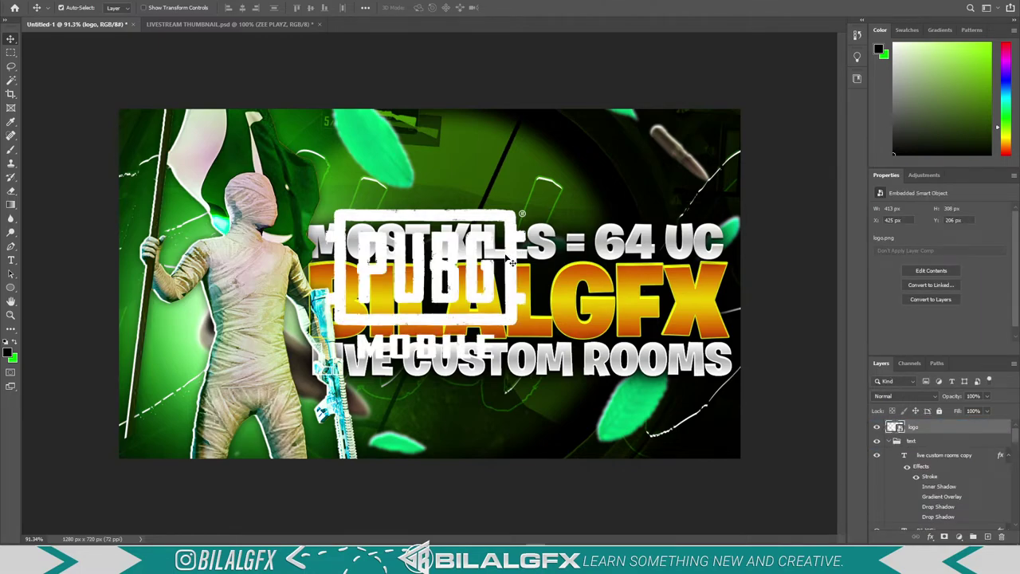
# Shrink the PUBG logo to about 95×71 px in the top-right corner
pyautogui.hotkey('ctrl', 't')
pyautogui.moveTo(740, 110)
pyautogui.mouseDown()
pyautogui.moveTo(366, 376)
pyautogui.moveTo(761, 120)
pyautogui.moveTo(723, 142)
pyautogui.mouseUp()
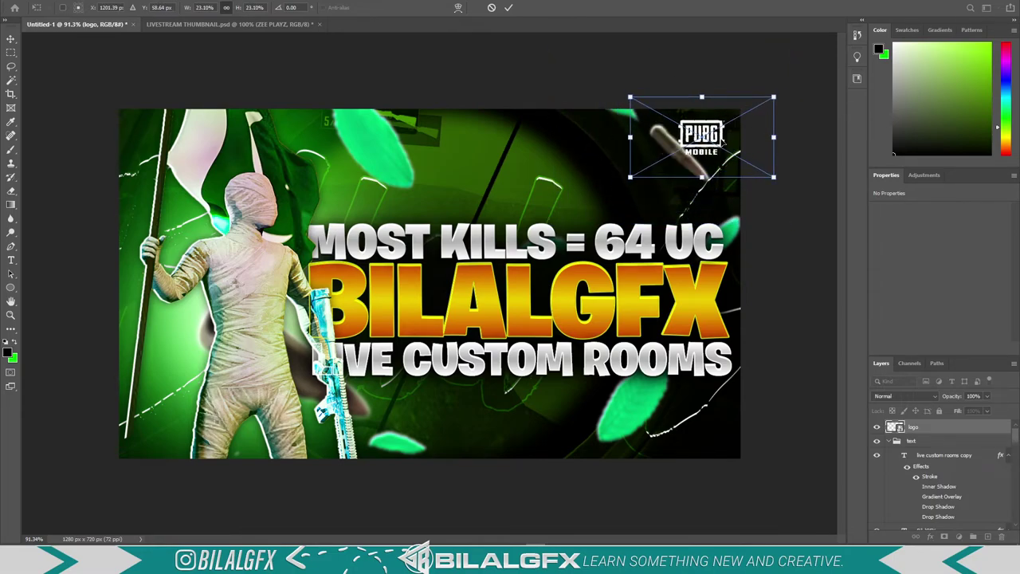
pyautogui.press('Return')
pyautogui.hotkey('ctrl', '-')
# Give the PUBG logo a black drop shadow with size 81
pyautogui.hotkey('ctrl', '0')
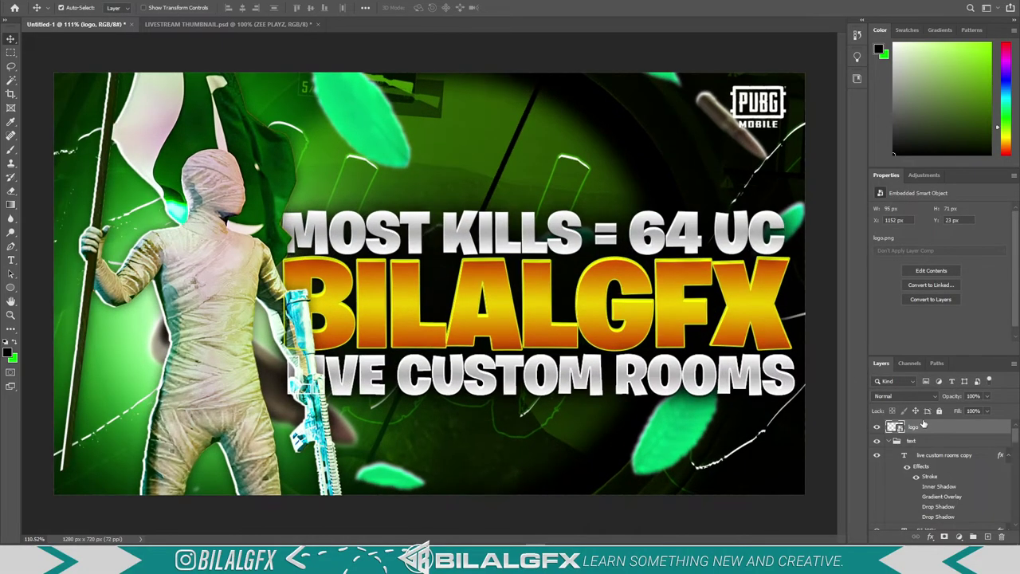
pyautogui.rightClick(921, 427)
pyautogui.click(810, 96)
pyautogui.click(542, 410)
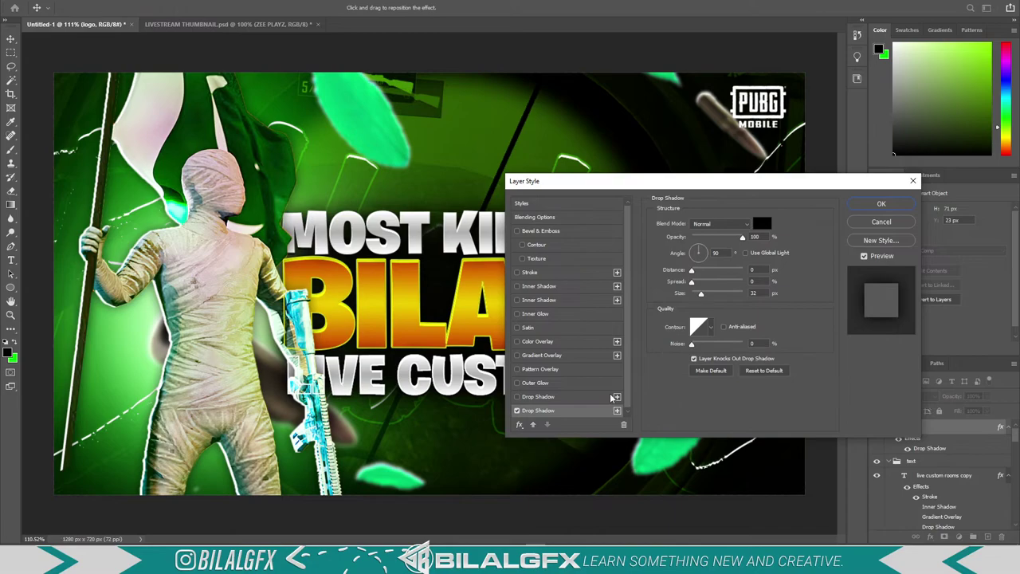
pyautogui.moveTo(700, 295); pyautogui.dragTo(712, 295)
pyautogui.click(881, 203)
pyautogui.scroll(-5, 580, 233)
pyautogui.scroll(5, 598, 267)
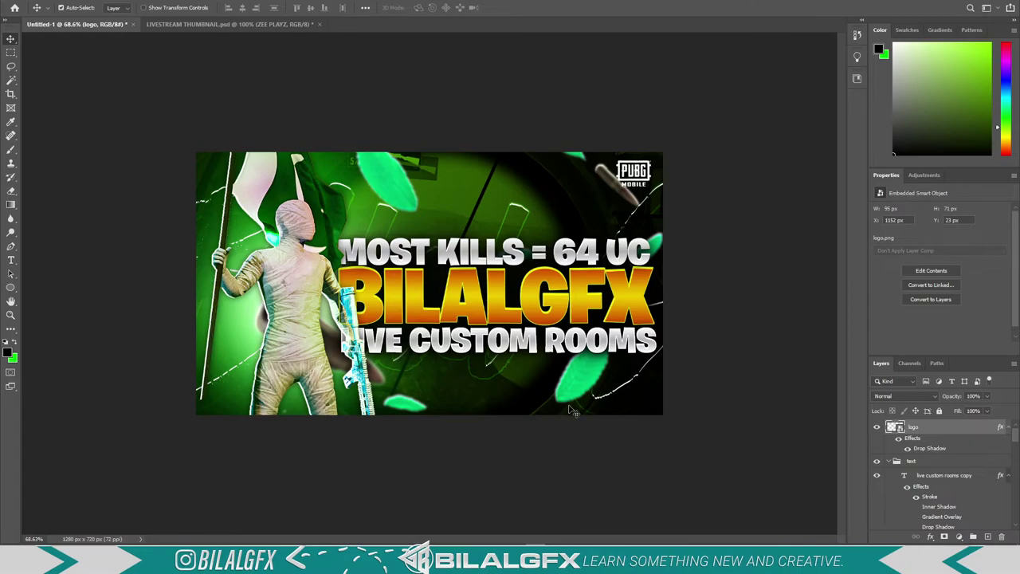
# Add a new empty layer above the logo and prepare a large brush
pyautogui.click(987, 539)
pyautogui.press('b')
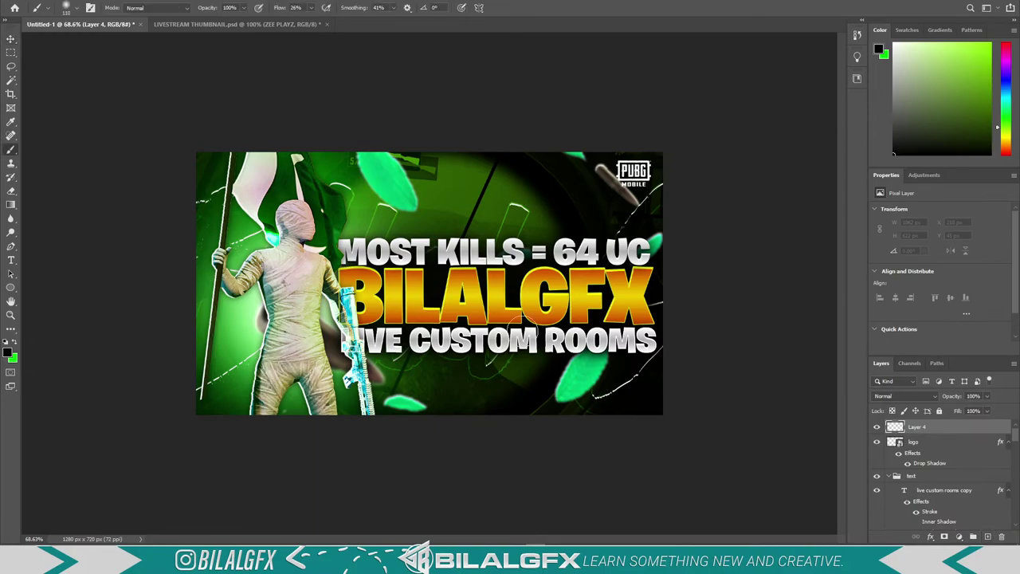
pyautogui.keyDown('alt'); pyautogui.rightClick(600, 401); pyautogui.keyUp('alt')
pyautogui.keyDown('alt'); pyautogui.rightClick(558, 375); pyautogui.keyUp('alt')
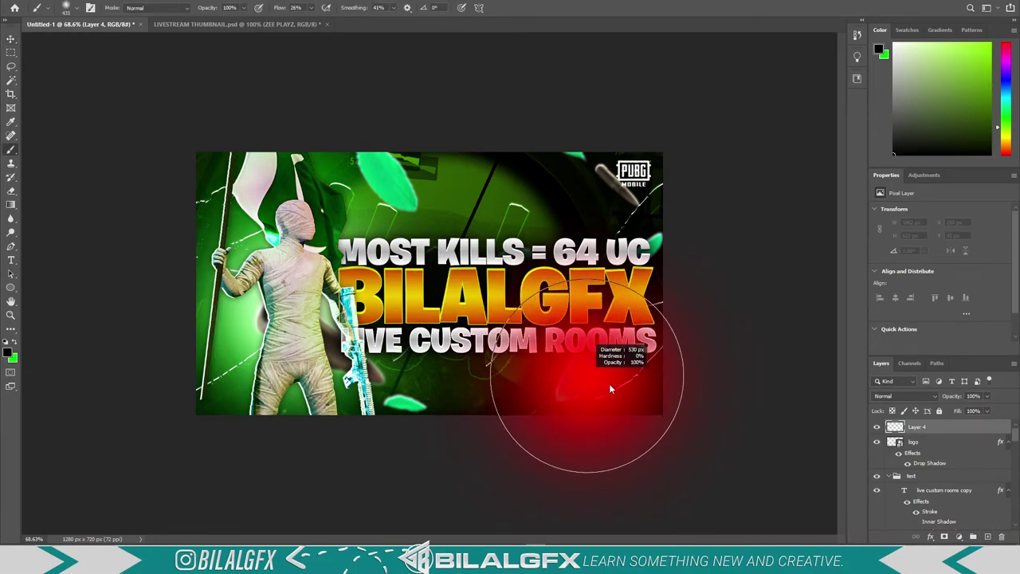
pyautogui.press('c')
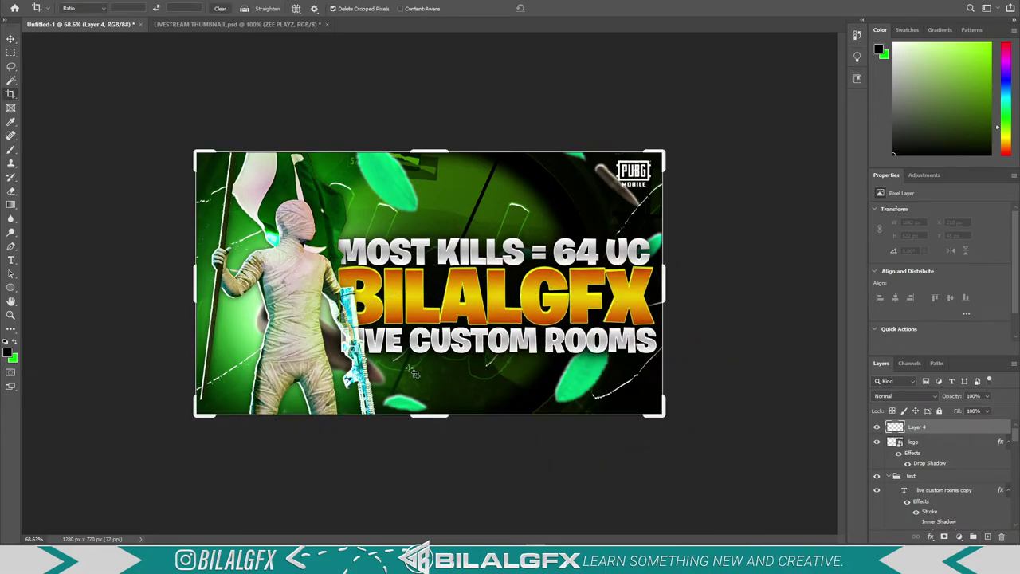
pyautogui.click(10, 40)
# Paint a soft green glow into the lower-right and top-right corners
pyautogui.press('b')
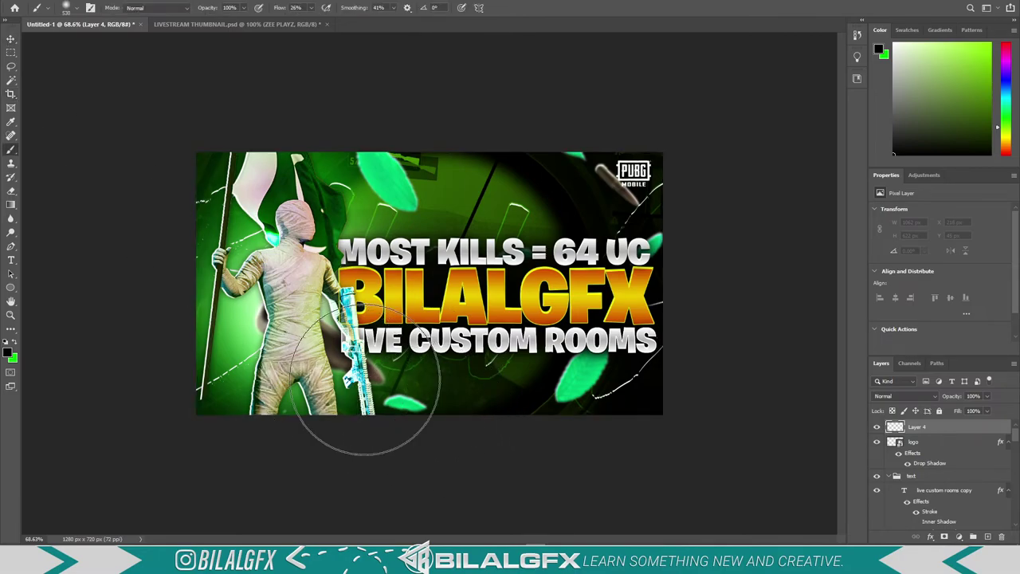
pyautogui.press('x')
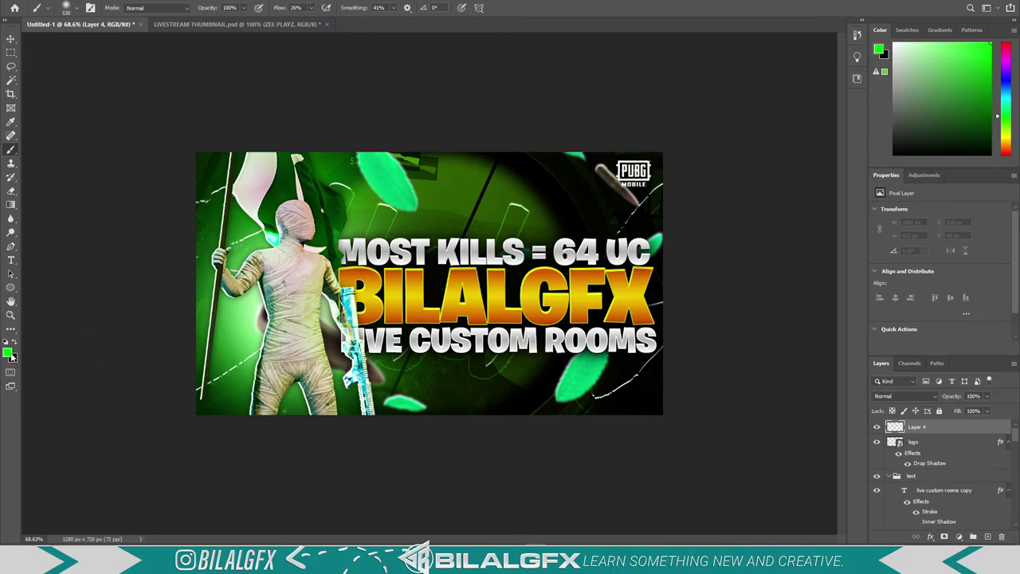
pyautogui.press('x')
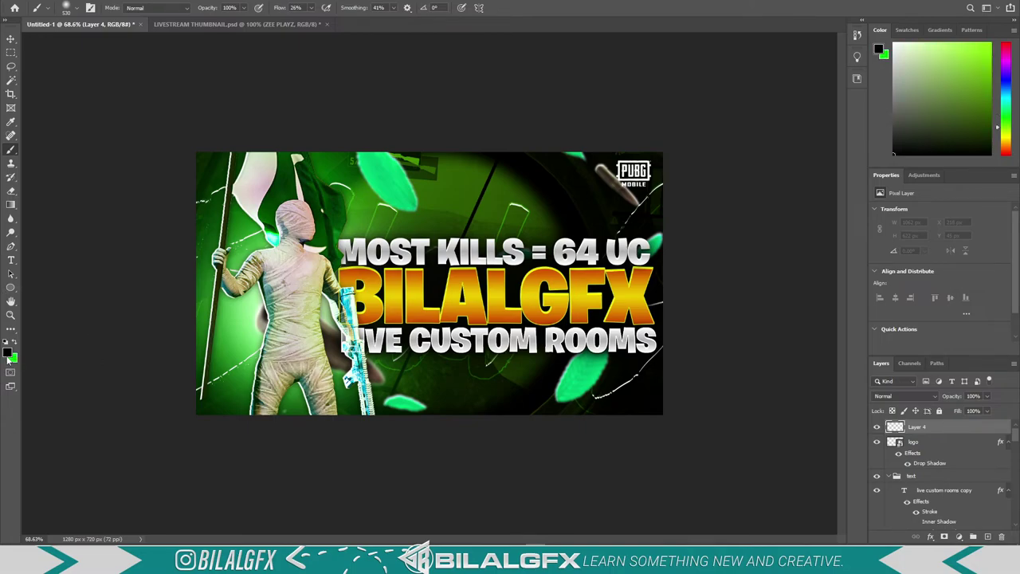
pyautogui.press('x')
pyautogui.press('x')
pyautogui.press('x')
pyautogui.press('x')
pyautogui.press('x')
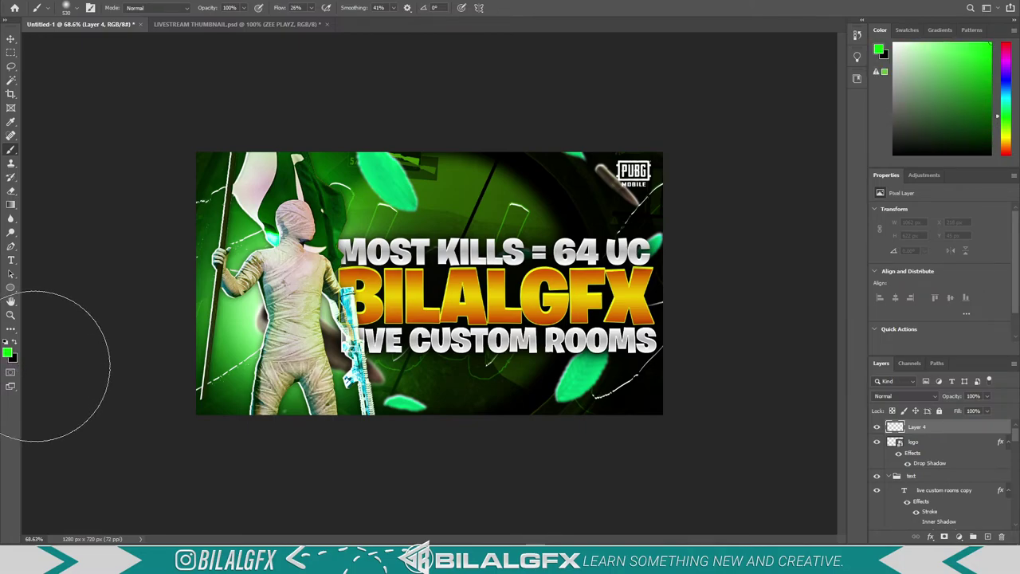
pyautogui.moveTo(665, 417); pyautogui.dragTo(665, 412)
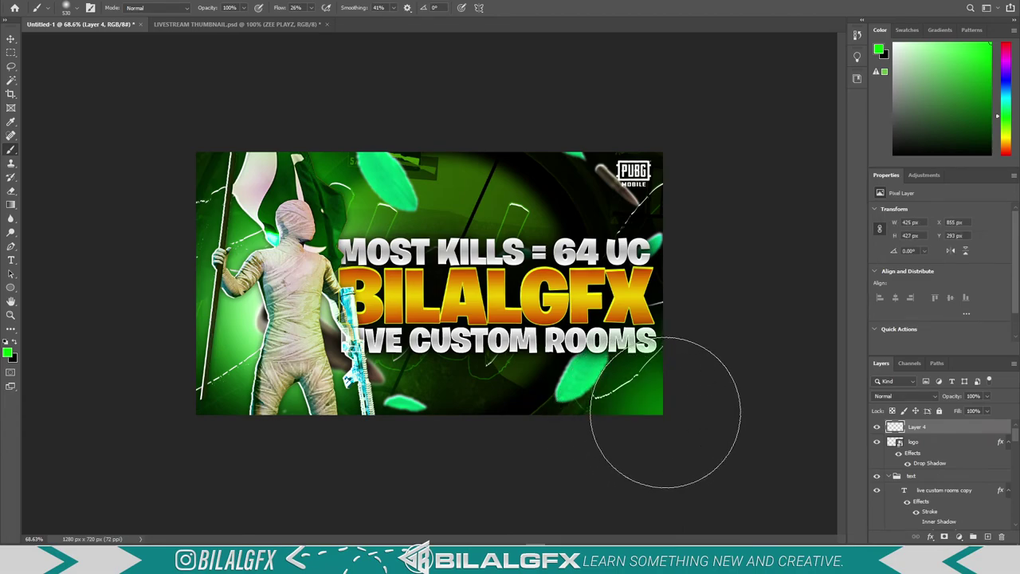
pyautogui.hotkey('ctrl', 'z')
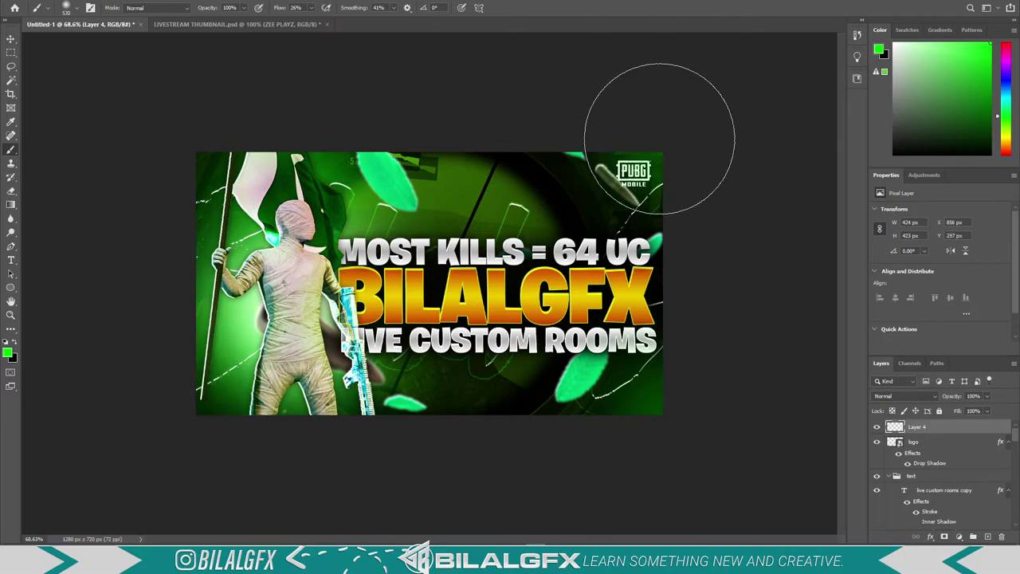
pyautogui.click(660, 138)
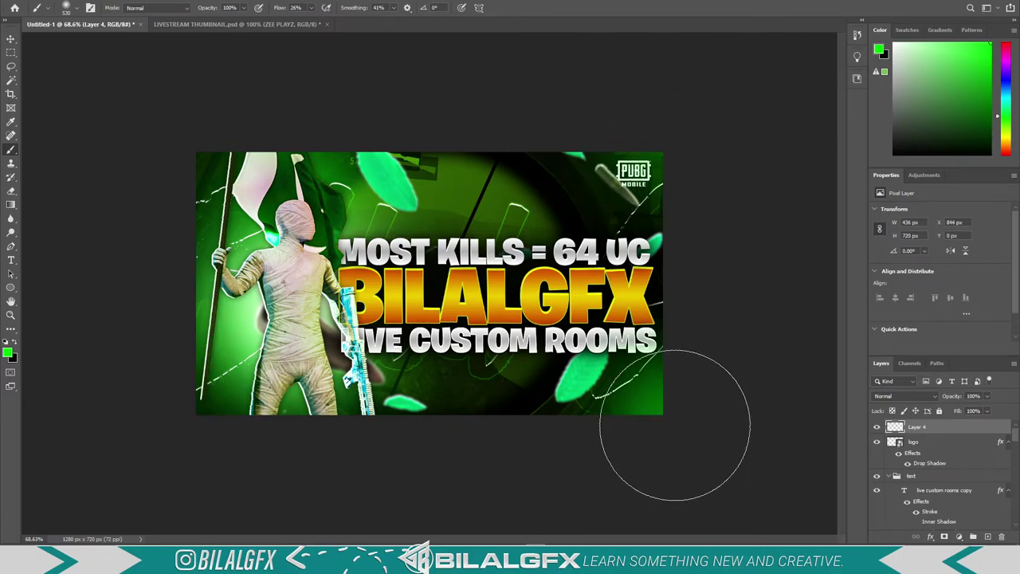
# Move Layer 4 just beneath the PUBG logo layer
pyautogui.click(12, 39)
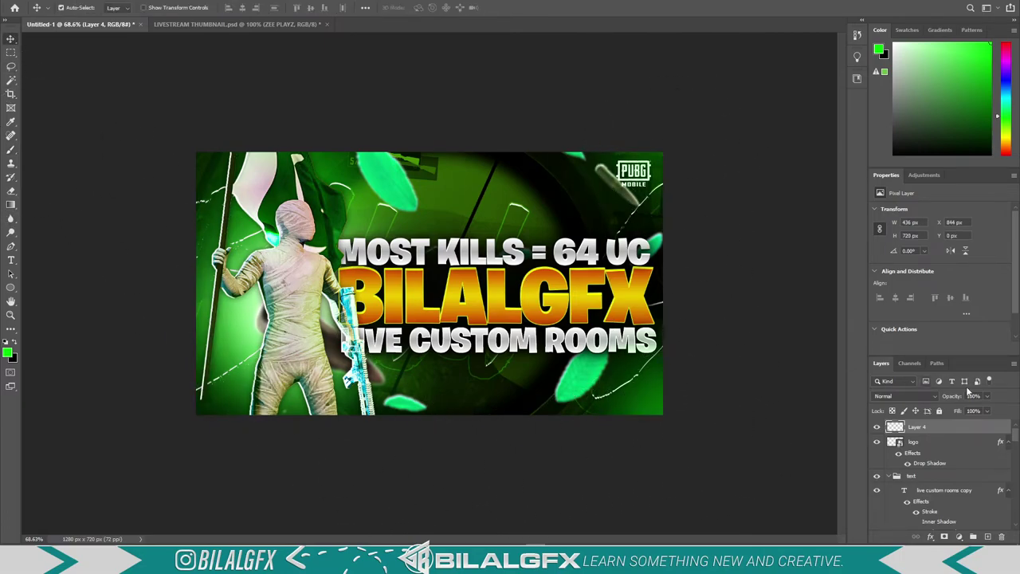
pyautogui.moveTo(930, 431); pyautogui.dragTo(925, 462)
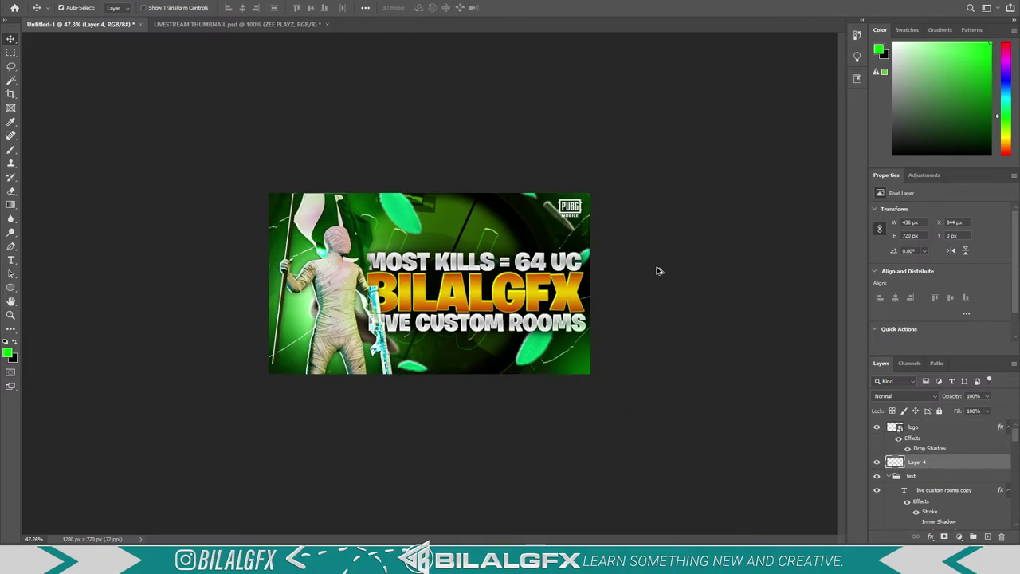
pyautogui.scroll(2, 658, 270)
pyautogui.scroll(-2, 658, 271)
pyautogui.scroll(2, 642, 326)
# Select every layer from the logo down to back ground and group them as Group 1
pyautogui.scroll(2, 369, 271)
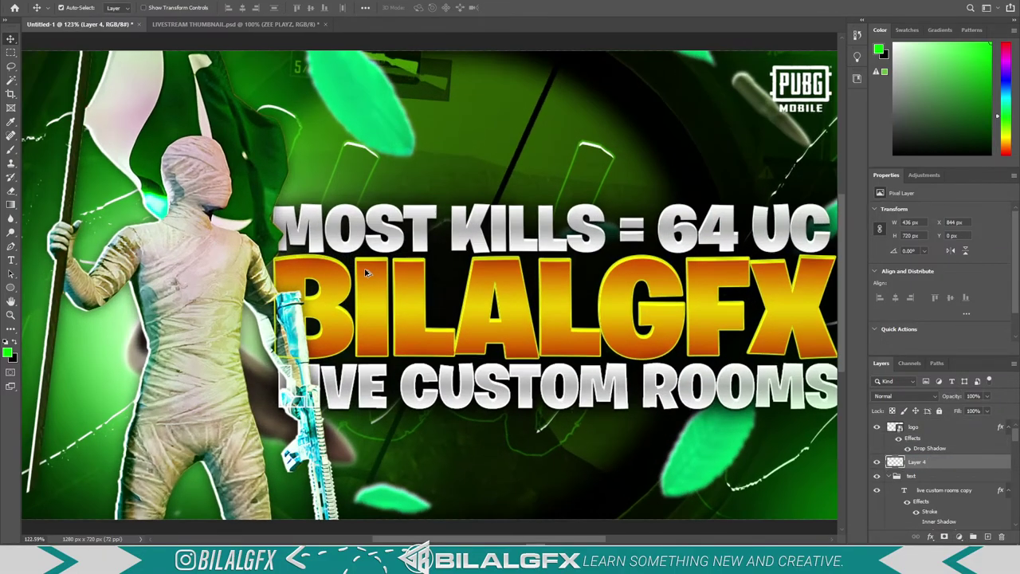
pyautogui.scroll(-1, 369, 271)
pyautogui.scroll(-2, 741, 319)
pyautogui.scroll(3, 695, 283)
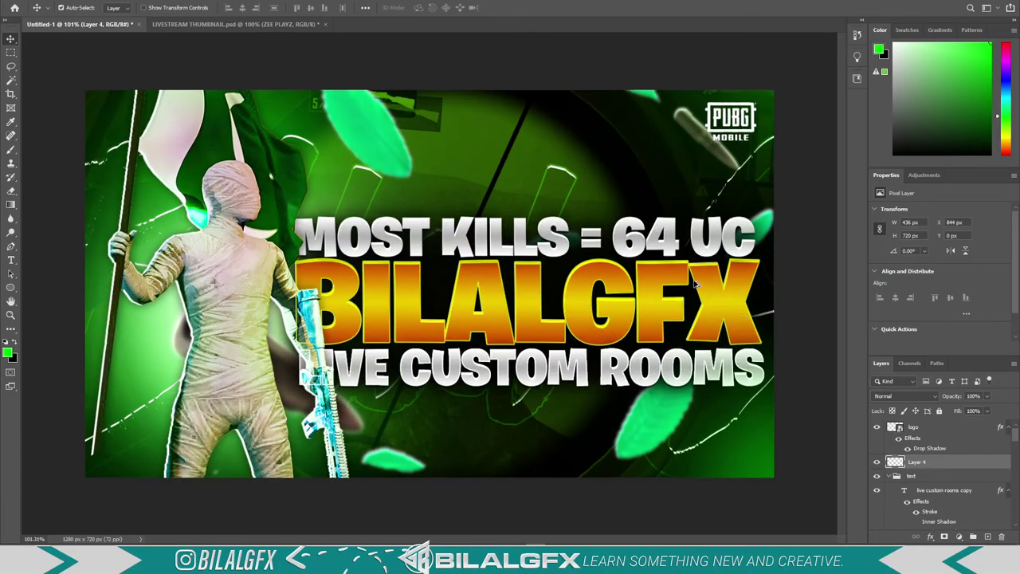
pyautogui.scroll(-2, 491, 223)
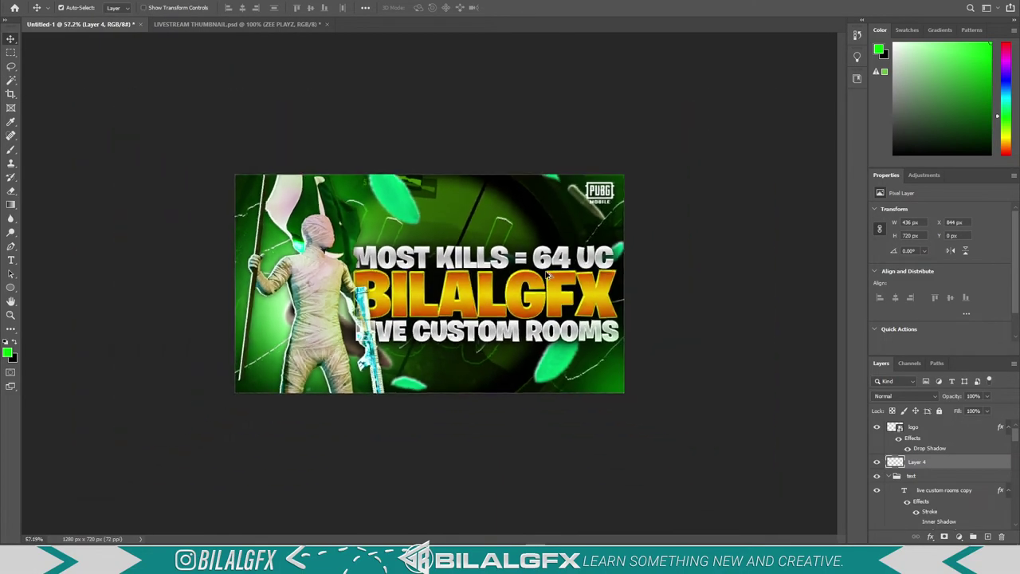
pyautogui.scroll(-2, 548, 312)
pyautogui.scroll(3, 547, 317)
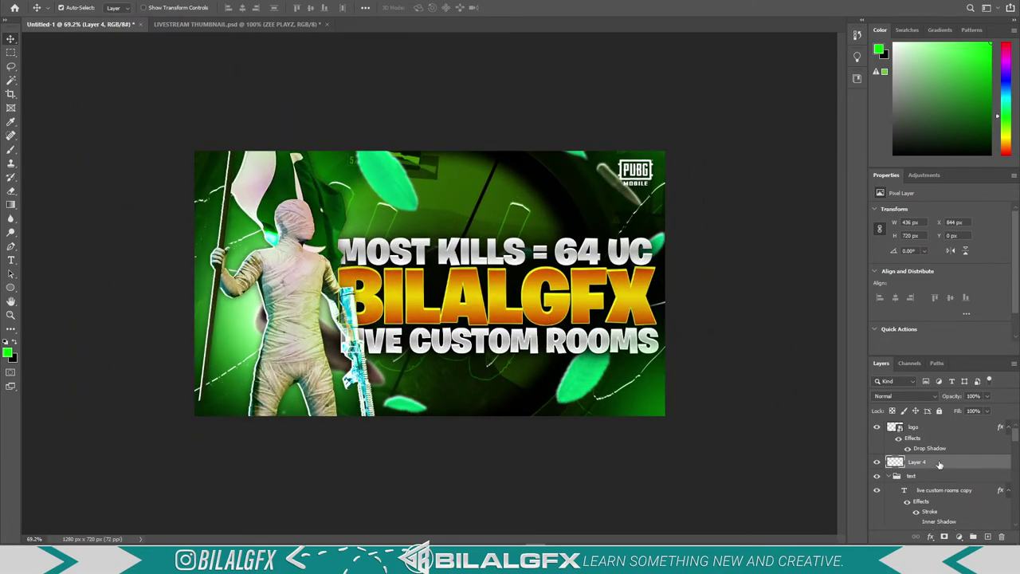
pyautogui.click(916, 429)
pyautogui.scroll(-5, 892, 462)
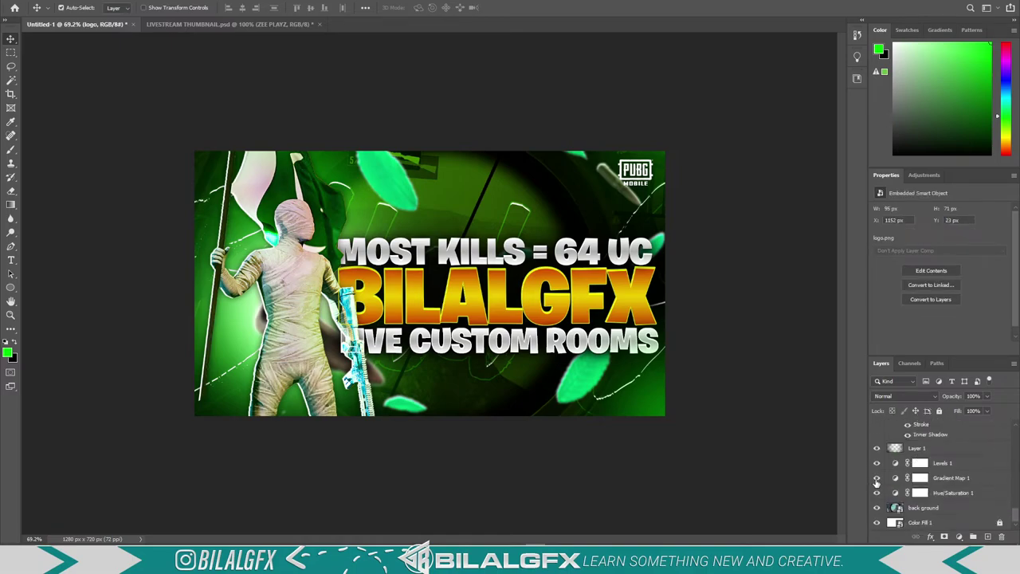
pyautogui.keyDown('shift'); pyautogui.click(939, 514); pyautogui.keyUp('shift')
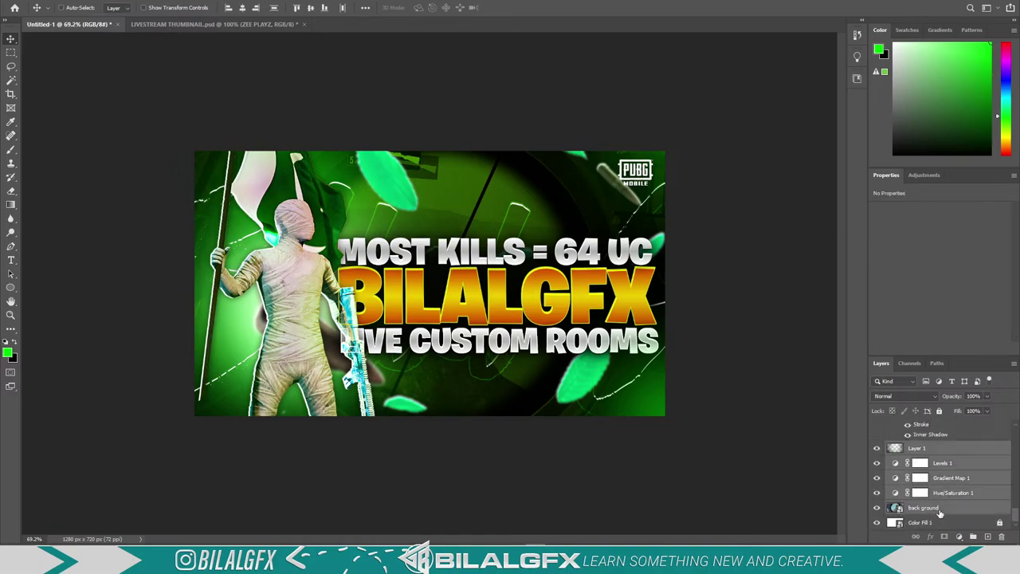
pyautogui.hotkey('ctrl', 'g')
# Duplicate Group 1 and convert Group 1 copy into a smart object
pyautogui.hotkey('ctrl', 'j')
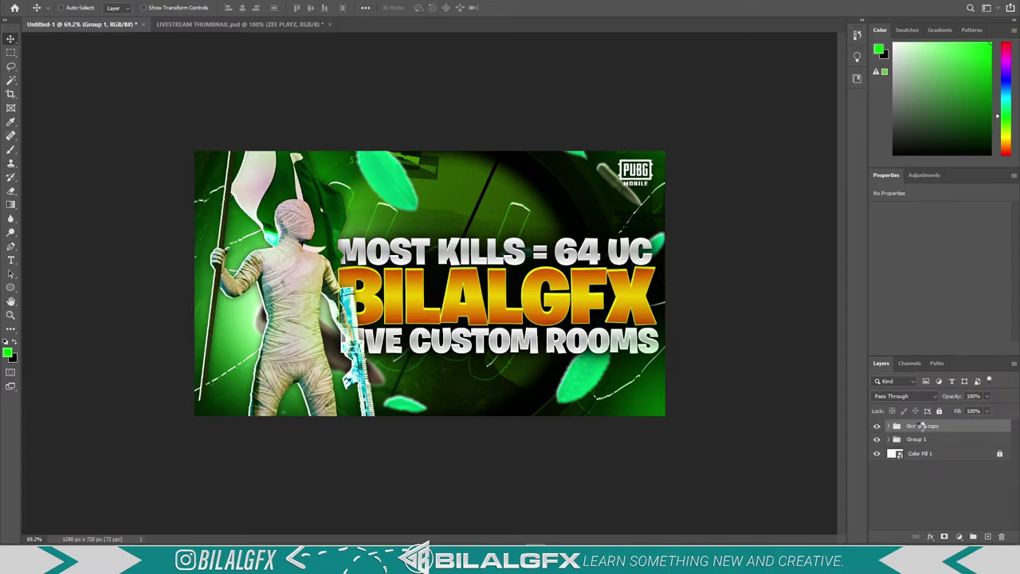
pyautogui.click(922, 426)
pyautogui.rightClick(921, 428)
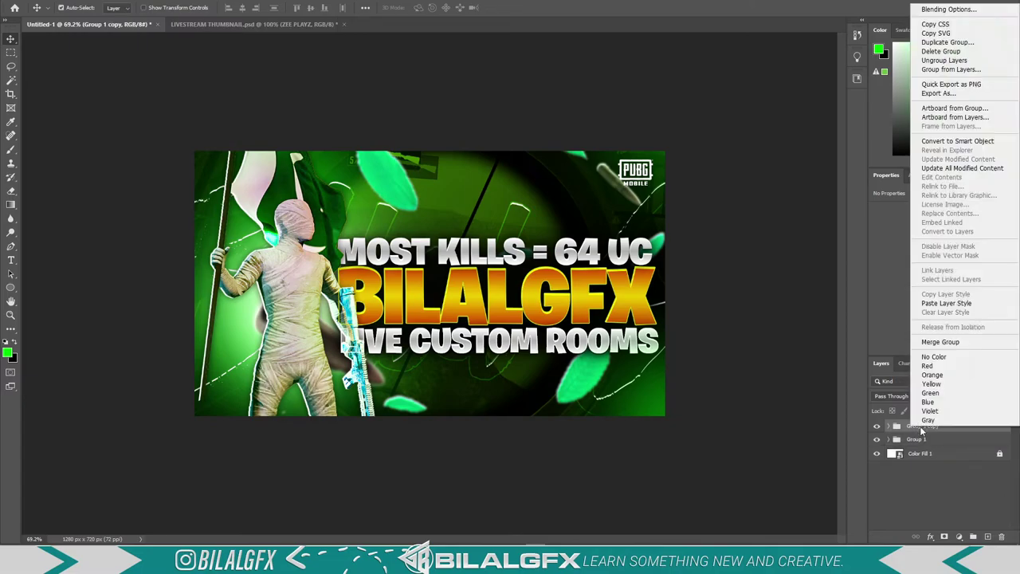
pyautogui.click(954, 142)
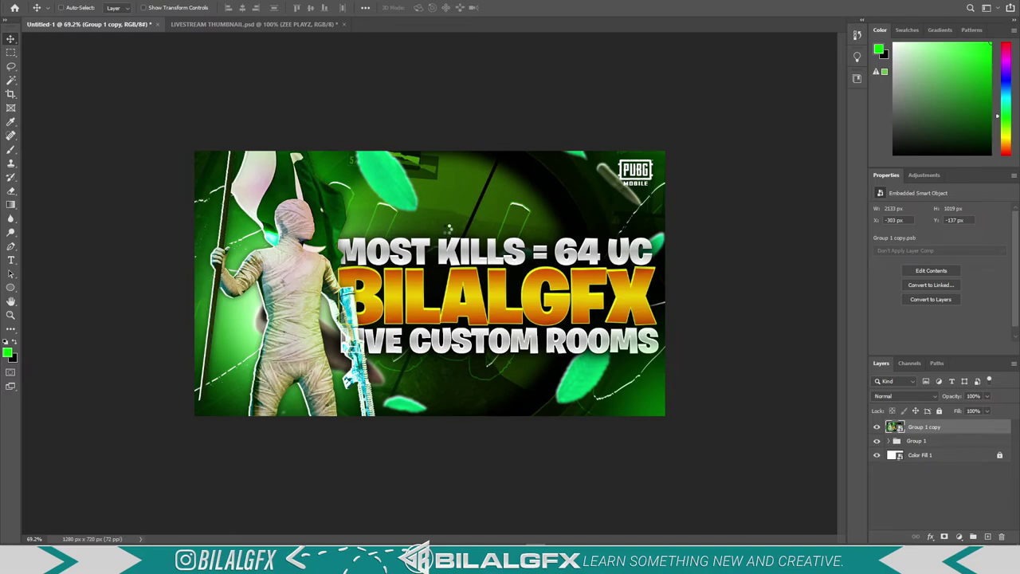
# Grade Group 1 copy with the LIVE 3D -Beauty White Camera Raw preset, after trying 7th_Era Inspired
pyautogui.hotkey('ctrl', 'shift', 'a')
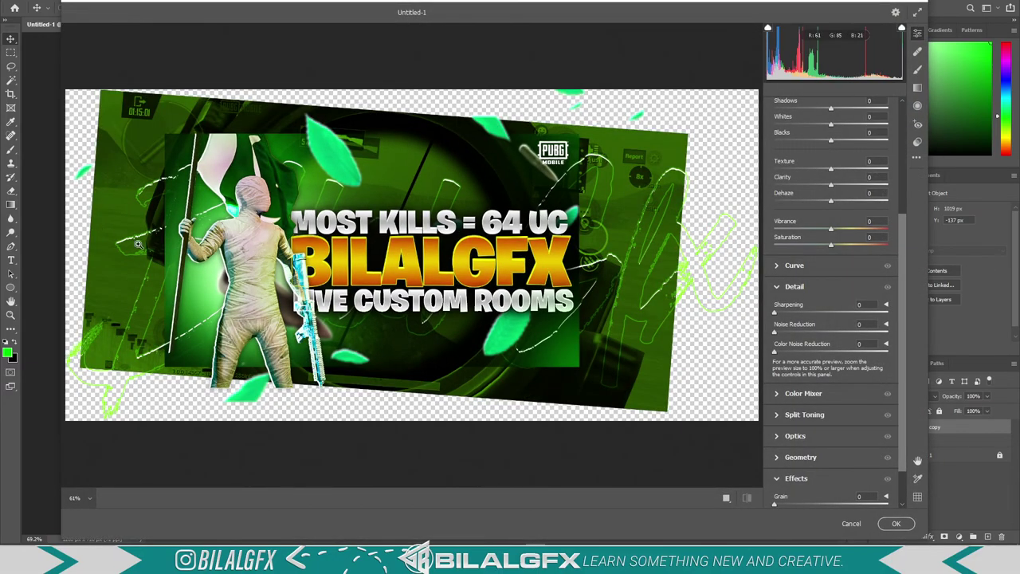
pyautogui.scroll(2, 138, 244)
pyautogui.click(918, 142)
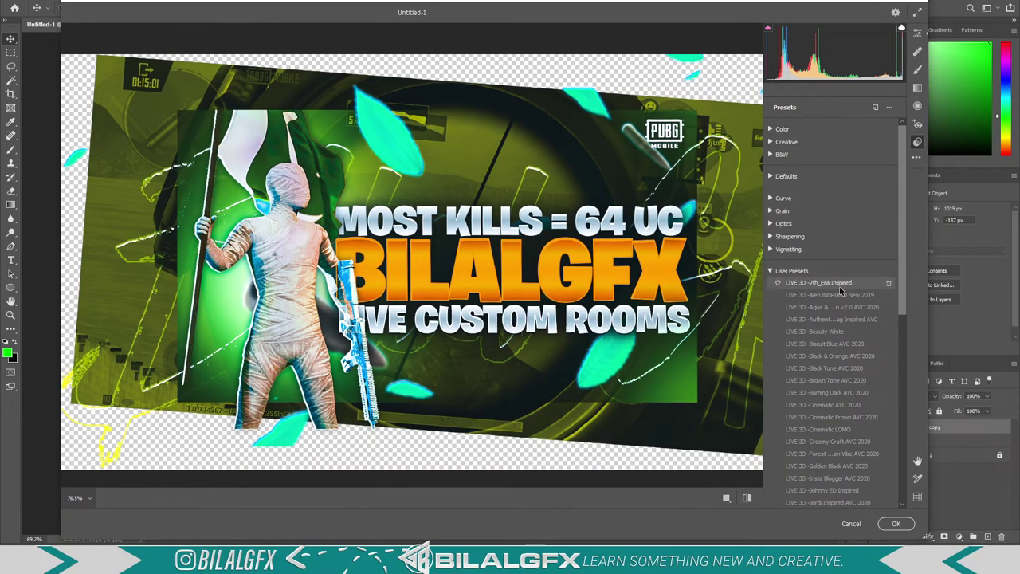
pyautogui.click(839, 289)
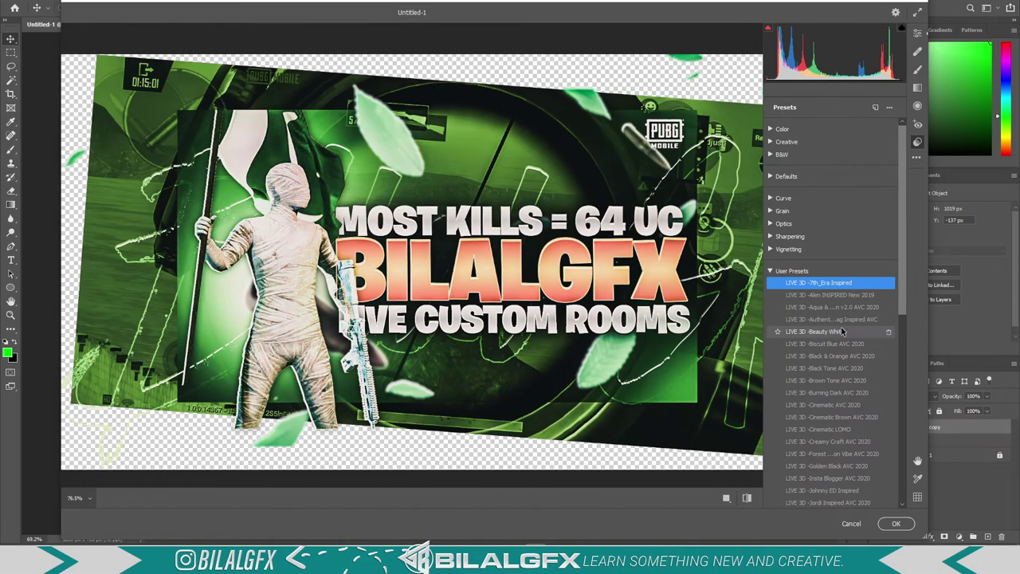
pyautogui.click(840, 331)
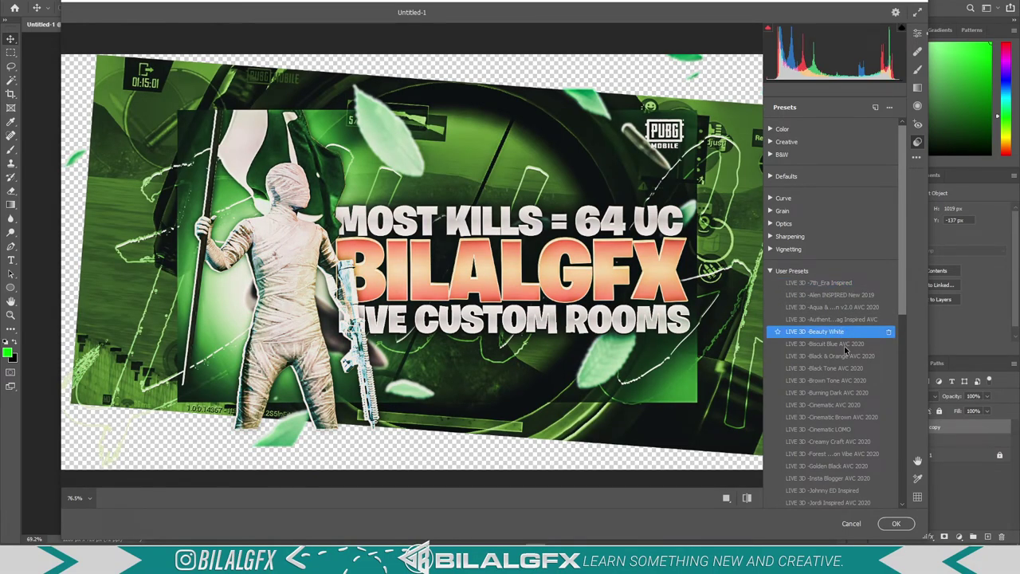
pyautogui.click(895, 524)
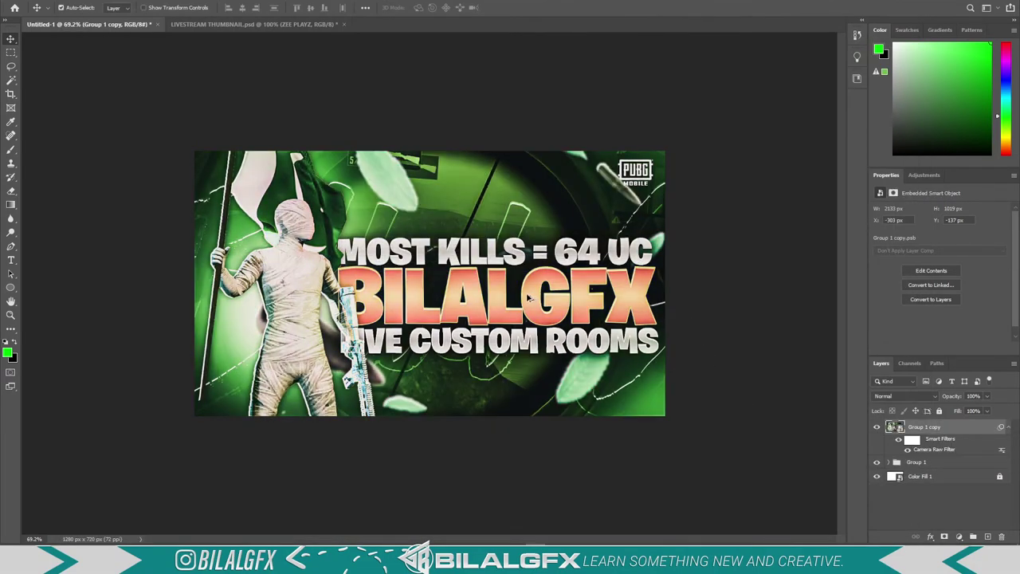
# Select the smart filter mask and brush the grade over the B, I, L letters
pyautogui.hotkey('ctrl', '+')
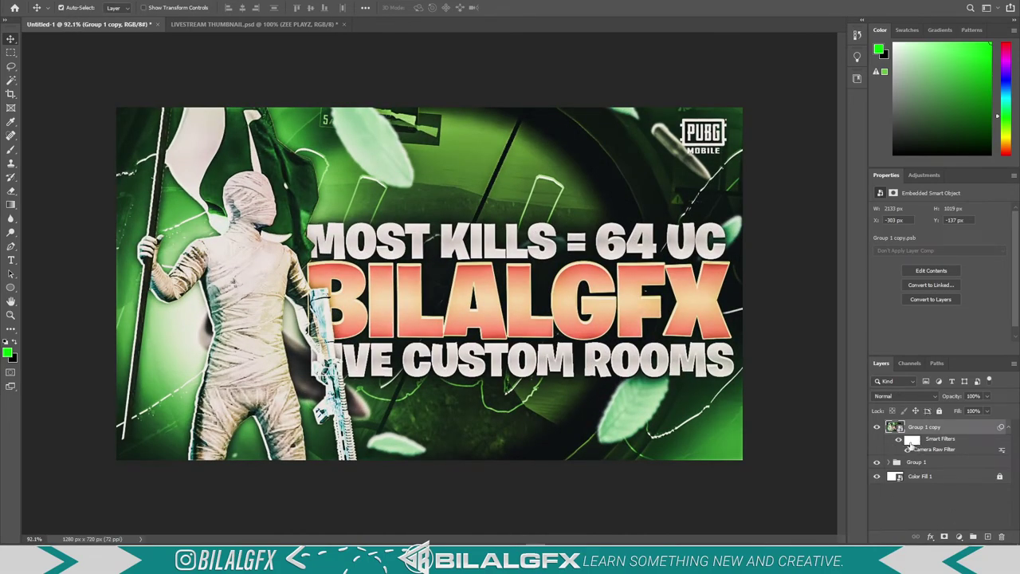
pyautogui.click(911, 439)
pyautogui.scroll(3, 624, 380)
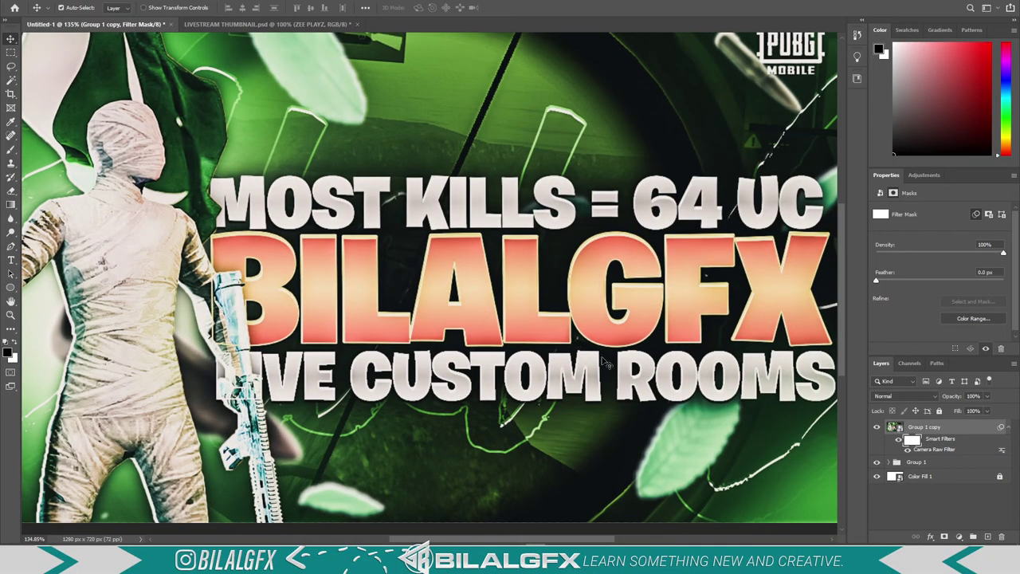
pyautogui.press('b')
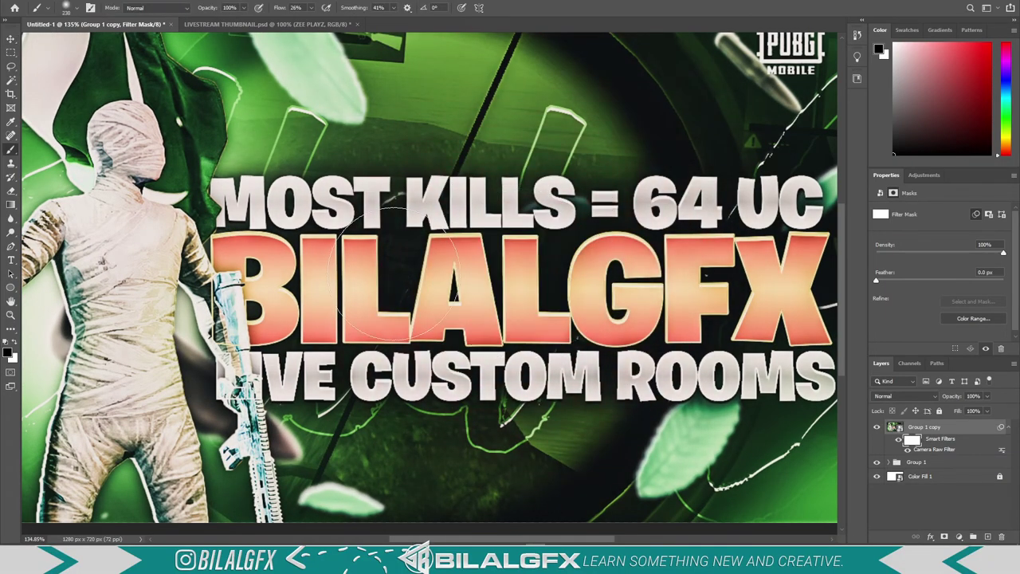
pyautogui.scroll(3, 392, 319)
pyautogui.scroll(-2, 319, 335)
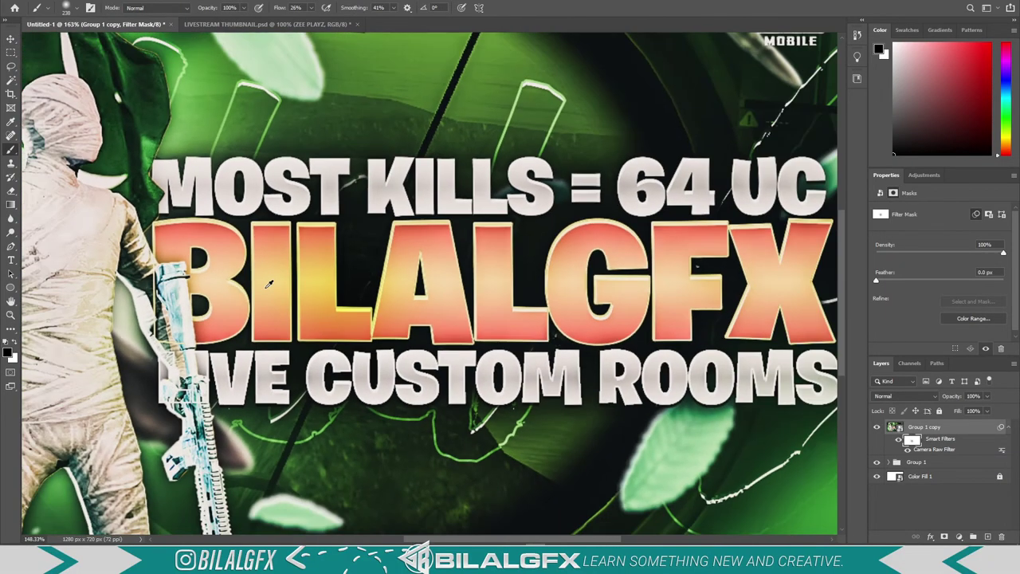
pyautogui.scroll(1, 296, 112)
pyautogui.moveTo(263, 287); pyautogui.dragTo(208, 283)
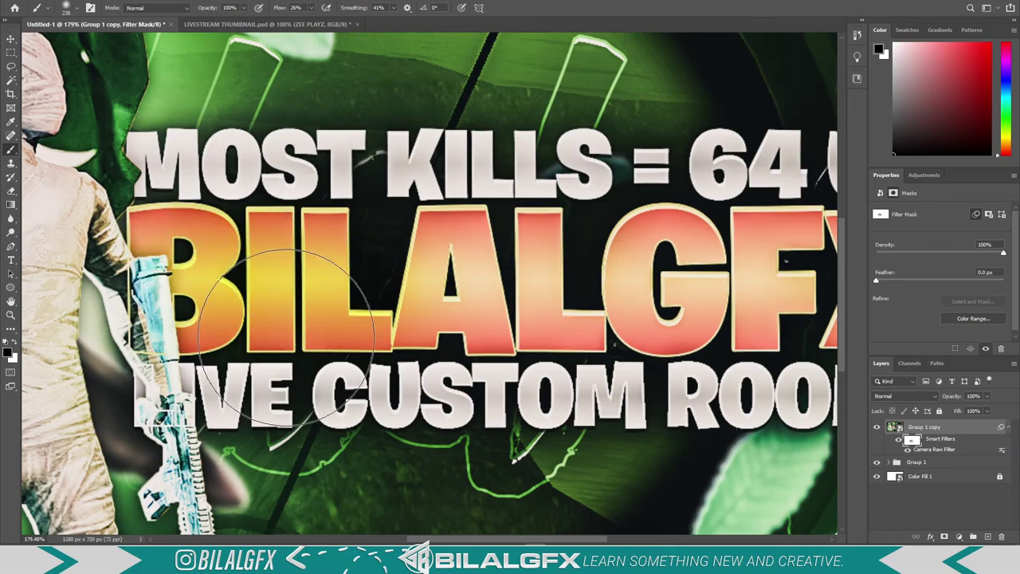
# Fit the canvas on screen and brush the remaining ALGFX letters to a saturated orange
pyautogui.hotkey('ctrl', '0')
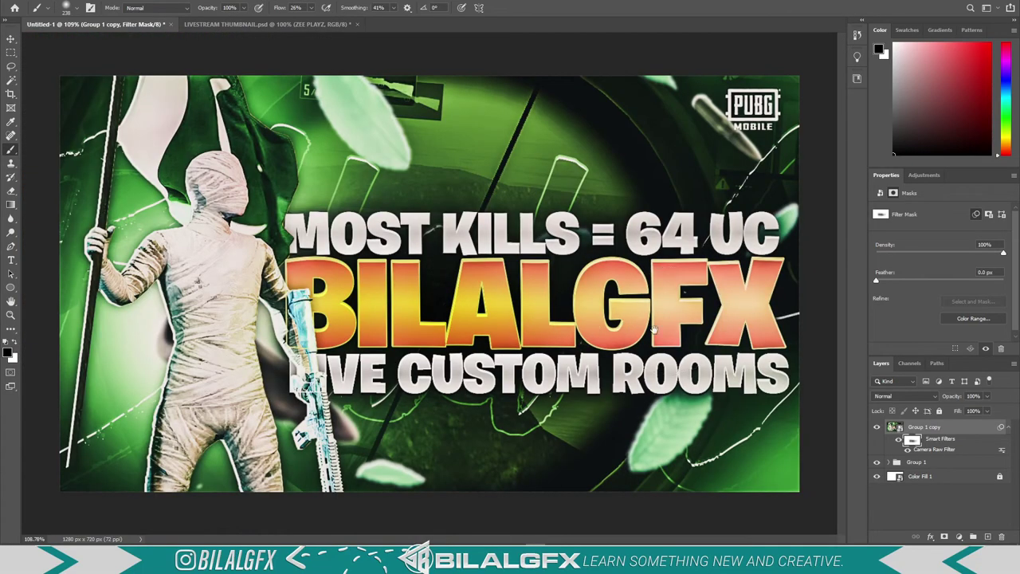
pyautogui.moveTo(584, 335); pyautogui.dragTo(747, 291)
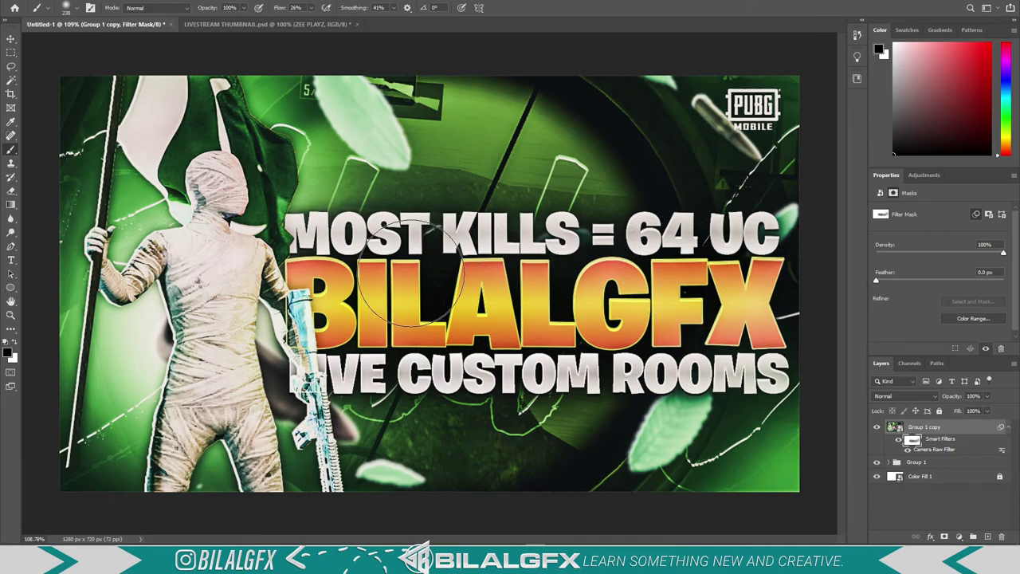
pyautogui.moveTo(498, 333); pyautogui.dragTo(374, 353)
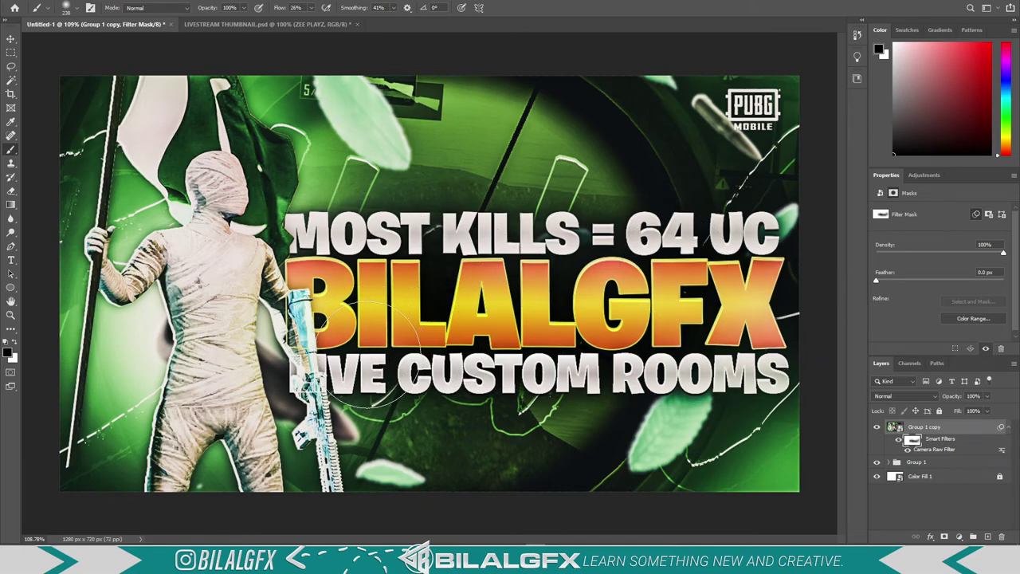
pyautogui.moveTo(712, 303); pyautogui.dragTo(748, 324)
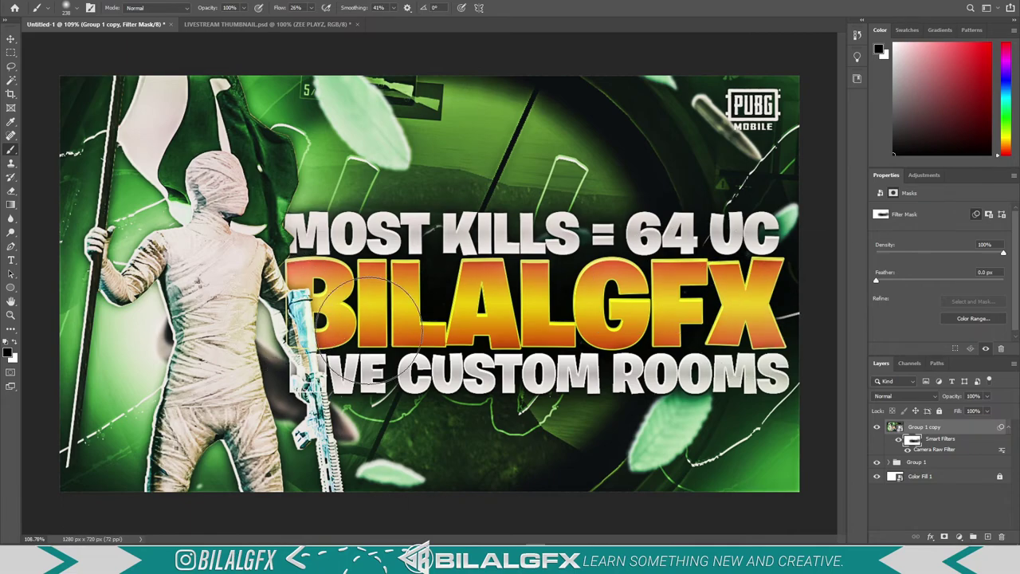
# Slightly enlarge the brush and paint the grade over the mummy's torso to lighten it
pyautogui.scroll(-5, 322, 265)
pyautogui.scroll(5, 323, 266)
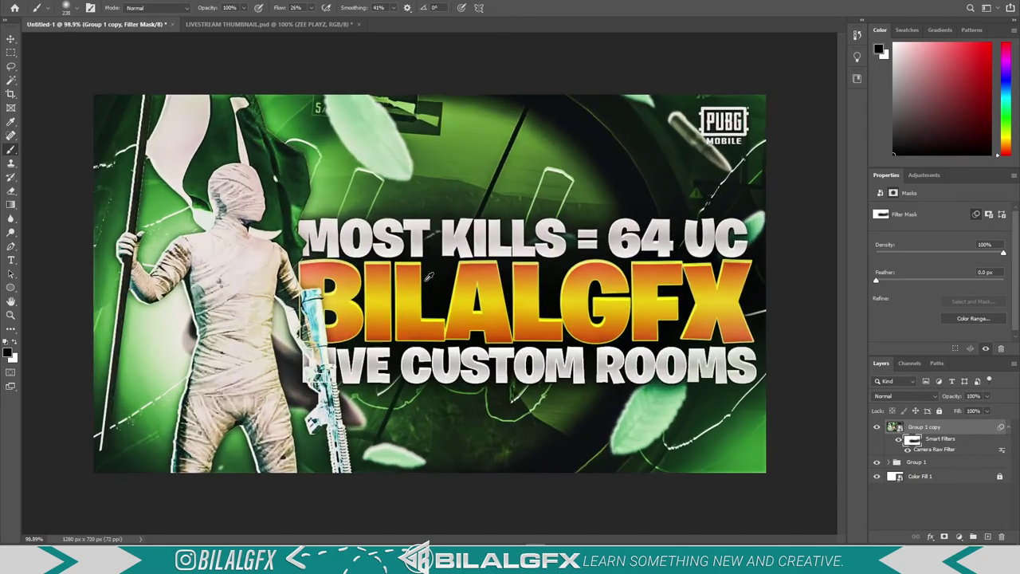
pyautogui.scroll(-2, 322, 200)
pyautogui.scroll(3, 322, 199)
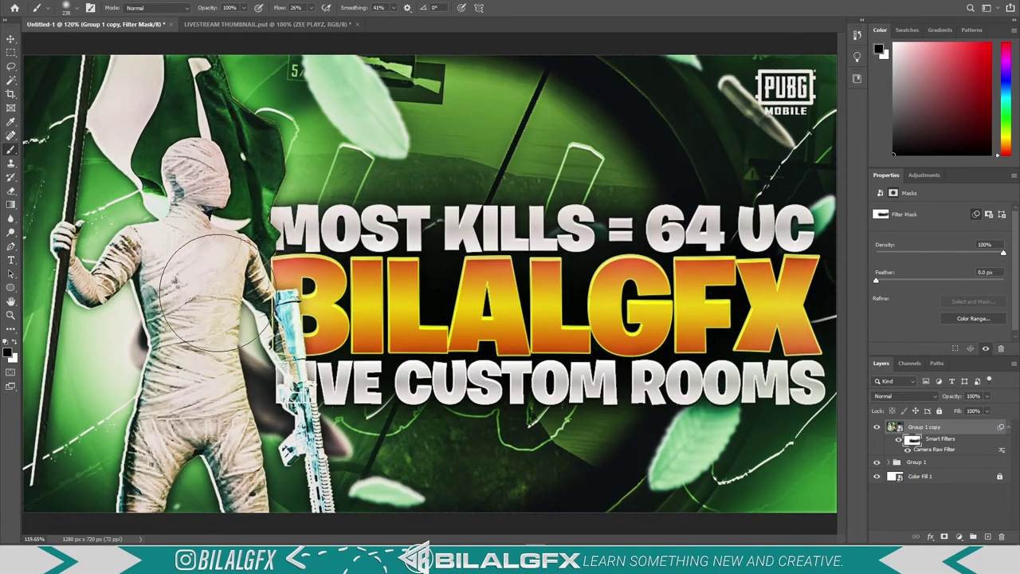
pyautogui.moveTo(182, 214); pyautogui.dragTo(194, 213)
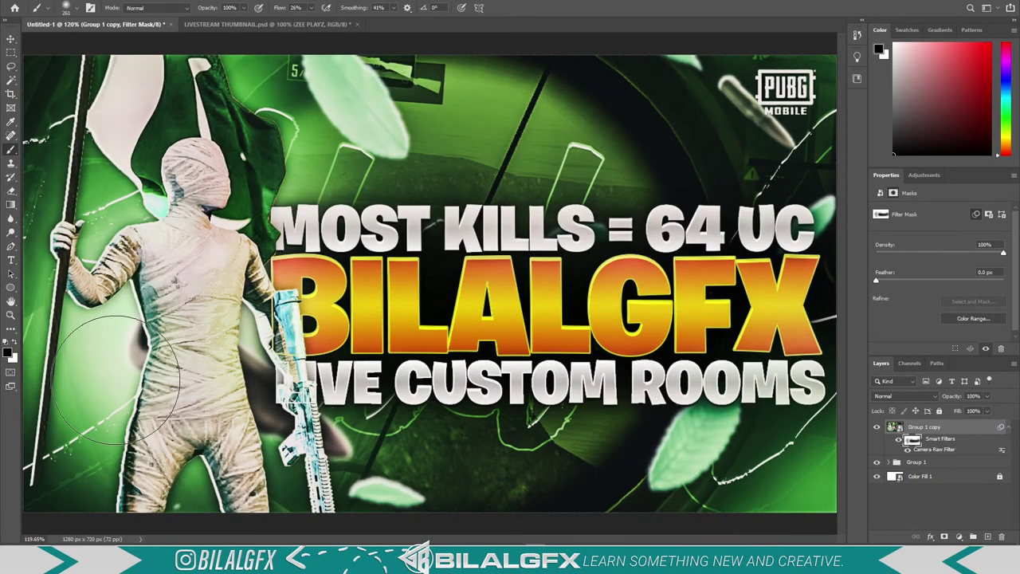
pyautogui.moveTo(161, 317); pyautogui.dragTo(208, 271)
# Check the brush size and hardness settings, then enlarge the brush further
pyautogui.scroll(-3, 235, 279)
pyautogui.scroll(3, 235, 279)
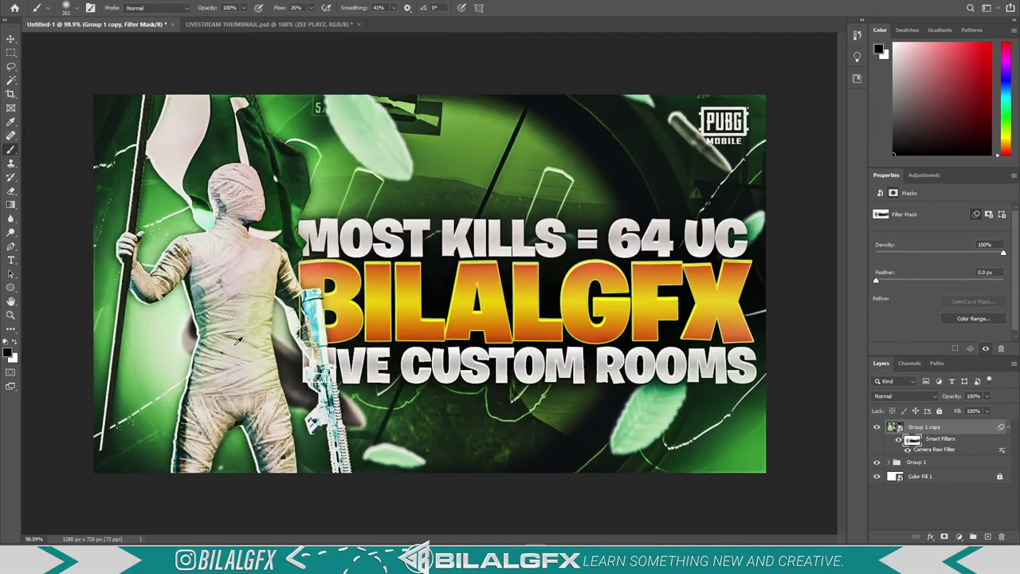
pyautogui.scroll(1, 252, 152)
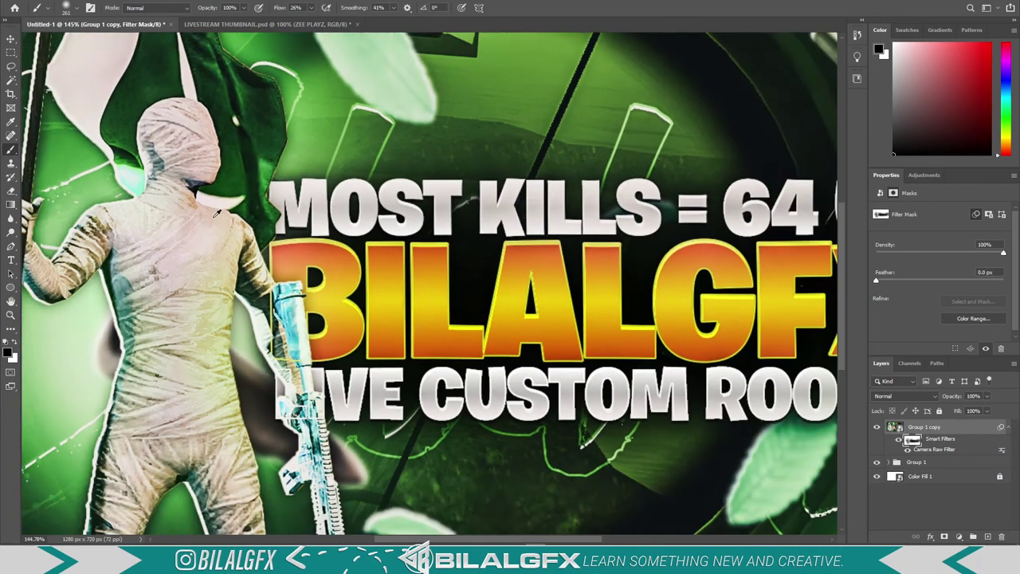
pyautogui.scroll(-3, 162, 159)
pyautogui.scroll(5, 327, 327)
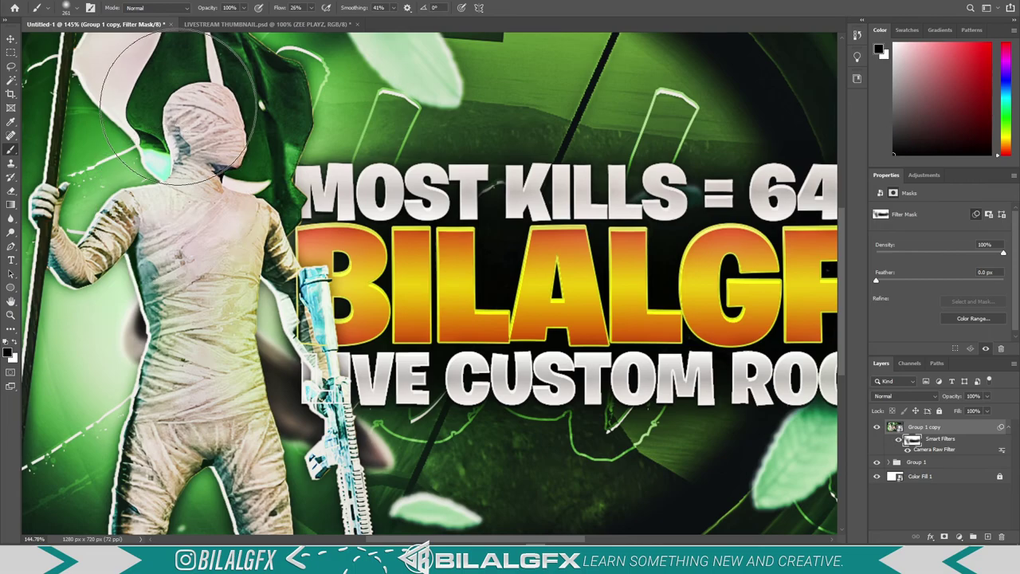
pyautogui.scroll(-4, 259, 129)
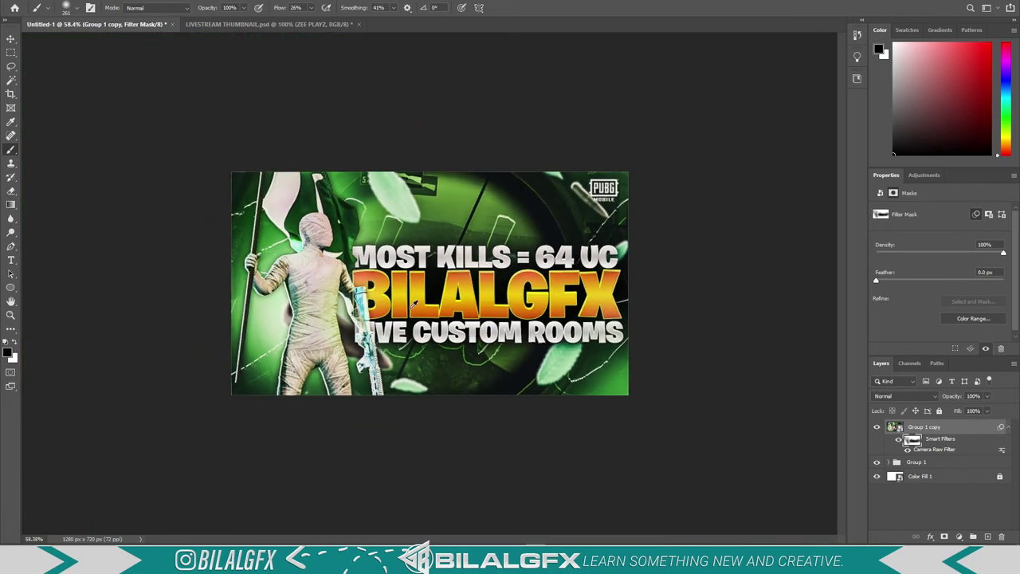
pyautogui.scroll(2, 399, 279)
pyautogui.scroll(-2, 438, 303)
pyautogui.scroll(-1, 518, 314)
pyautogui.scroll(1, 518, 316)
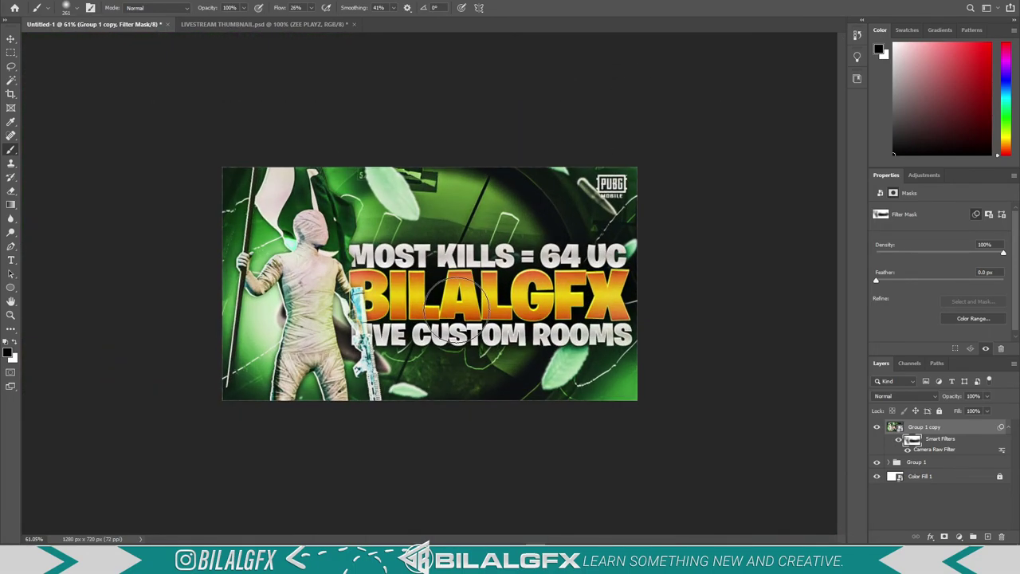
pyautogui.scroll(2, 514, 315)
pyautogui.scroll(-2, 522, 307)
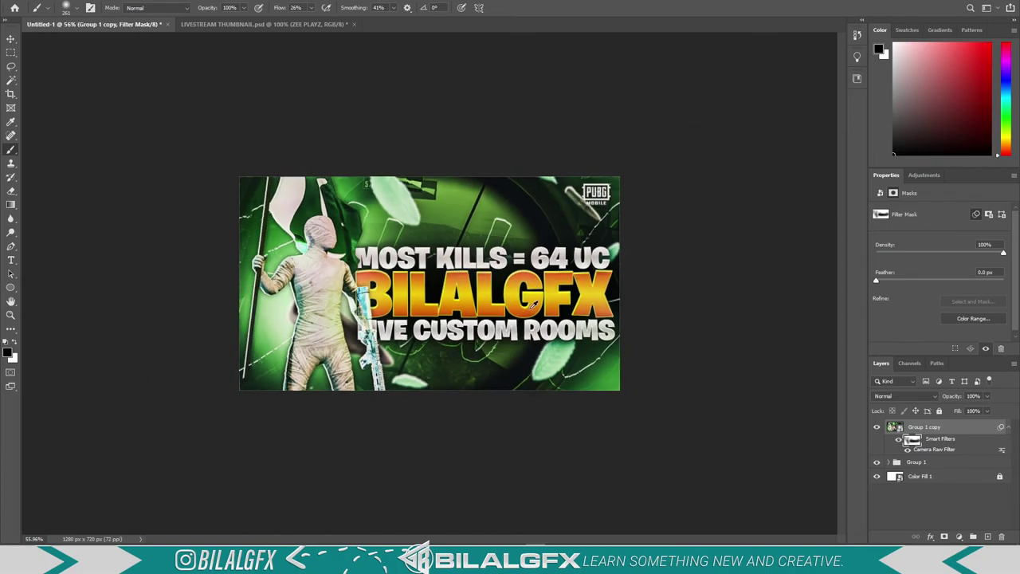
pyautogui.scroll(2, 526, 307)
pyautogui.scroll(-1, 534, 305)
pyautogui.scroll(-1, 539, 303)
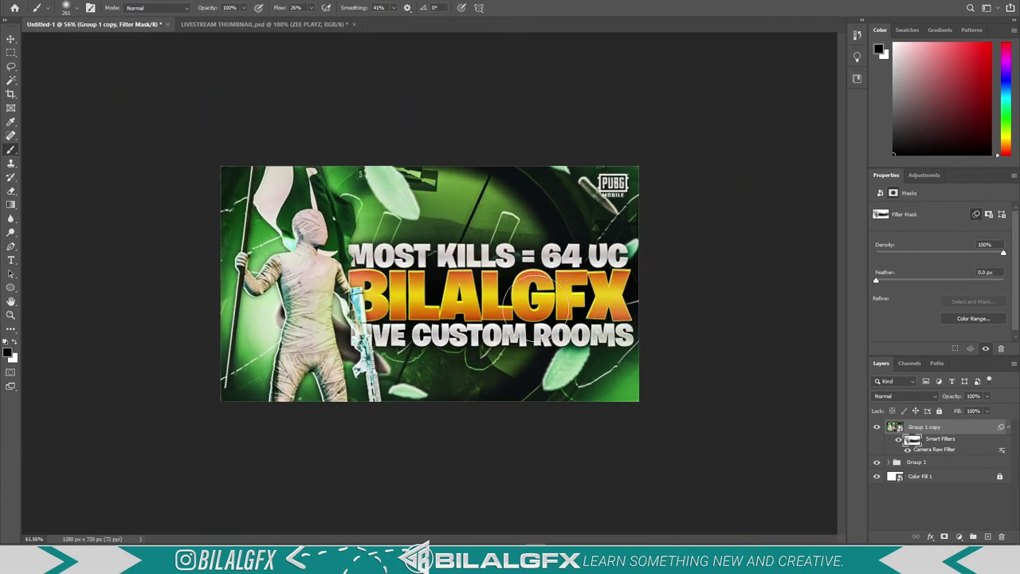
pyautogui.scroll(1, 549, 301)
pyautogui.scroll(1, 573, 296)
pyautogui.scroll(1, 593, 293)
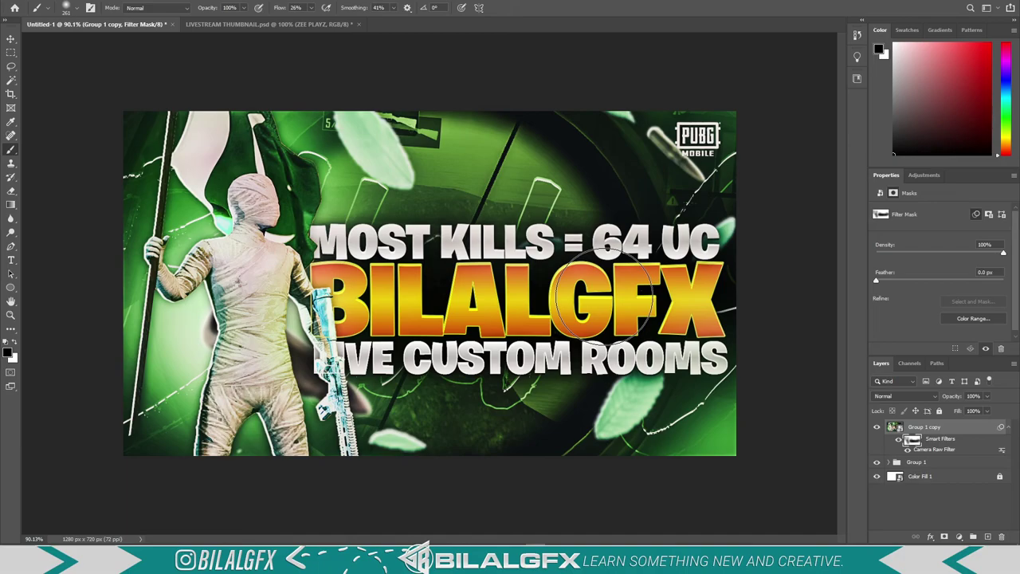
pyautogui.scroll(-3, 613, 297)
pyautogui.scroll(3, 518, 303)
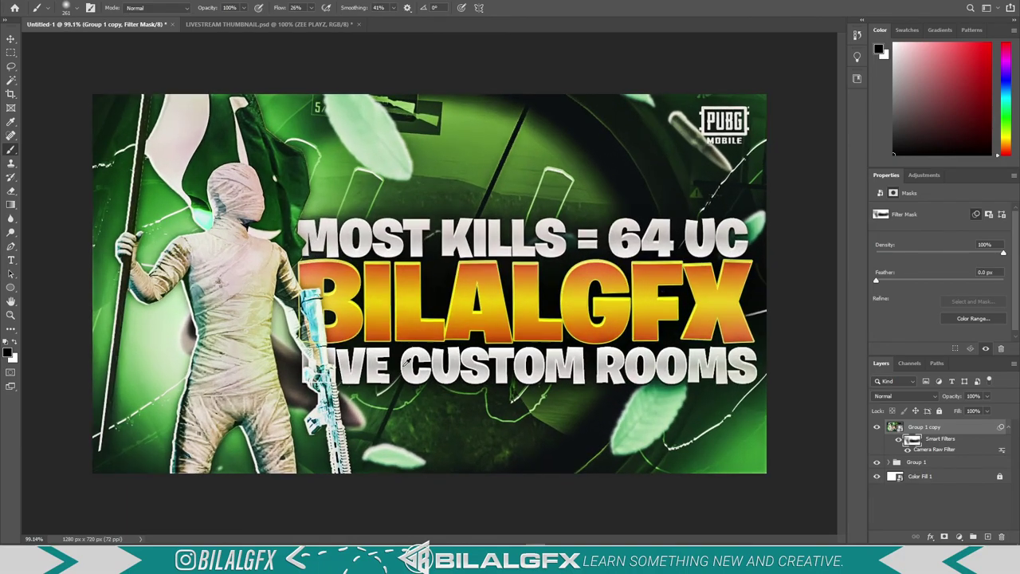
pyautogui.scroll(2, 446, 307)
pyautogui.scroll(-3, 362, 313)
pyautogui.scroll(2, 361, 314)
pyautogui.scroll(1, 351, 316)
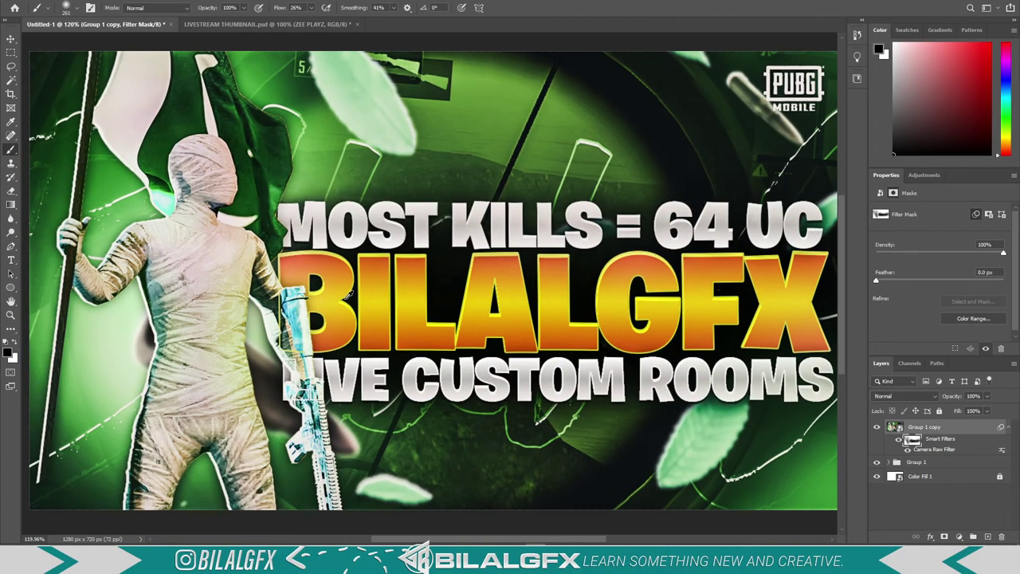
pyautogui.scroll(-2, 255, 331)
pyautogui.scroll(2, 175, 348)
pyautogui.scroll(-3, 205, 265)
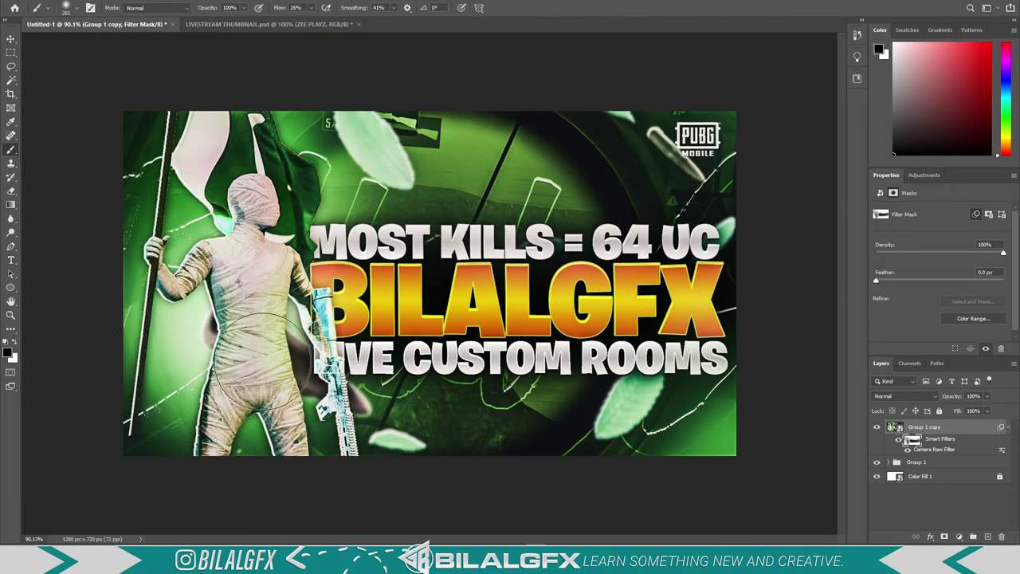
pyautogui.rightClick(550, 379)
pyautogui.press('Escape')
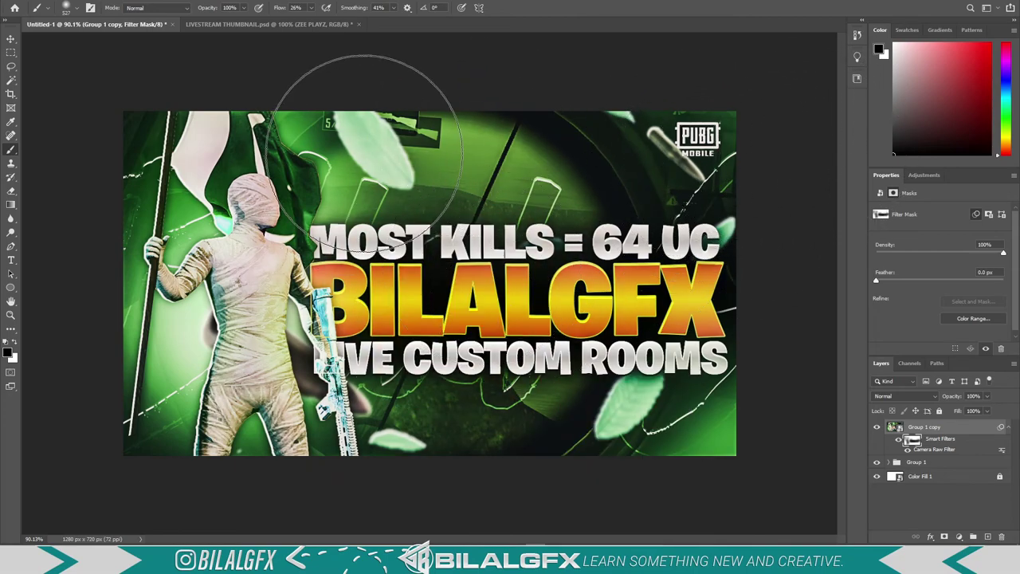
pyautogui.scroll(-3, 371, 255)
pyautogui.scroll(4, 373, 275)
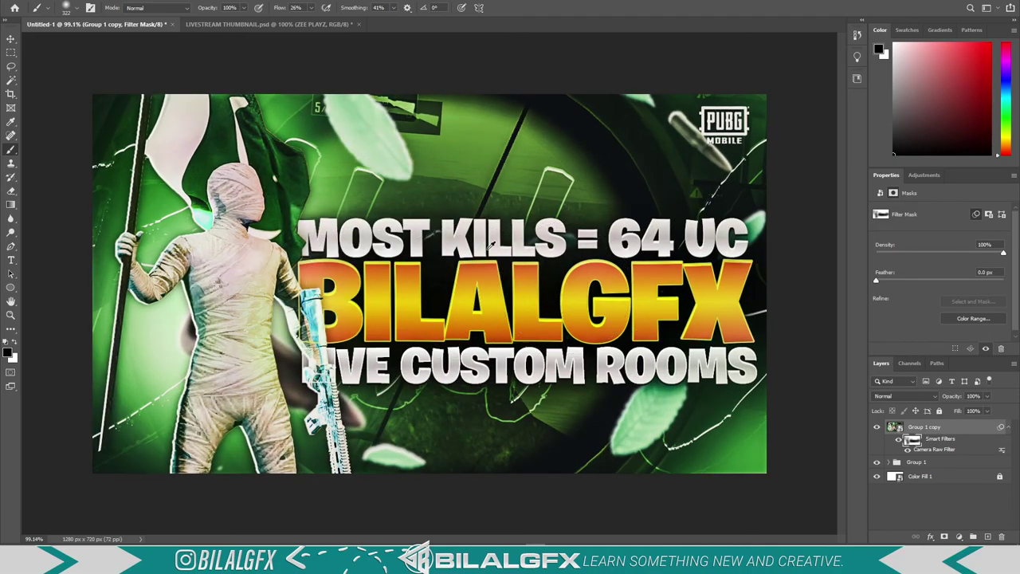
pyautogui.scroll(1, 613, 263)
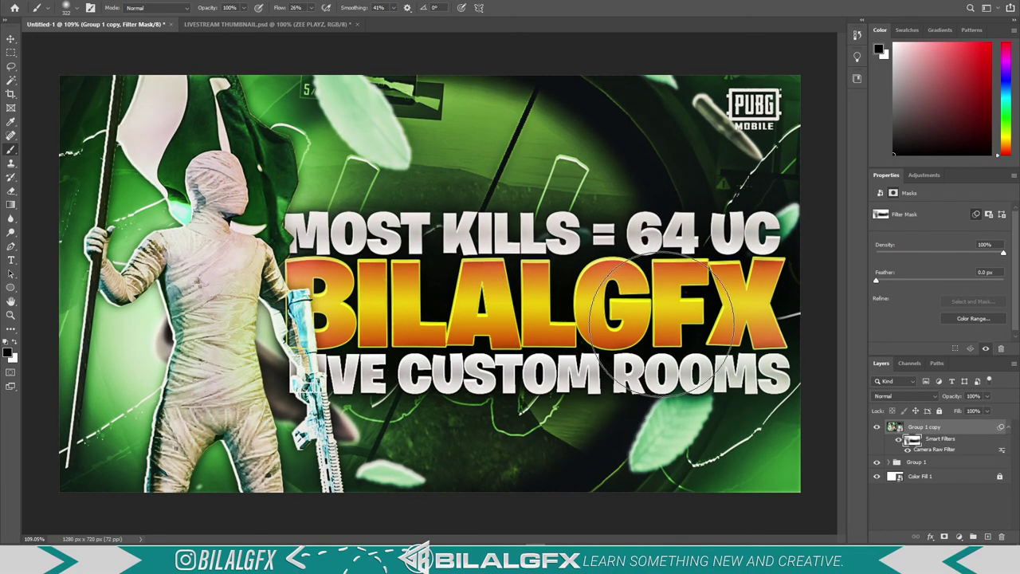
pyautogui.scroll(-2, 399, 279)
pyautogui.scroll(1, 396, 280)
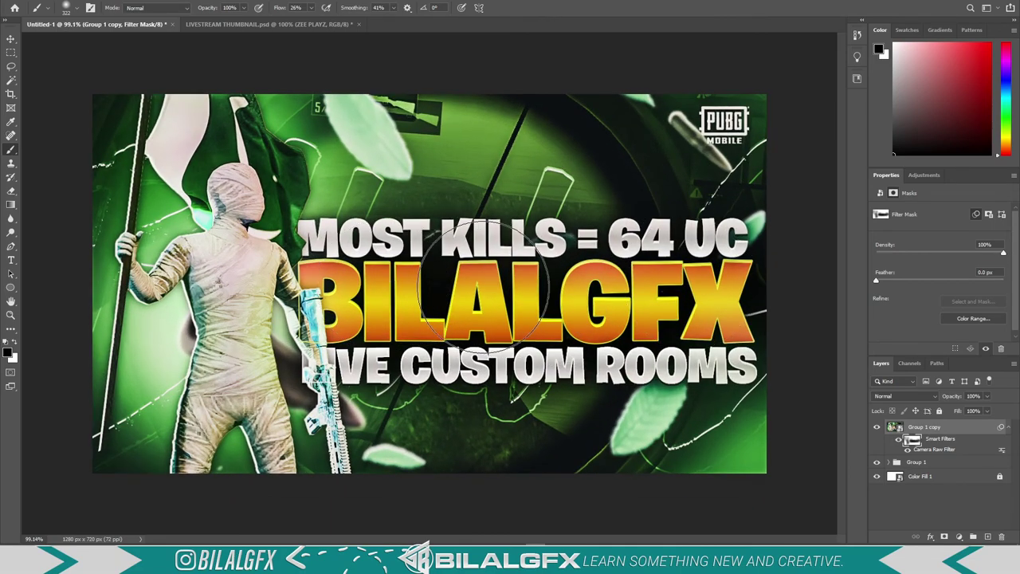
pyautogui.moveTo(524, 298); pyautogui.dragTo(644, 310)
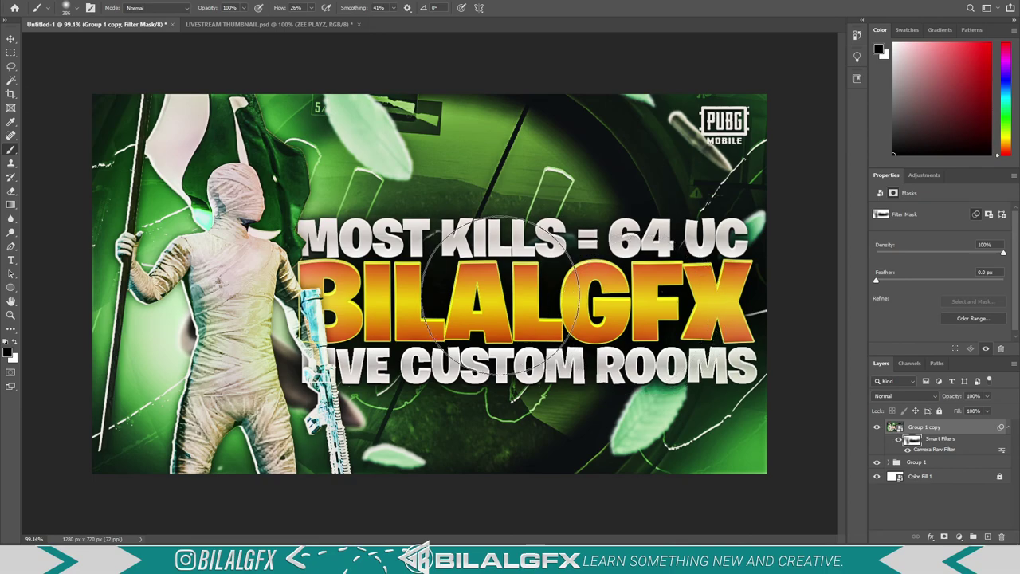
pyautogui.scroll(-1, 470, 295)
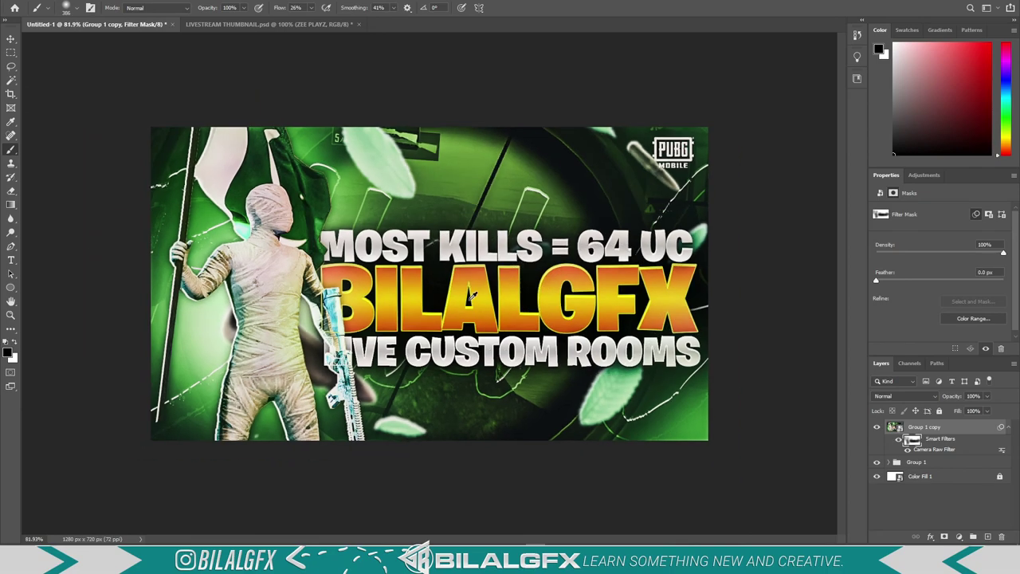
pyautogui.scroll(-1, 470, 295)
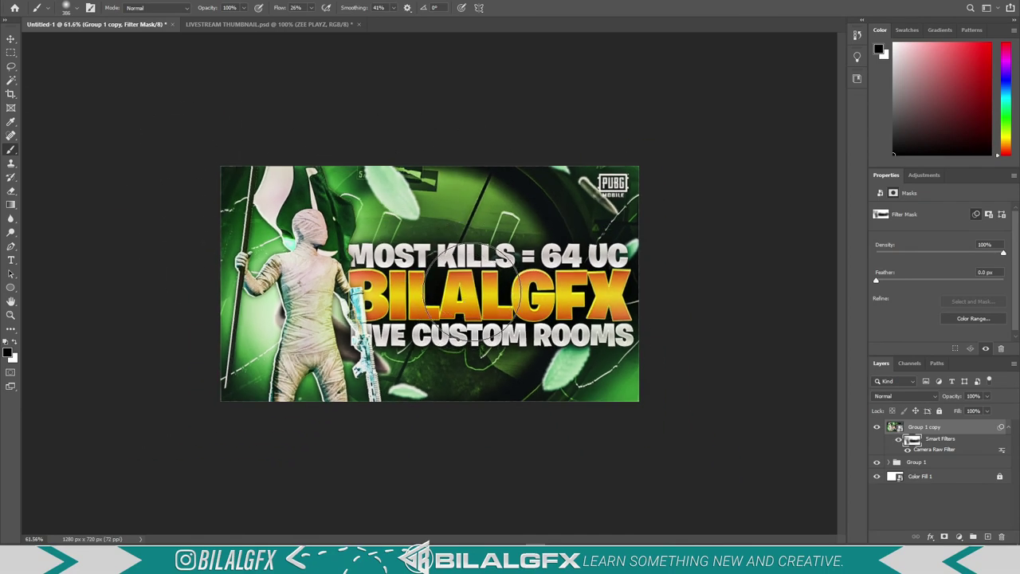